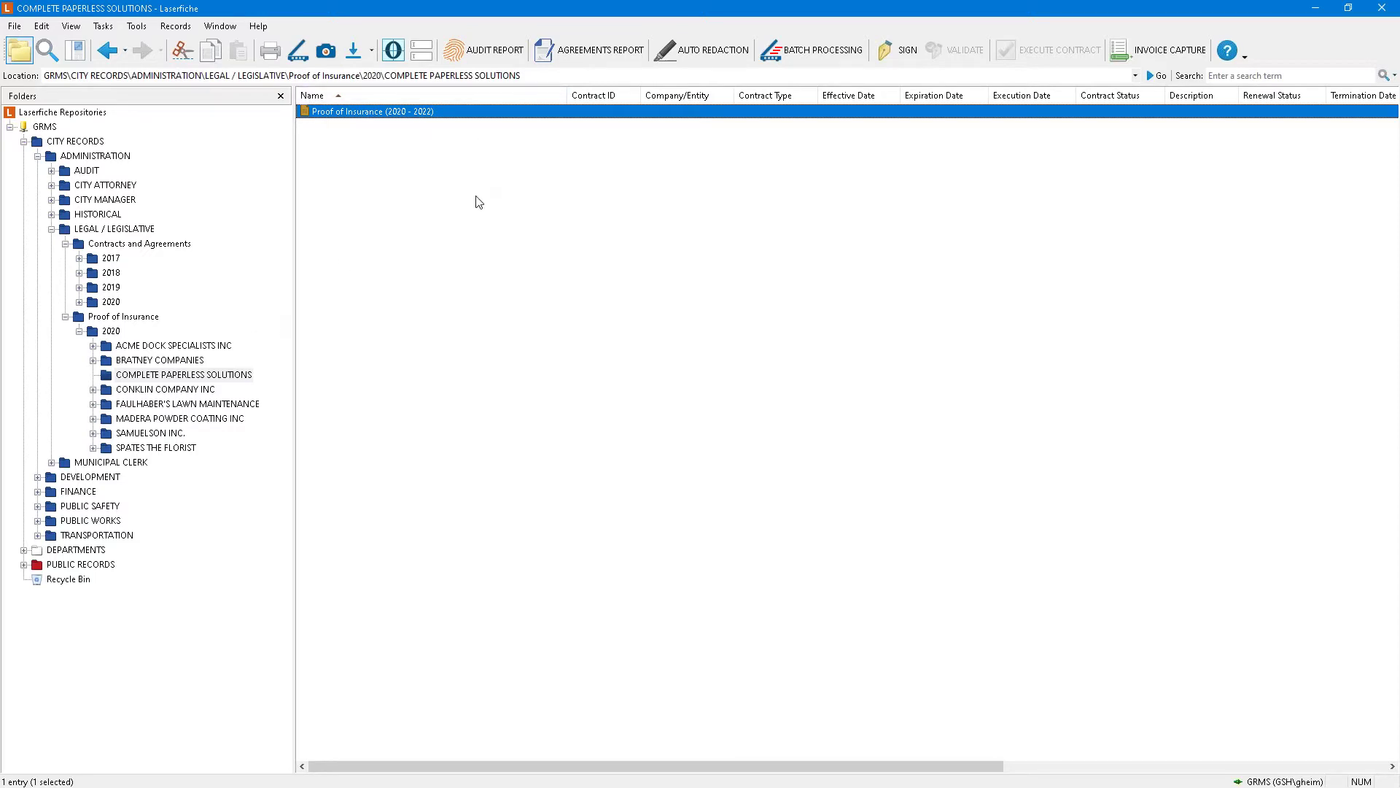
- Collapse 2020, Proof of Insurance, Contracts and Agreements and LEGAL / LEGISLATIVE, then switch to Workflow Designer
{"action": "left_click", "coordinate": [79, 331]}
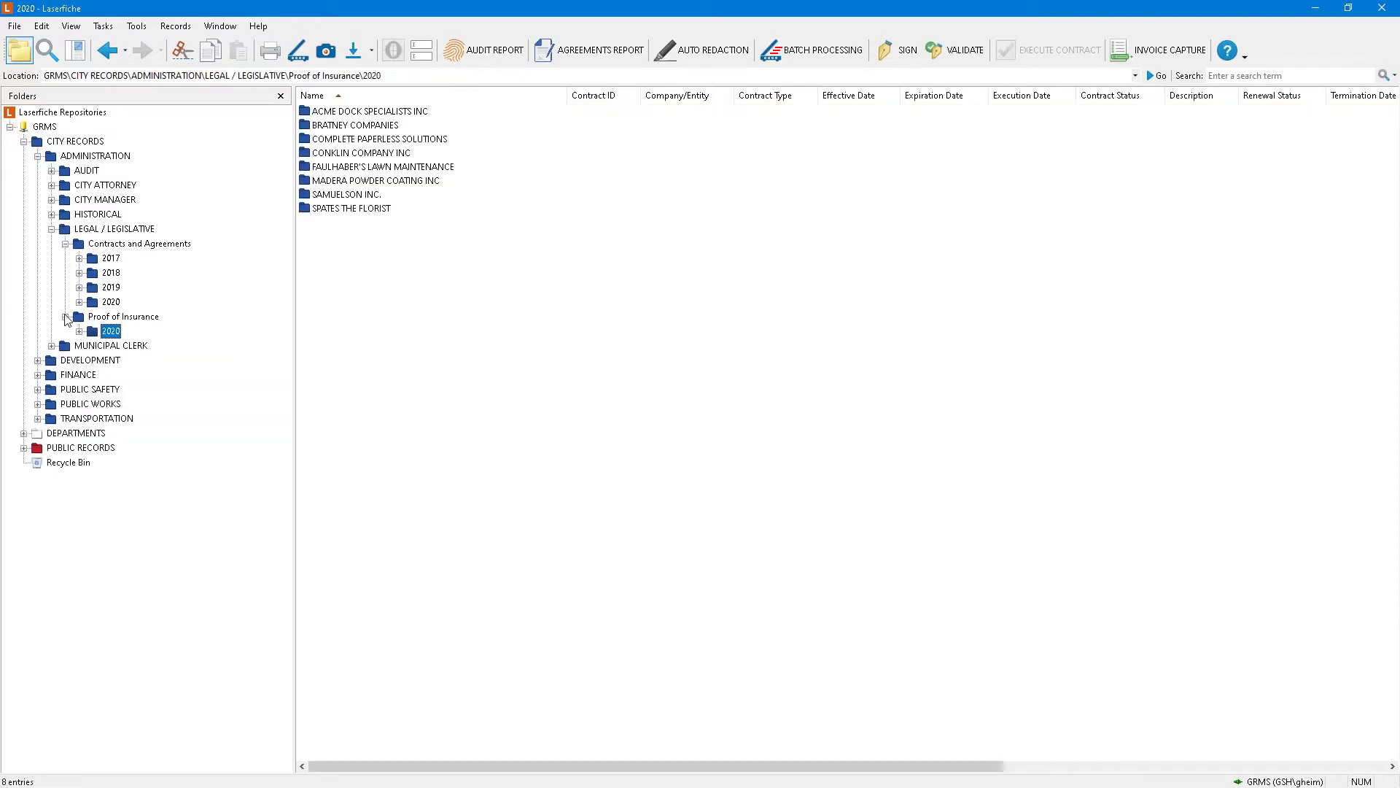
{"action": "left_click", "coordinate": [65, 316]}
{"action": "left_click", "coordinate": [65, 243]}
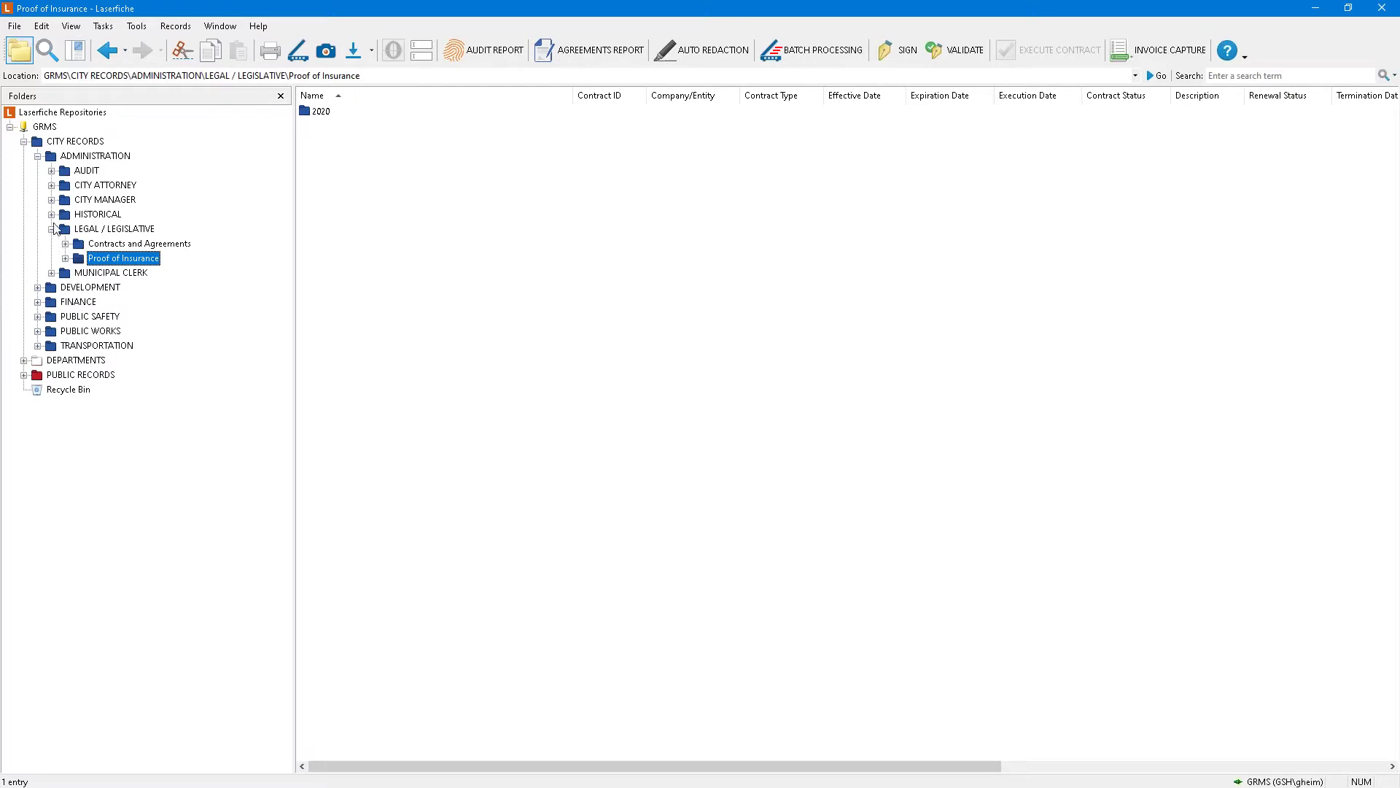
{"action": "left_click", "coordinate": [53, 230]}
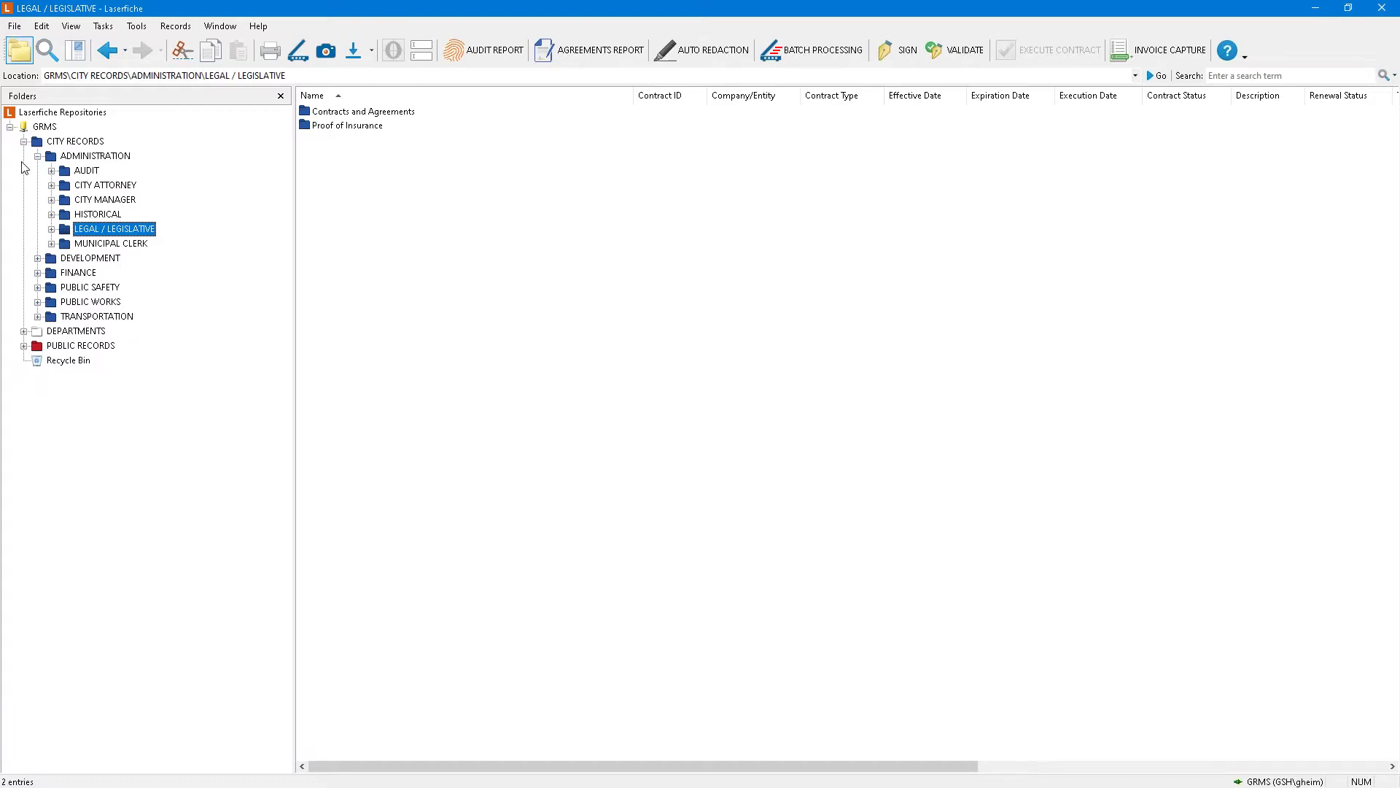
{"action": "key", "text": "alt+Tab"}
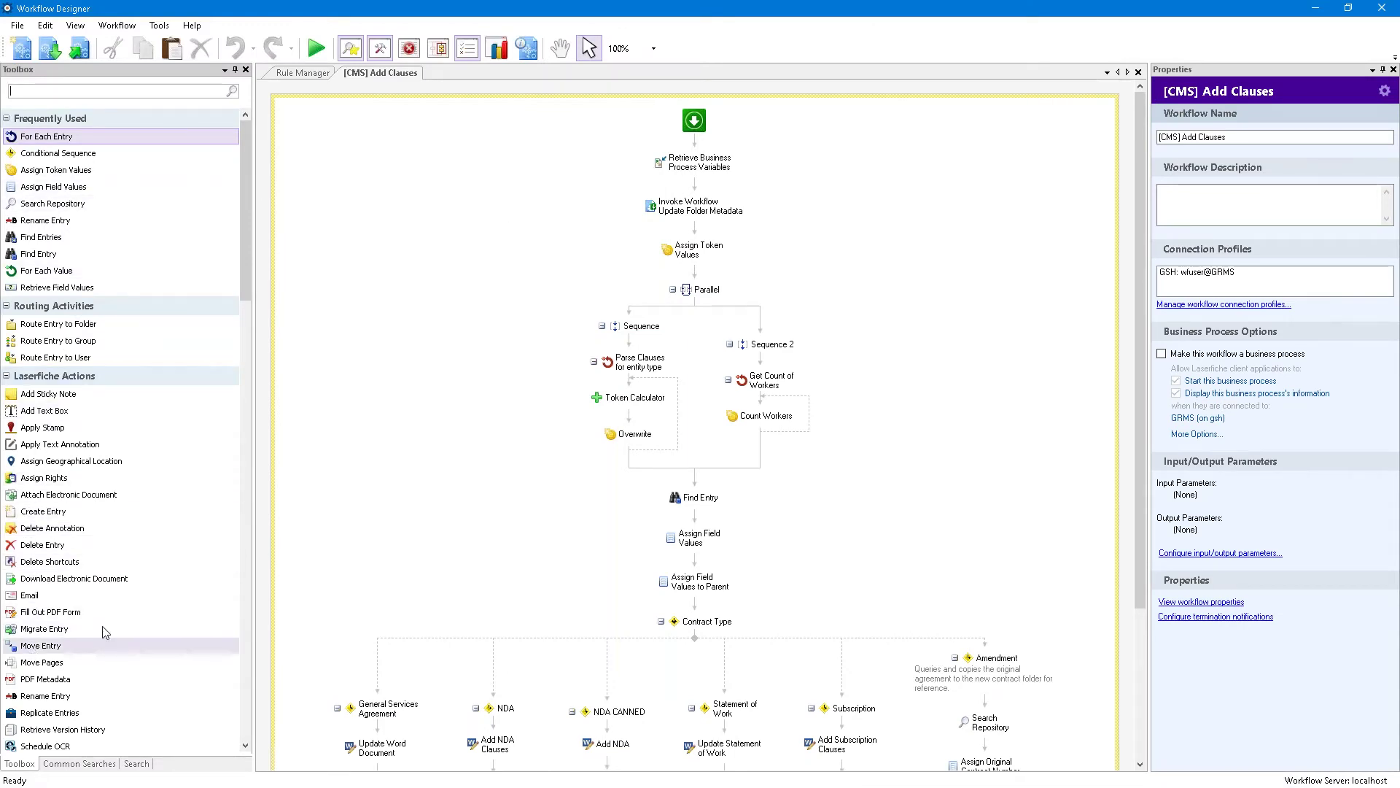
- Scroll the [CMS] Add Clauses workflow down to Version Control, then minimize Workflow Designer
{"action": "scroll", "coordinate": [742, 238], "scroll_direction": "down", "scroll_amount": 5}
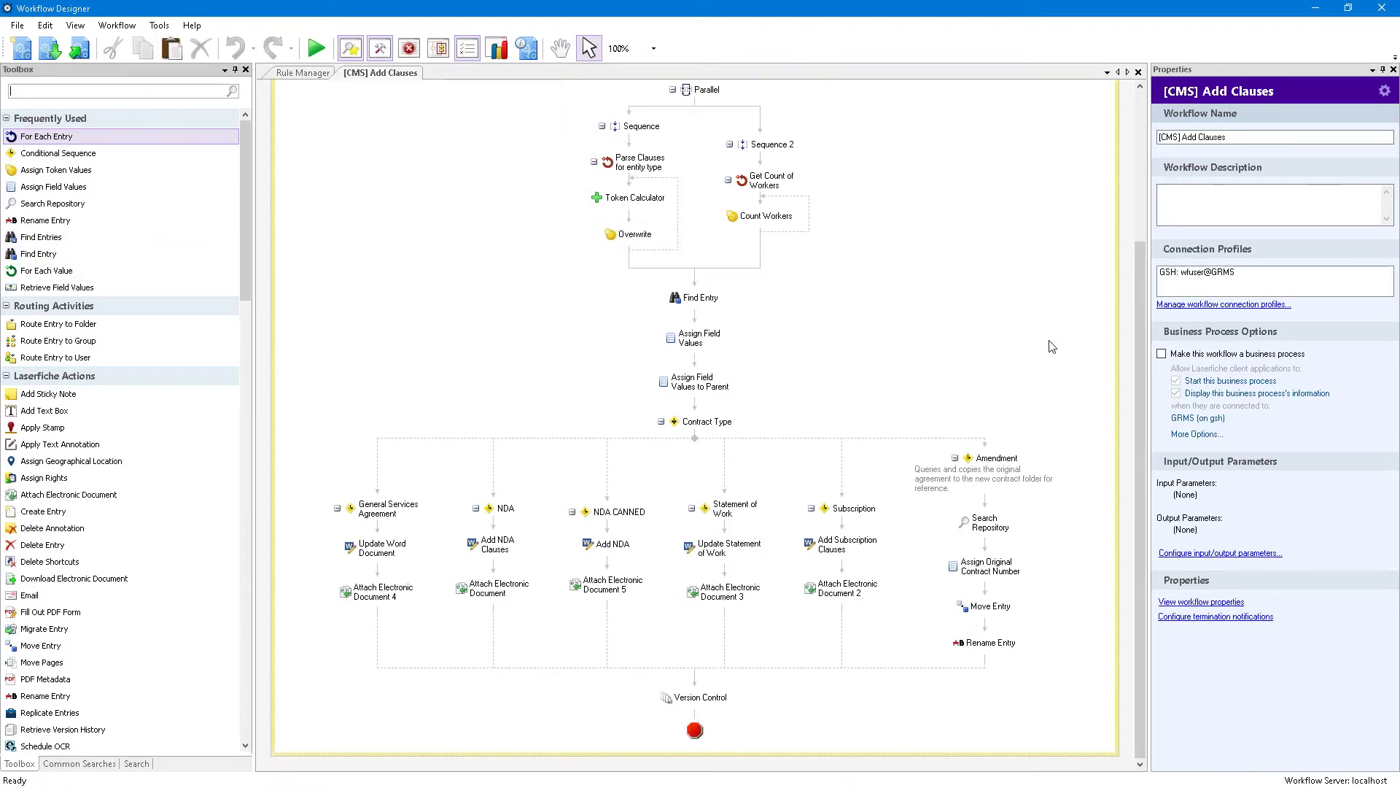
{"action": "left_click", "coordinate": [1317, 8]}
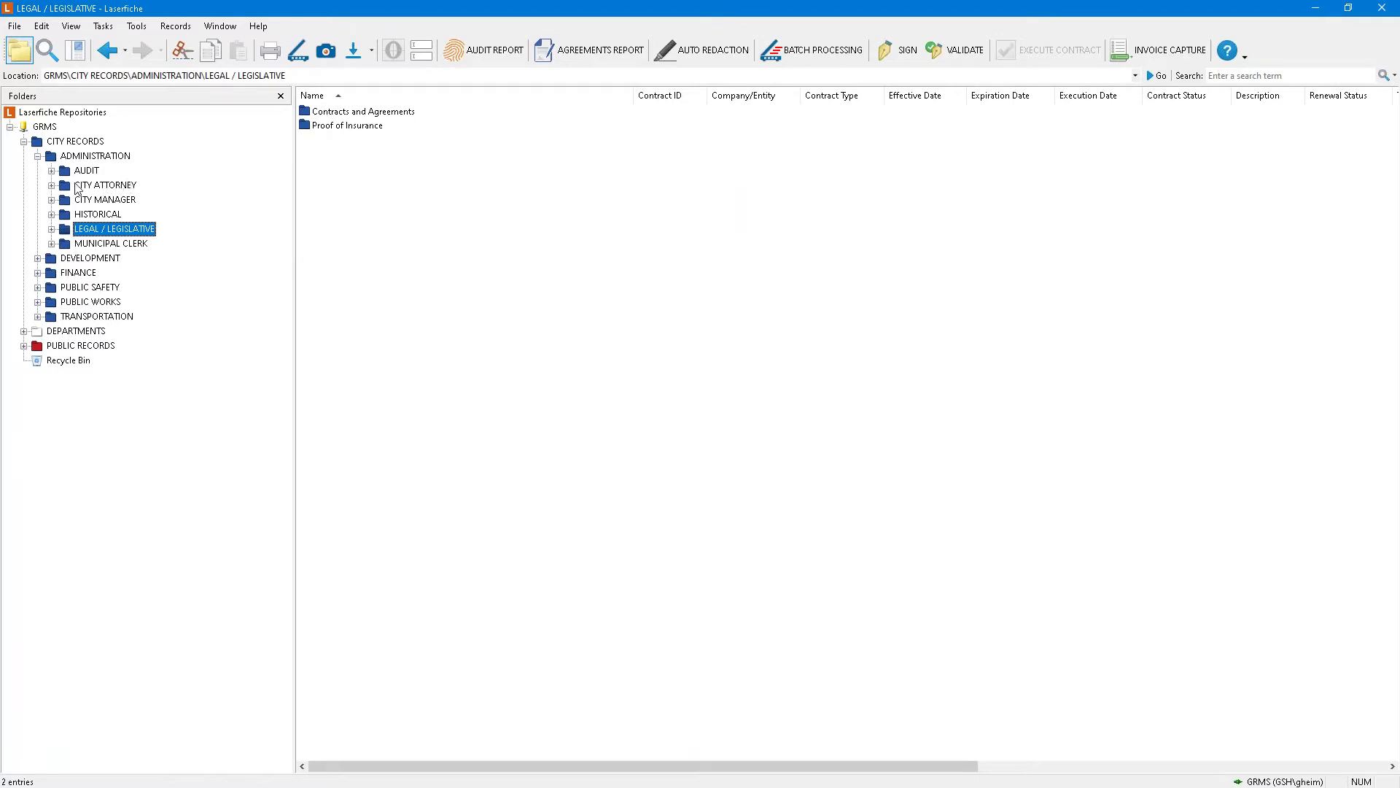
- Expand DEPARTMENTS > ADMINISTRATION > QUALITY ASSURANCE and open the NEEDS REDACTING folder
{"action": "left_click", "coordinate": [38, 157]}
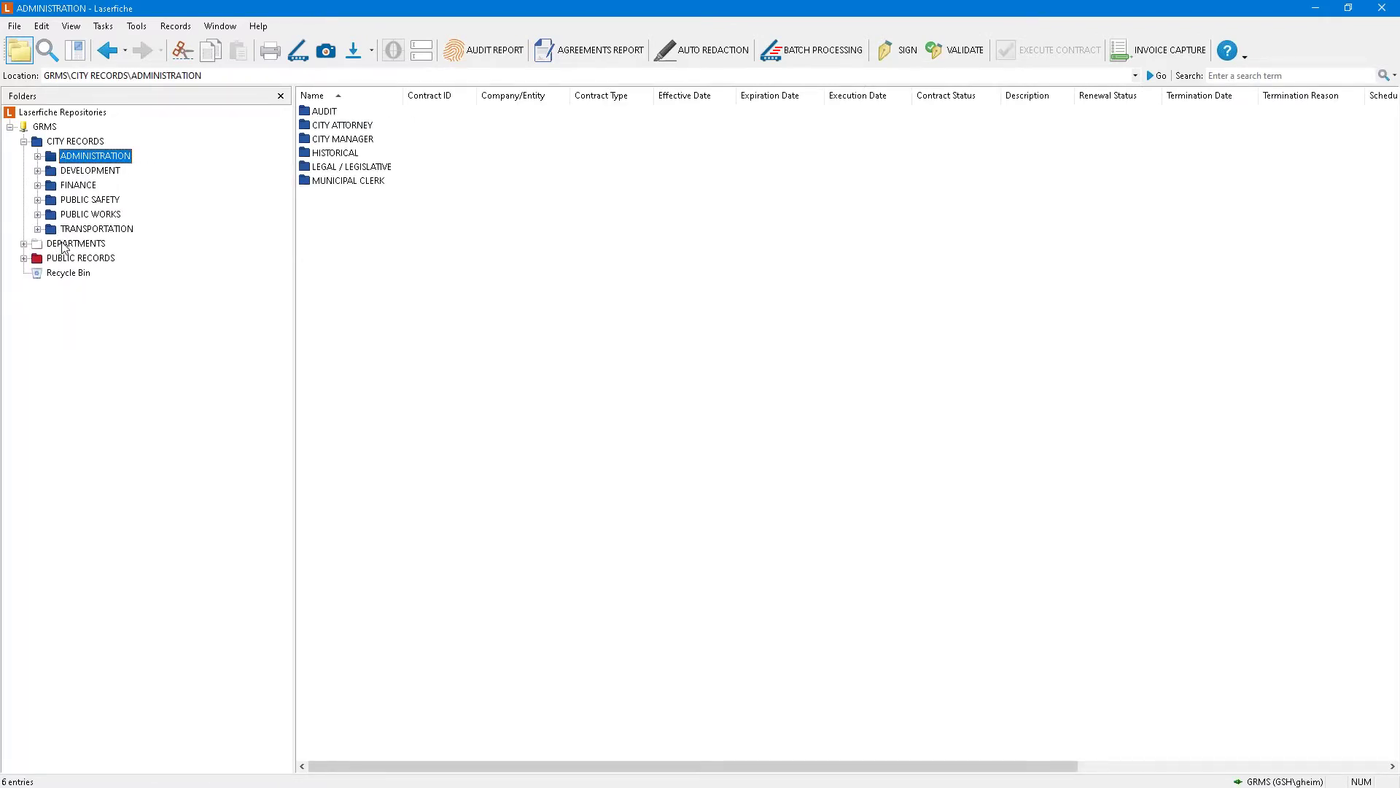
{"action": "left_click", "coordinate": [64, 245]}
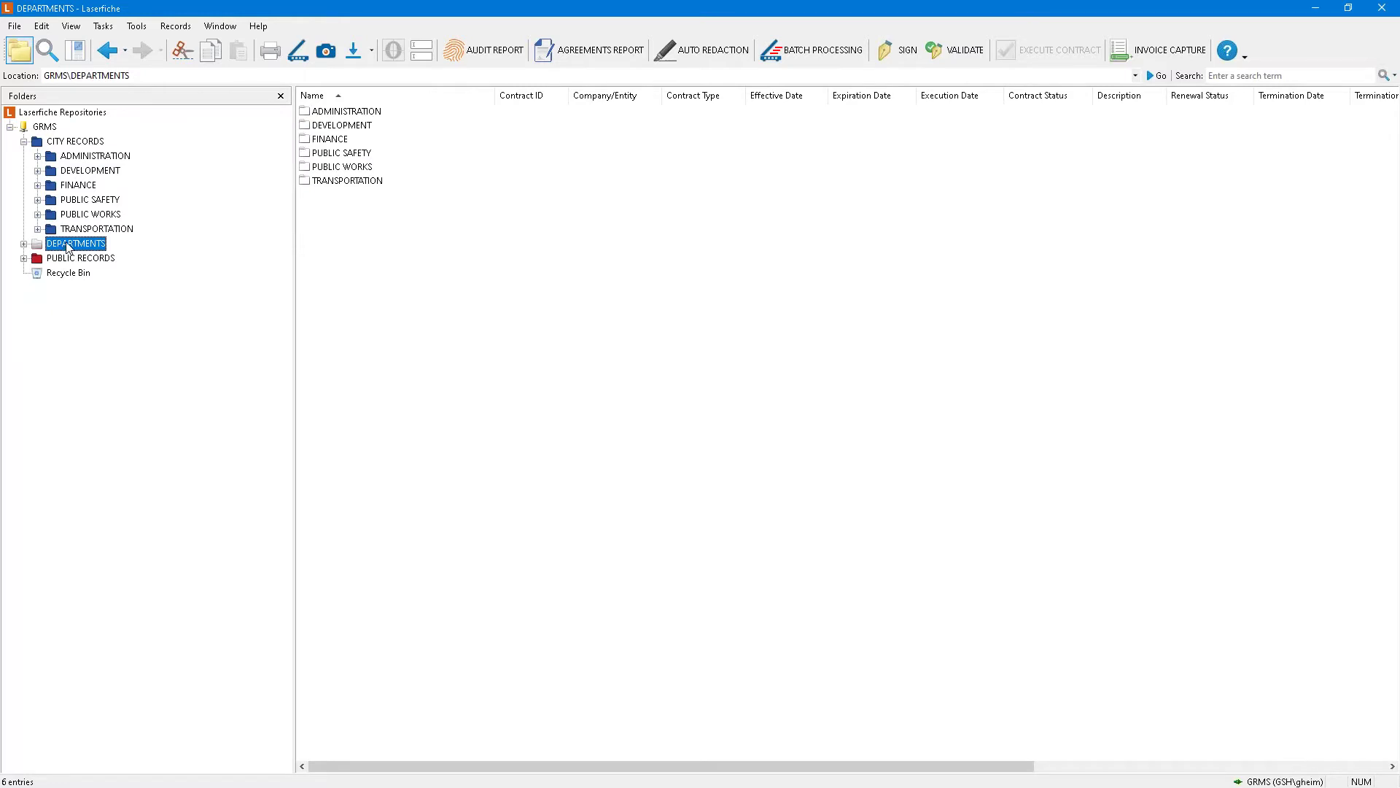
{"action": "double_click", "coordinate": [67, 246]}
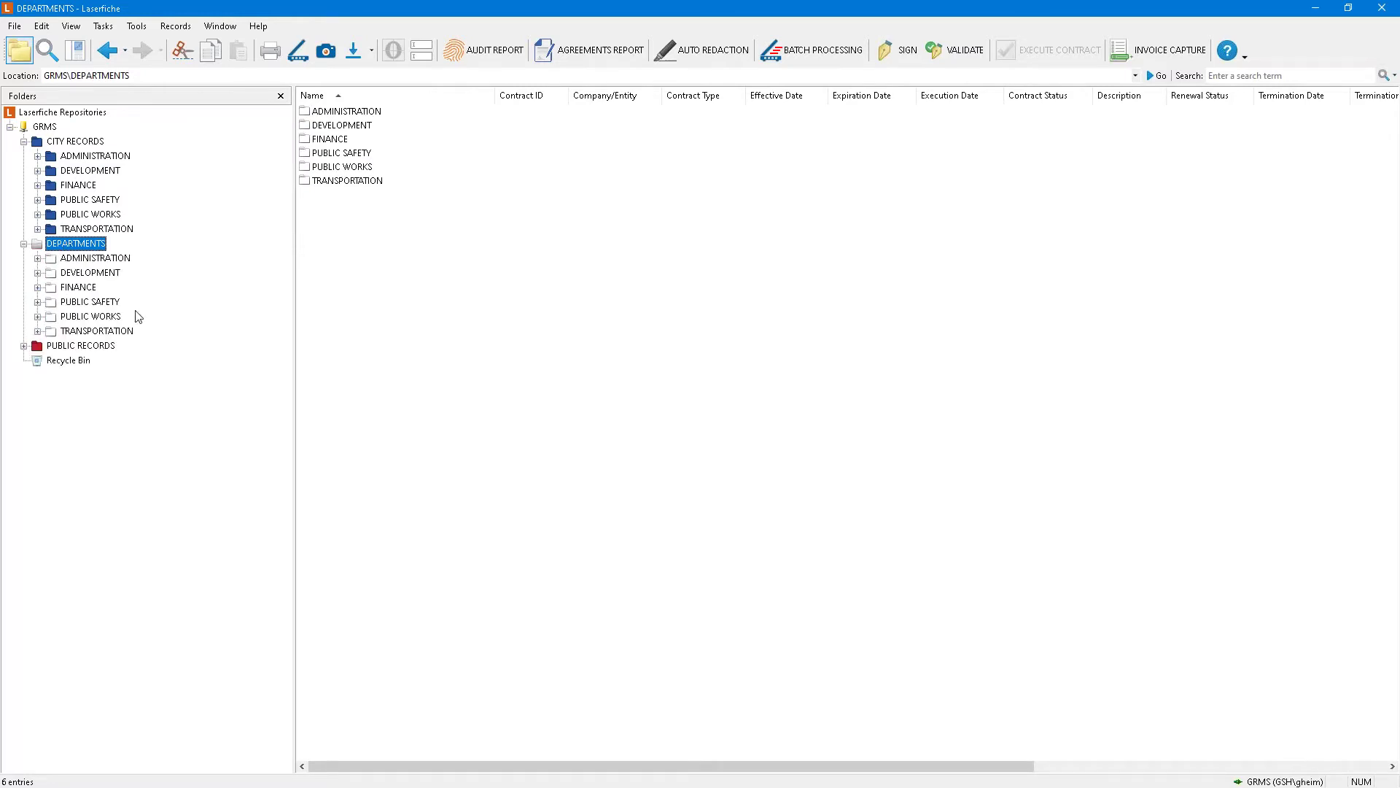
{"action": "double_click", "coordinate": [105, 260]}
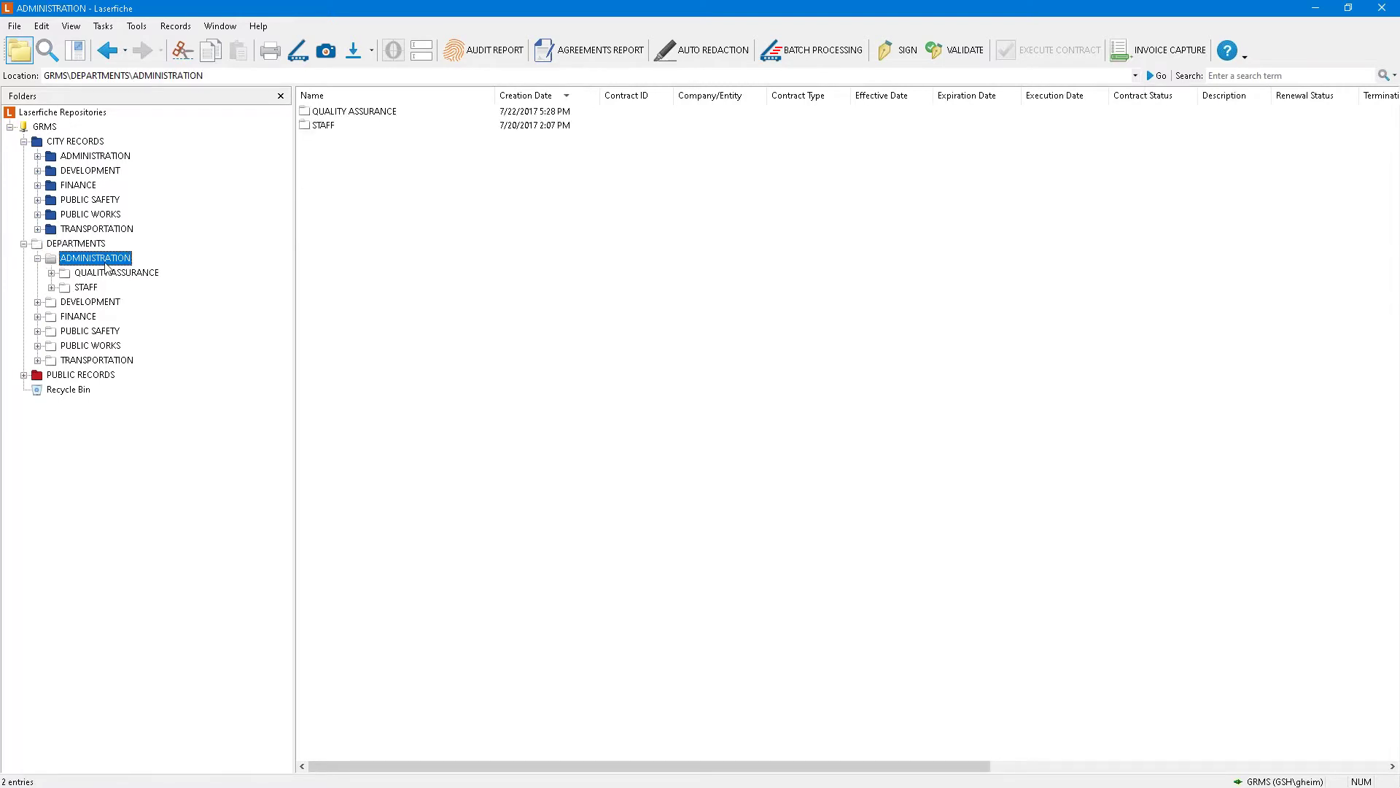
{"action": "left_click", "coordinate": [109, 273]}
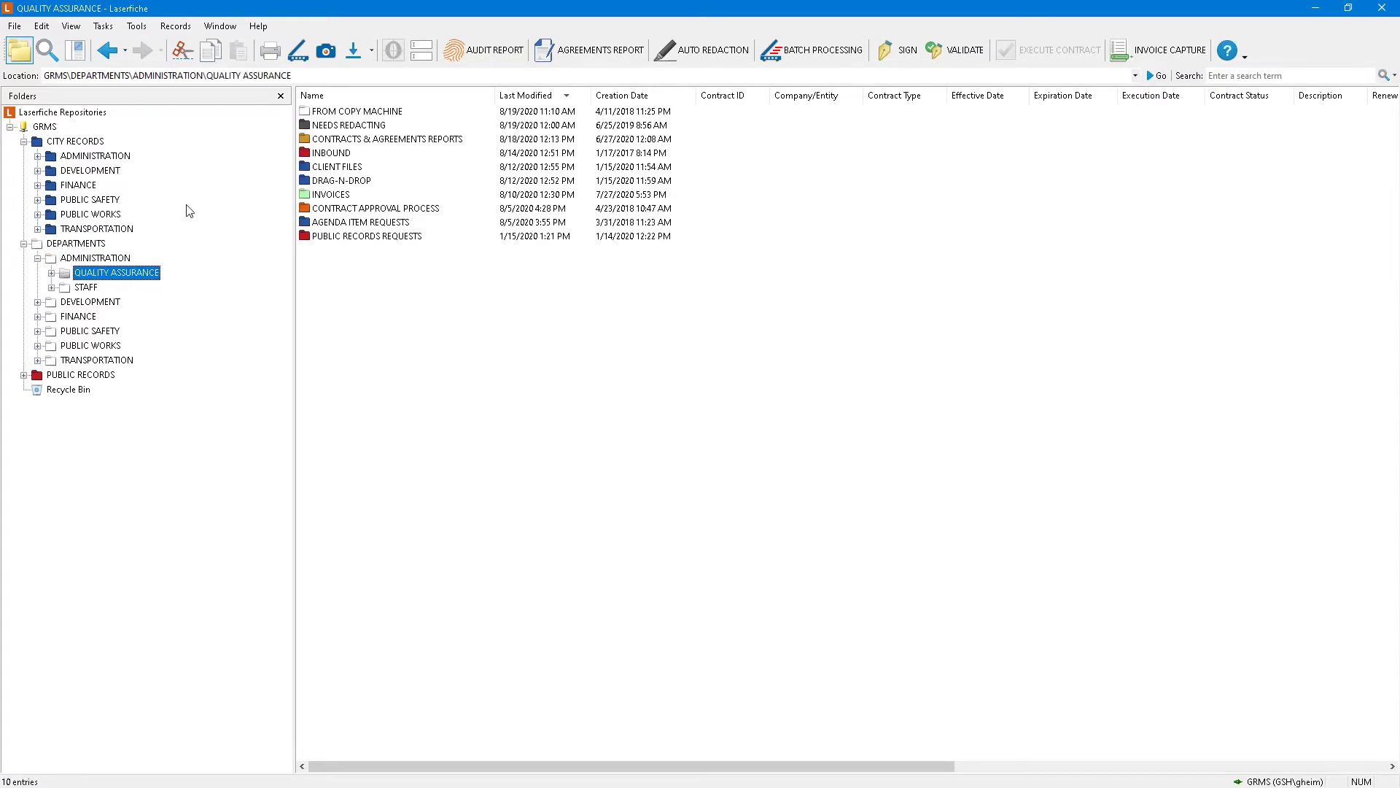
{"action": "double_click", "coordinate": [326, 126]}
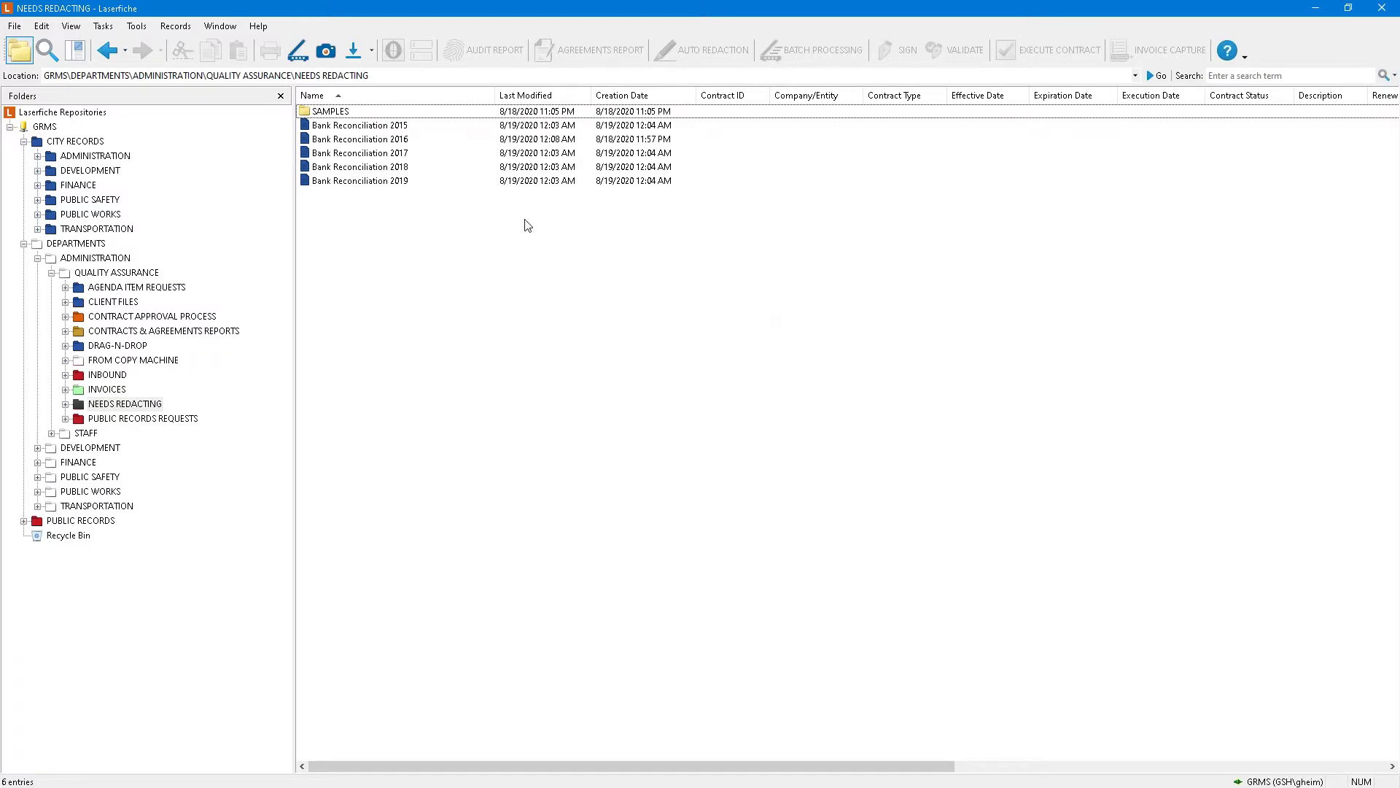
- Run AUTO REDACTION on Bank Reconciliation 2016, confirm it, and drag the summary email into view
{"action": "left_click", "coordinate": [385, 139]}
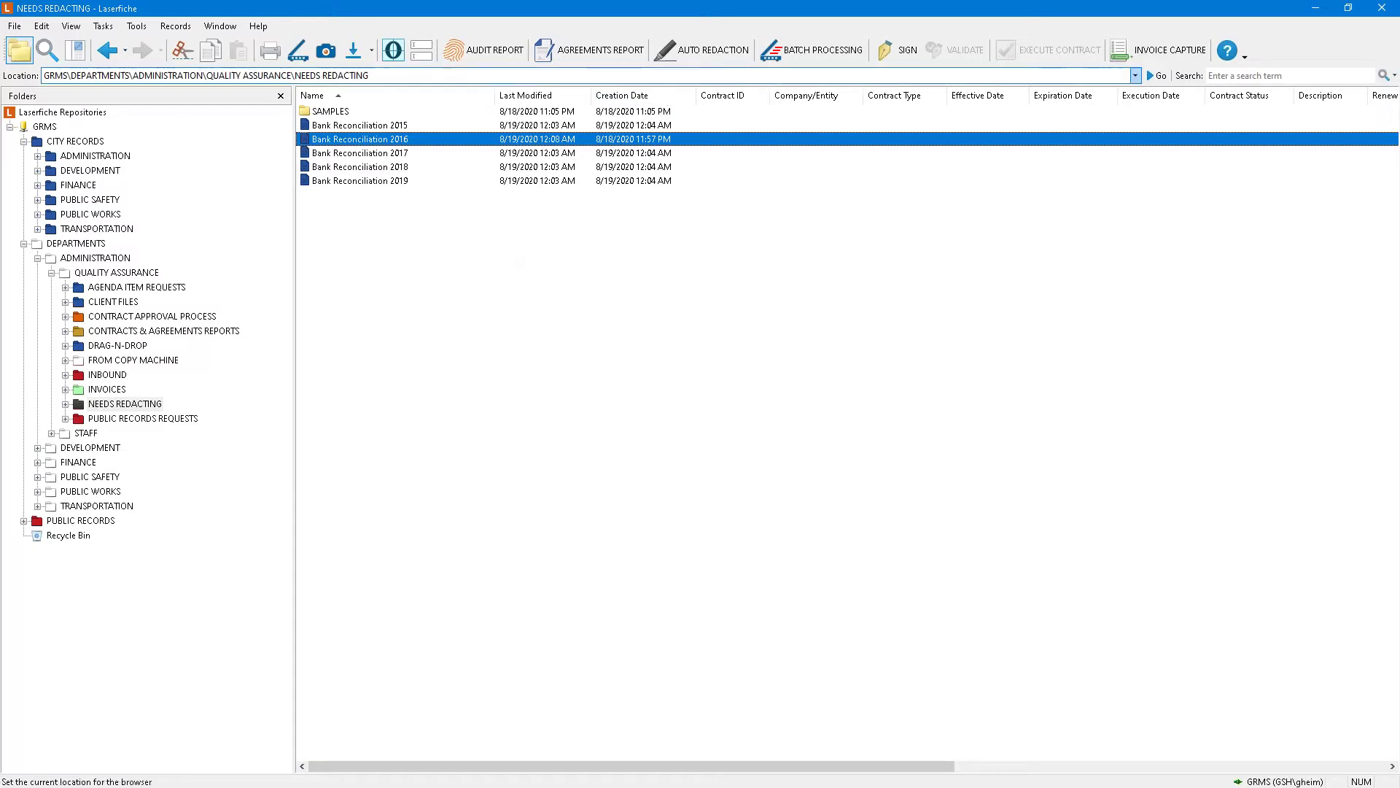
{"action": "left_click", "coordinate": [693, 51]}
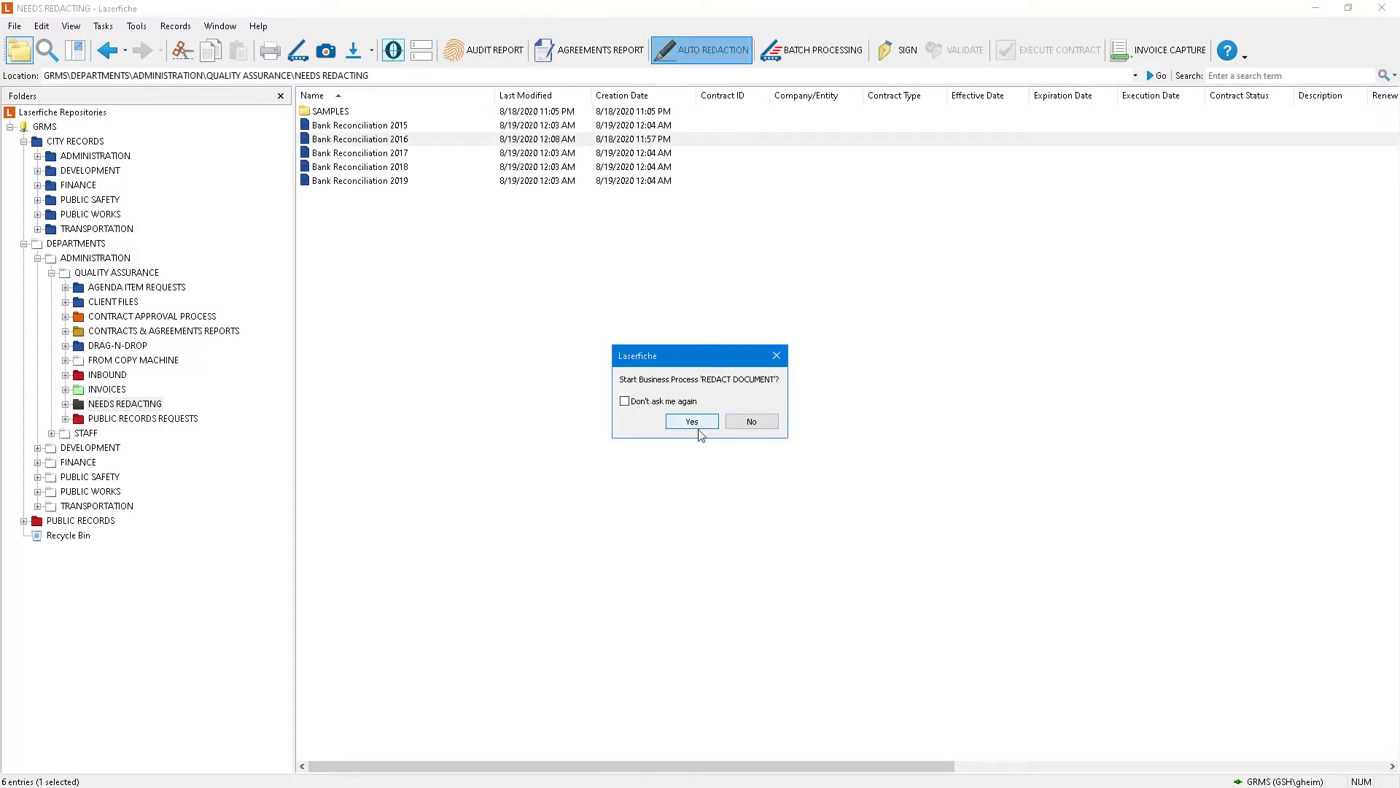
{"action": "left_click", "coordinate": [692, 422]}
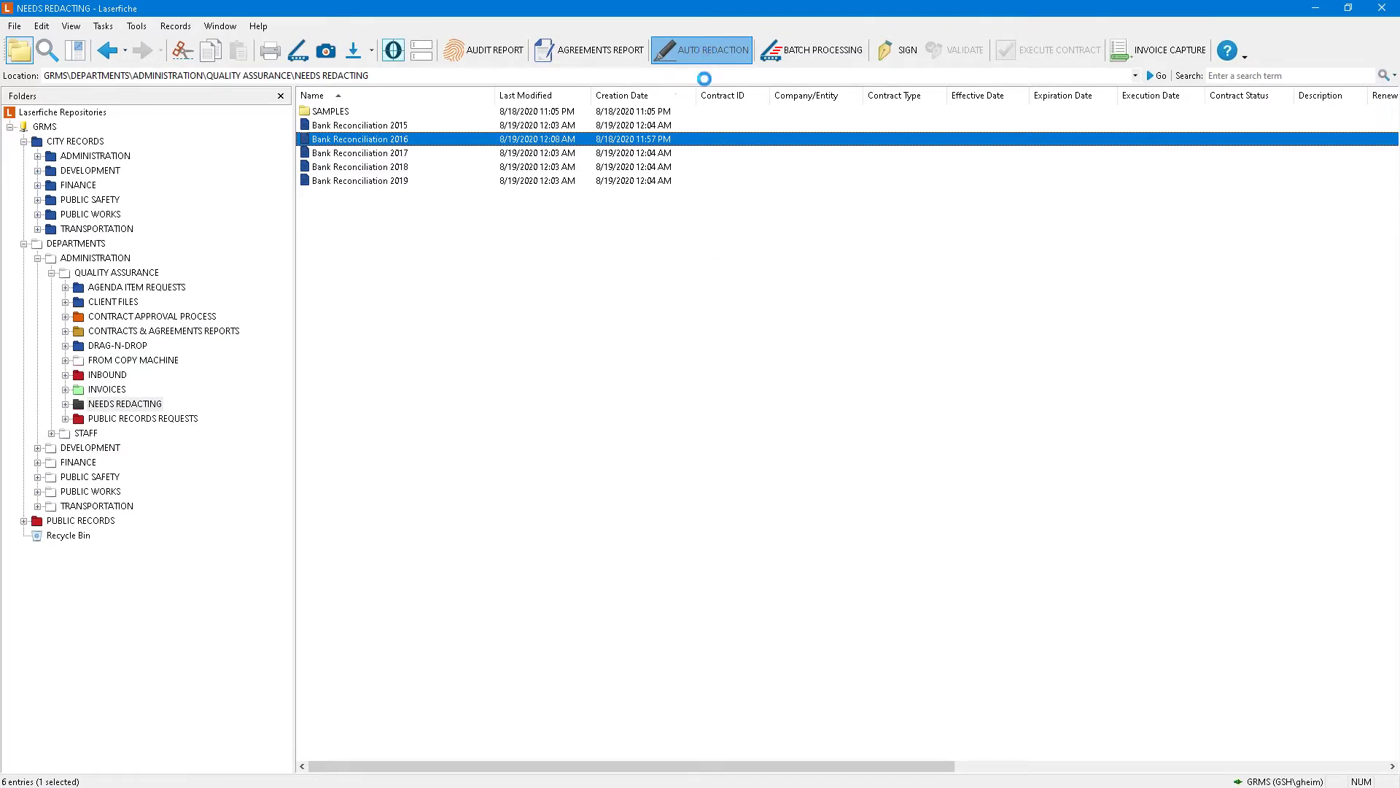
{"action": "left_click", "coordinate": [754, 424]}
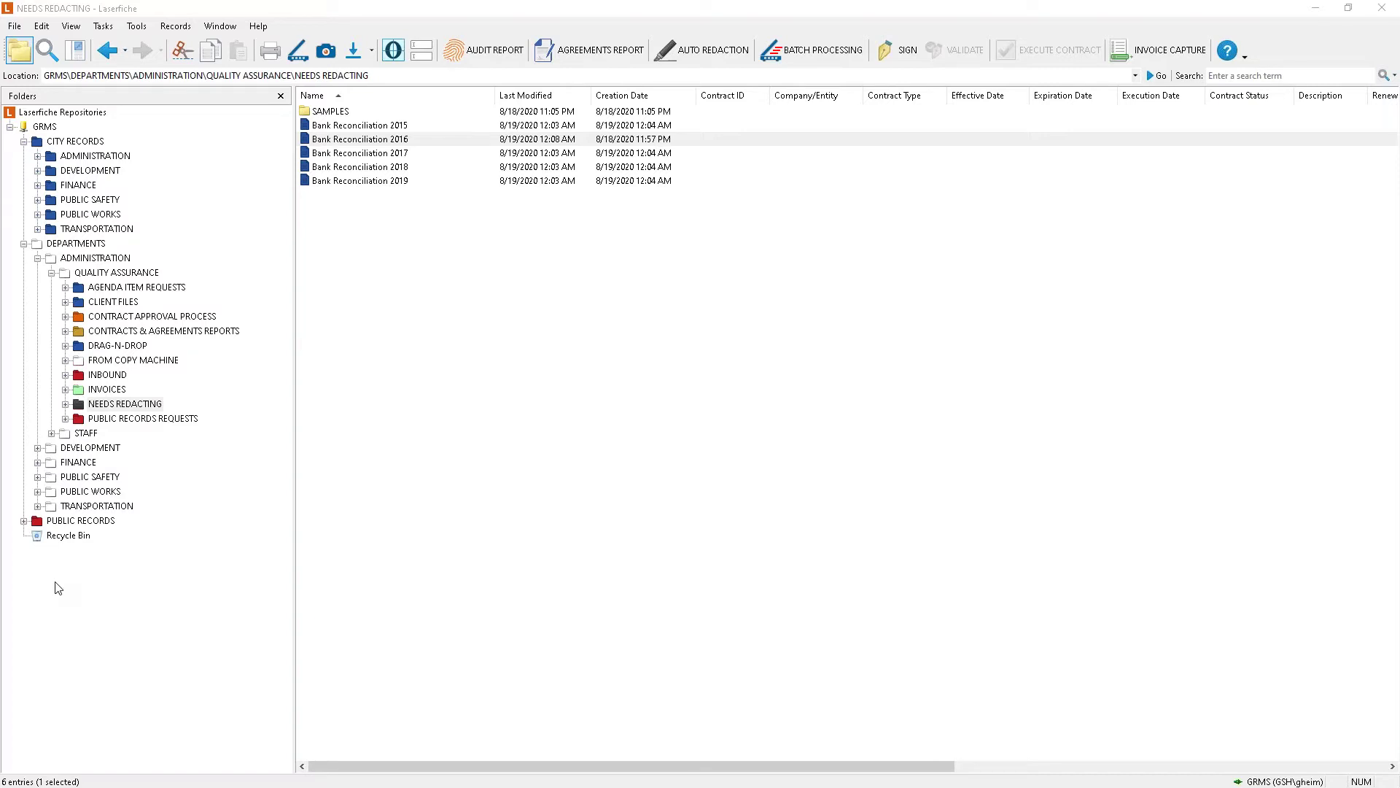
{"action": "left_click_drag", "start_coordinate": [58, 587], "coordinate": [986, 66]}
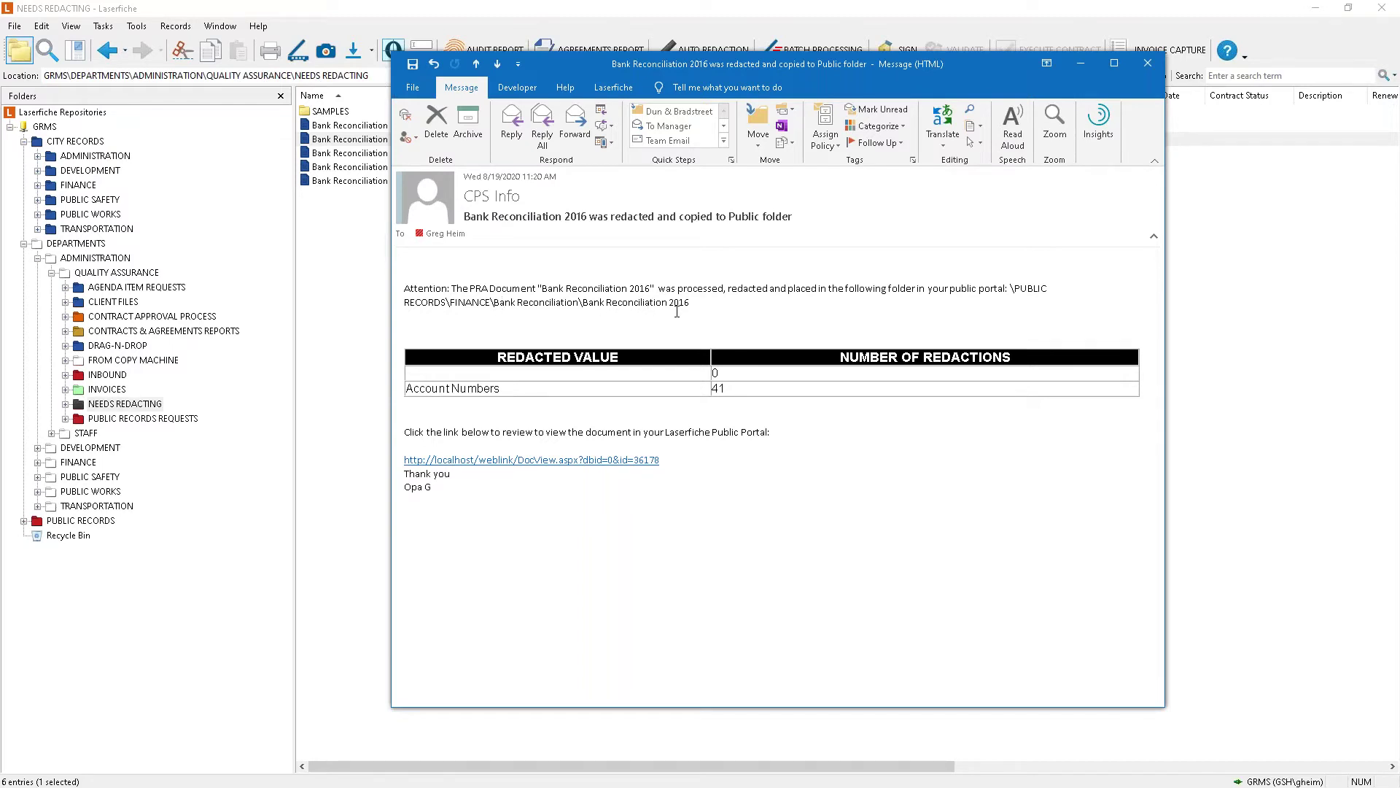
- Highlight the Account Numbers | 41 row and follow the localhost WebLink DocView link
{"action": "left_click_drag", "start_coordinate": [729, 389], "coordinate": [675, 389]}
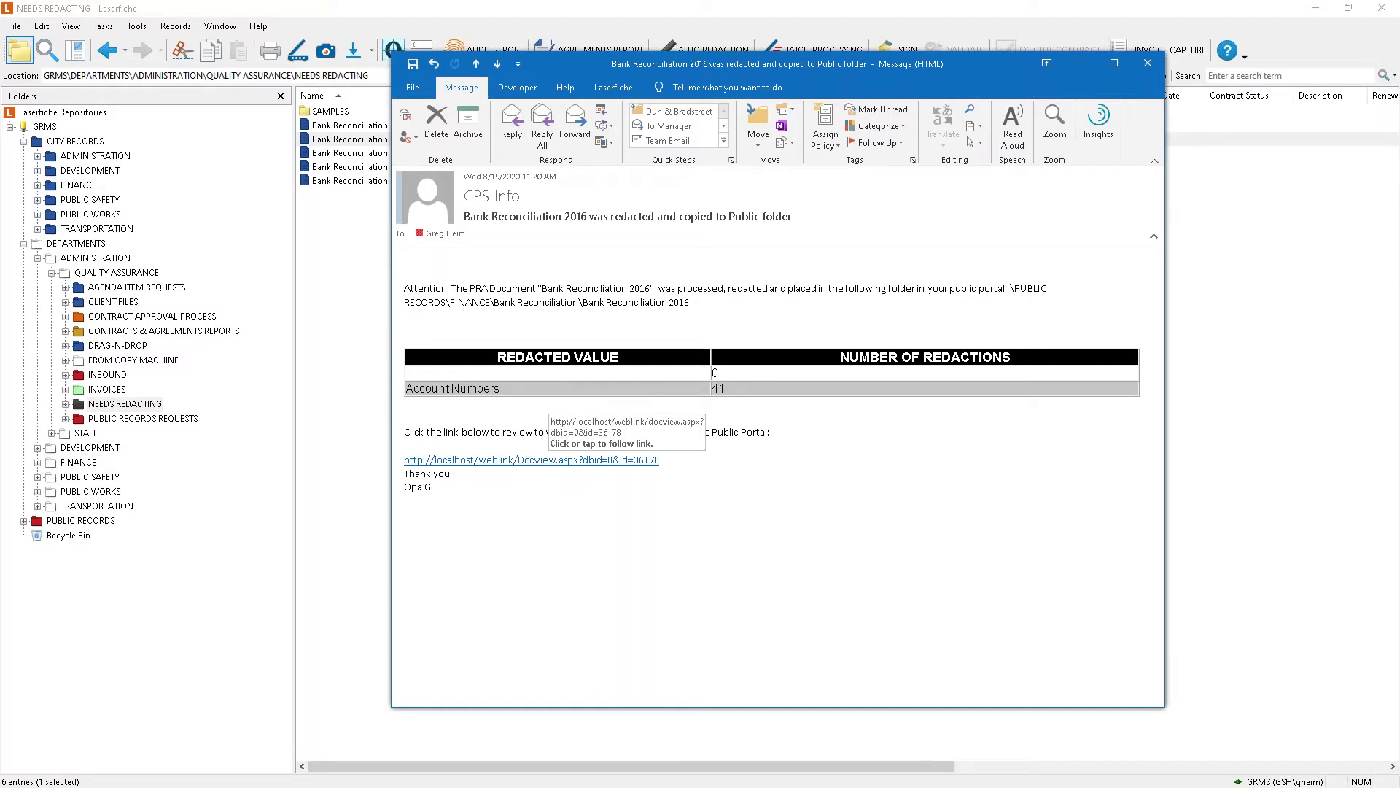
{"action": "left_click", "coordinate": [552, 459]}
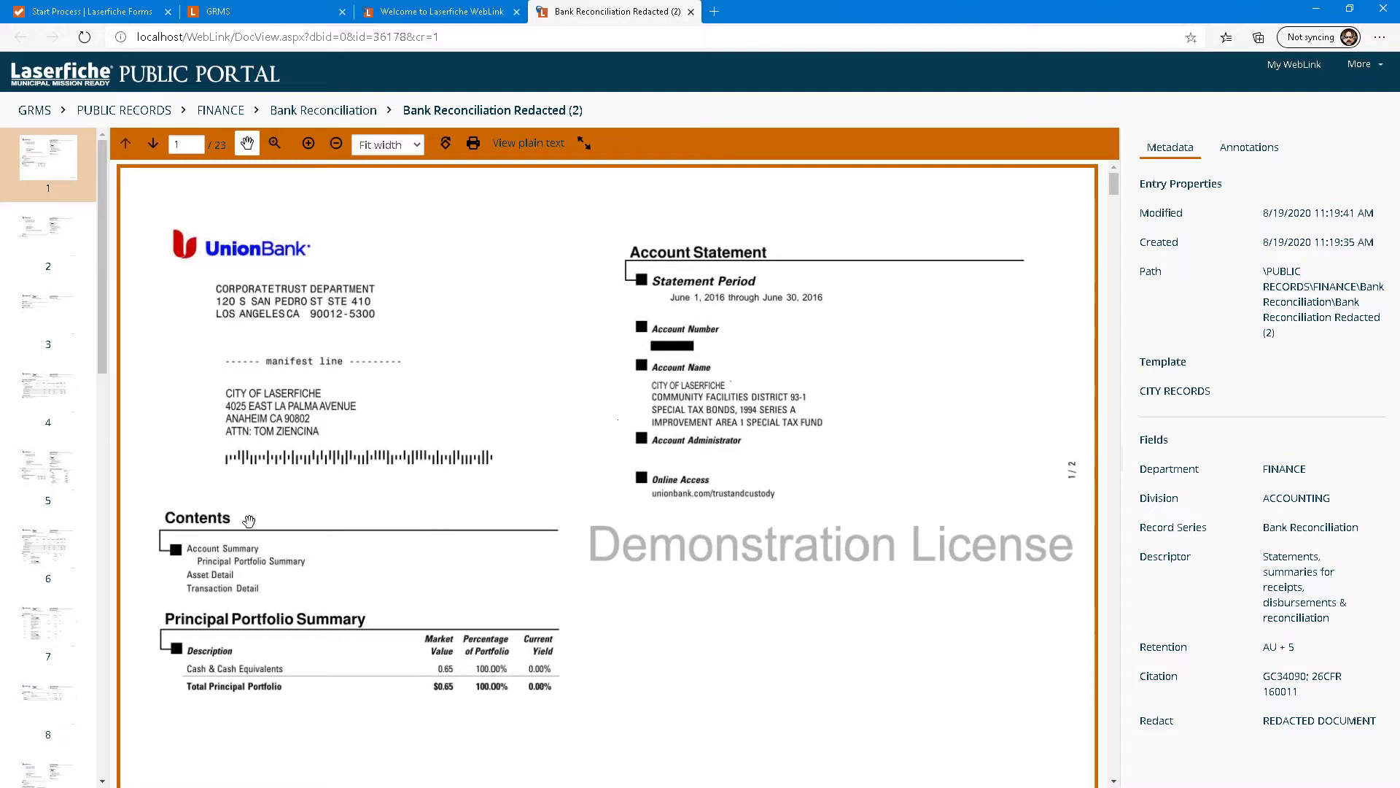
- View pages 2, 3, 4 and 5 of Bank Reconciliation Redacted (2) via the thumbnails
{"action": "left_click", "coordinate": [49, 234]}
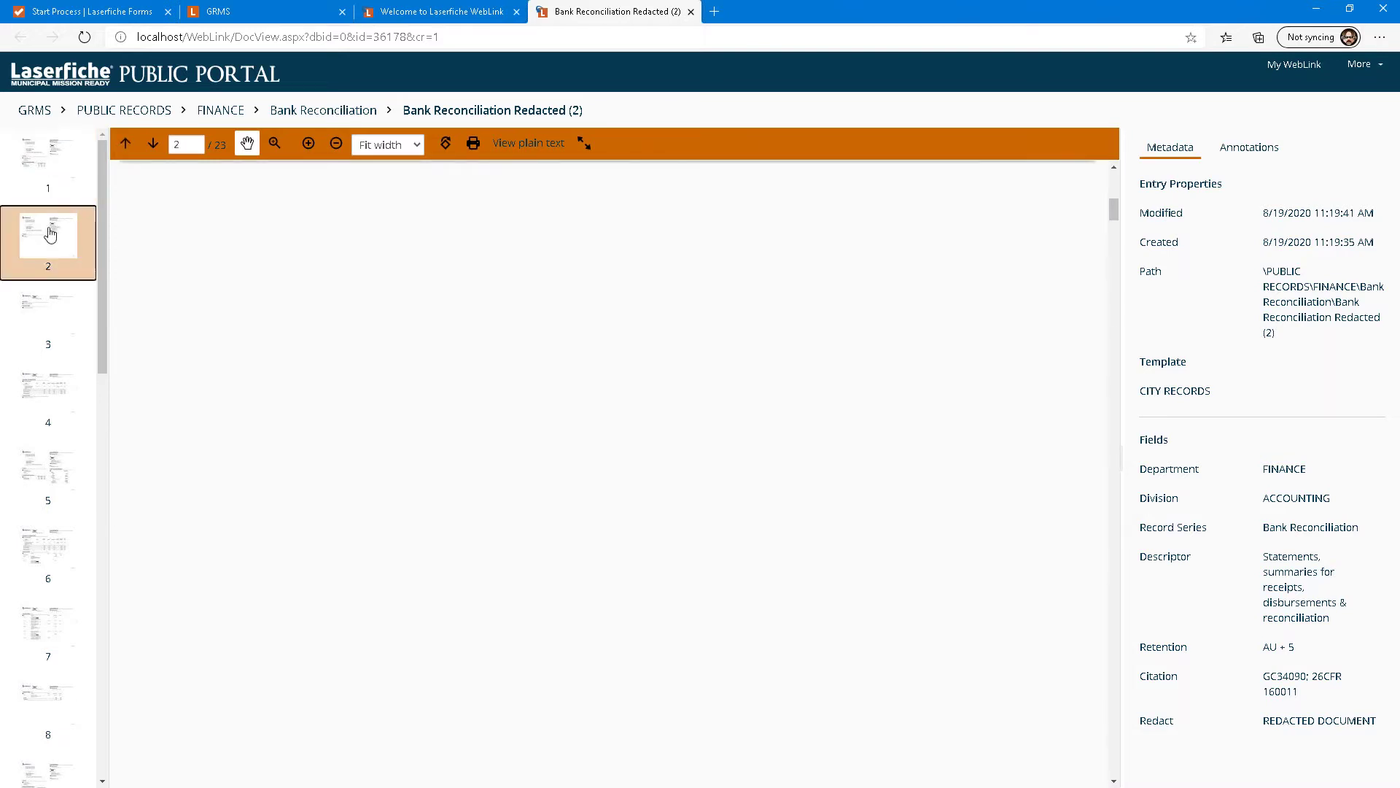
{"action": "left_click", "coordinate": [45, 315]}
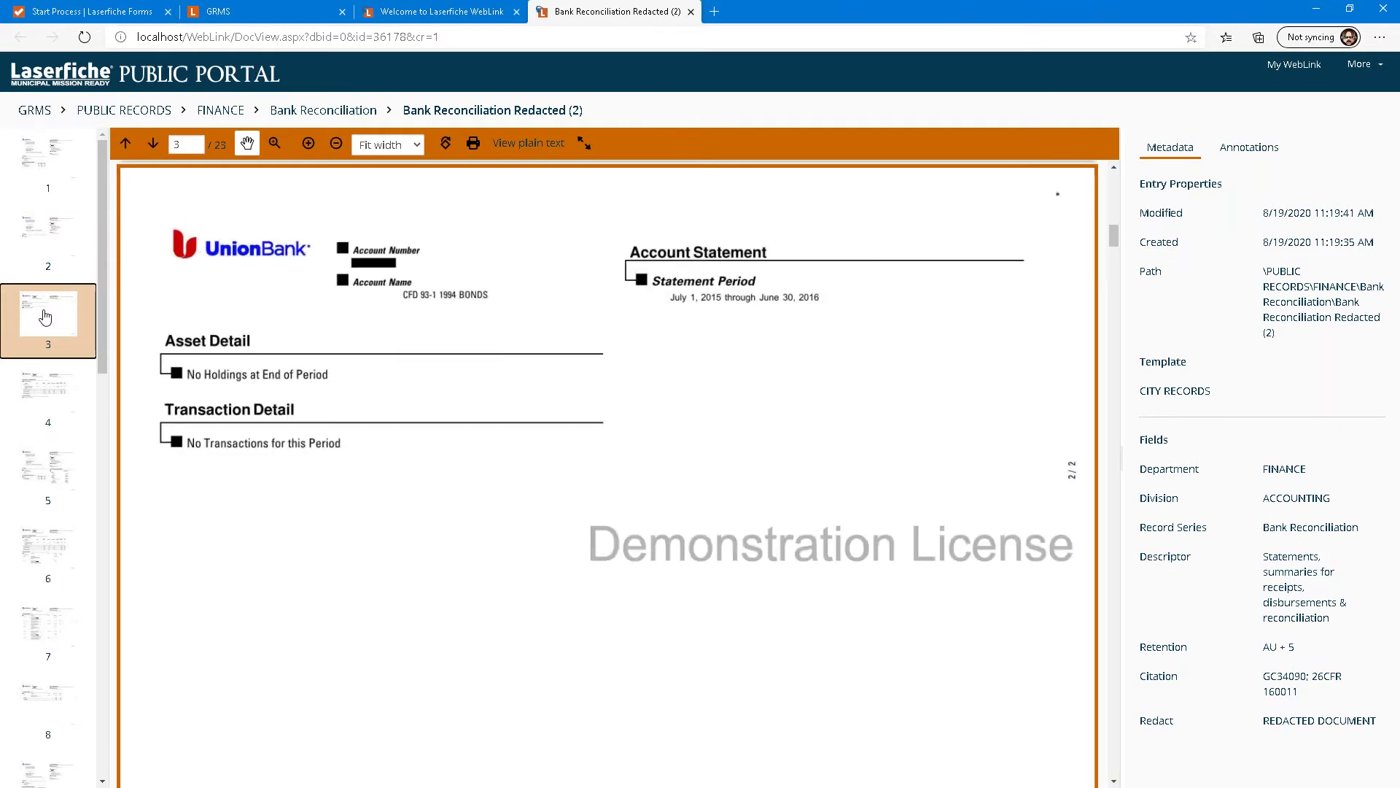
{"action": "left_click", "coordinate": [43, 387]}
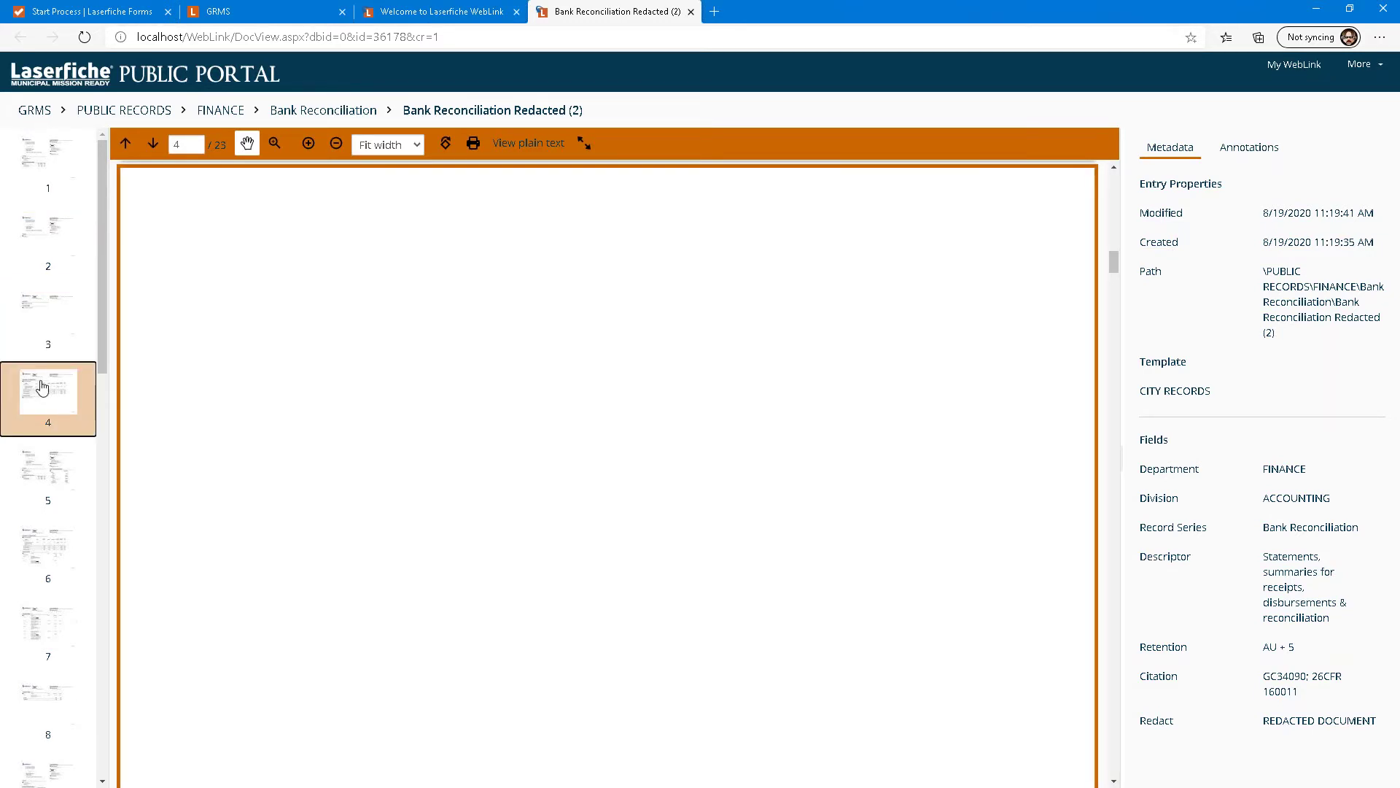
{"action": "left_click", "coordinate": [51, 477]}
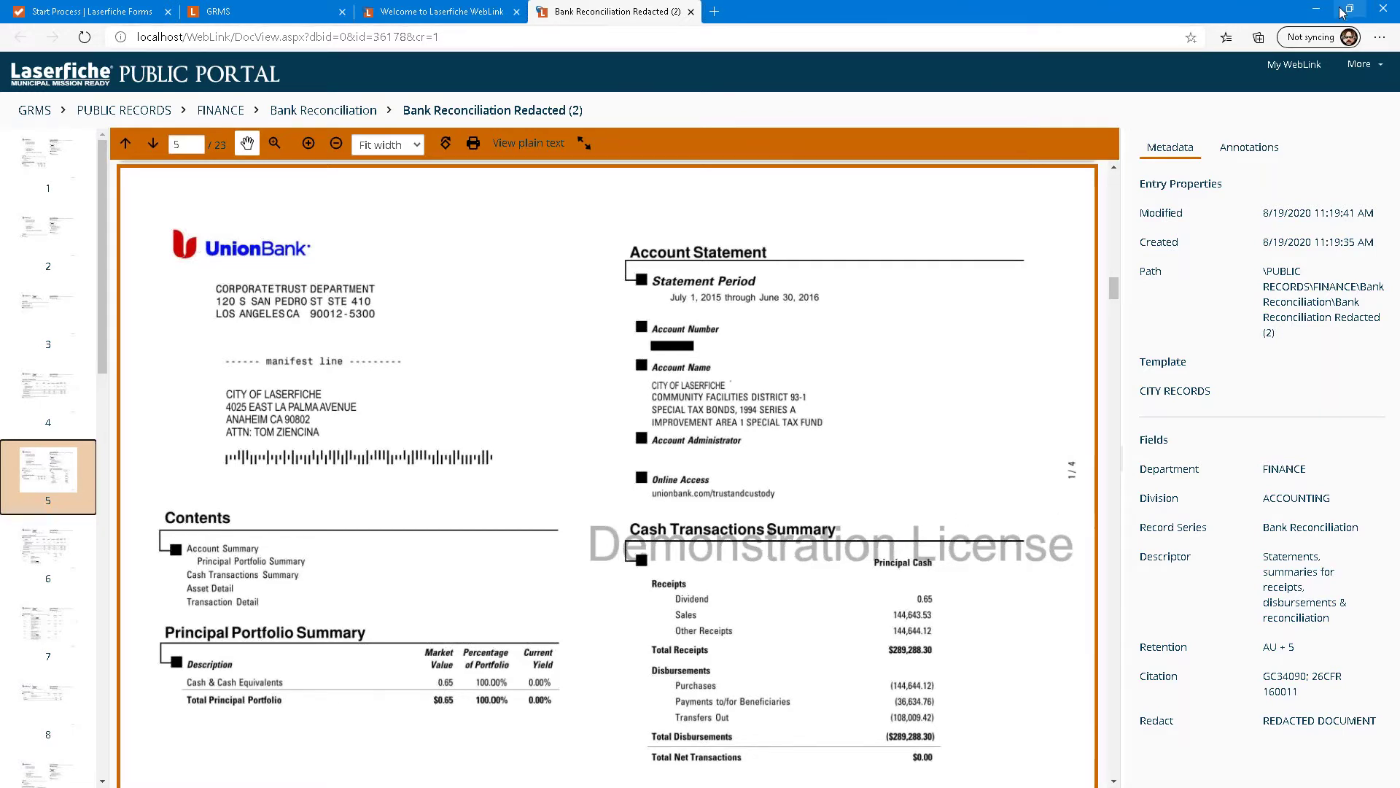
- Close the browser and email, open Bank Reconciliation 2016's metadata, and scroll to the Redact field
{"action": "left_click", "coordinate": [1316, 8]}
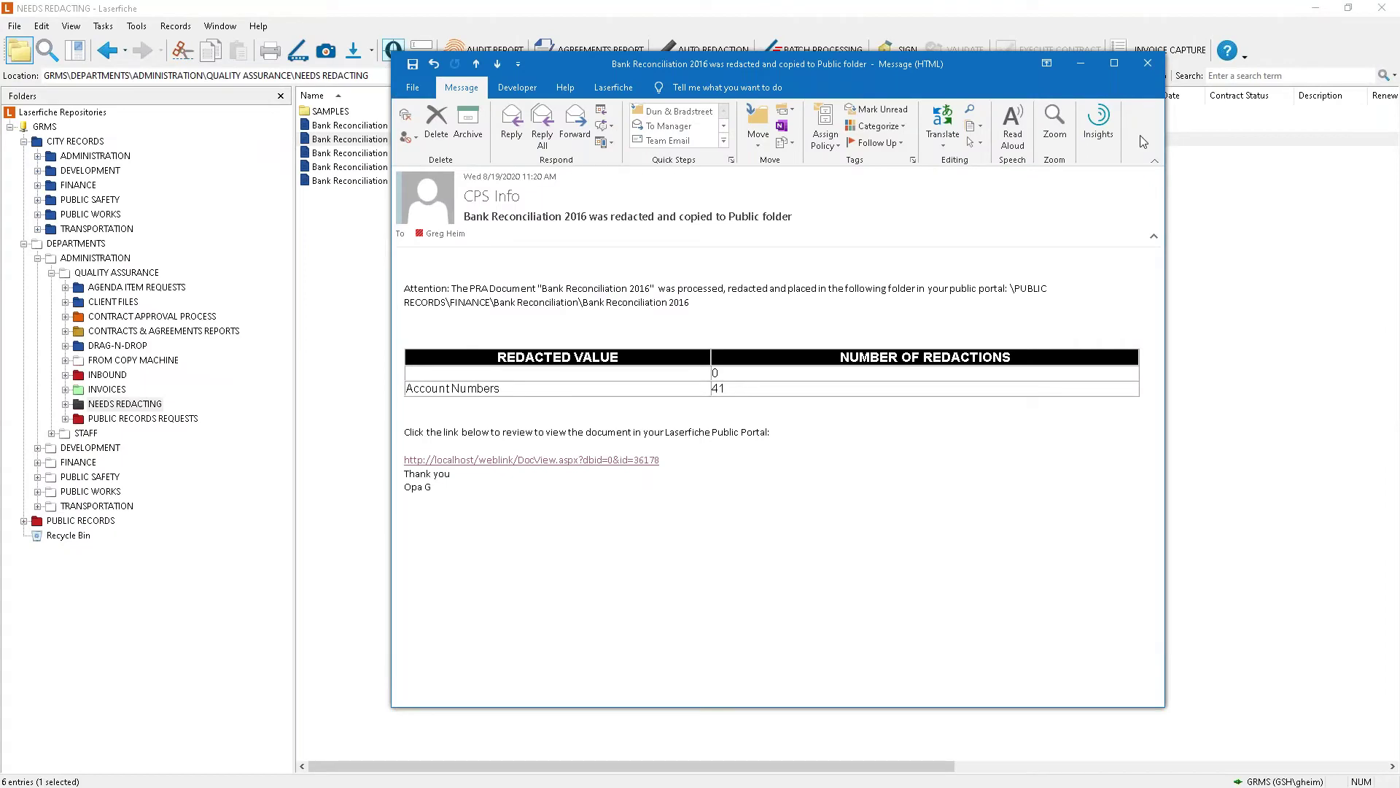
{"action": "left_click", "coordinate": [1147, 62]}
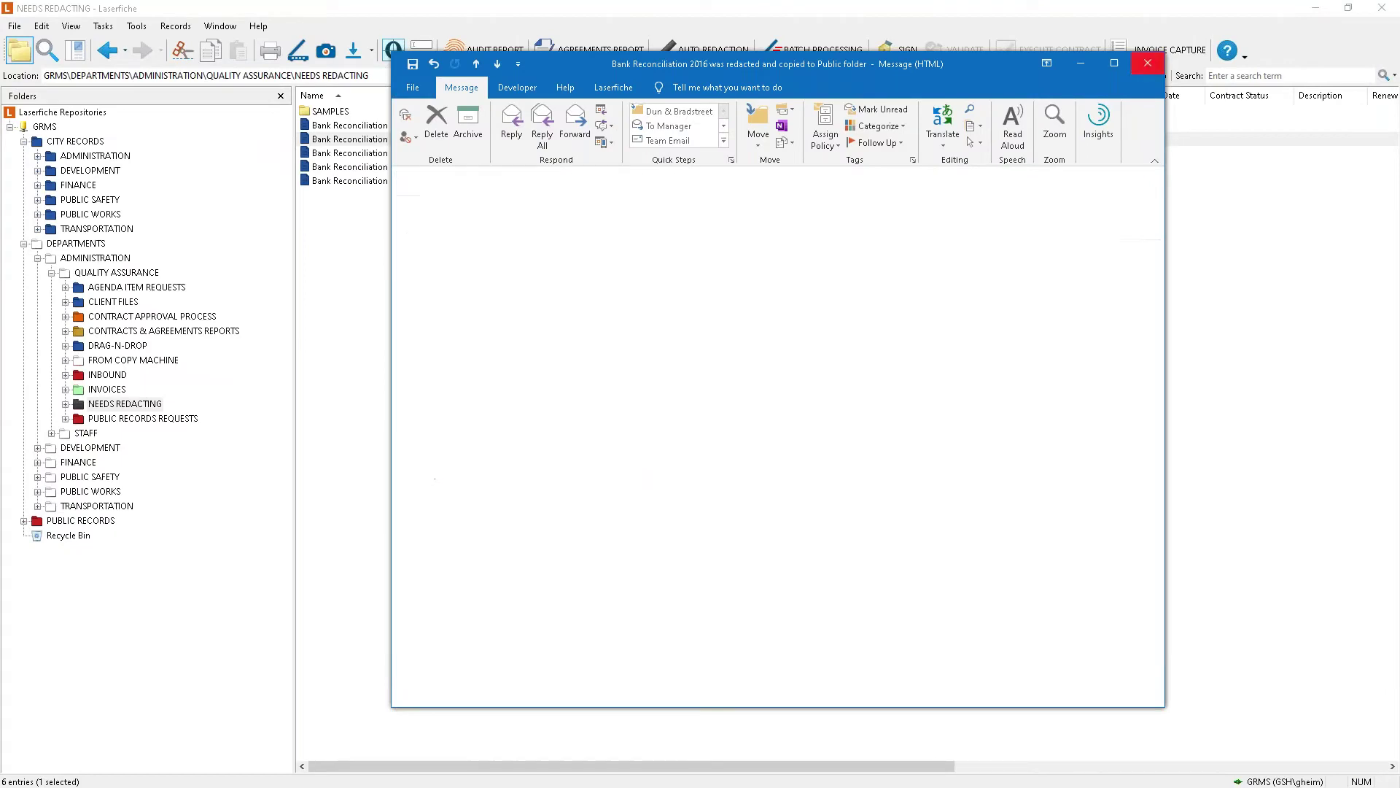
{"action": "left_click", "coordinate": [358, 139]}
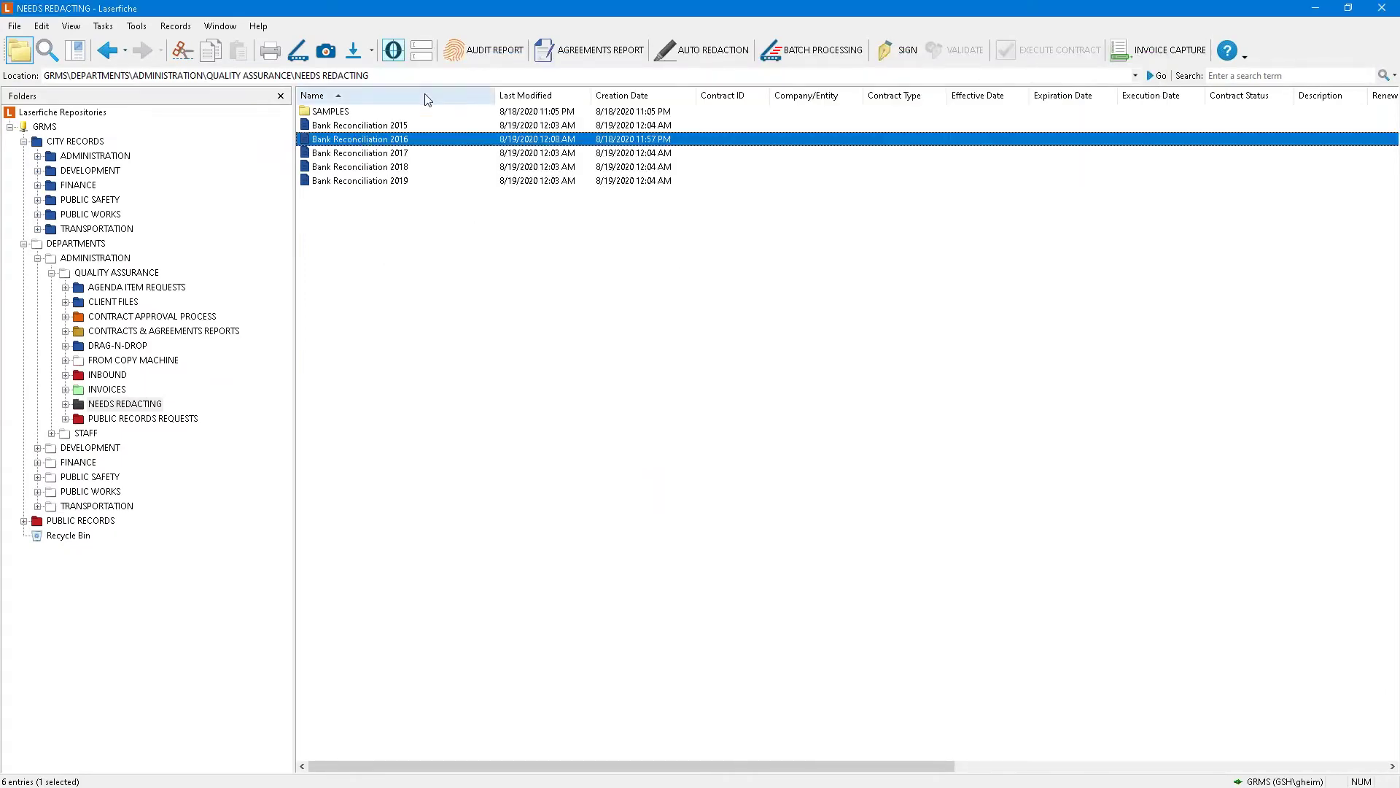
{"action": "left_click", "coordinate": [422, 50]}
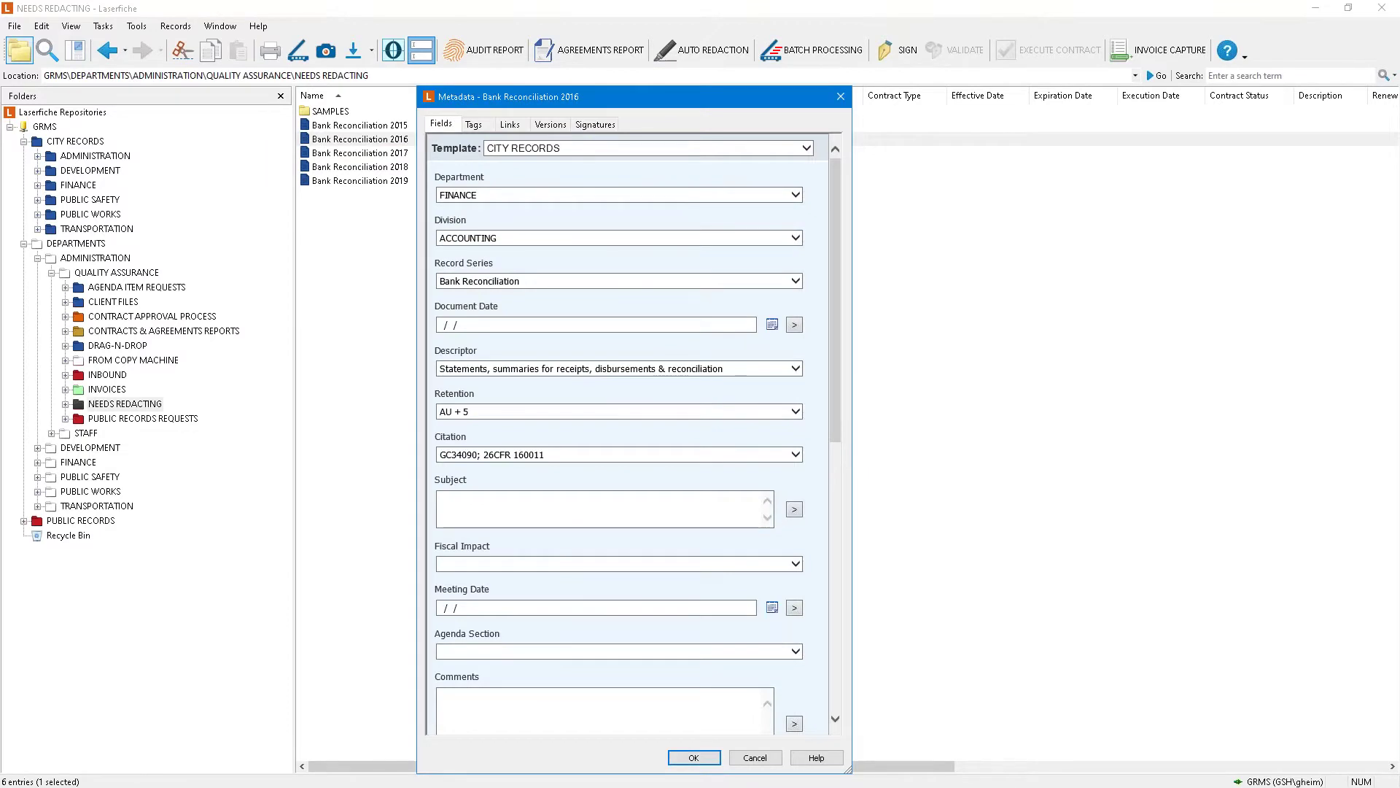
{"action": "scroll", "coordinate": [605, 519], "scroll_direction": "down", "scroll_amount": 3}
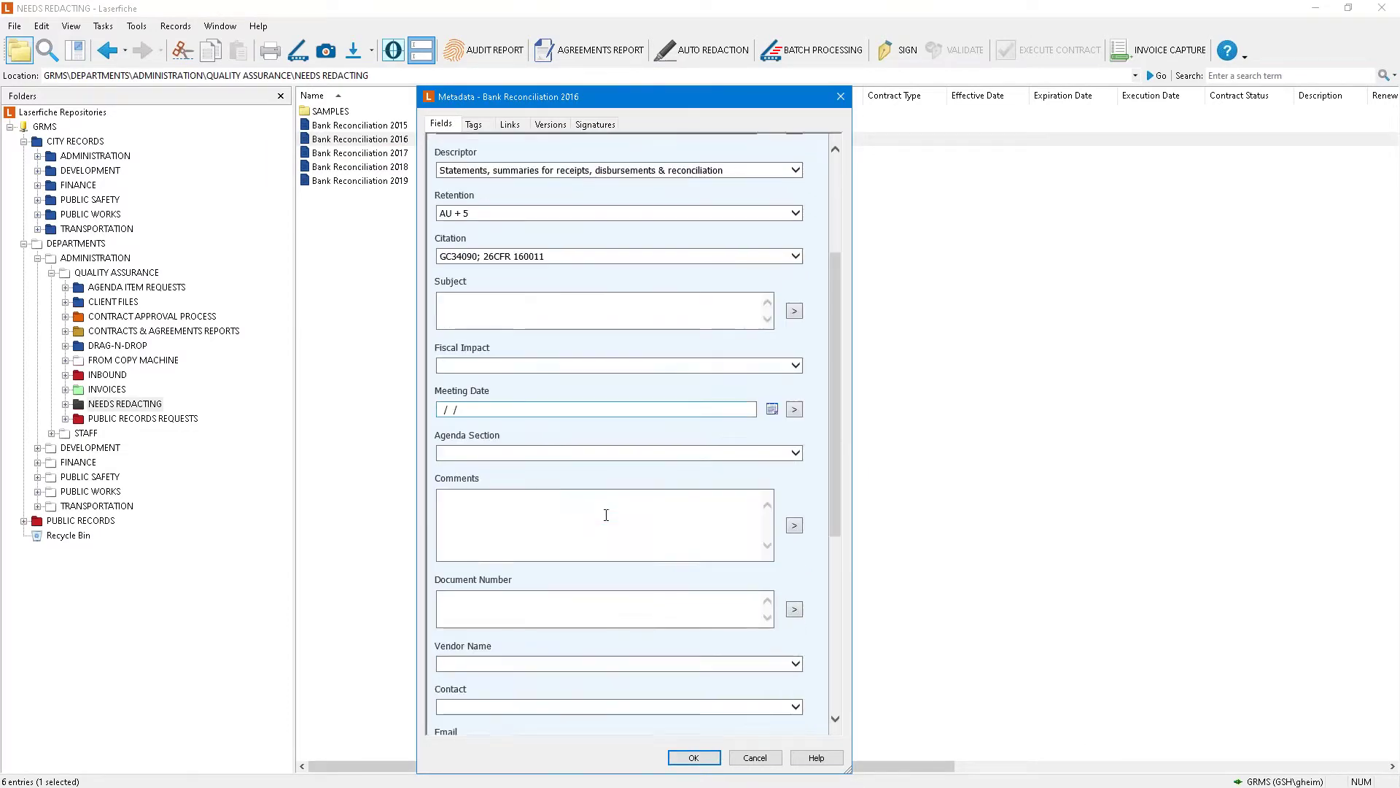
{"action": "scroll", "coordinate": [603, 521], "scroll_direction": "down", "scroll_amount": 2}
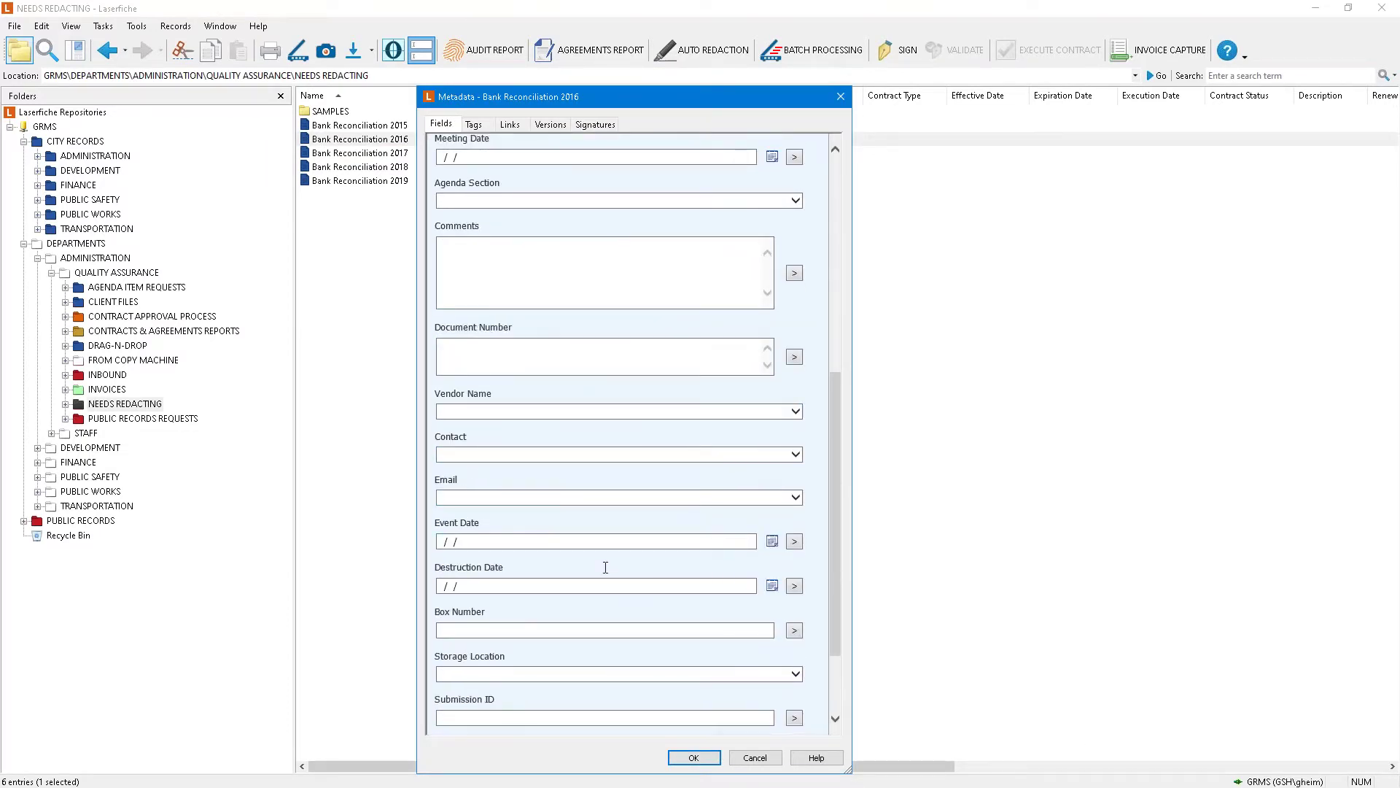
{"action": "scroll", "coordinate": [606, 568], "scroll_direction": "down", "scroll_amount": 2}
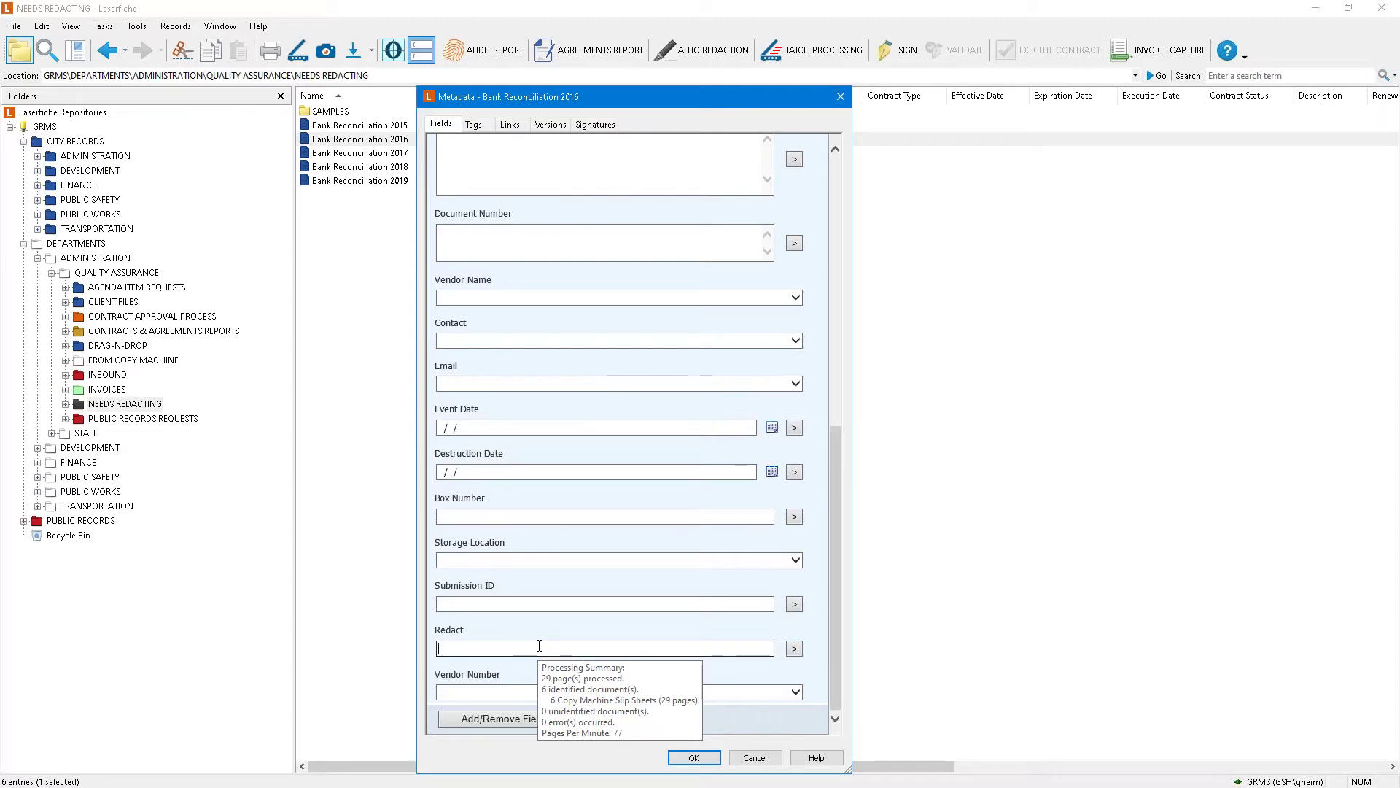
- Enter Redact terms 'laserfiche', a person's full name, and 'tax'
{"action": "type", "text": "laserfiche"}
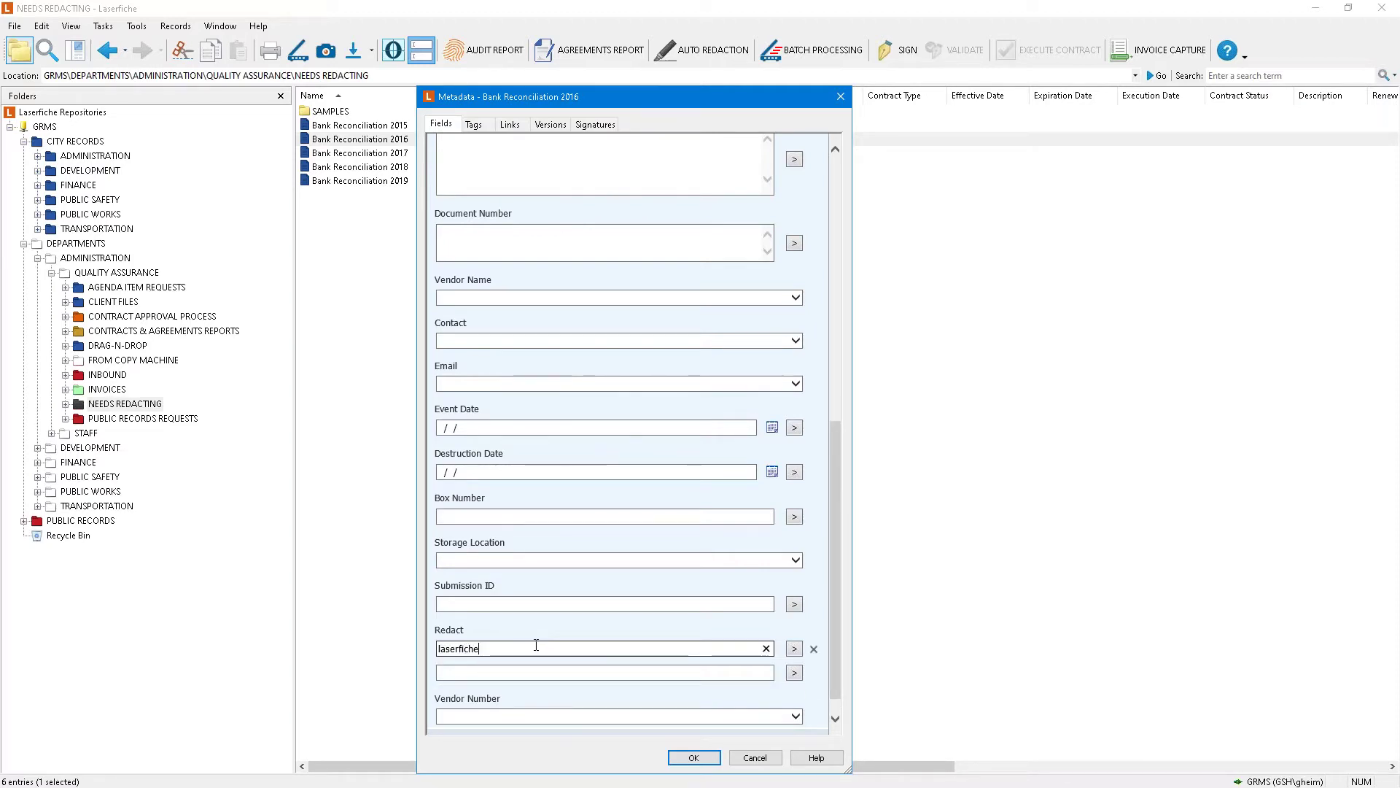
{"action": "left_click", "coordinate": [492, 665]}
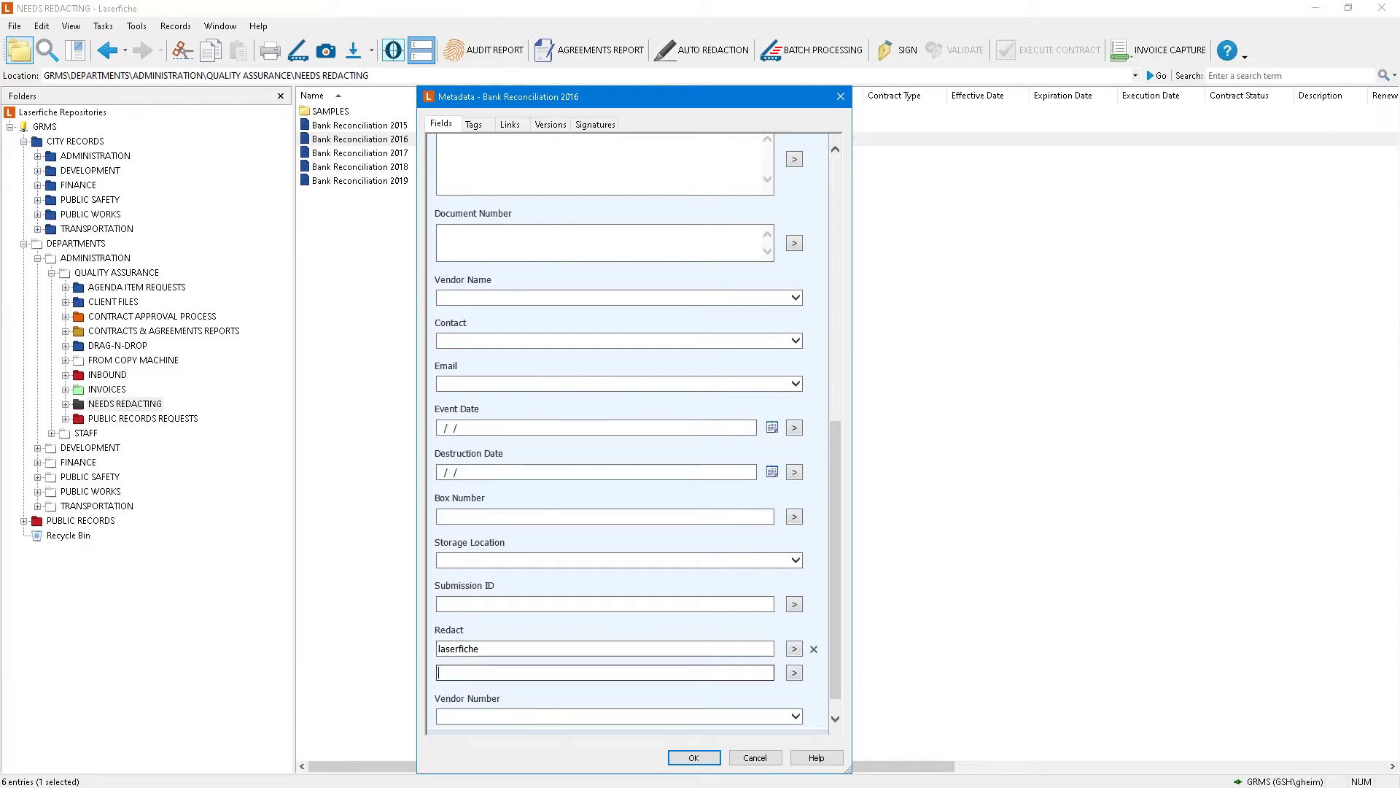
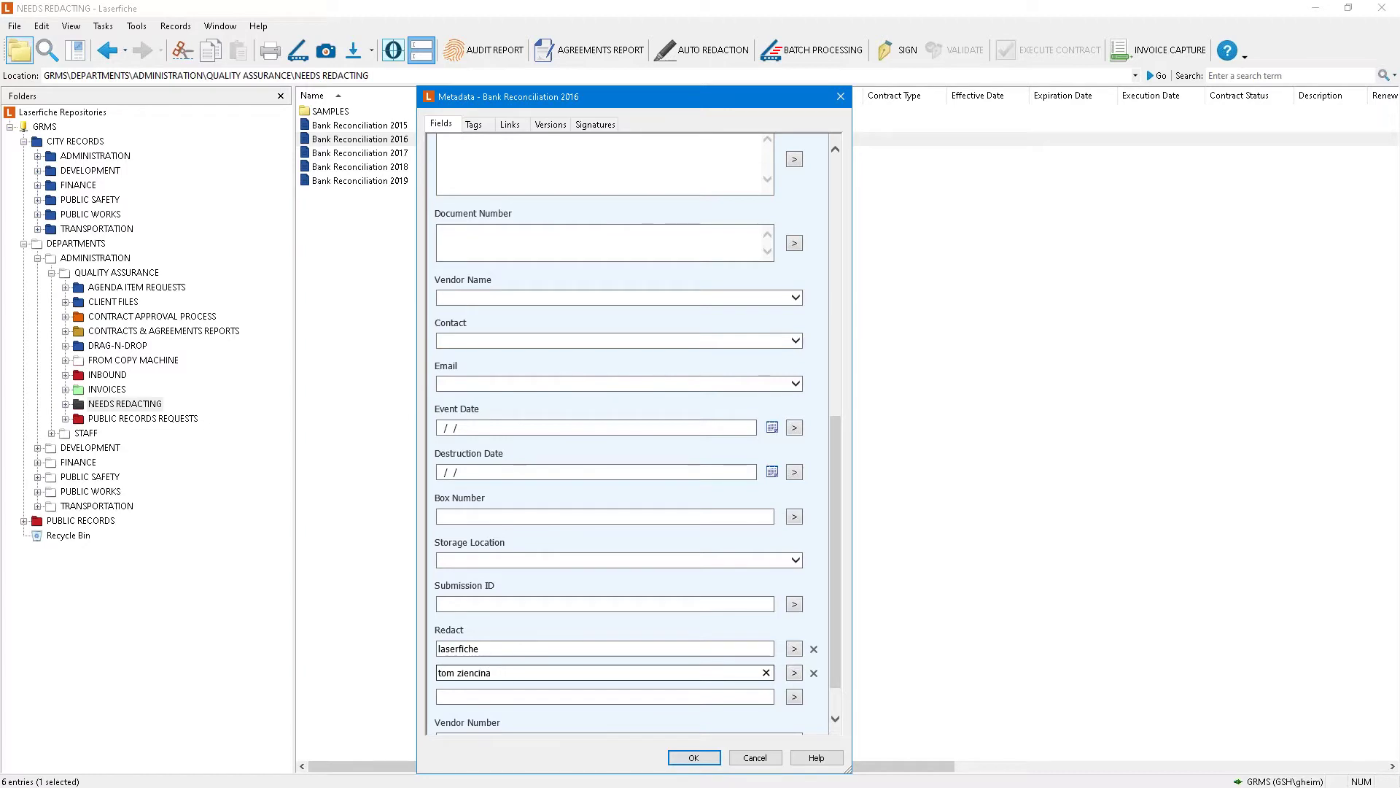
{"action": "left_click", "coordinate": [513, 695]}
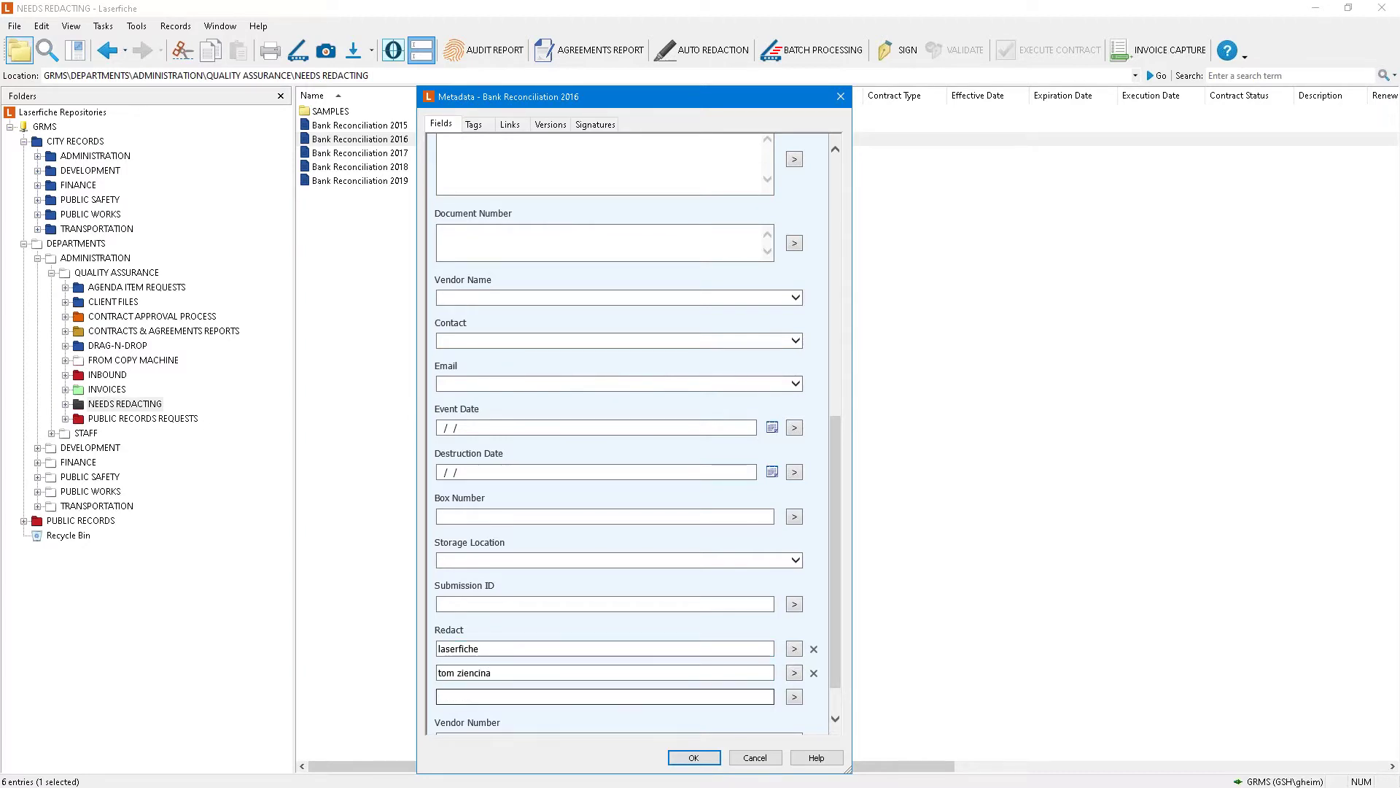
{"action": "type", "text": "tax"}
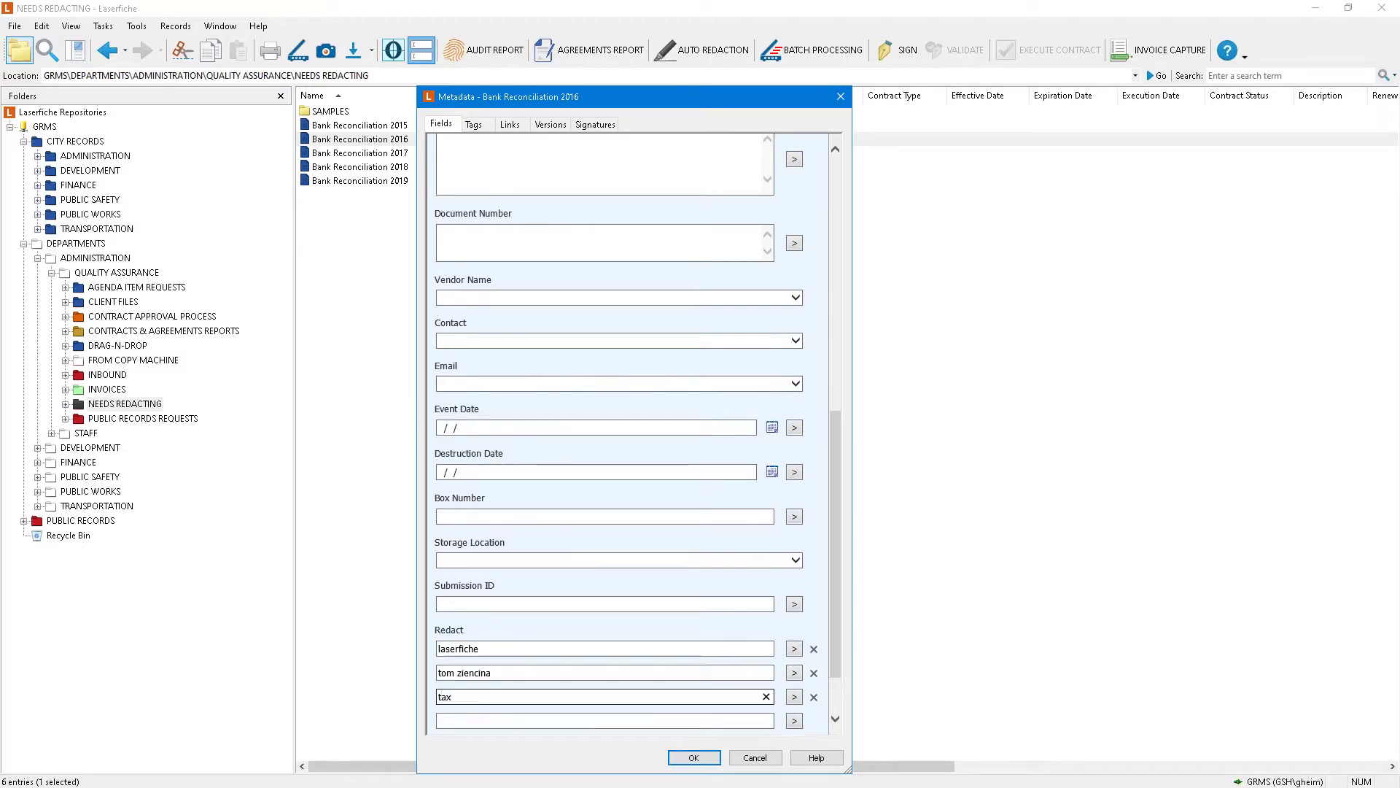
- Add Redact terms 'bonds', 'total', 'statement' and 'portfolio'
{"action": "key", "text": "Tab"}
{"action": "type", "text": "bo"}
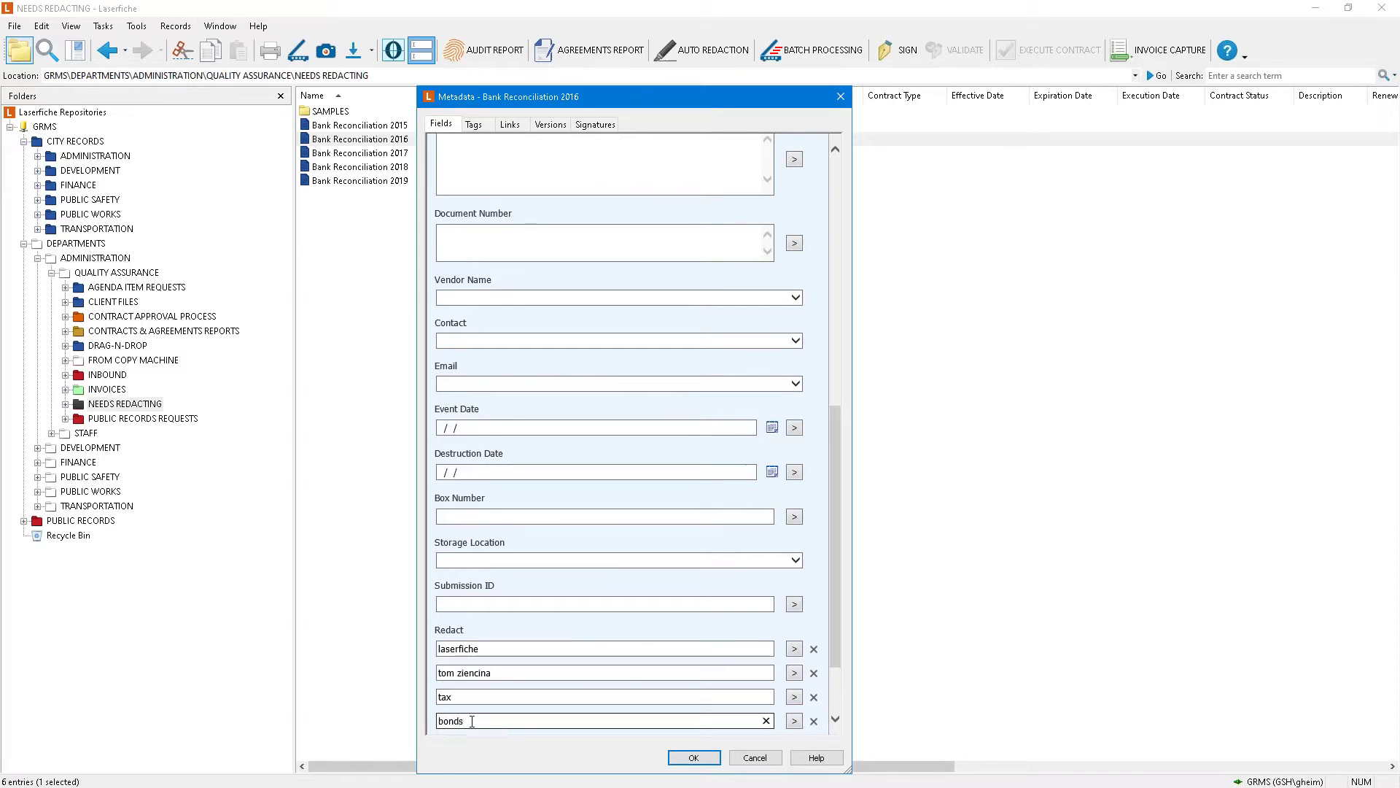
{"action": "scroll", "coordinate": [471, 721], "scroll_direction": "down", "scroll_amount": 2}
{"action": "key", "text": "Tab"}
{"action": "type", "text": "total"}
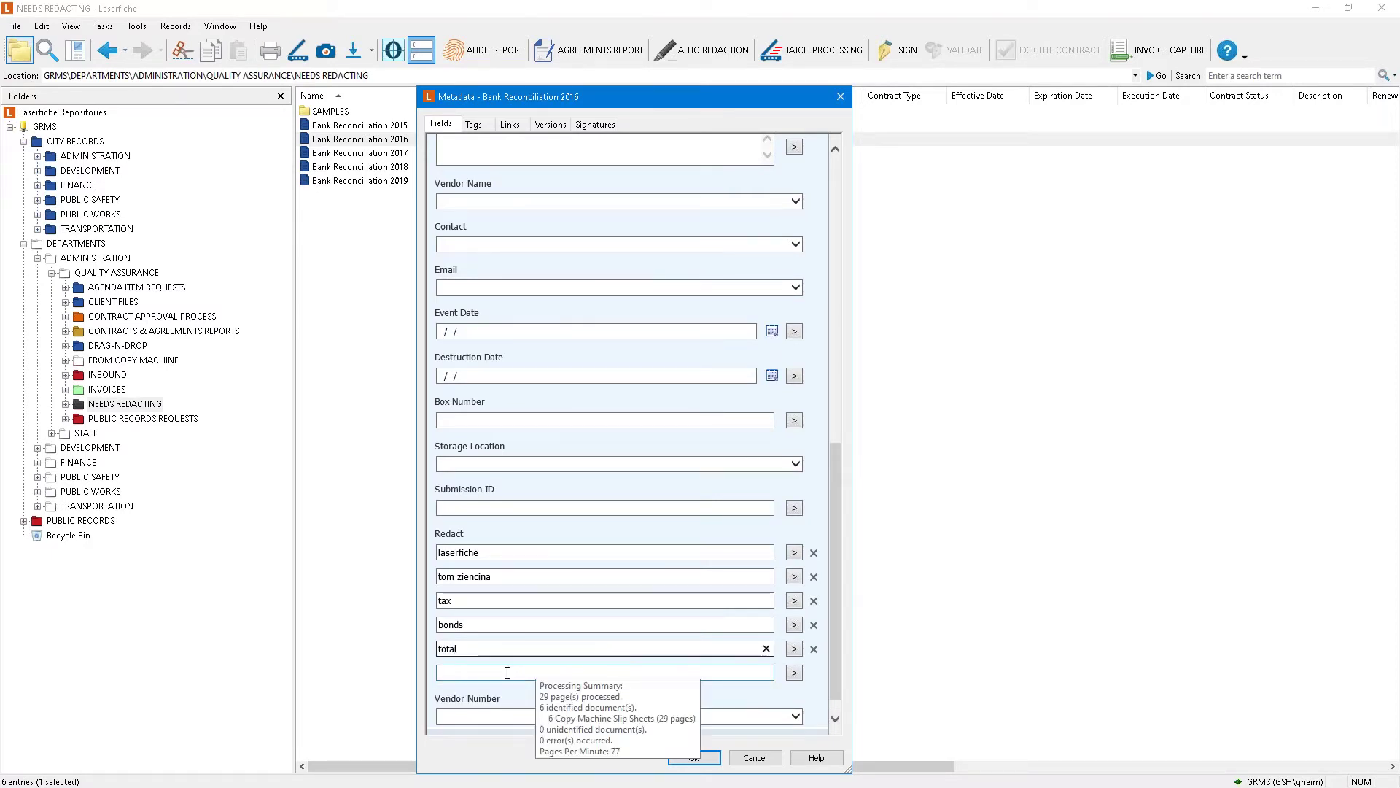
{"action": "key", "text": "Tab"}
{"action": "type", "text": "st"}
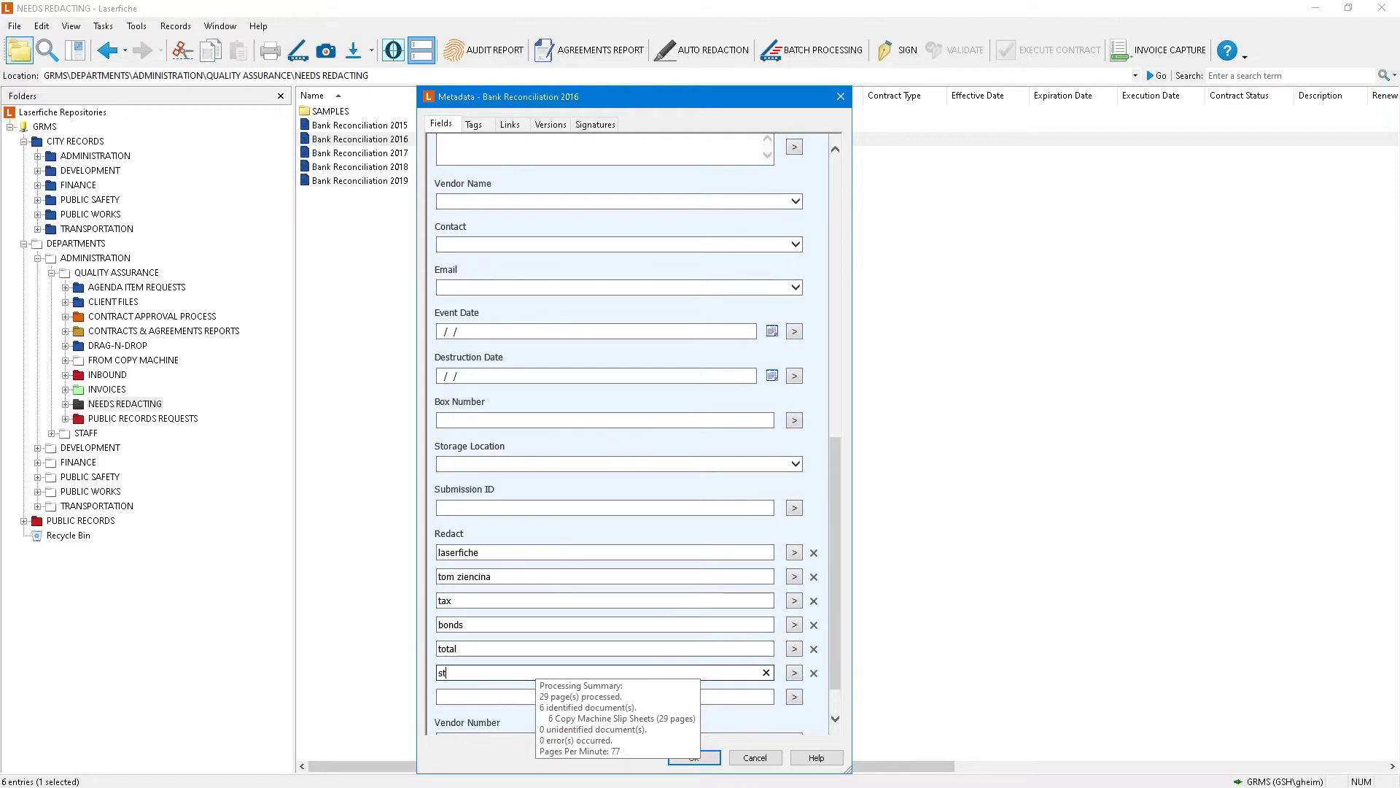
{"action": "type", "text": "atement"}
{"action": "left_click", "coordinate": [605, 697]}
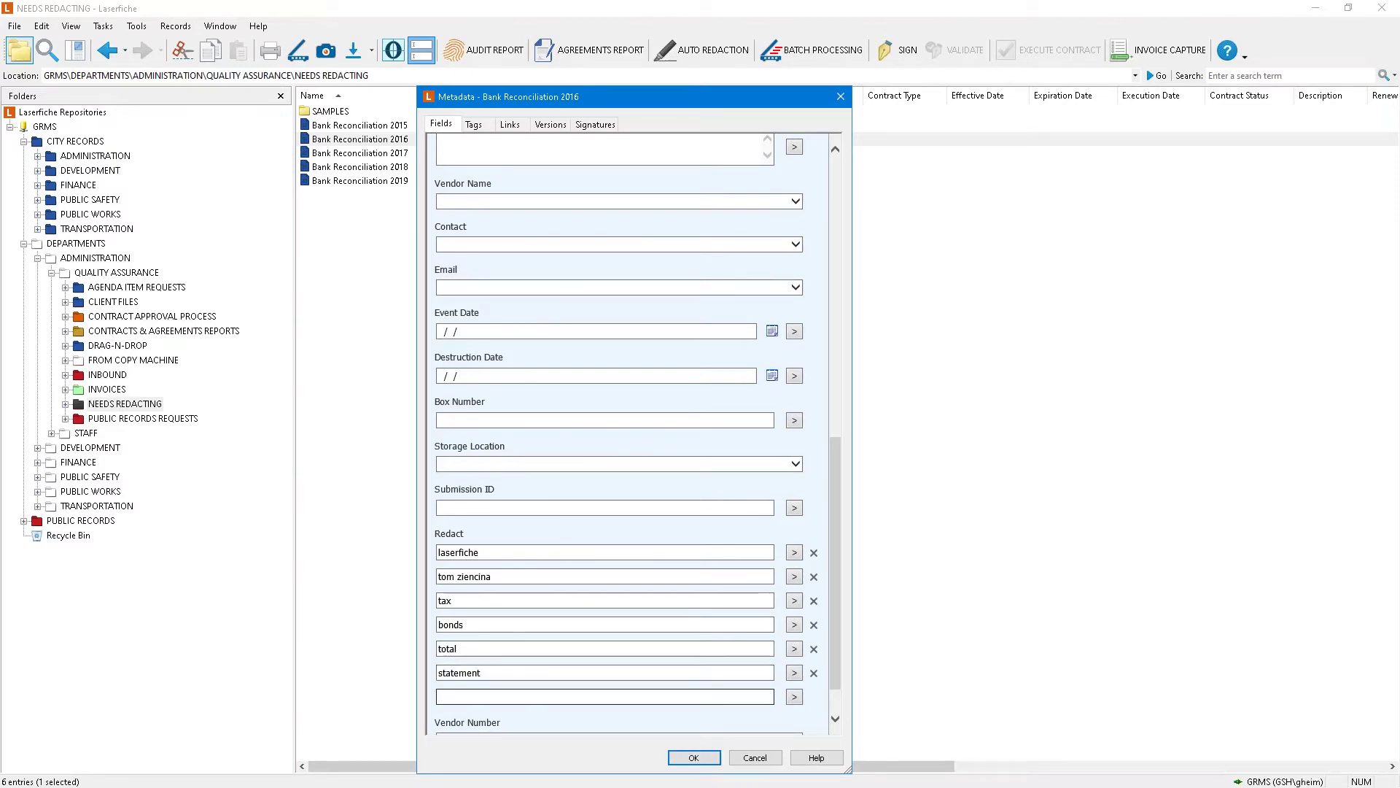
{"action": "type", "text": "portfolio"}
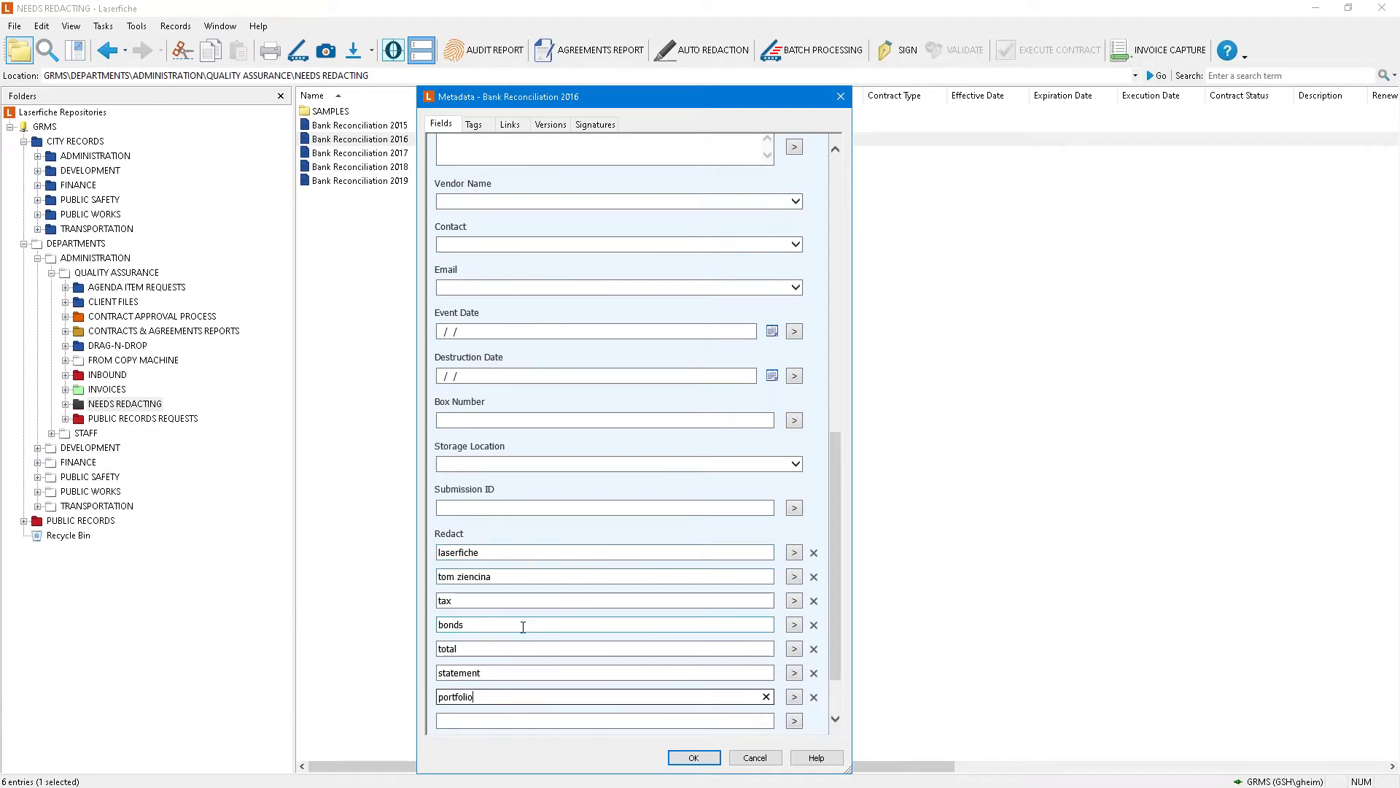
{"action": "left_click", "coordinate": [522, 694]}
- Save the Metadata dialog with OK and select Bank Reconciliation 2016 in the list
{"action": "left_click", "coordinate": [673, 759]}
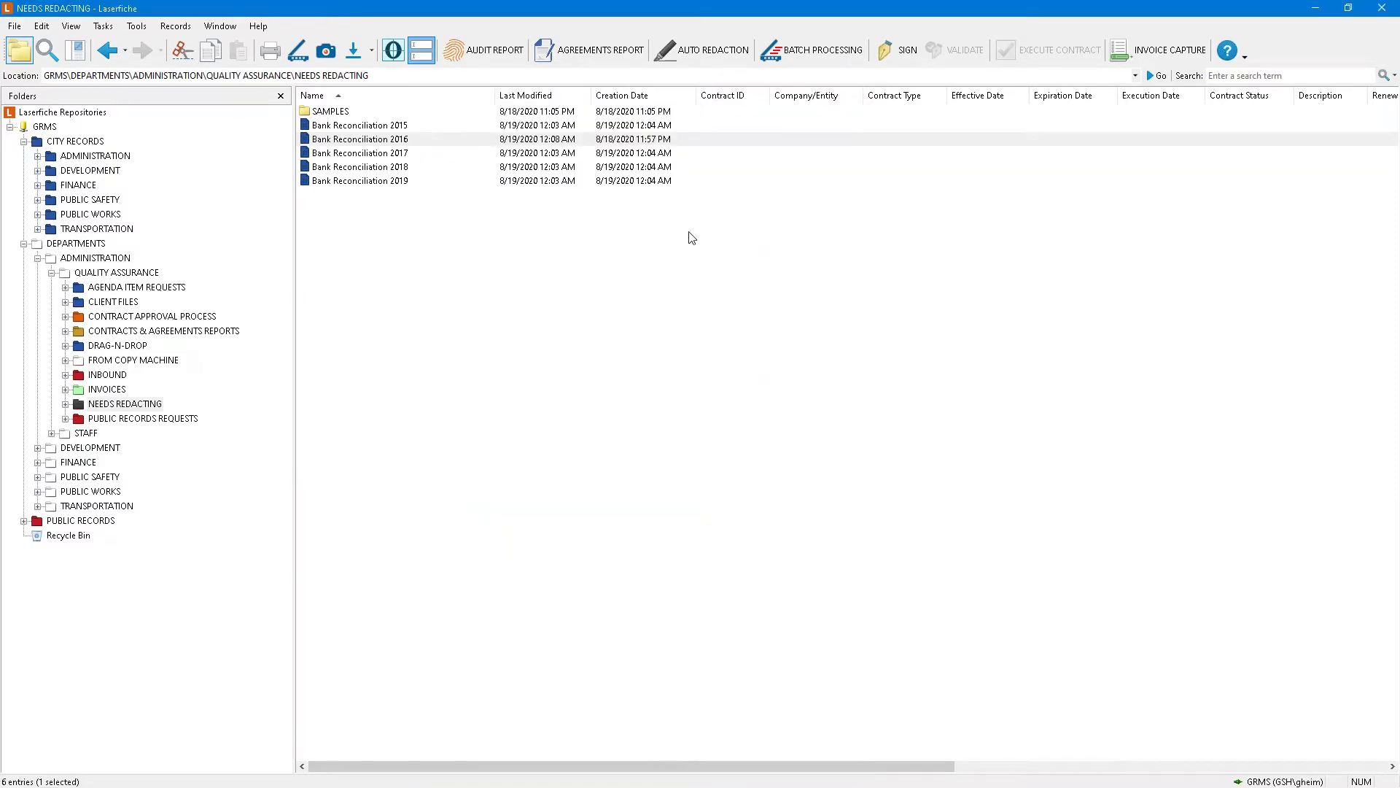
{"action": "left_click", "coordinate": [350, 140]}
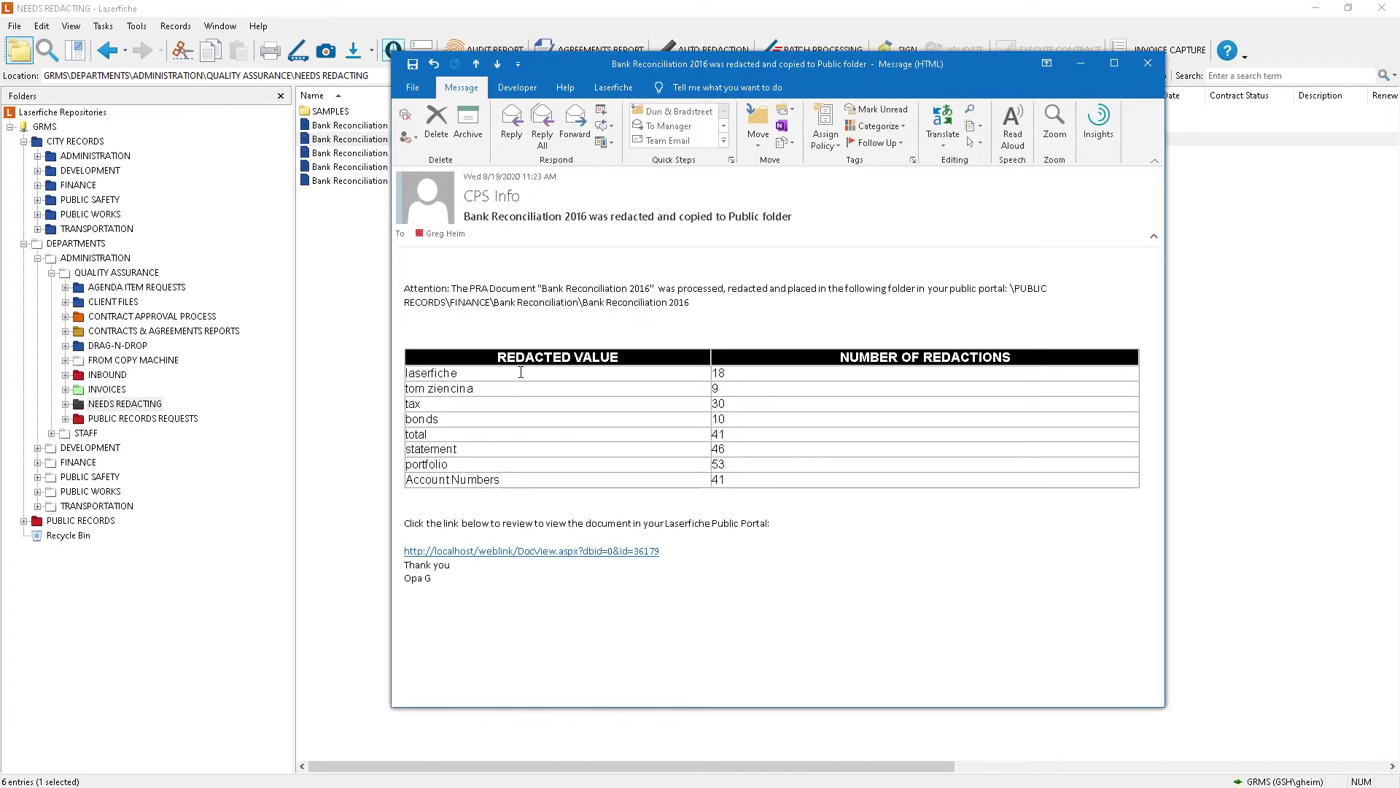
- Highlight the laserfiche 18, second-term 9 and Account Numbers 41 counts, then open the portal link
{"action": "double_click", "coordinate": [733, 375]}
{"action": "left_click_drag", "start_coordinate": [713, 389], "coordinate": [438, 389]}
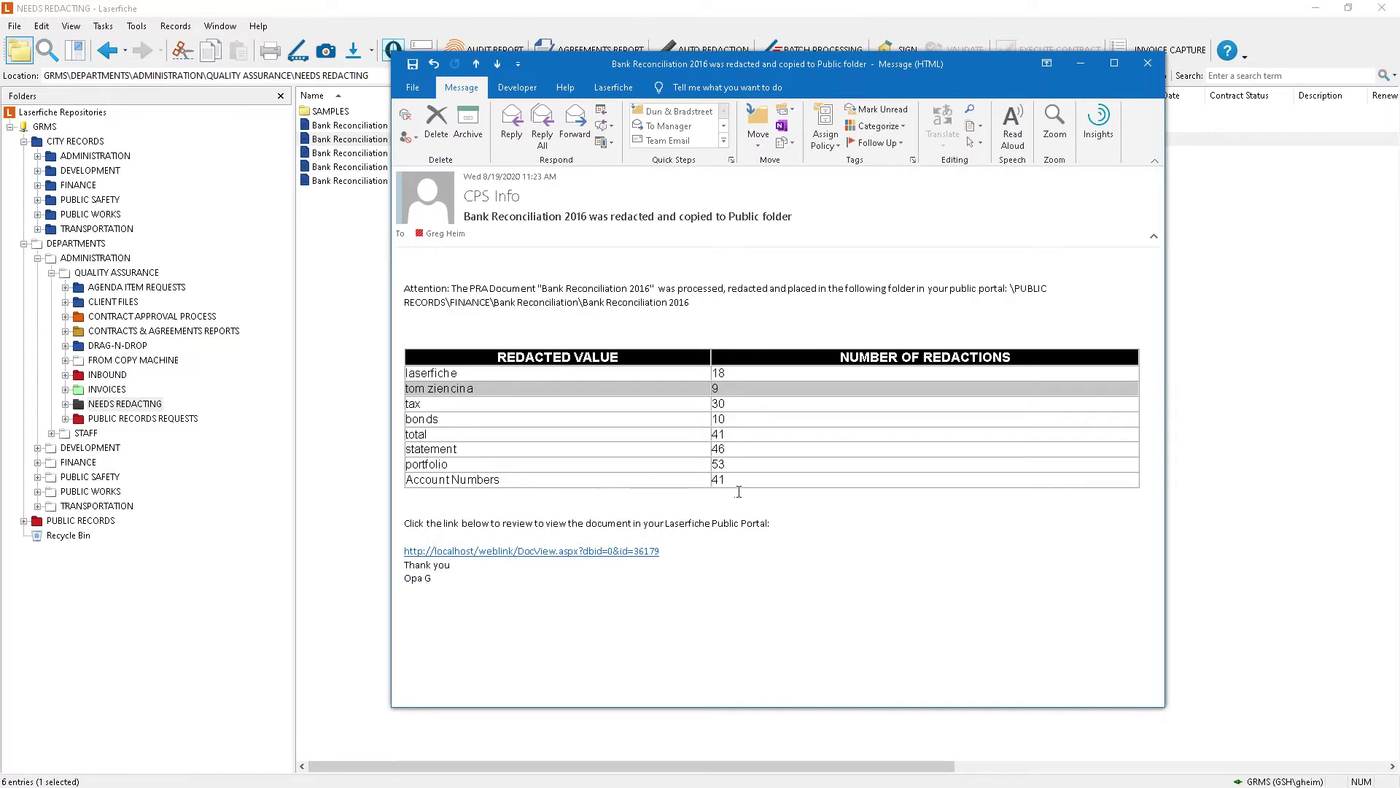
{"action": "left_click_drag", "start_coordinate": [729, 481], "coordinate": [688, 482]}
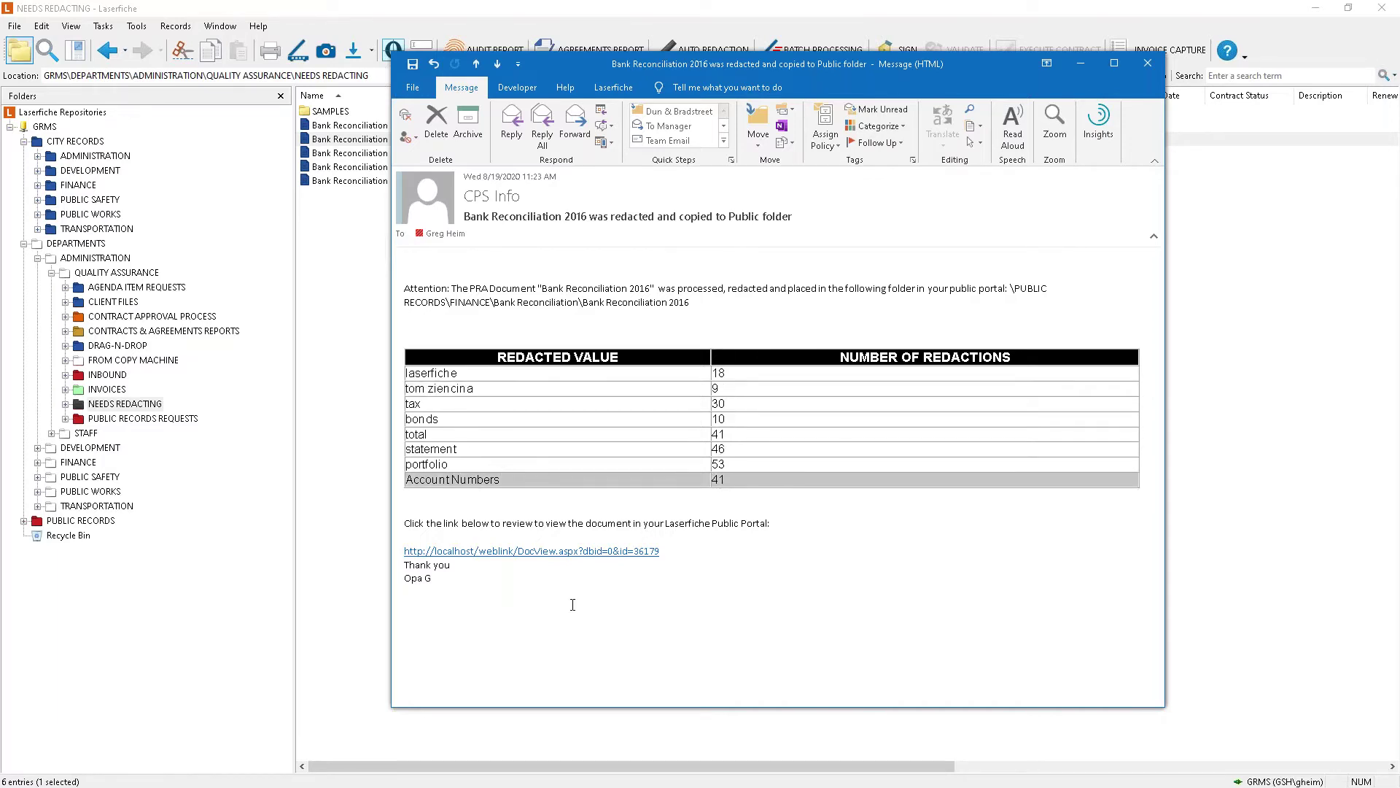
{"action": "left_click", "coordinate": [566, 552]}
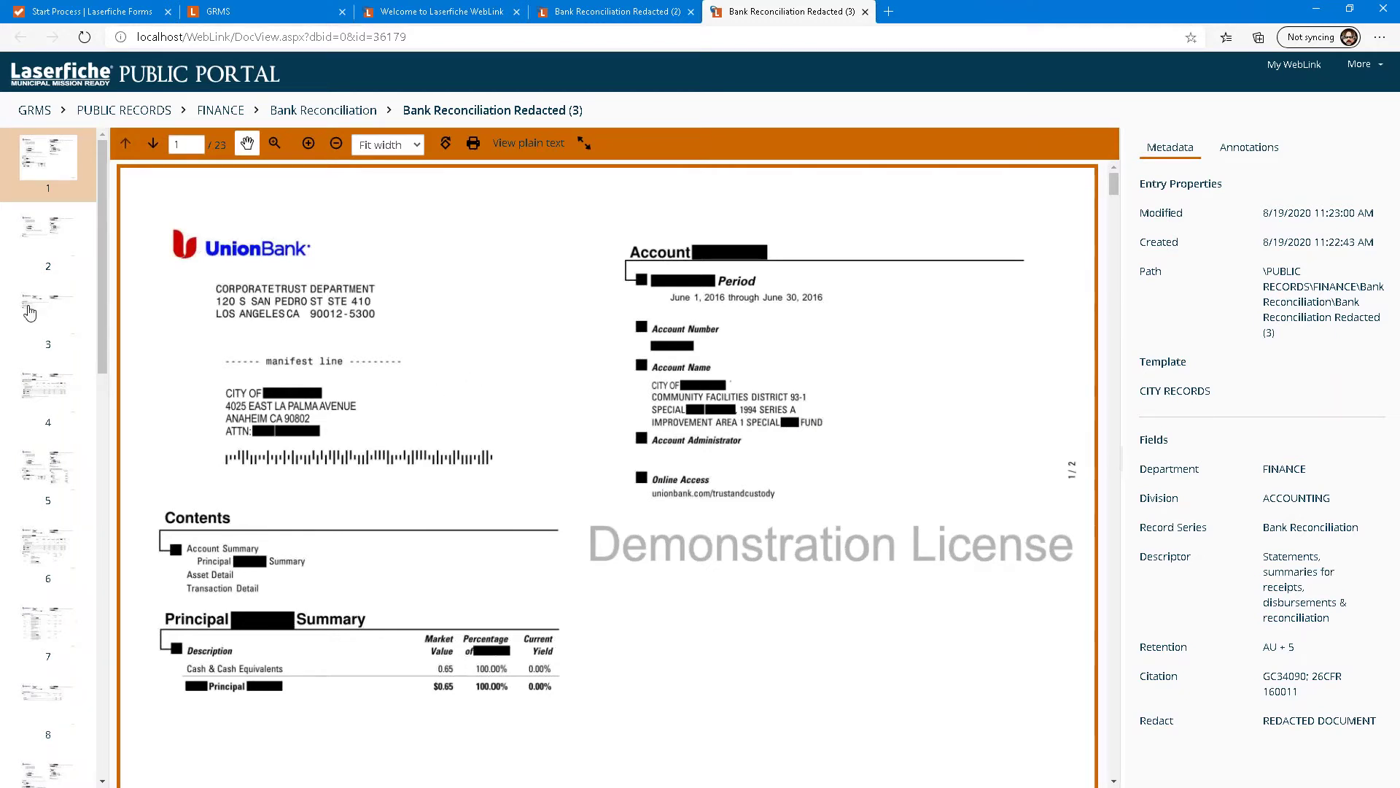
- Review pages 2 through 6 of Bank Reconciliation Redacted (3), then close it
{"action": "left_click", "coordinate": [41, 247]}
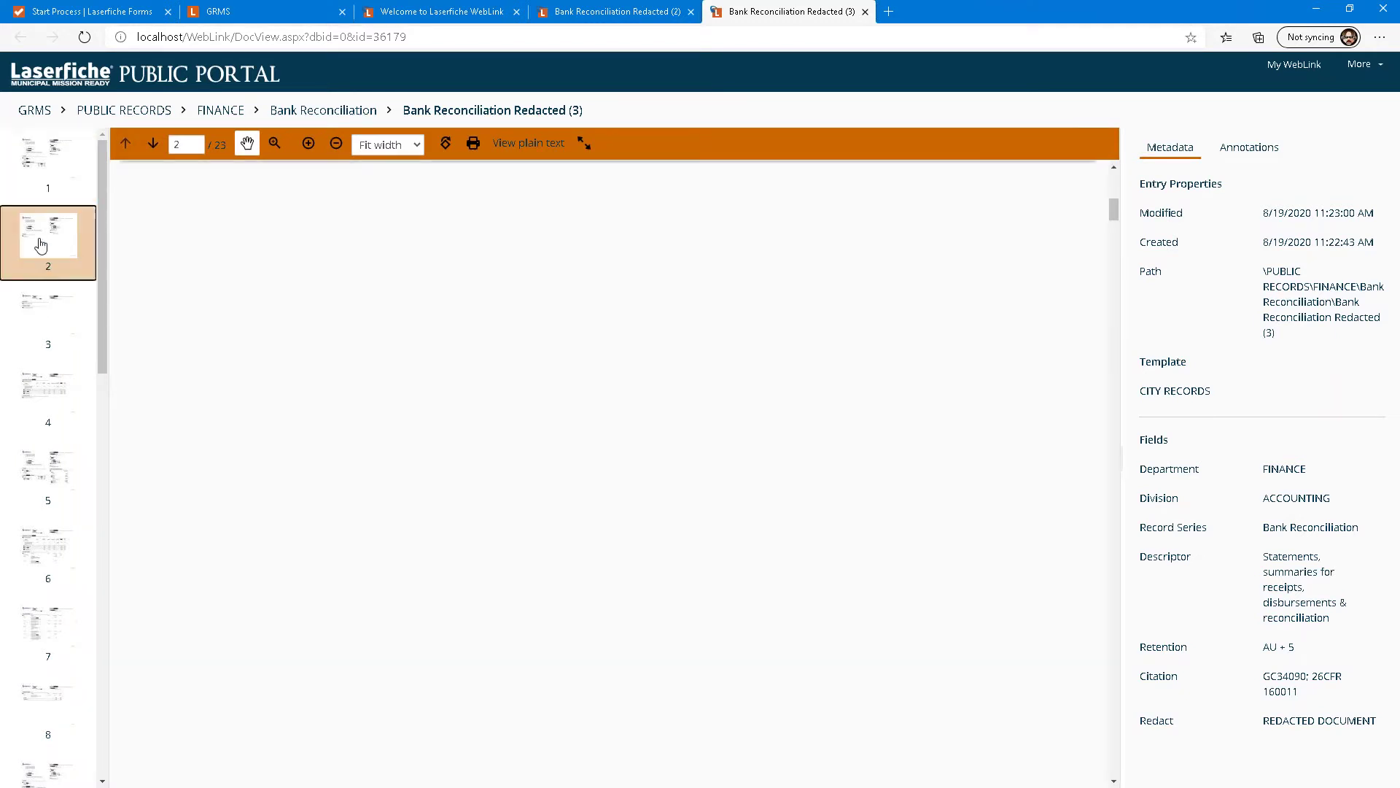
{"action": "left_click", "coordinate": [48, 319]}
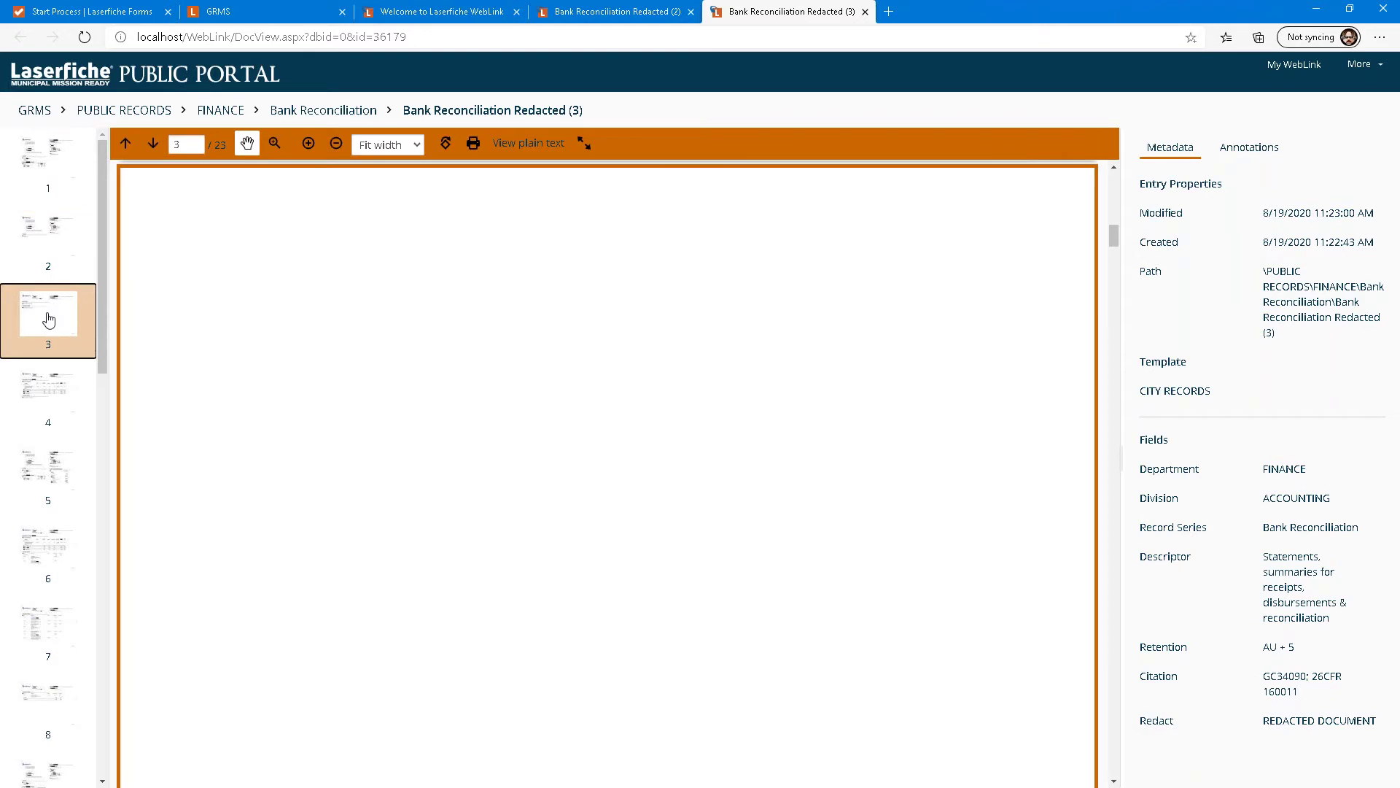
{"action": "left_click", "coordinate": [54, 388]}
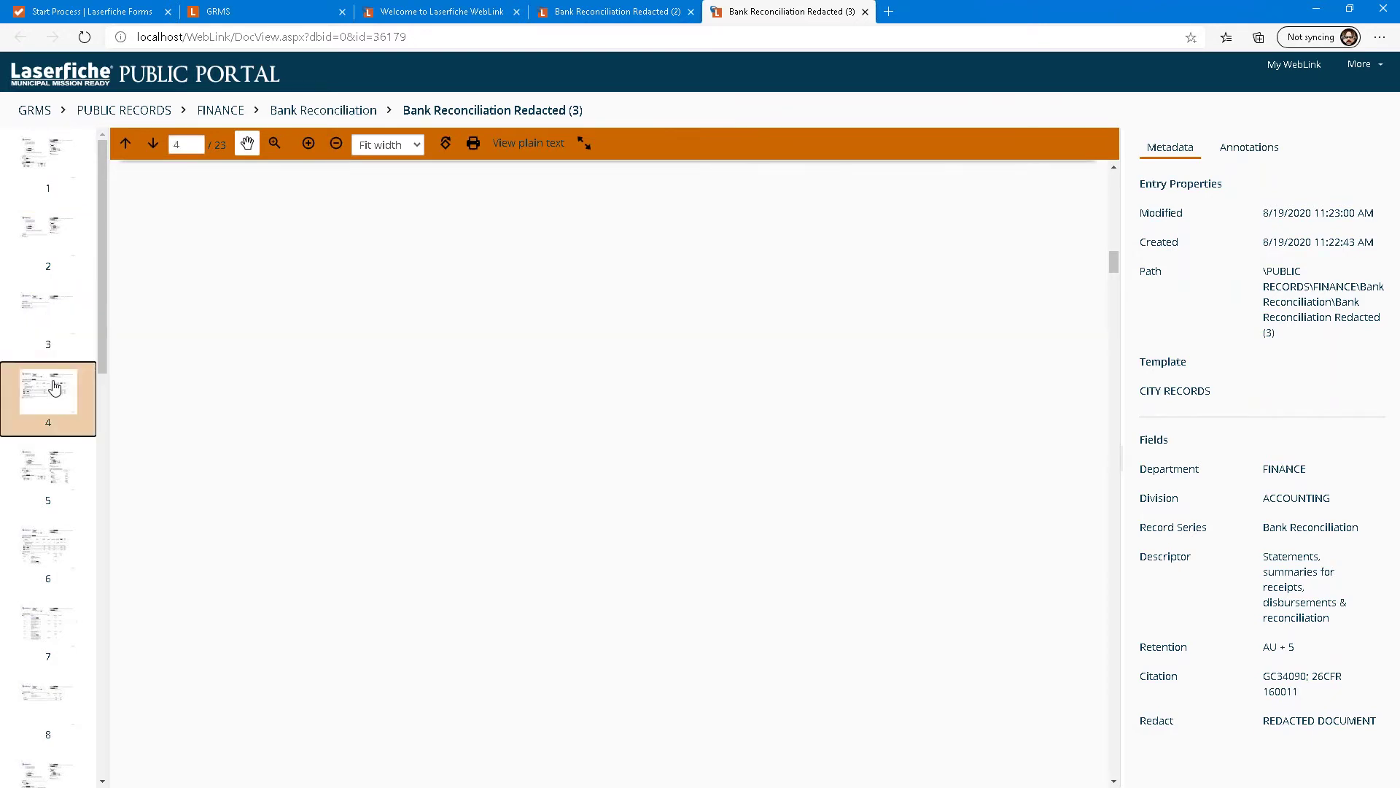
{"action": "left_click", "coordinate": [57, 476]}
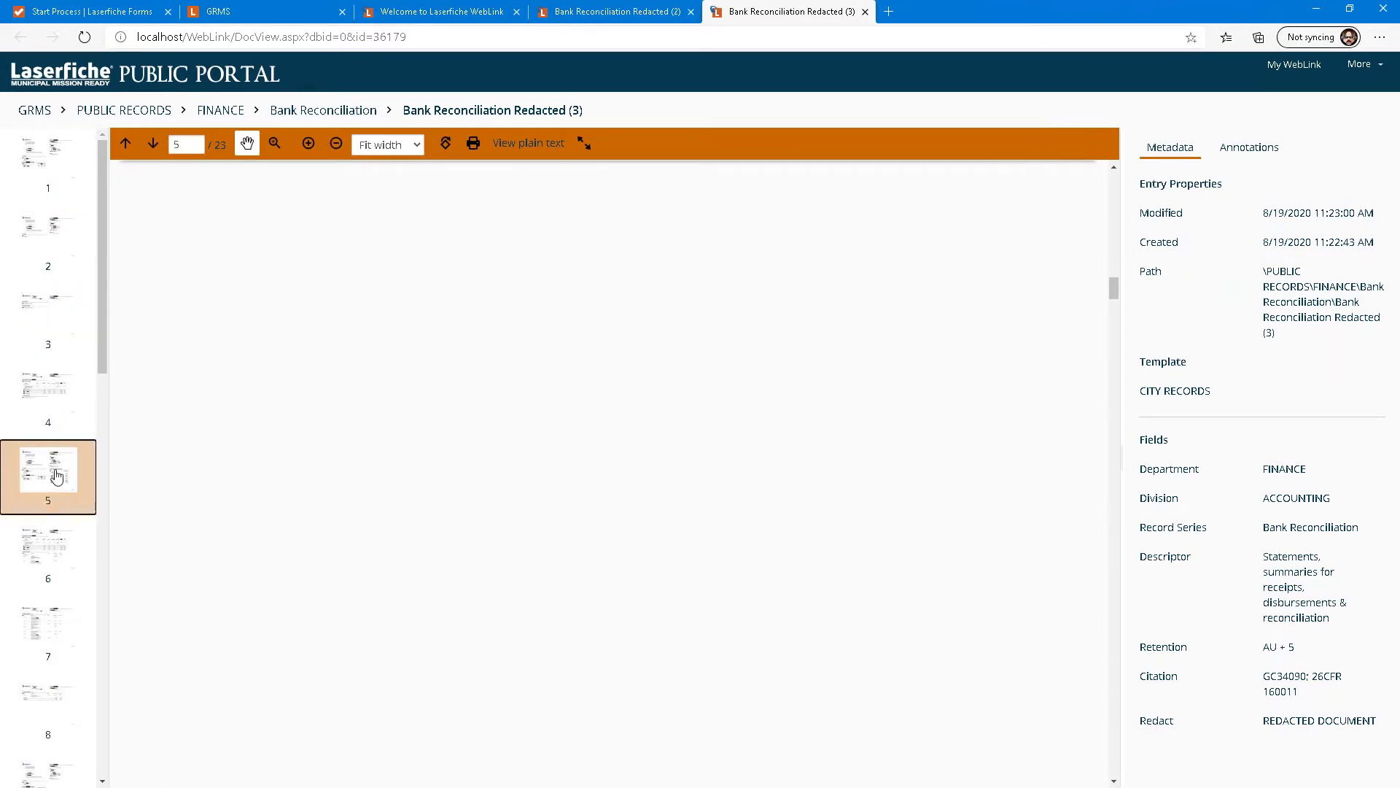
{"action": "left_click", "coordinate": [65, 567]}
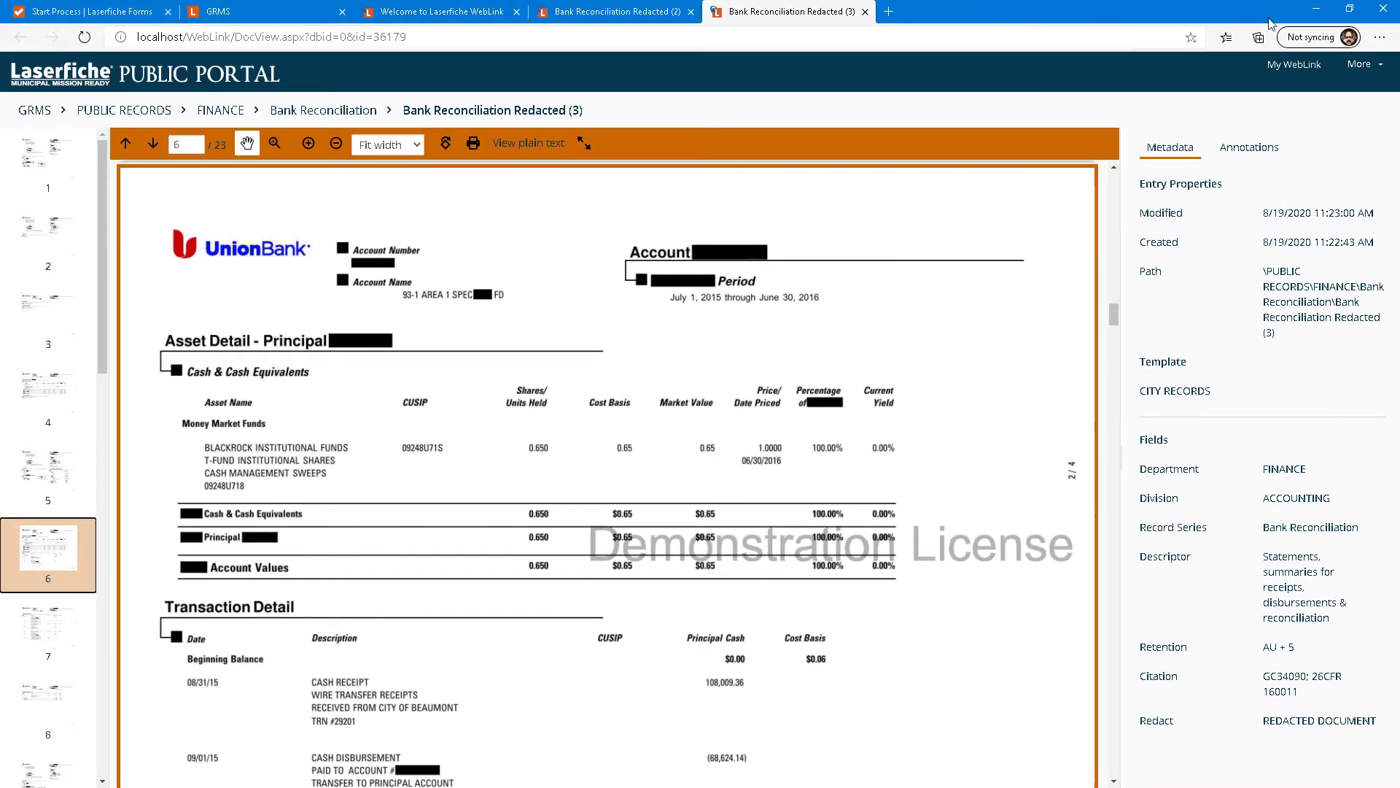
{"action": "left_click", "coordinate": [865, 11]}
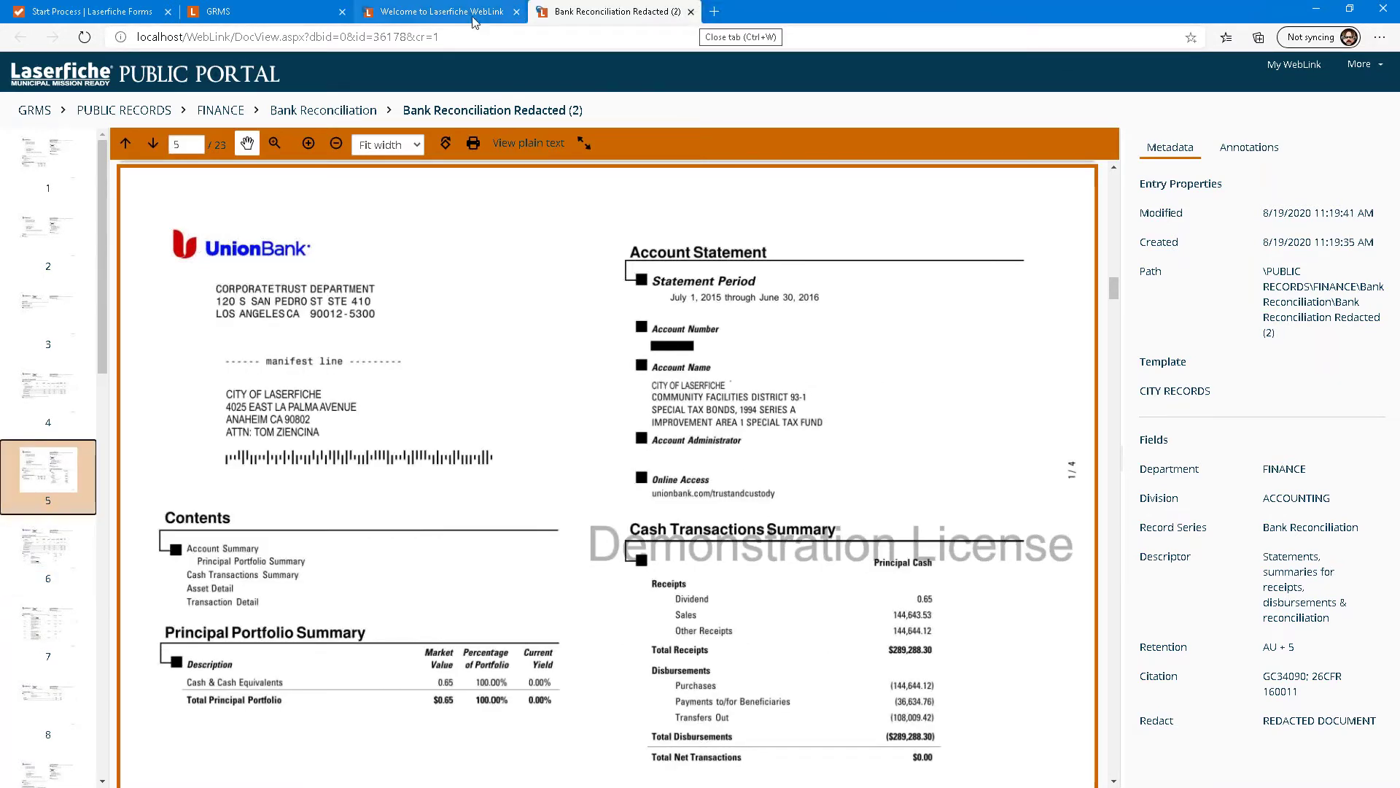
{"action": "left_click", "coordinate": [117, 13]}
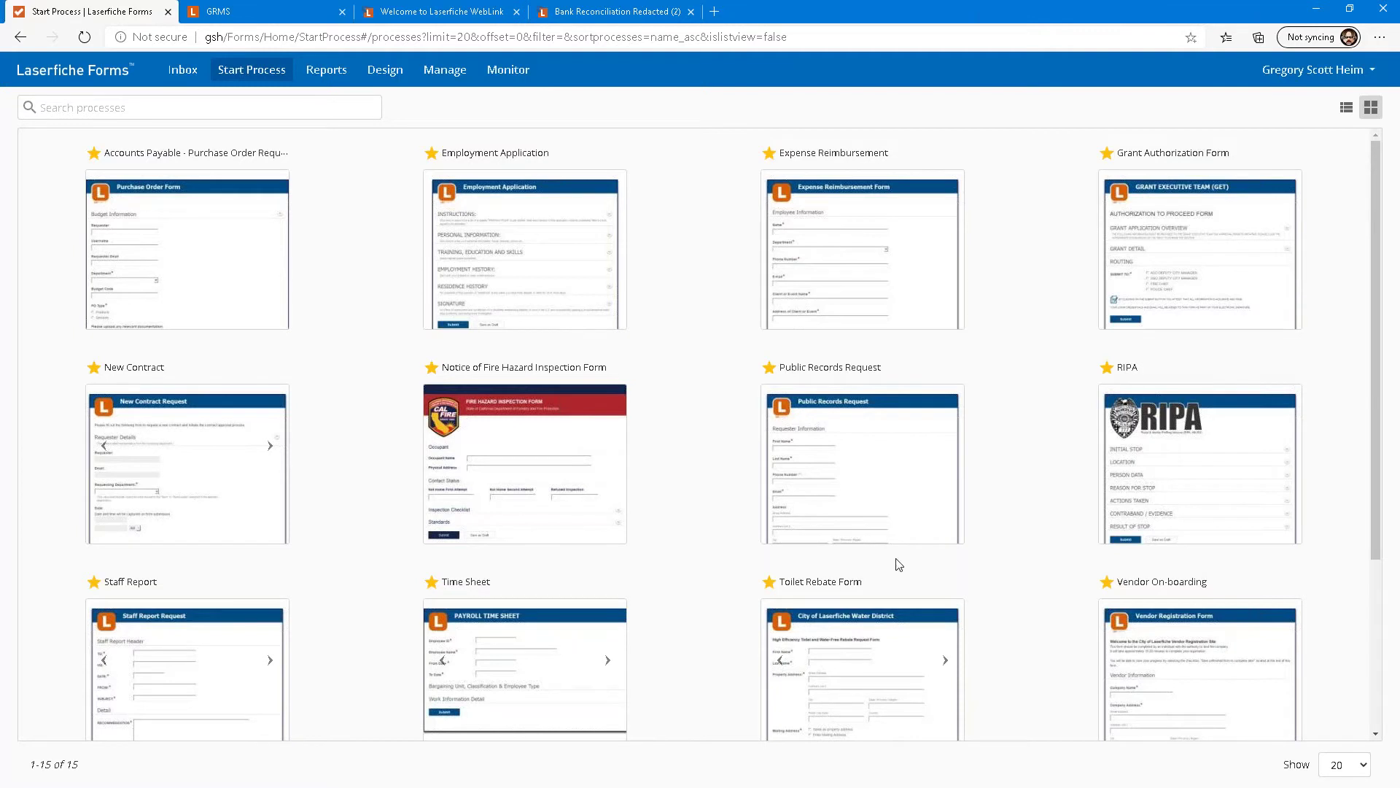
- Start a New Contract process from the Laserfiche Forms Start Process page
{"action": "mouse_move", "coordinate": [843, 536]}
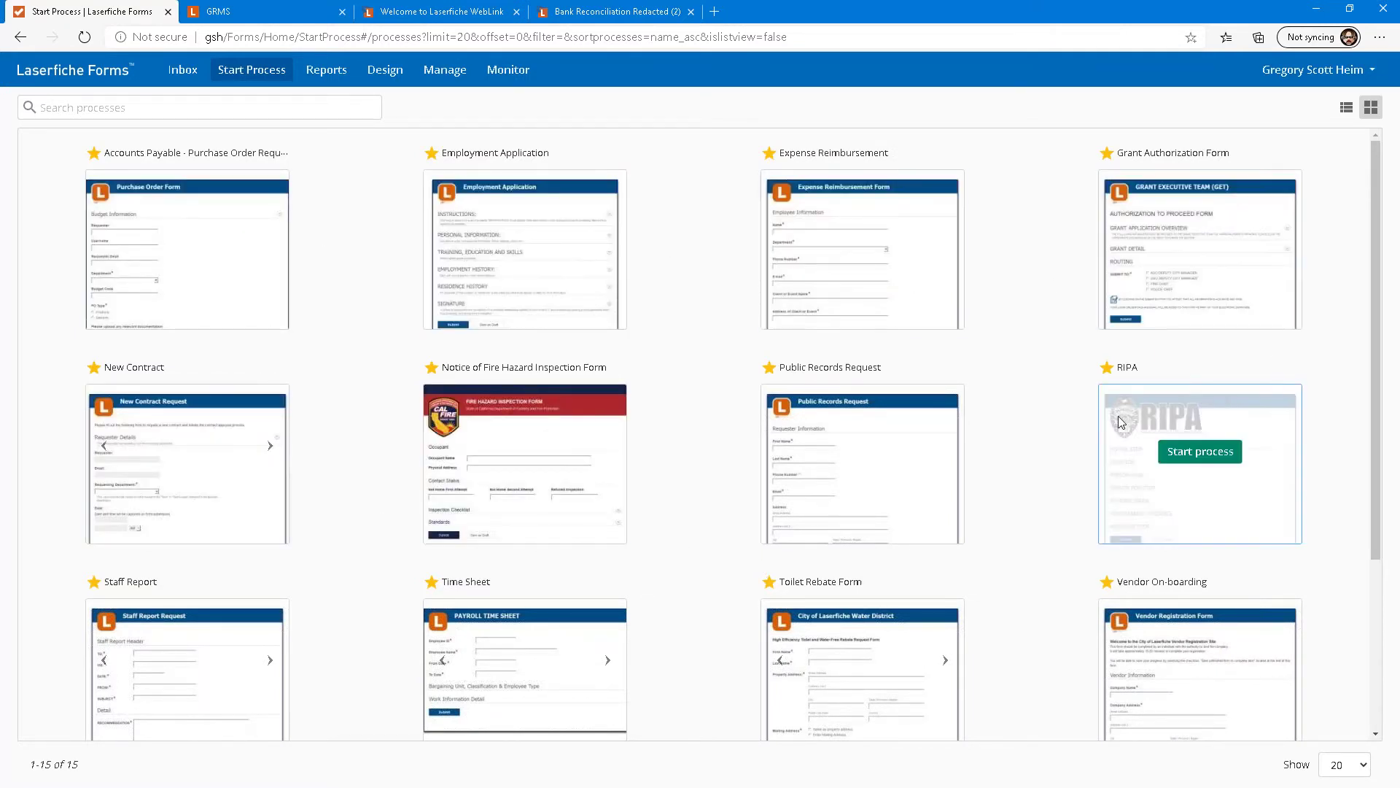
{"action": "mouse_move", "coordinate": [938, 429]}
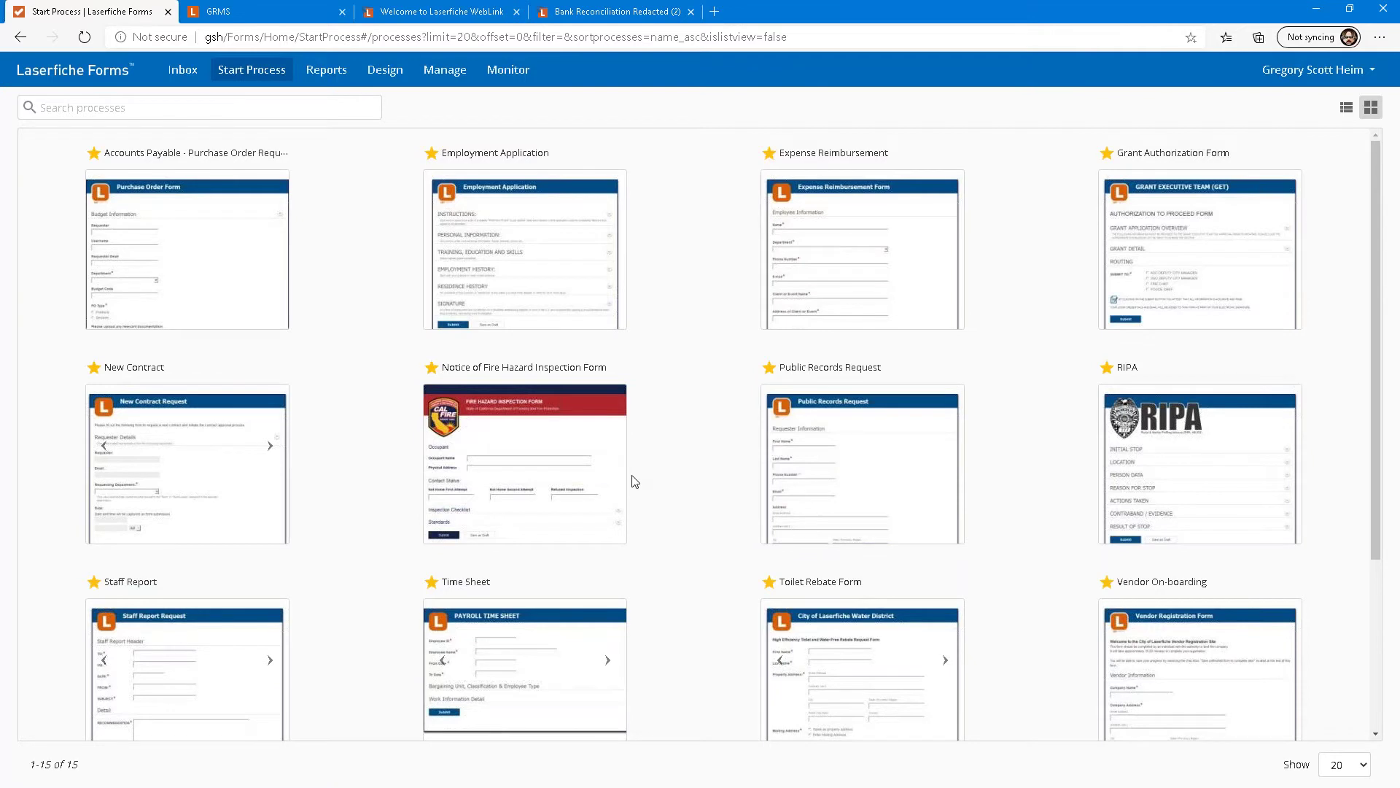
{"action": "mouse_move", "coordinate": [608, 457]}
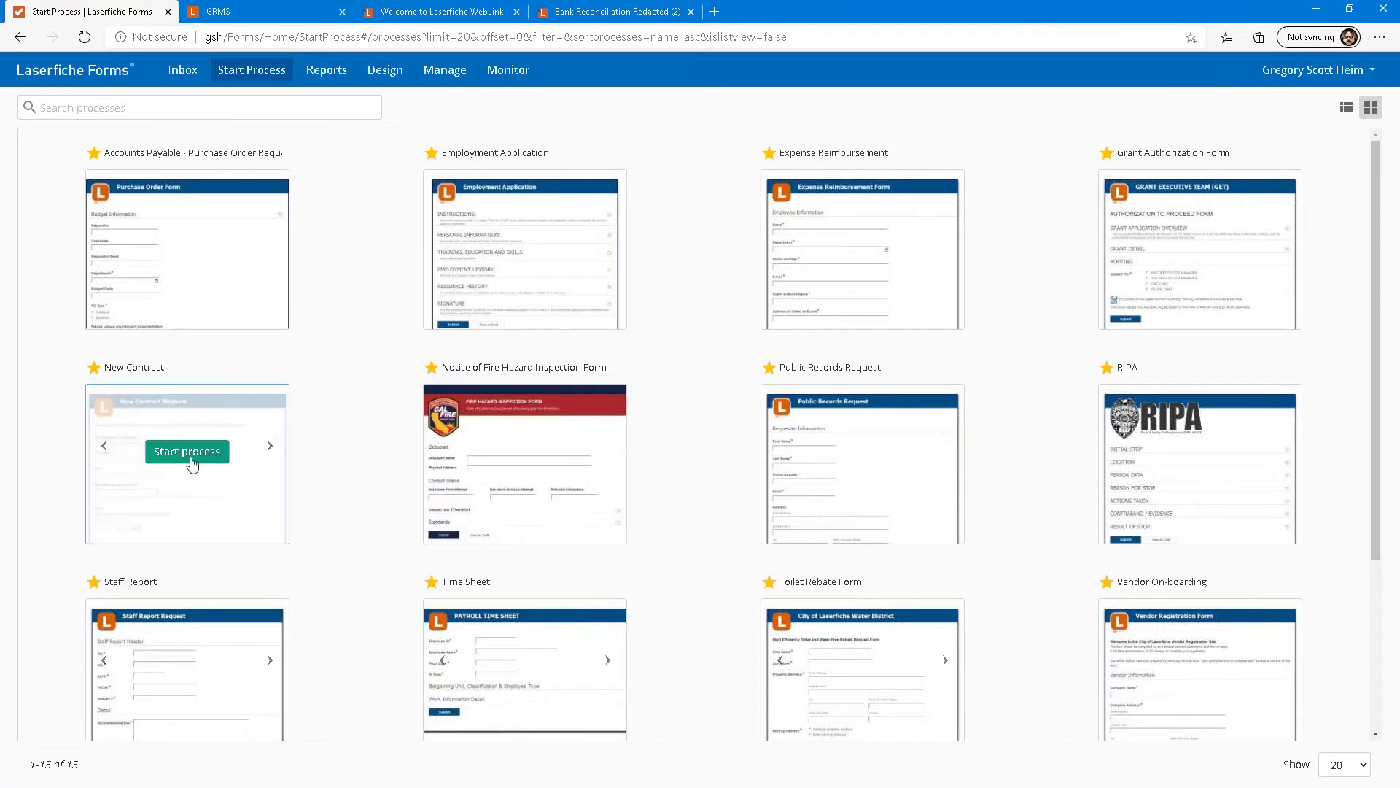
{"action": "left_click", "coordinate": [186, 453]}
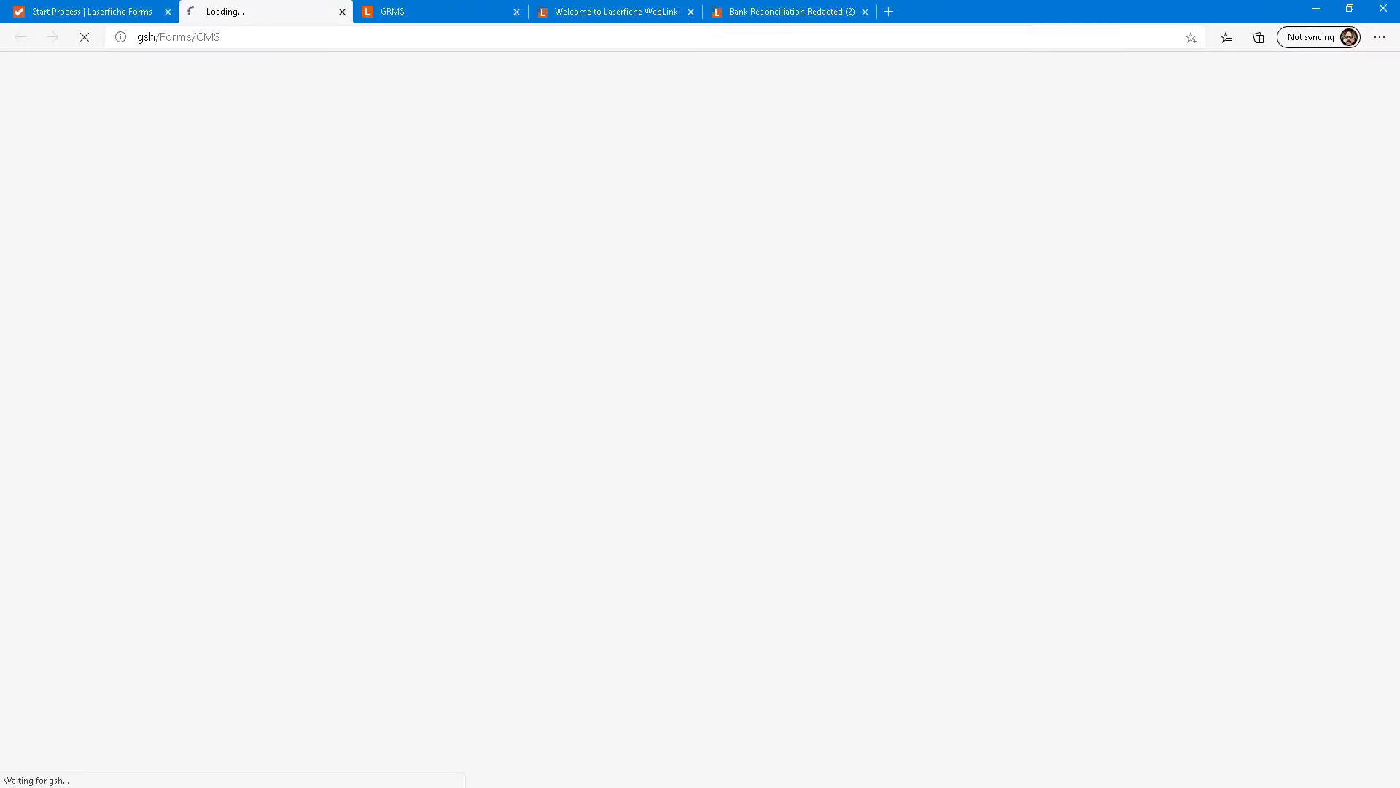
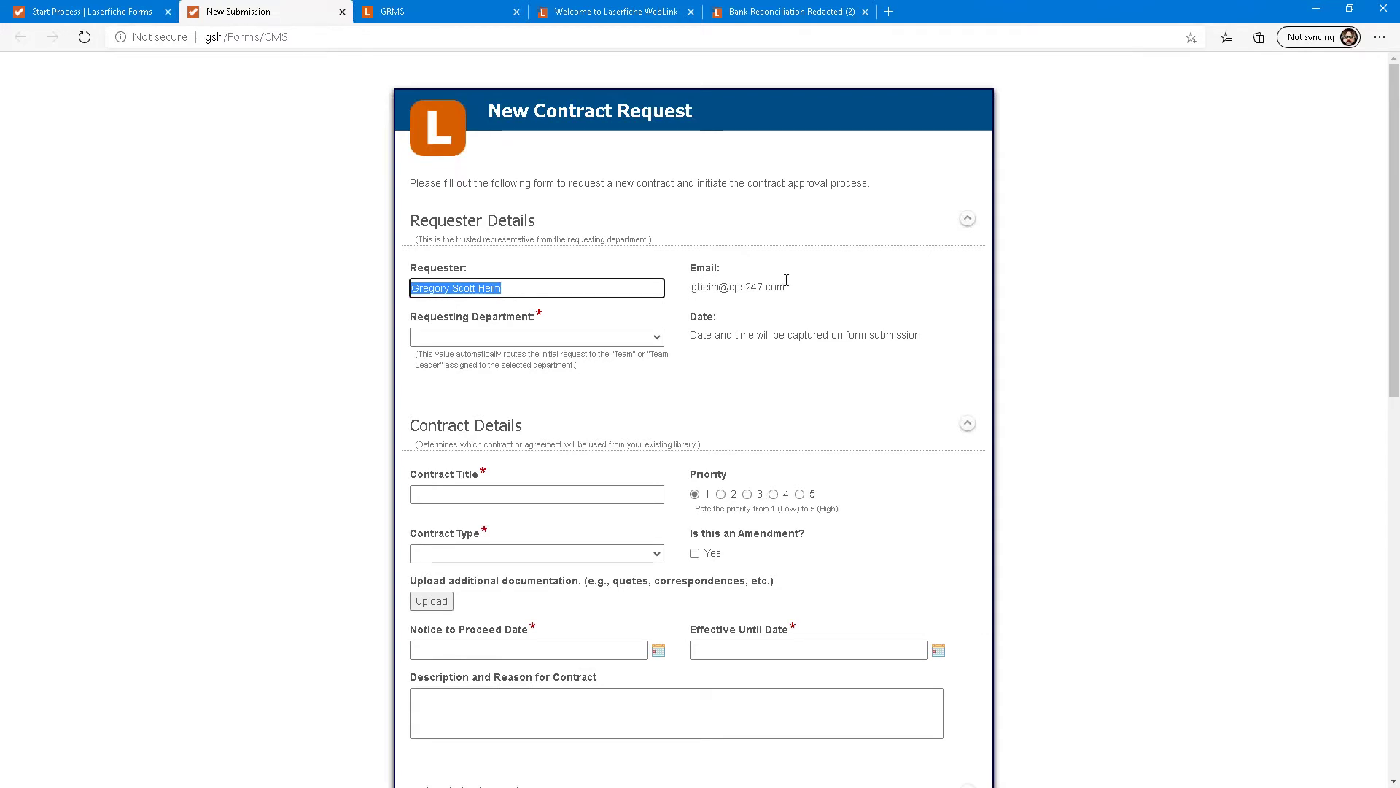
- Set Requesting Department to ADMINISTRATION and the title to Contract Management Implementation
{"action": "left_click_drag", "start_coordinate": [697, 334], "coordinate": [917, 335]}
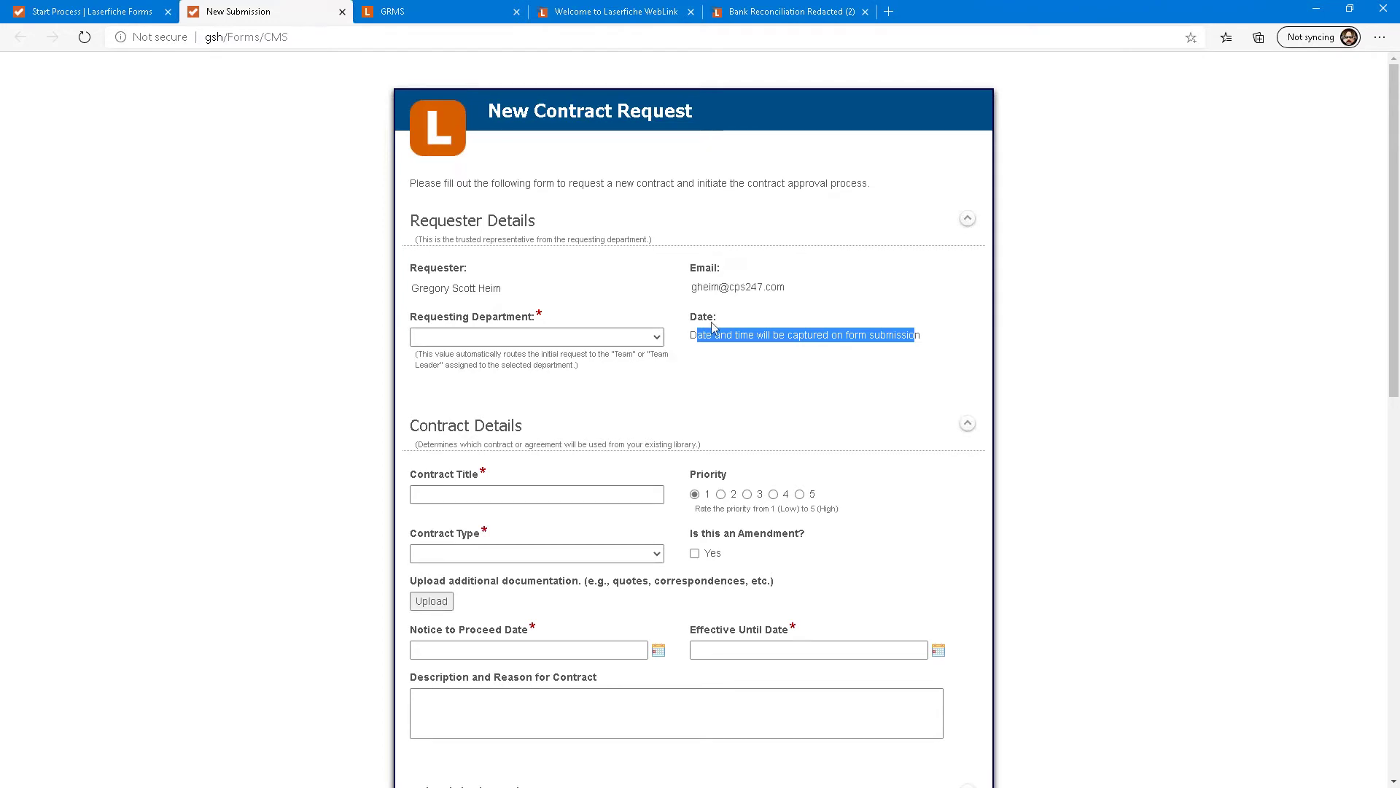
{"action": "left_click", "coordinate": [659, 338]}
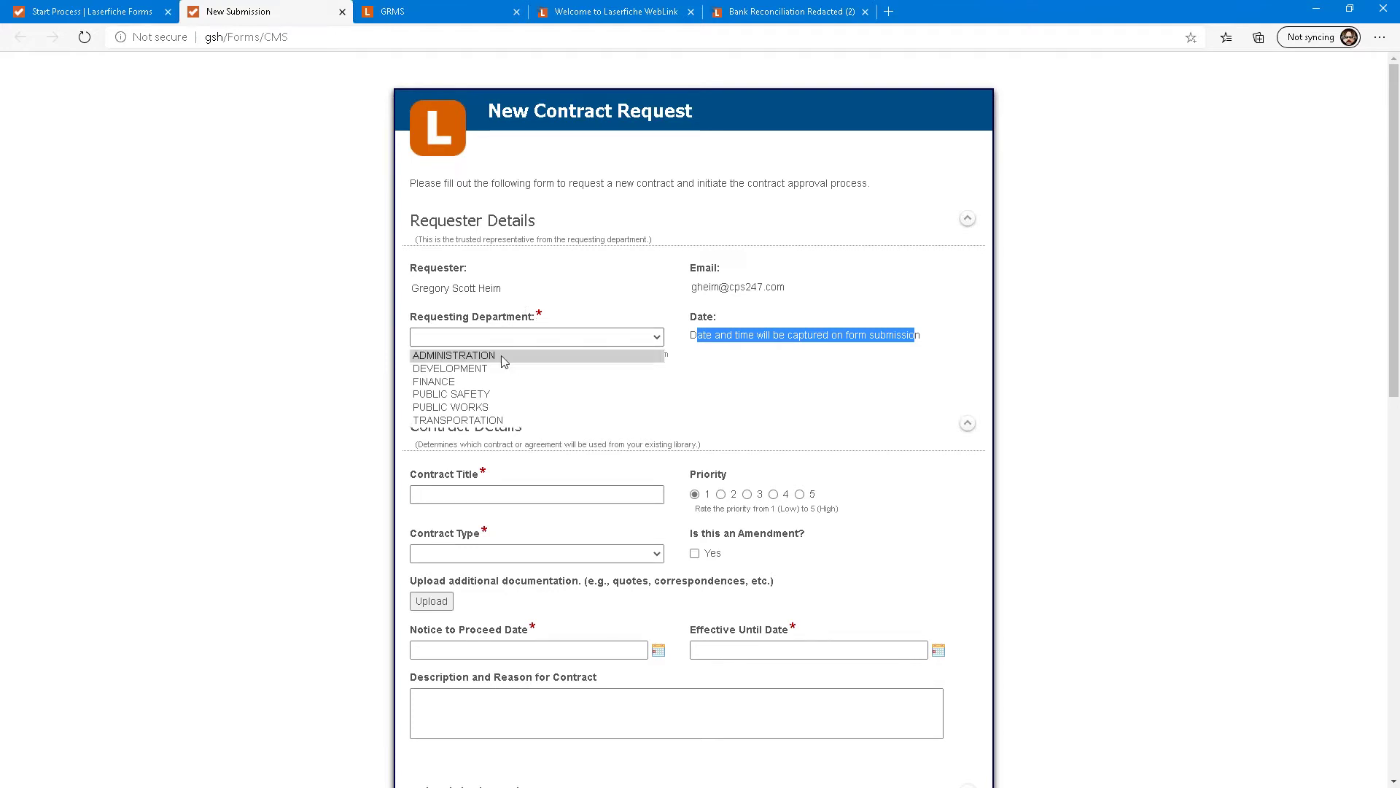
{"action": "left_click", "coordinate": [494, 355]}
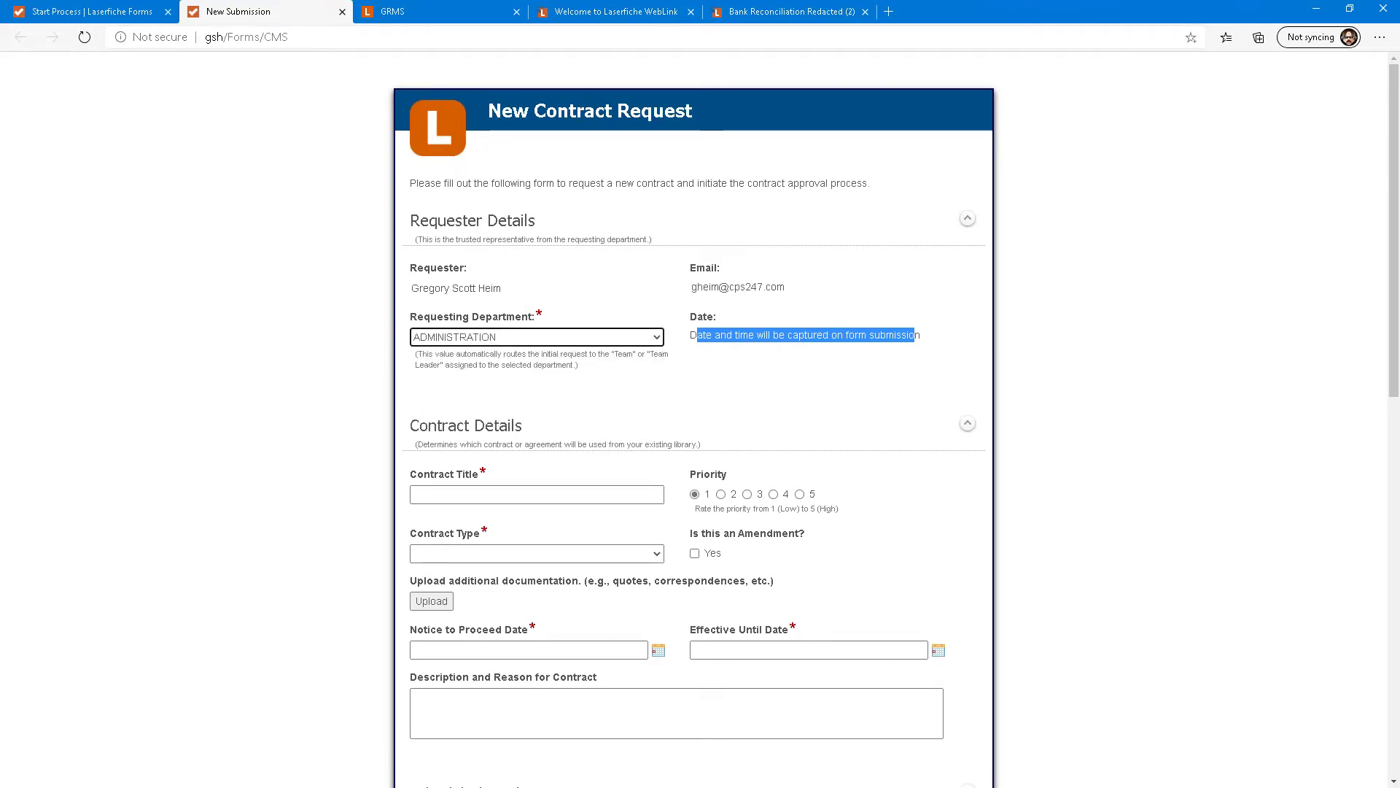
{"action": "left_click", "coordinate": [537, 495]}
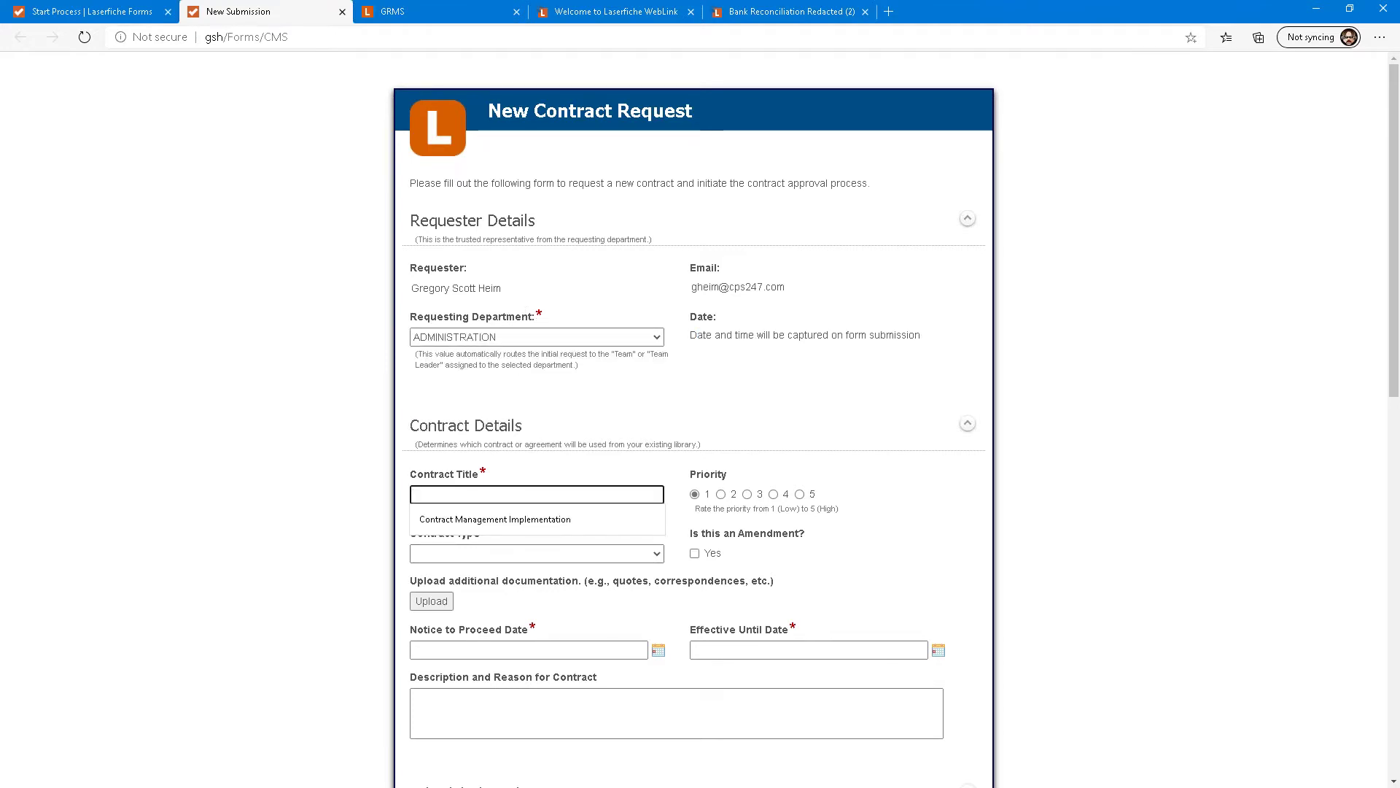
{"action": "left_click", "coordinate": [533, 520]}
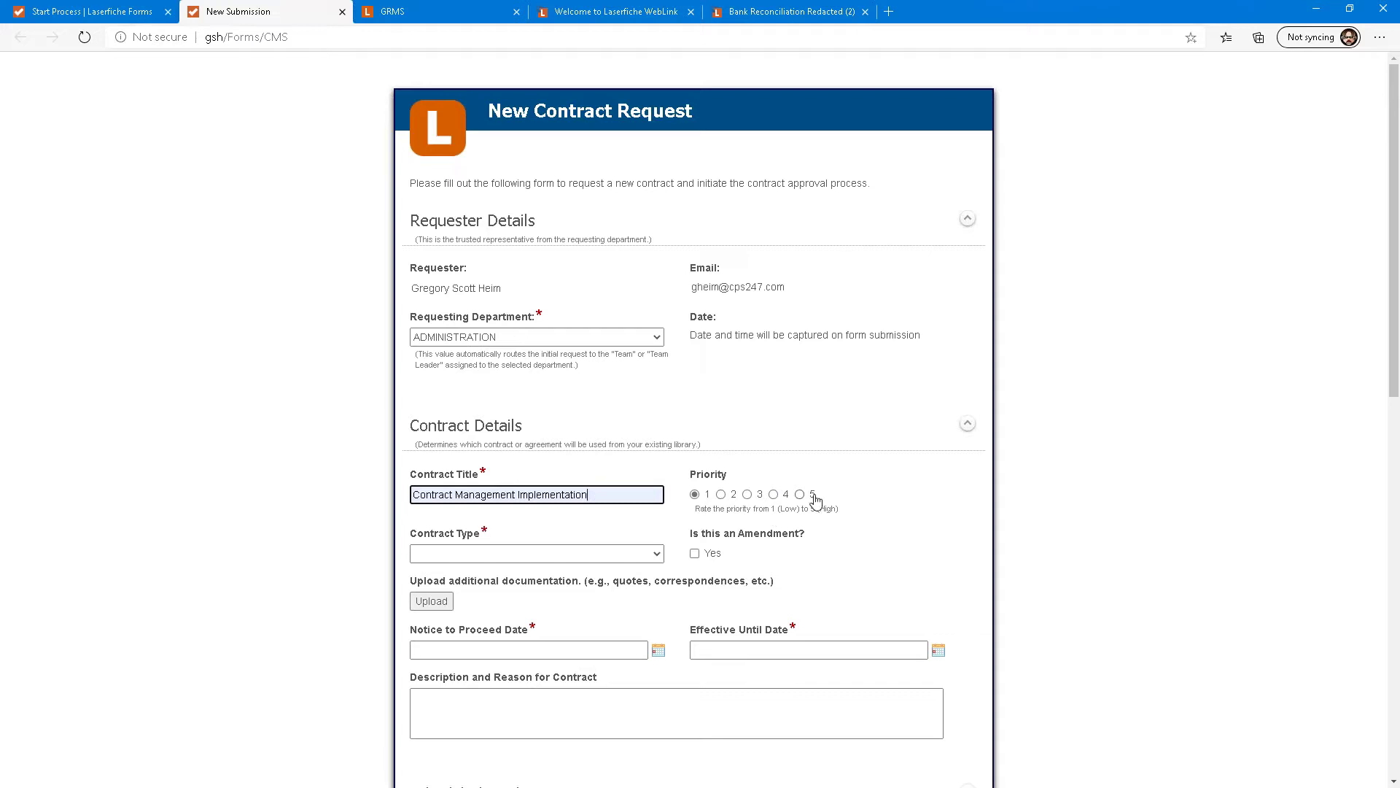
- Set priority 4 and contract type General Service Agreement
{"action": "left_click", "coordinate": [774, 496]}
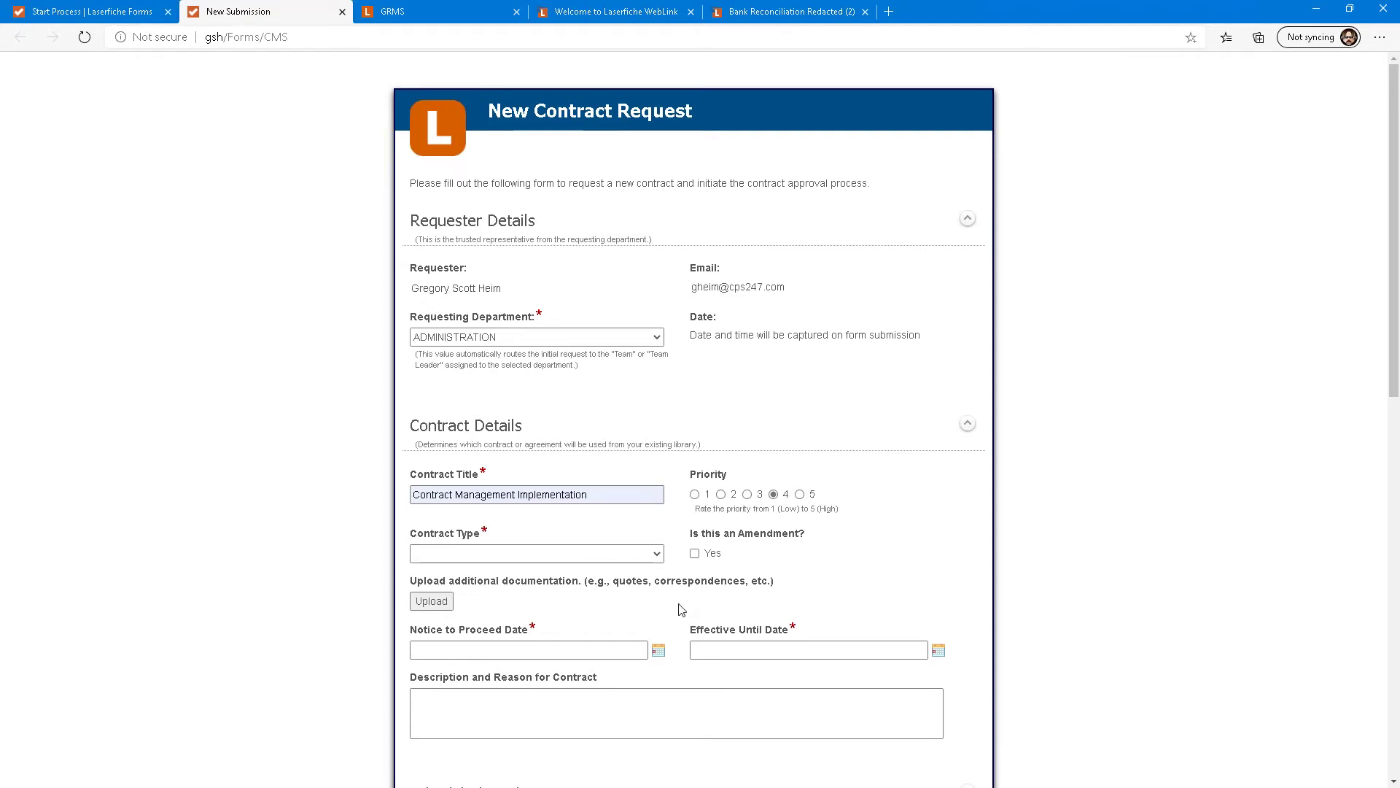
{"action": "left_click", "coordinate": [659, 555]}
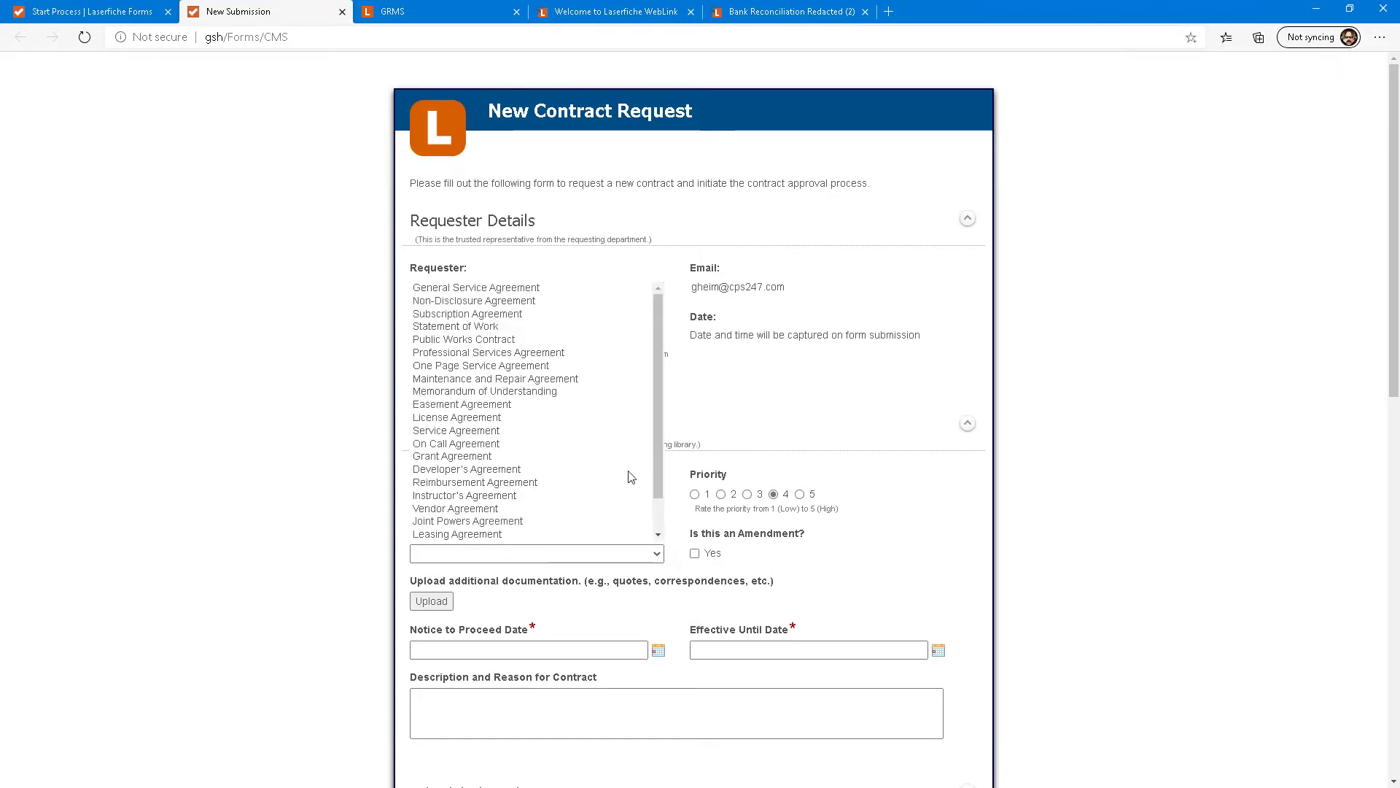
{"action": "left_click", "coordinate": [609, 288]}
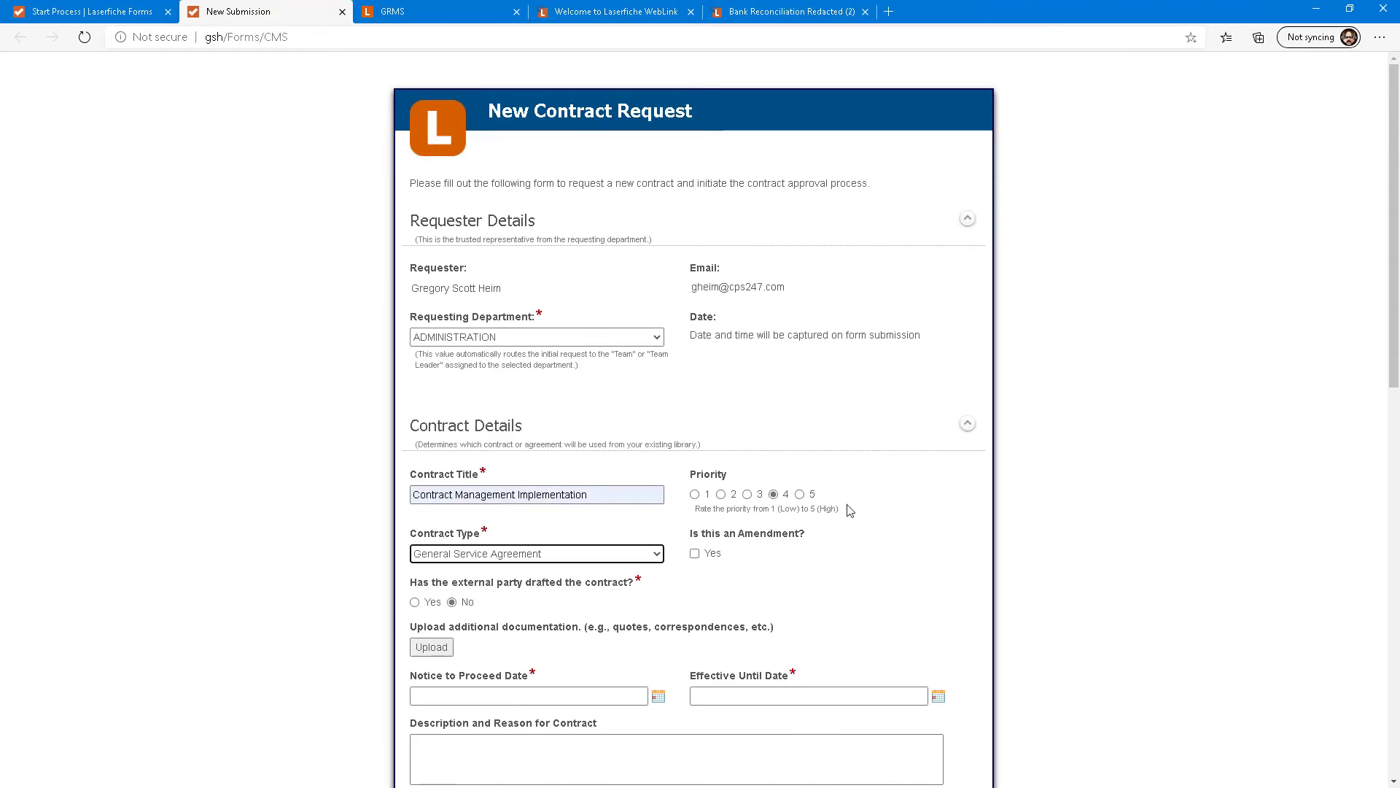
{"action": "left_click", "coordinate": [724, 602]}
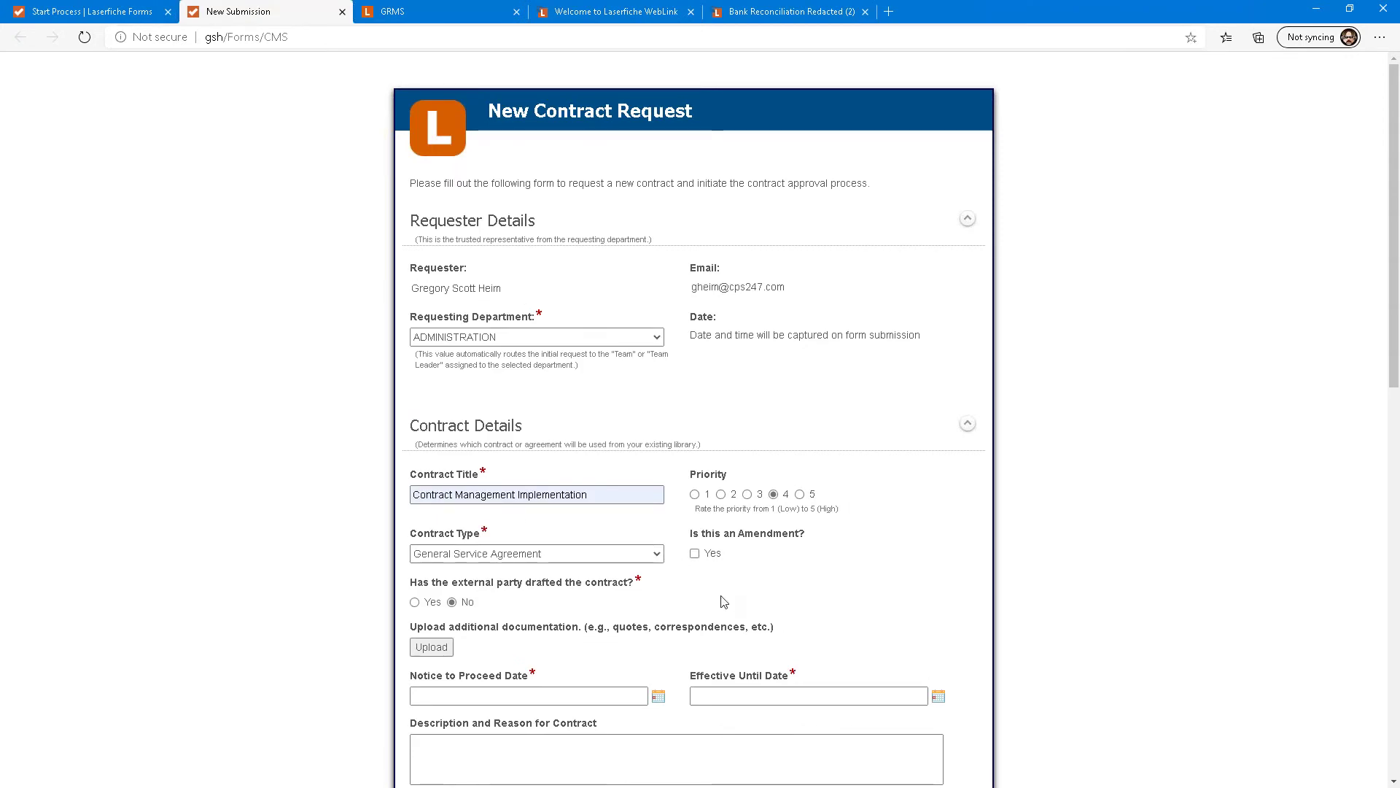
{"action": "scroll", "coordinate": [724, 602], "scroll_direction": "down", "scroll_amount": 3}
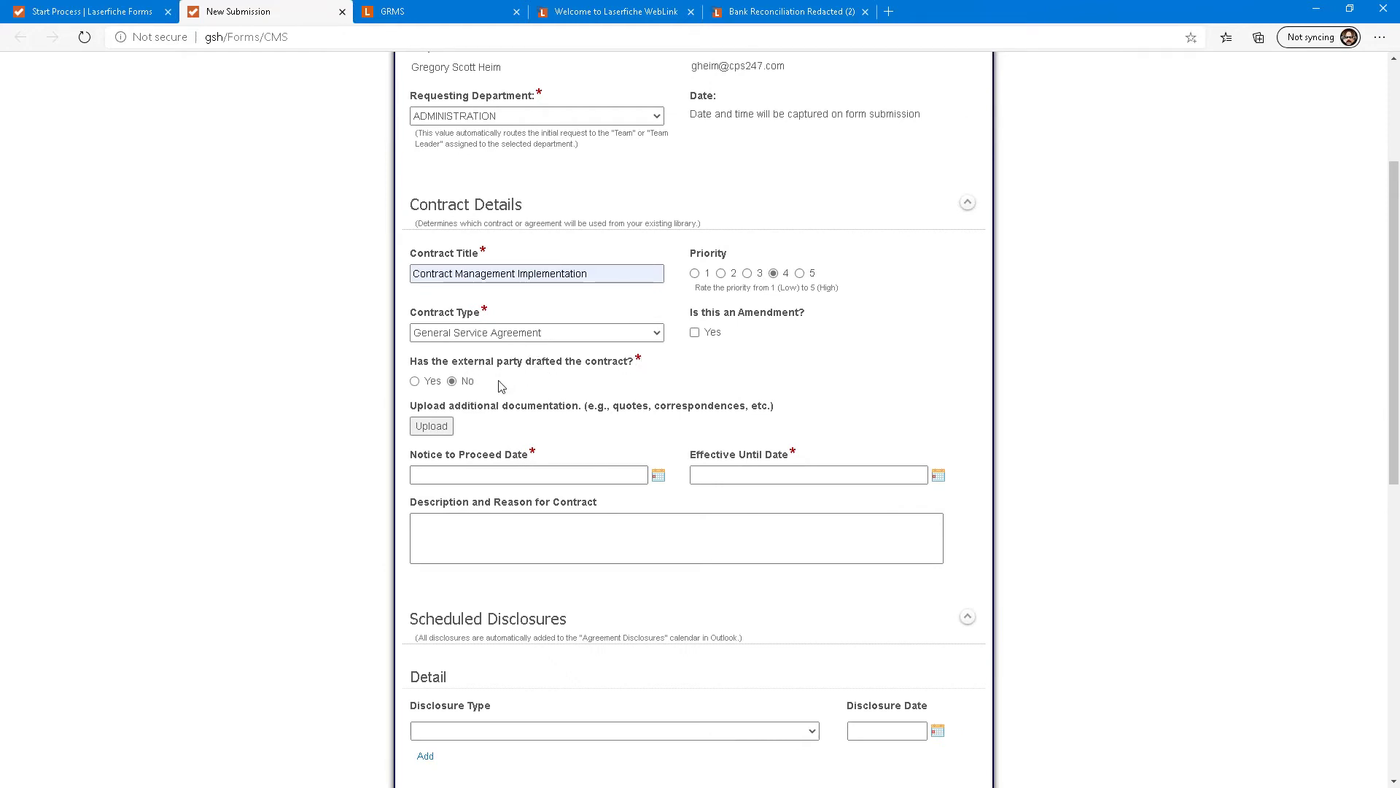
- Upload Quote 2068 - 2 days PSG.pdf as additional documentation
{"action": "left_click", "coordinate": [441, 431]}
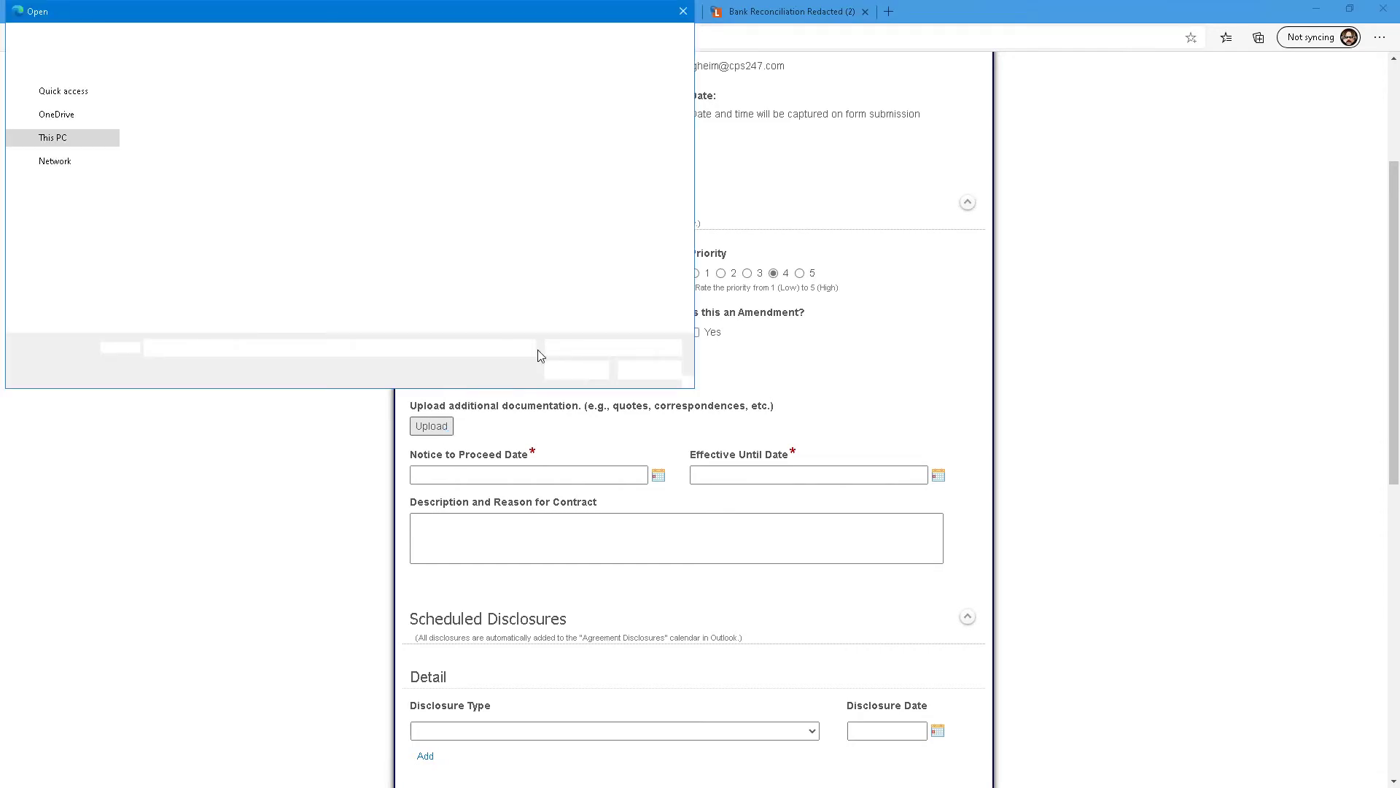
{"action": "left_click", "coordinate": [252, 245]}
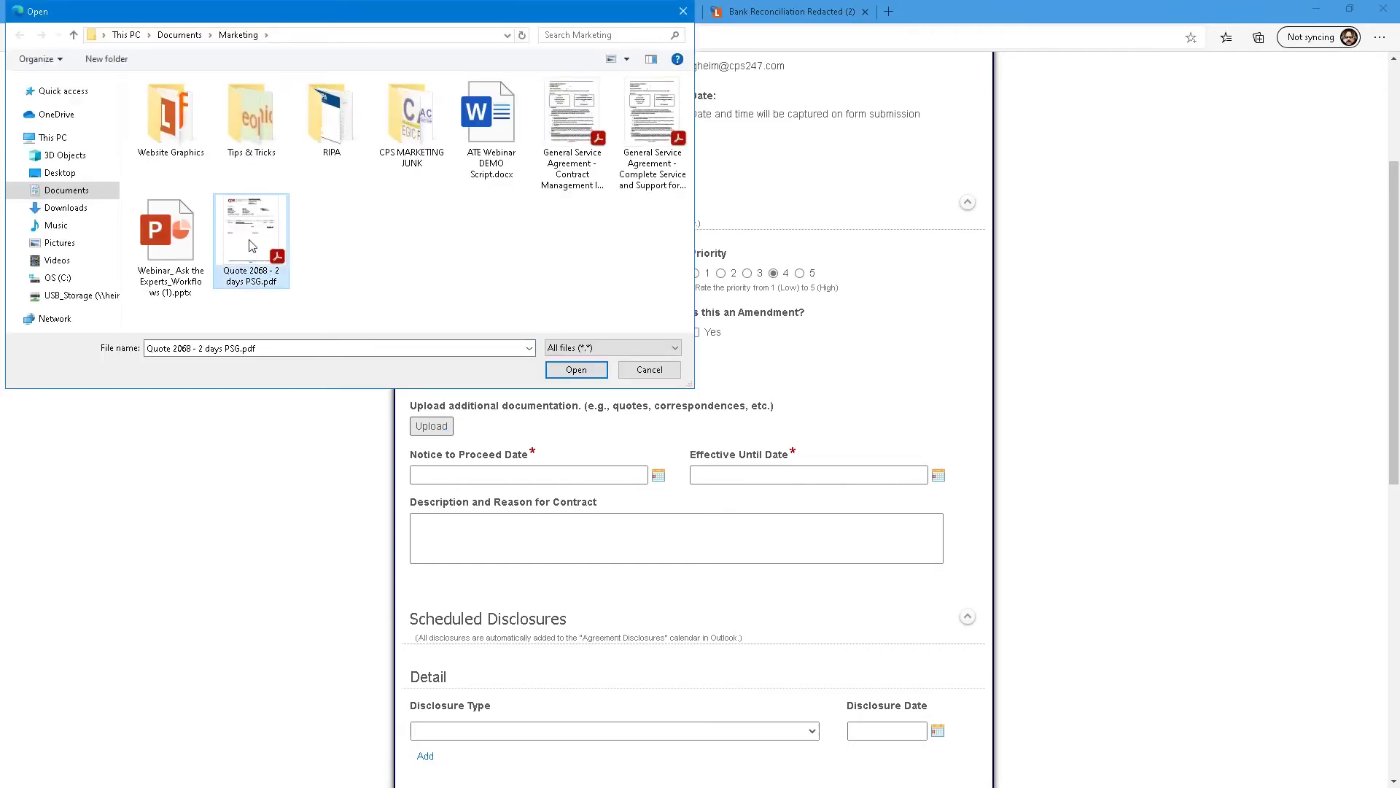
{"action": "left_click", "coordinate": [576, 370]}
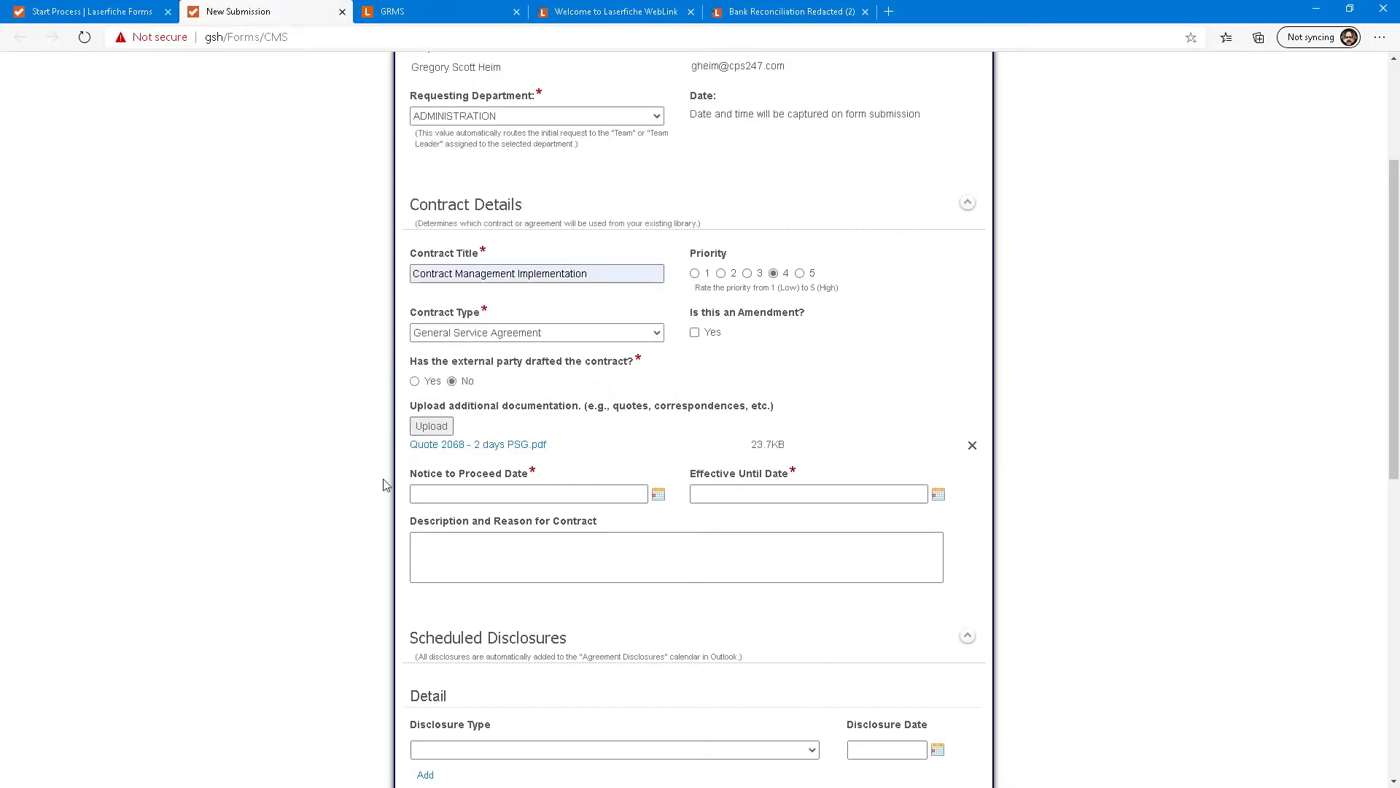
{"action": "left_click", "coordinate": [657, 499]}
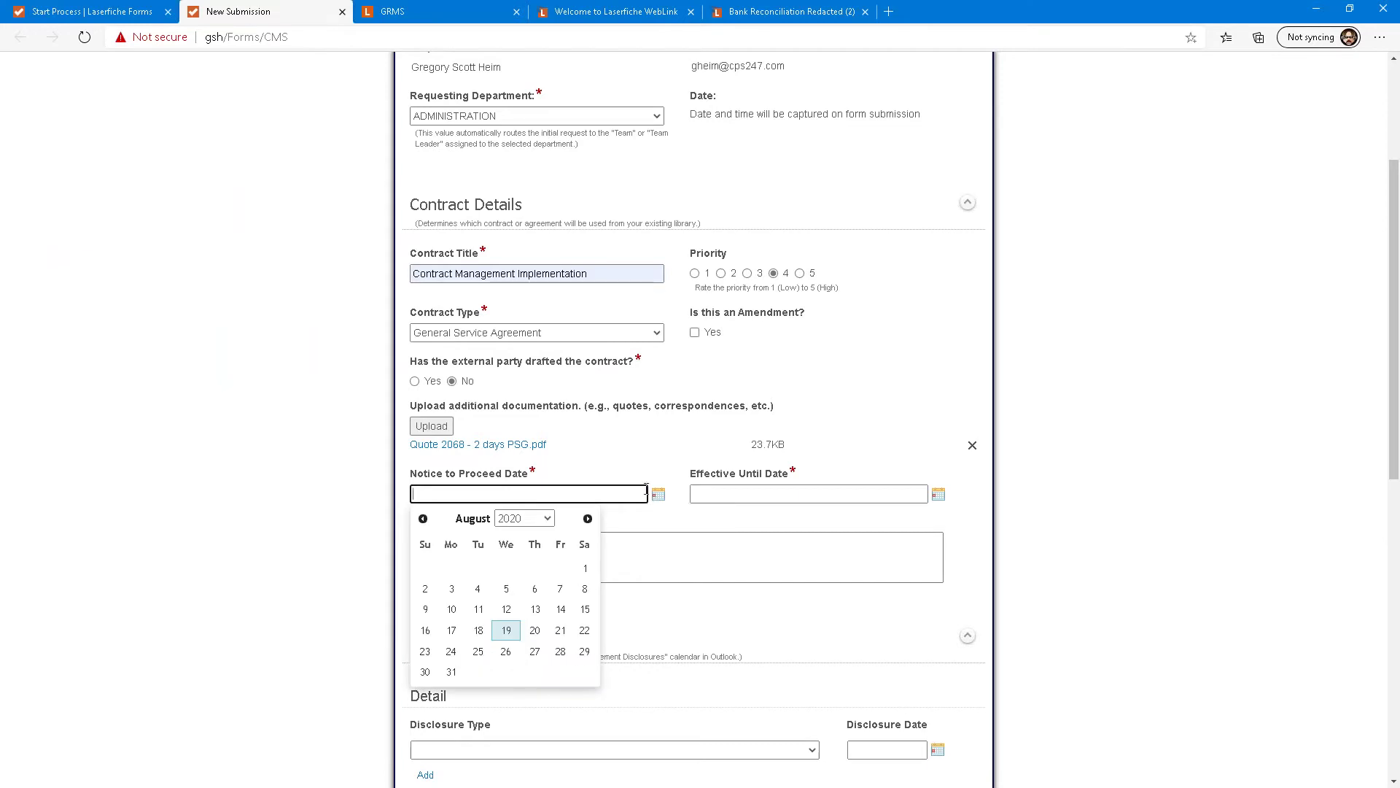
- Set Notice to Proceed 8/31/2020 and Effective Until 9/30/2020, and start the reason 'To improve our quality of life'
{"action": "left_click", "coordinate": [451, 672]}
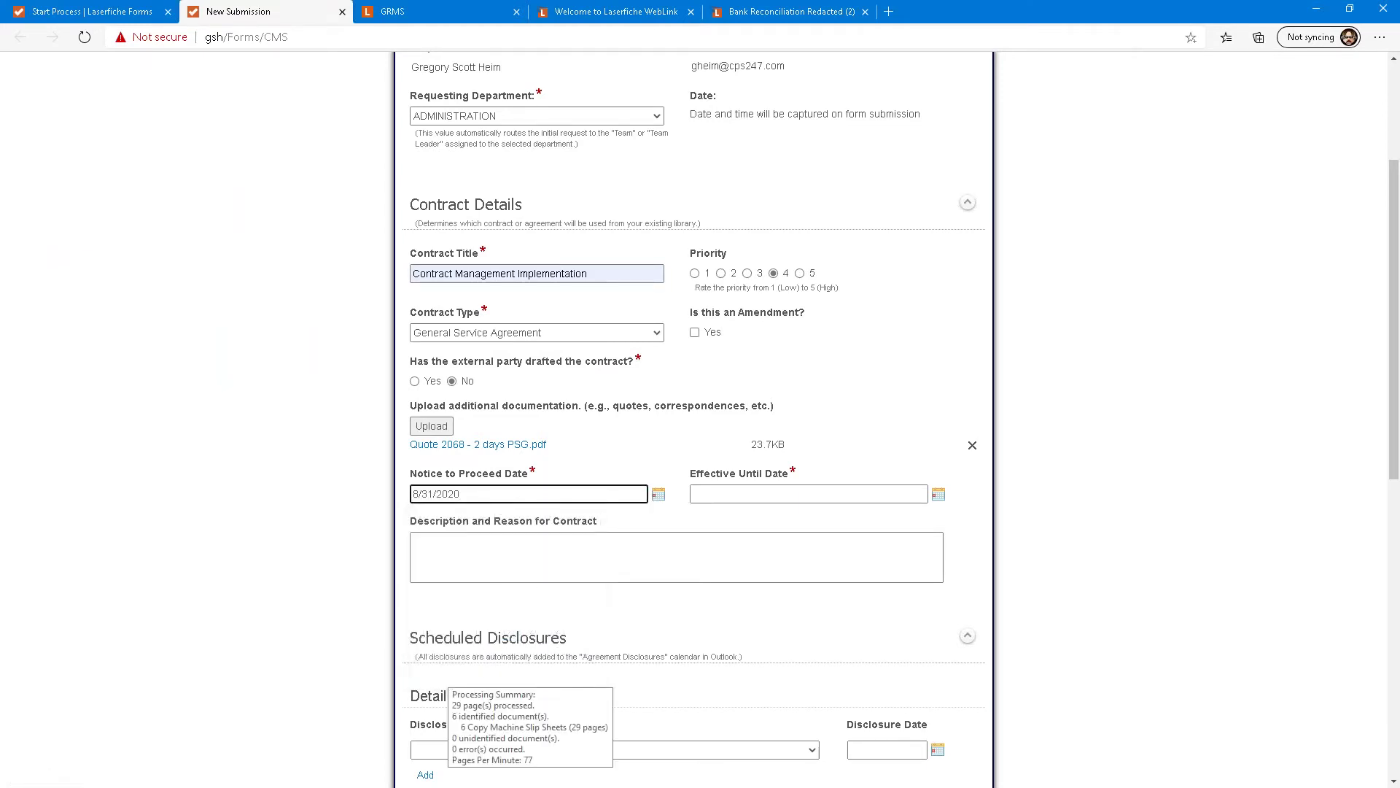
{"action": "left_click_drag", "start_coordinate": [501, 496], "coordinate": [345, 484]}
{"action": "key", "text": "ctrl+c"}
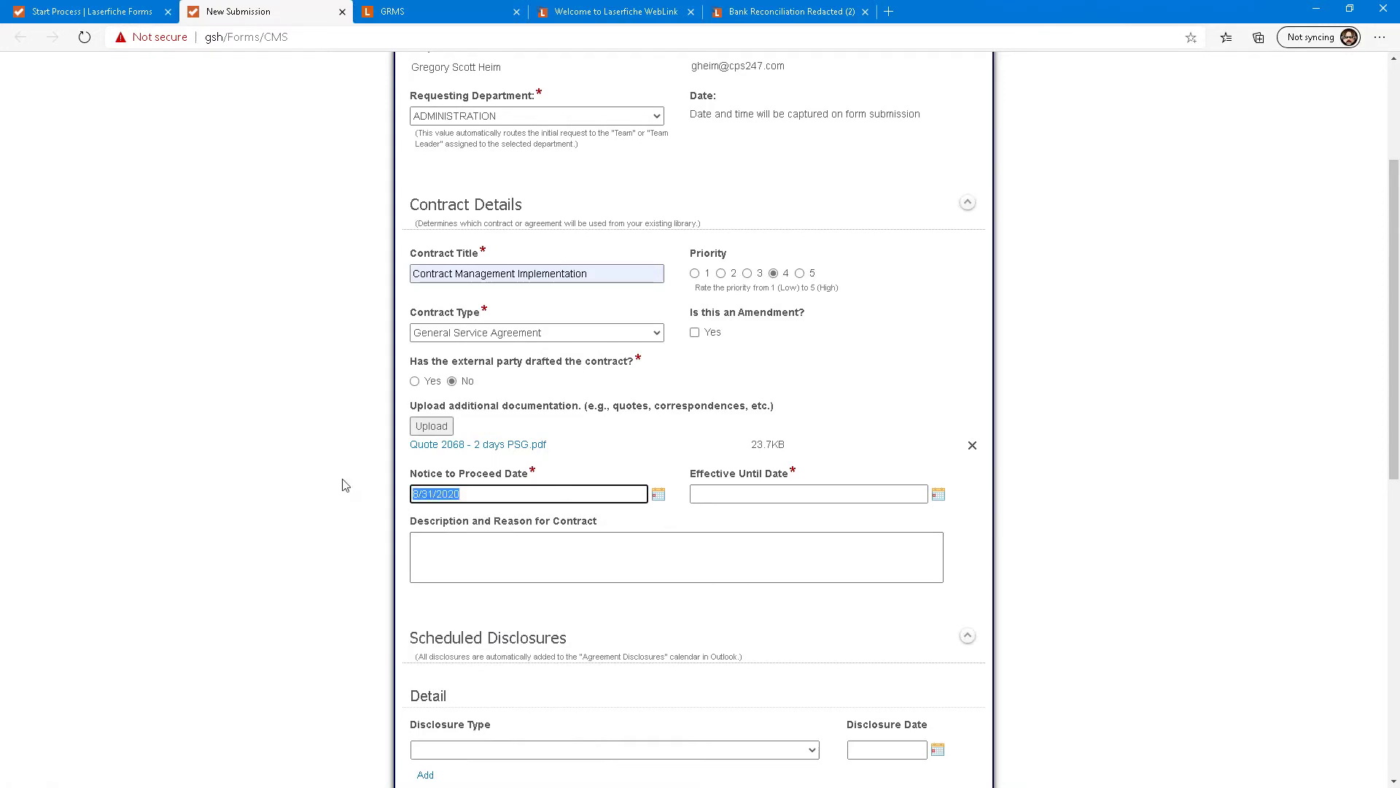
{"action": "left_click", "coordinate": [816, 497]}
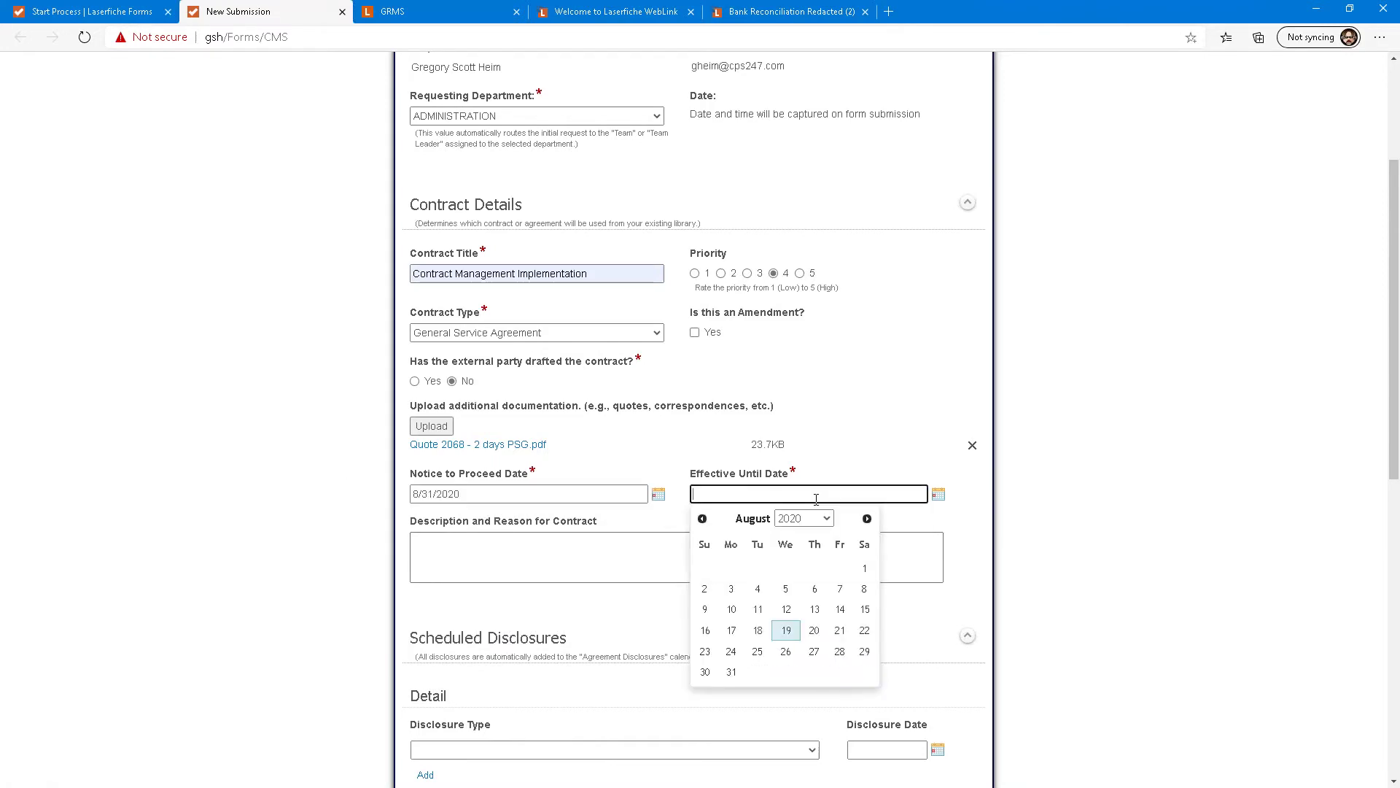
{"action": "key", "text": "ctrl+v"}
{"action": "left_click_drag", "start_coordinate": [699, 494], "coordinate": [684, 497]}
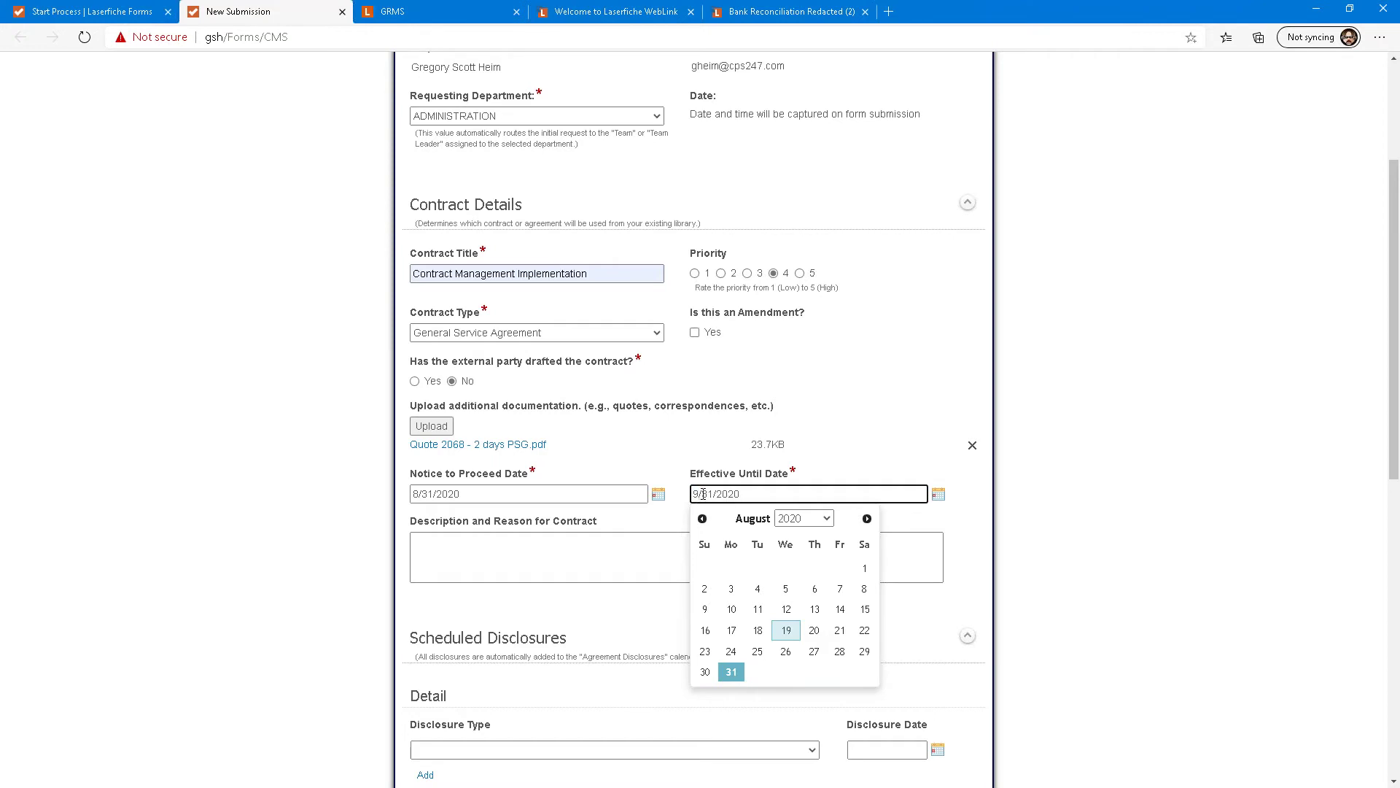
{"action": "left_click_drag", "start_coordinate": [702, 494], "coordinate": [712, 496]}
{"action": "type", "text": "30"}
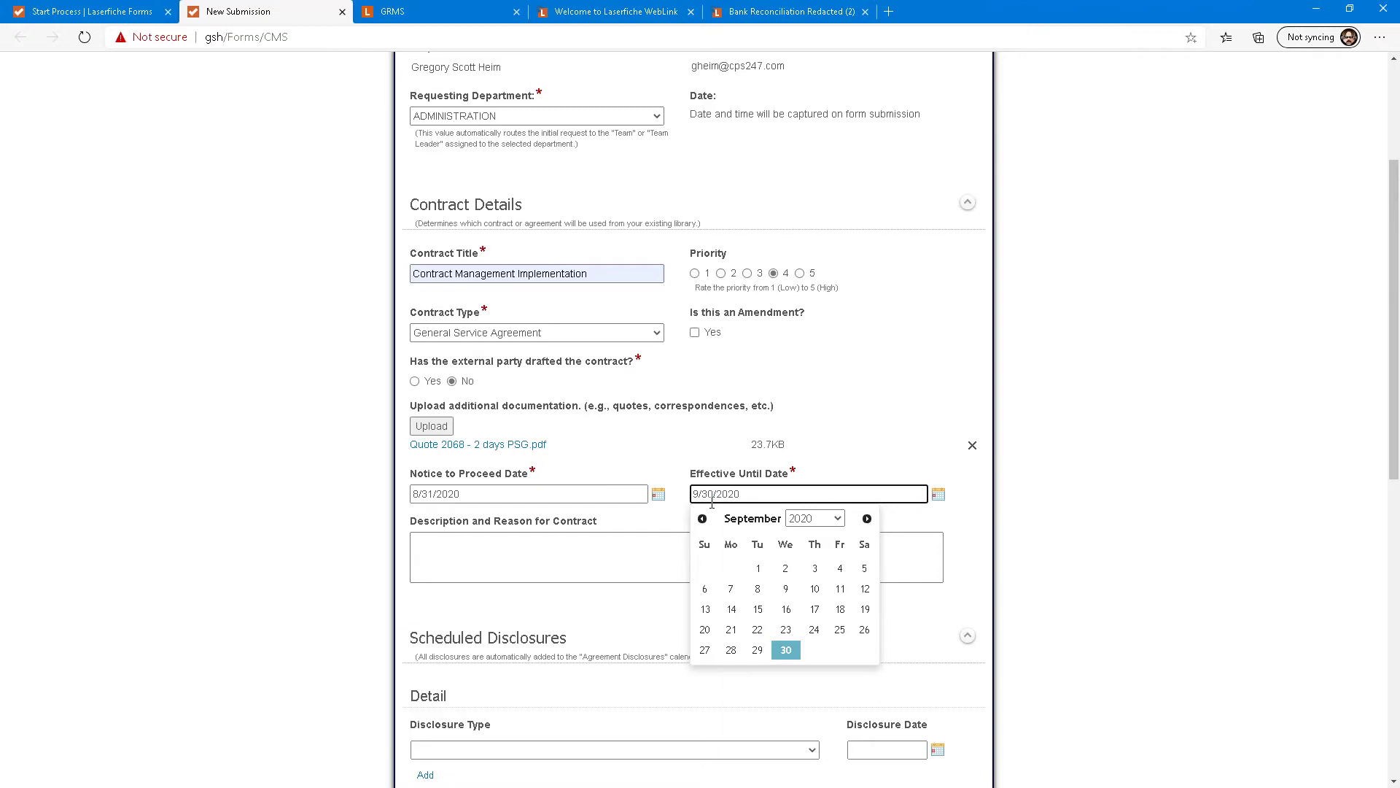
{"action": "left_click", "coordinate": [787, 651]}
{"action": "left_click", "coordinate": [636, 549]}
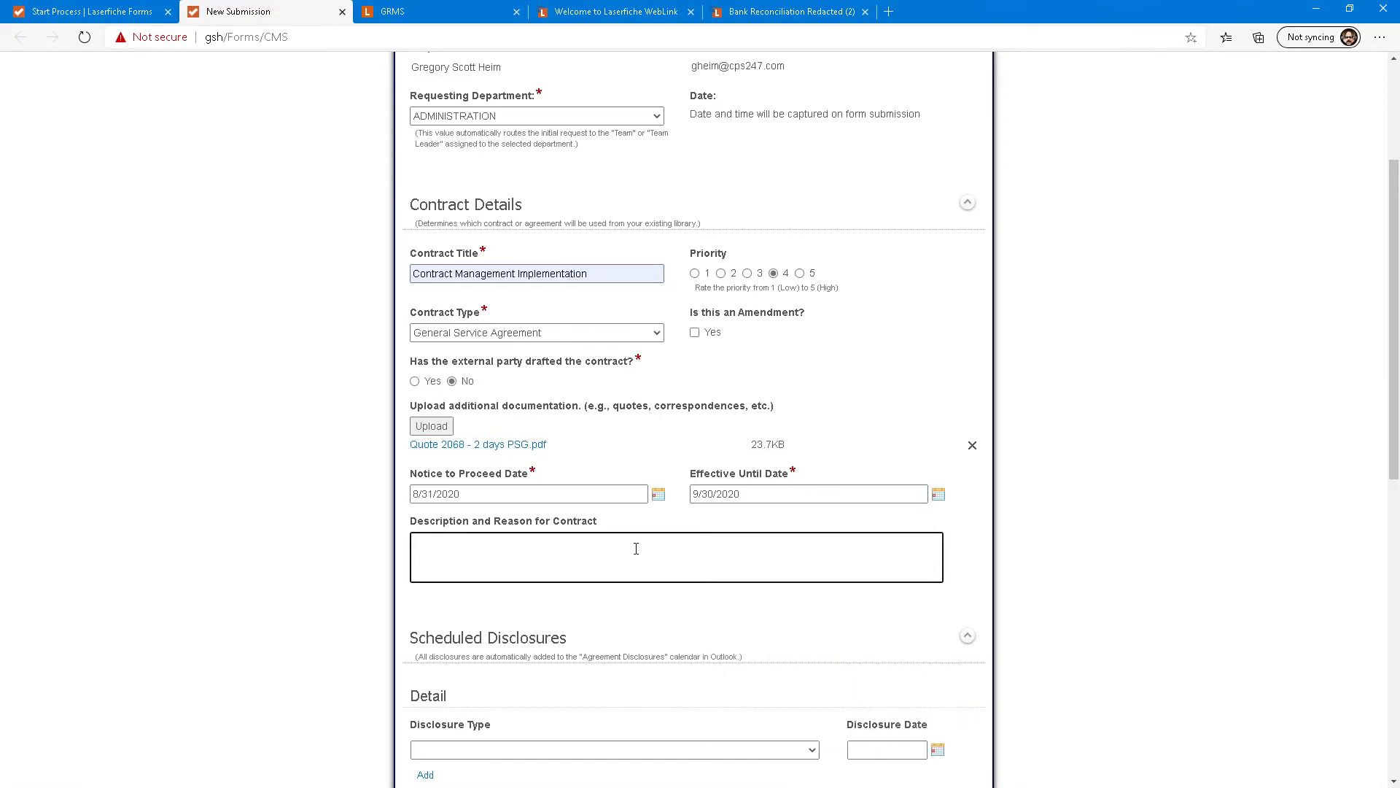
{"action": "type", "text": "To improve our quality of life"}
- Add a Proof of Insurance disclosure dated 8/27/2020
{"action": "scroll", "coordinate": [628, 624], "scroll_direction": "down", "scroll_amount": 3}
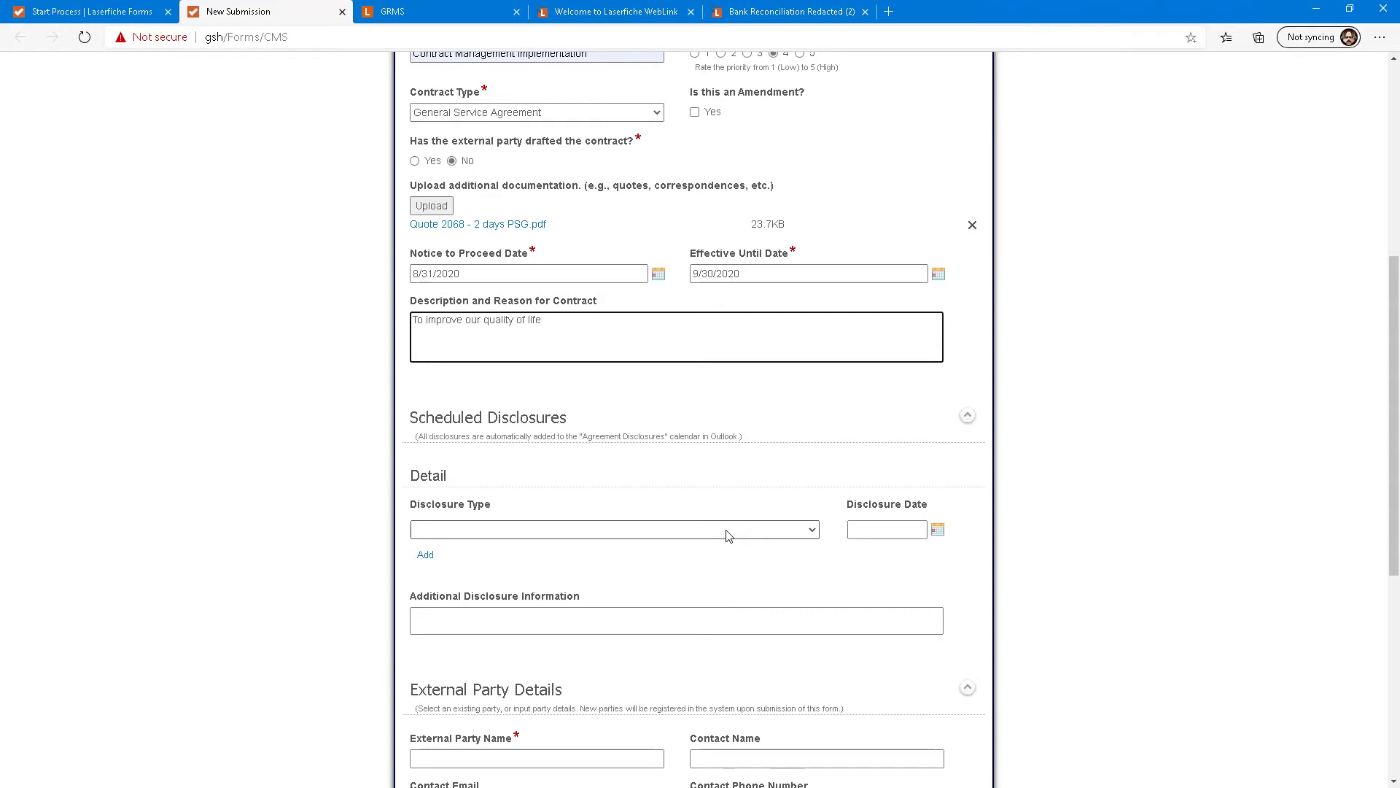
{"action": "left_click", "coordinate": [818, 533]}
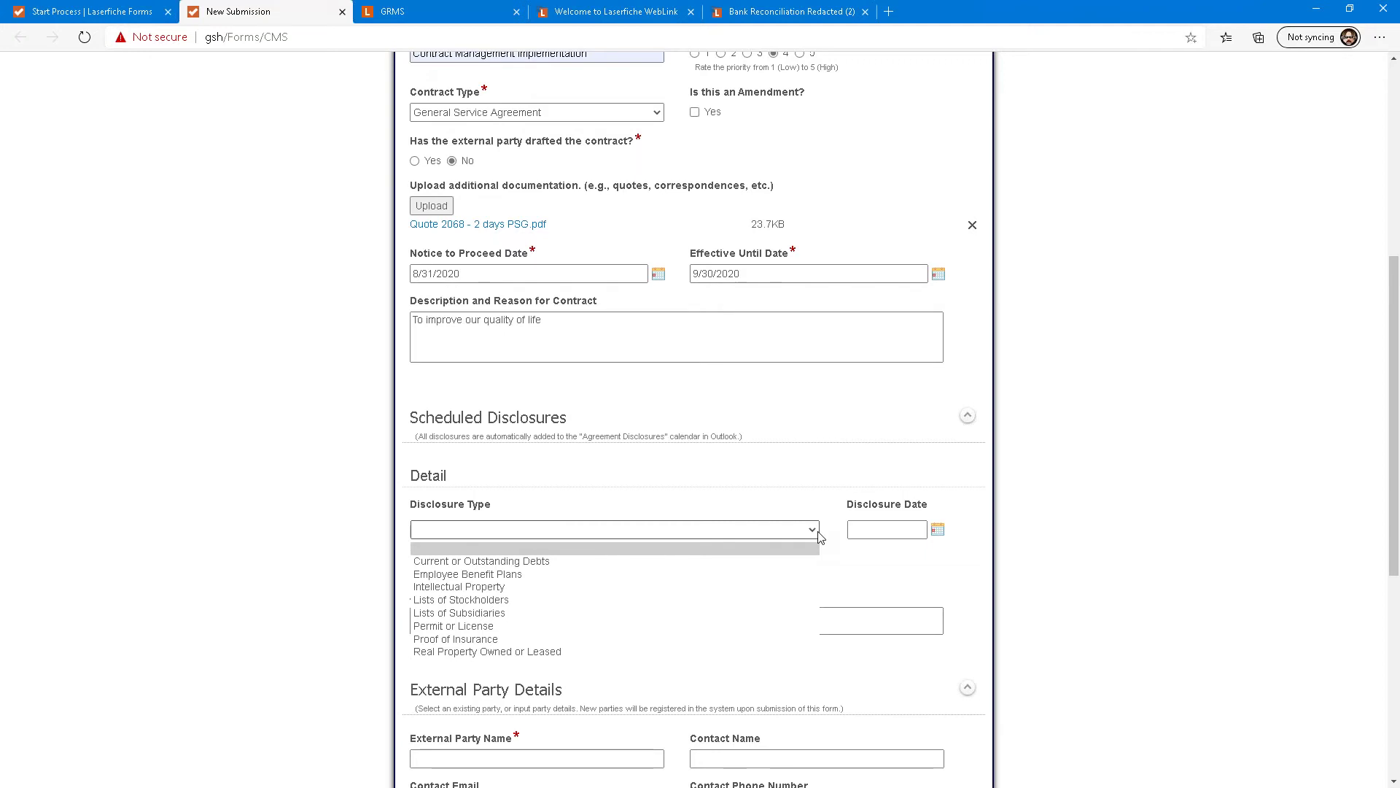
{"action": "left_click", "coordinate": [527, 636]}
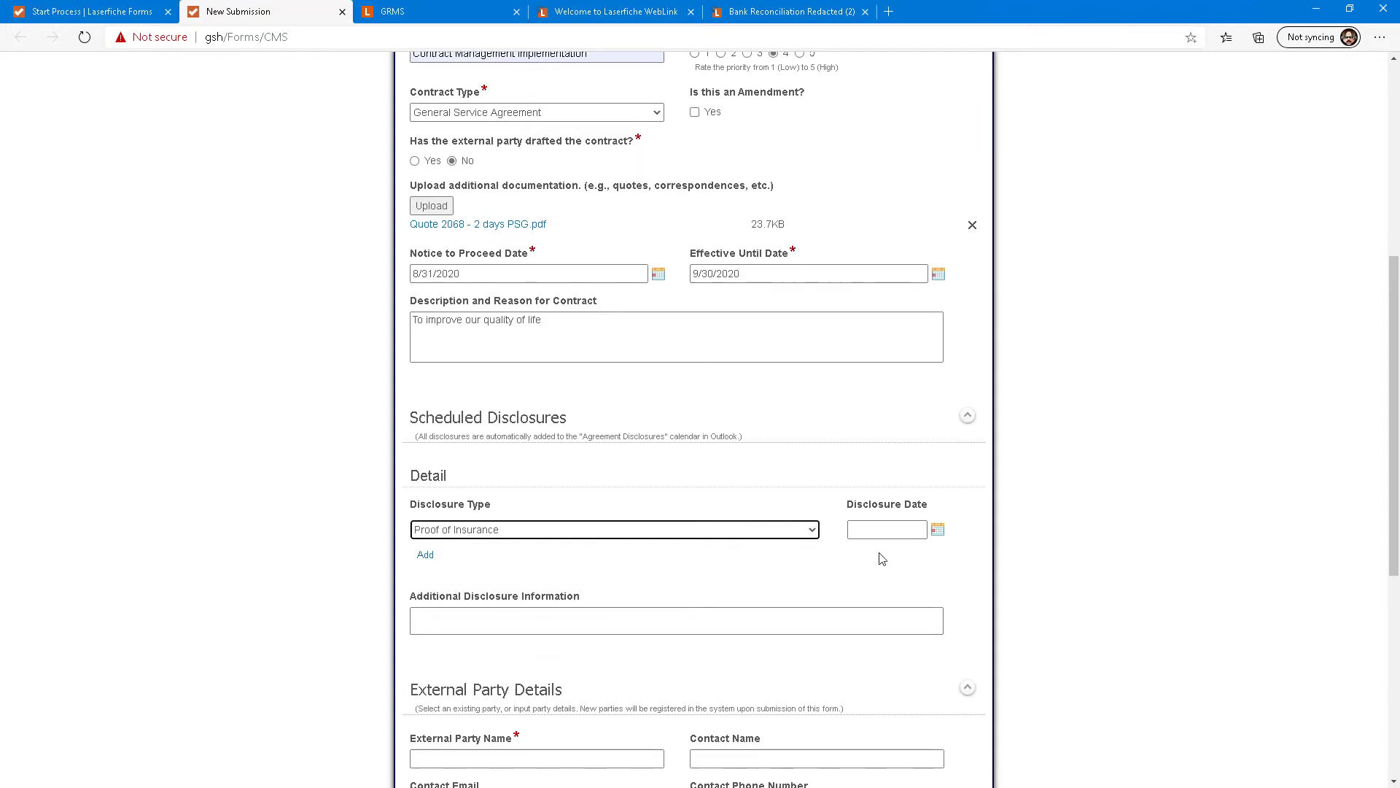
{"action": "left_click", "coordinate": [939, 534]}
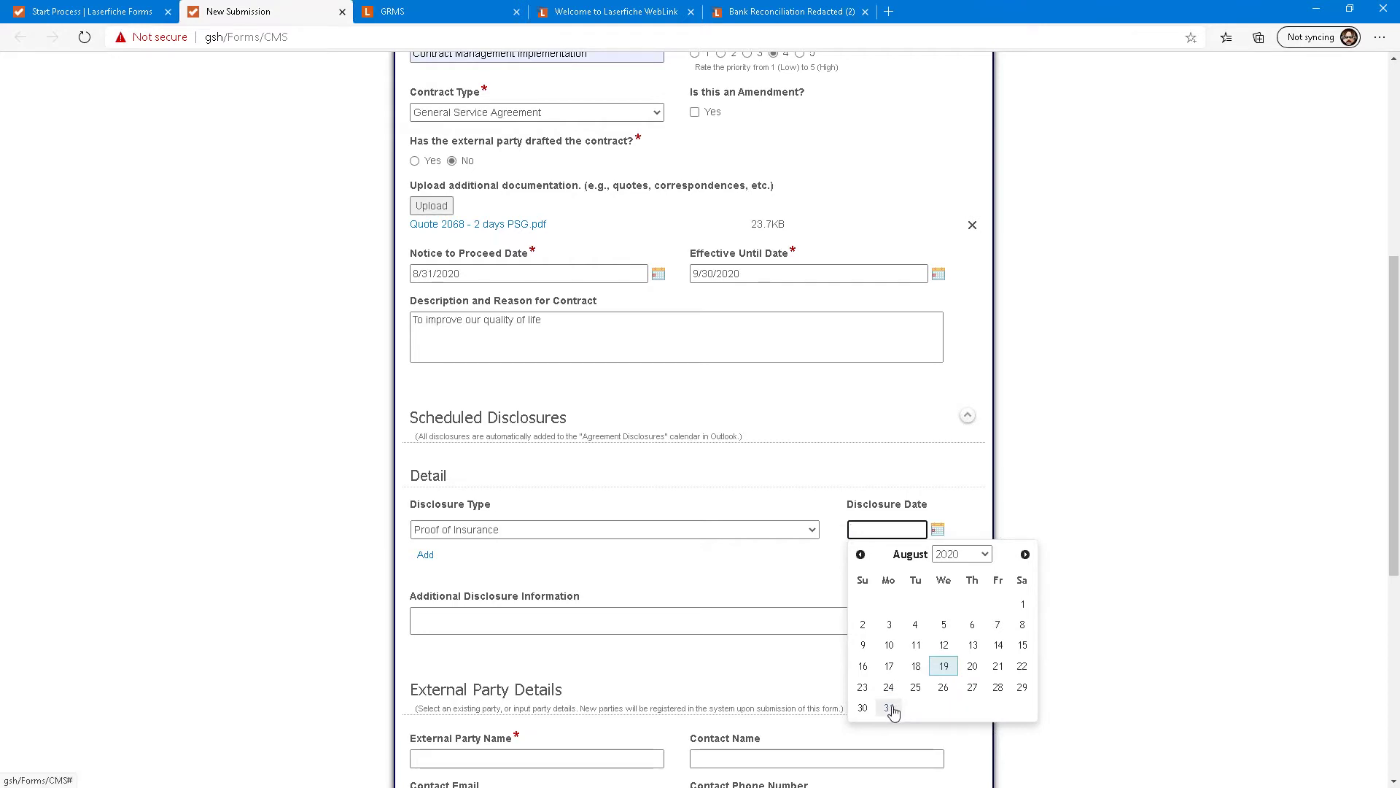
{"action": "left_click", "coordinate": [973, 688]}
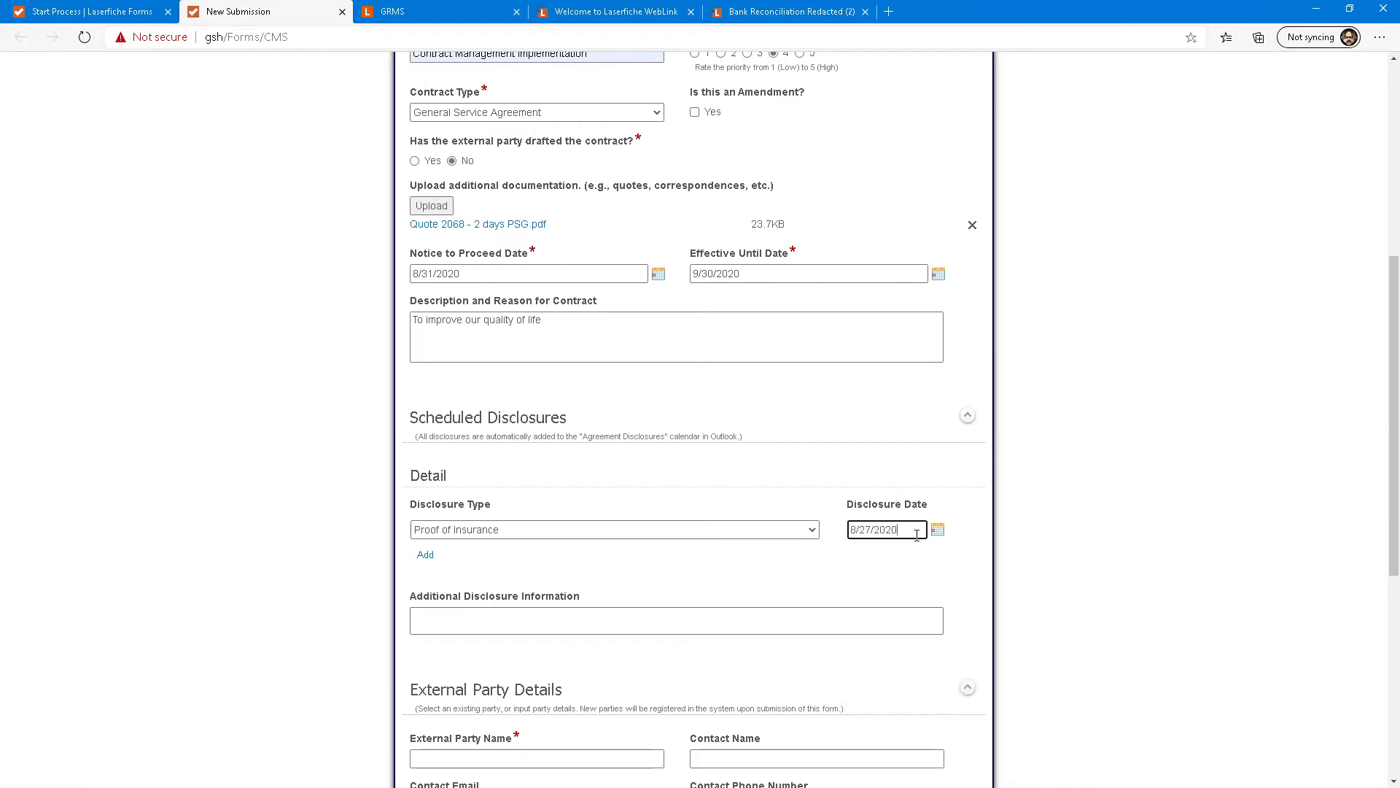
- Note 'Vendor needs to have 2M in Professional Liability insurance.' as additional disclosure information
{"action": "left_click", "coordinate": [612, 612]}
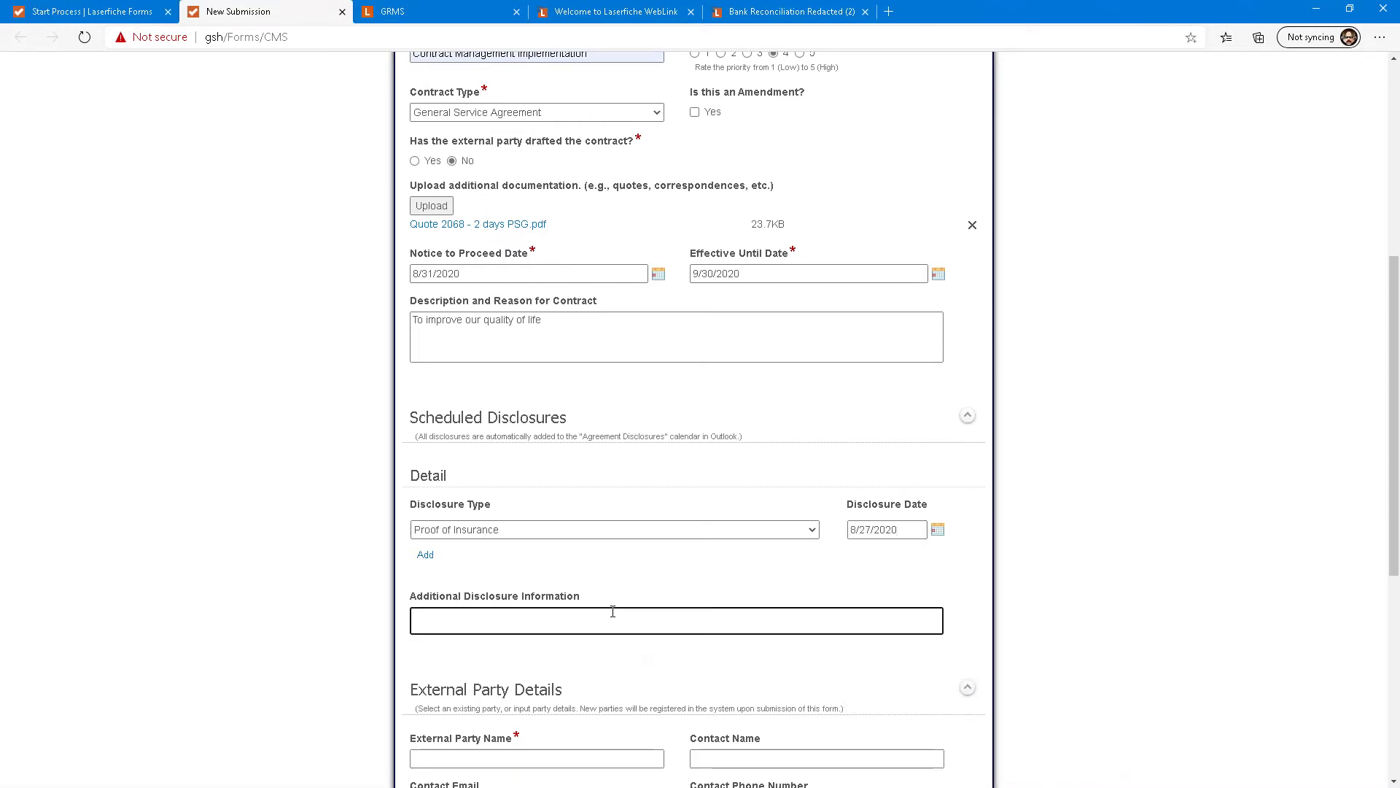
{"action": "type", "text": "Vendor needs to have "}
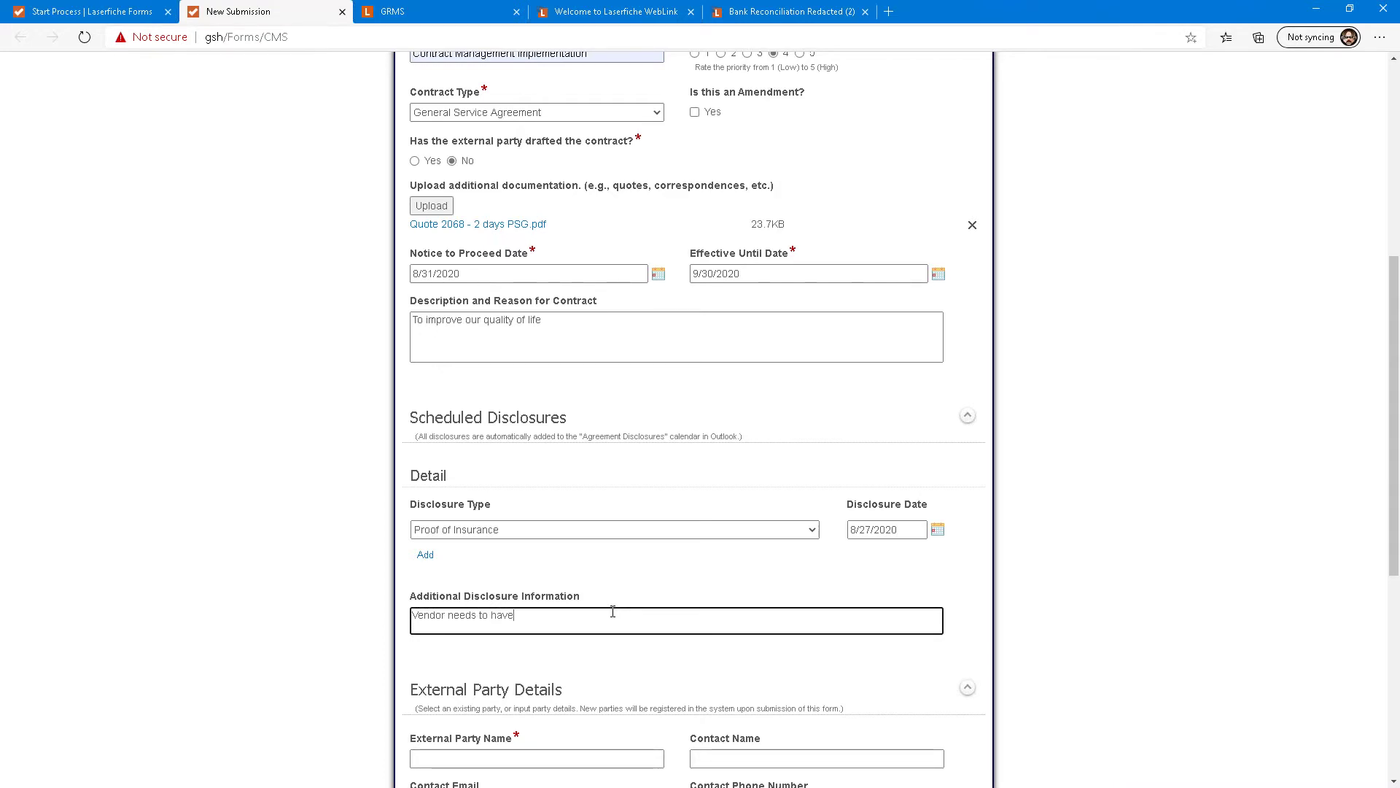
{"action": "type", "text": "2M in Professional Li"}
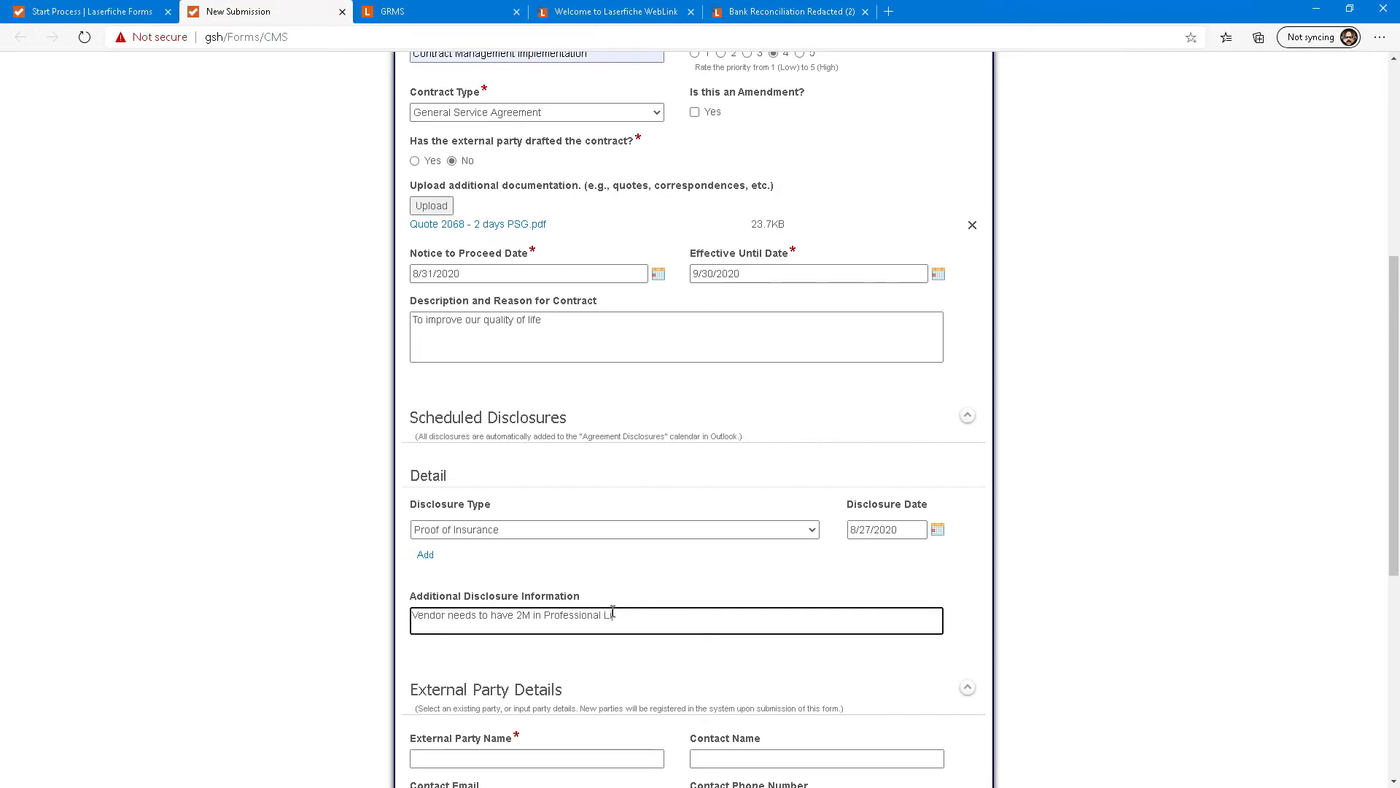
{"action": "type", "text": "ability insurance."}
{"action": "left_click", "coordinate": [678, 669]}
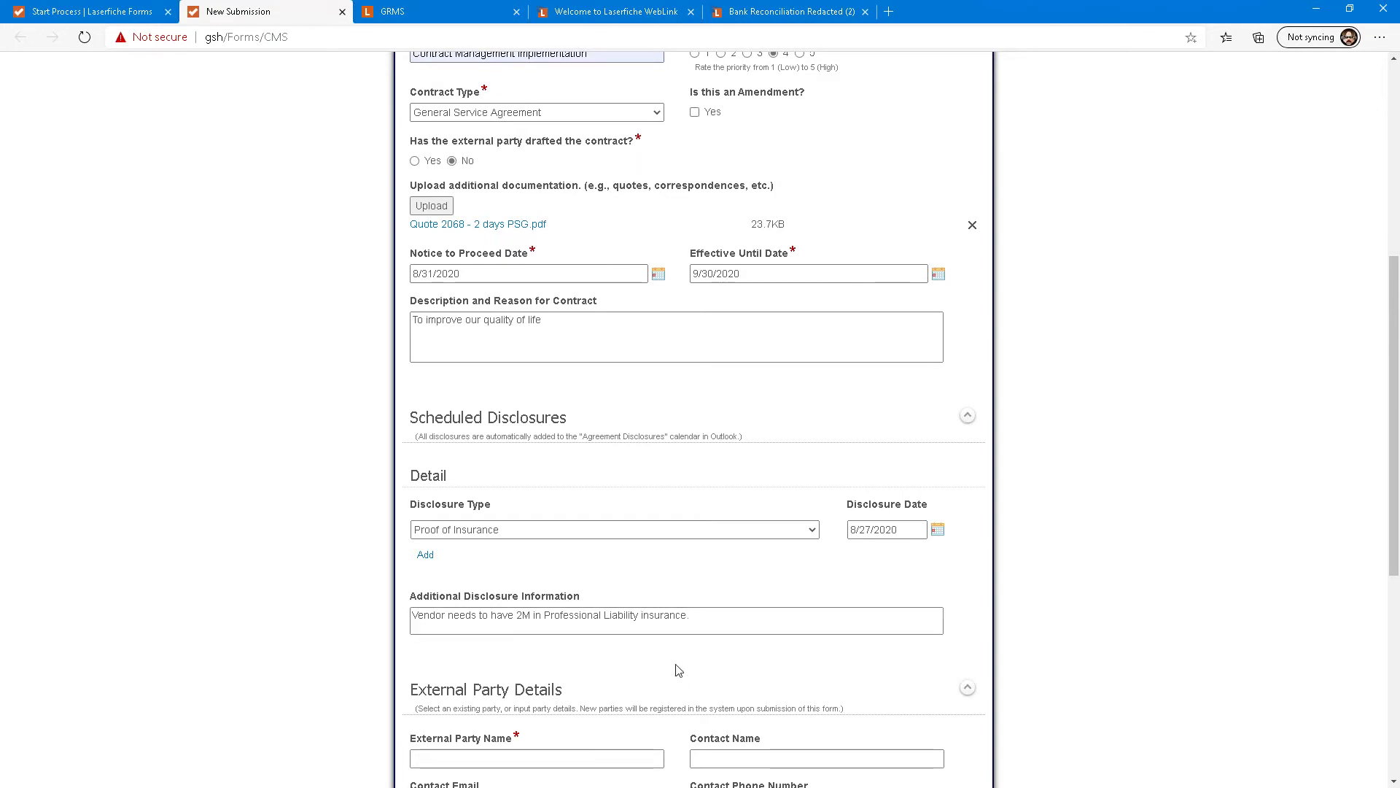
- Choose COMPLETE PAPERLESS SOLUTIONS as the external party by searching 'compl'
{"action": "scroll", "coordinate": [678, 670], "scroll_direction": "down", "scroll_amount": 5}
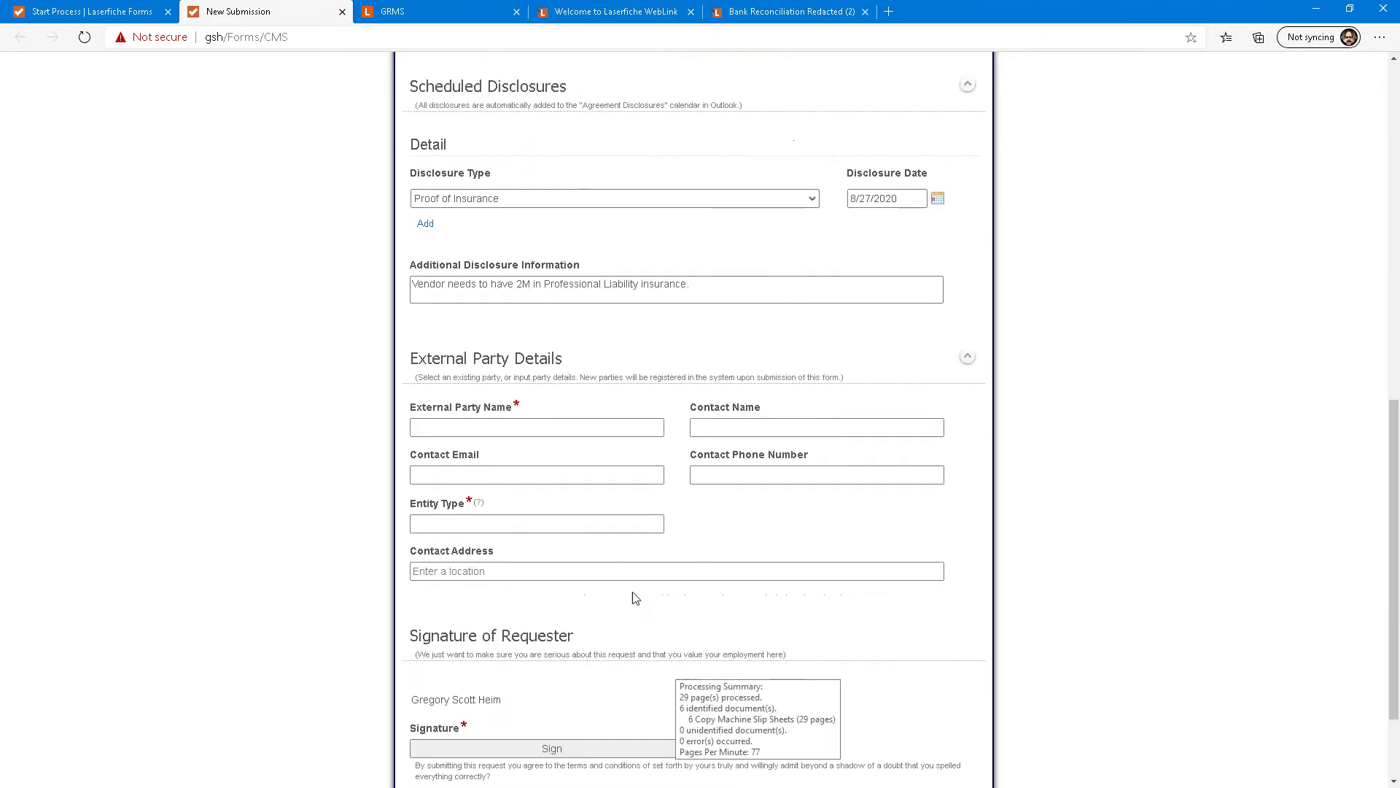
{"action": "left_click", "coordinate": [562, 426]}
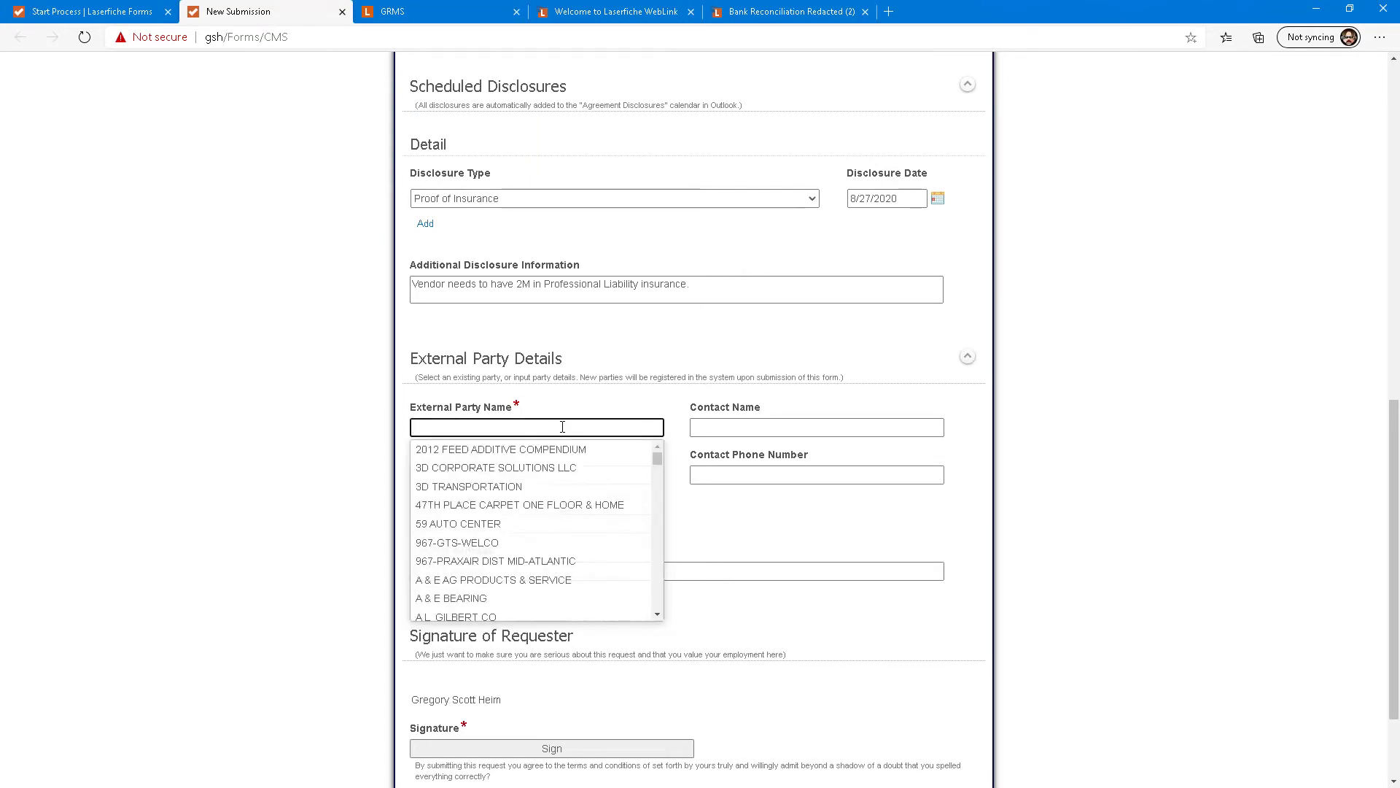
{"action": "type", "text": "compl"}
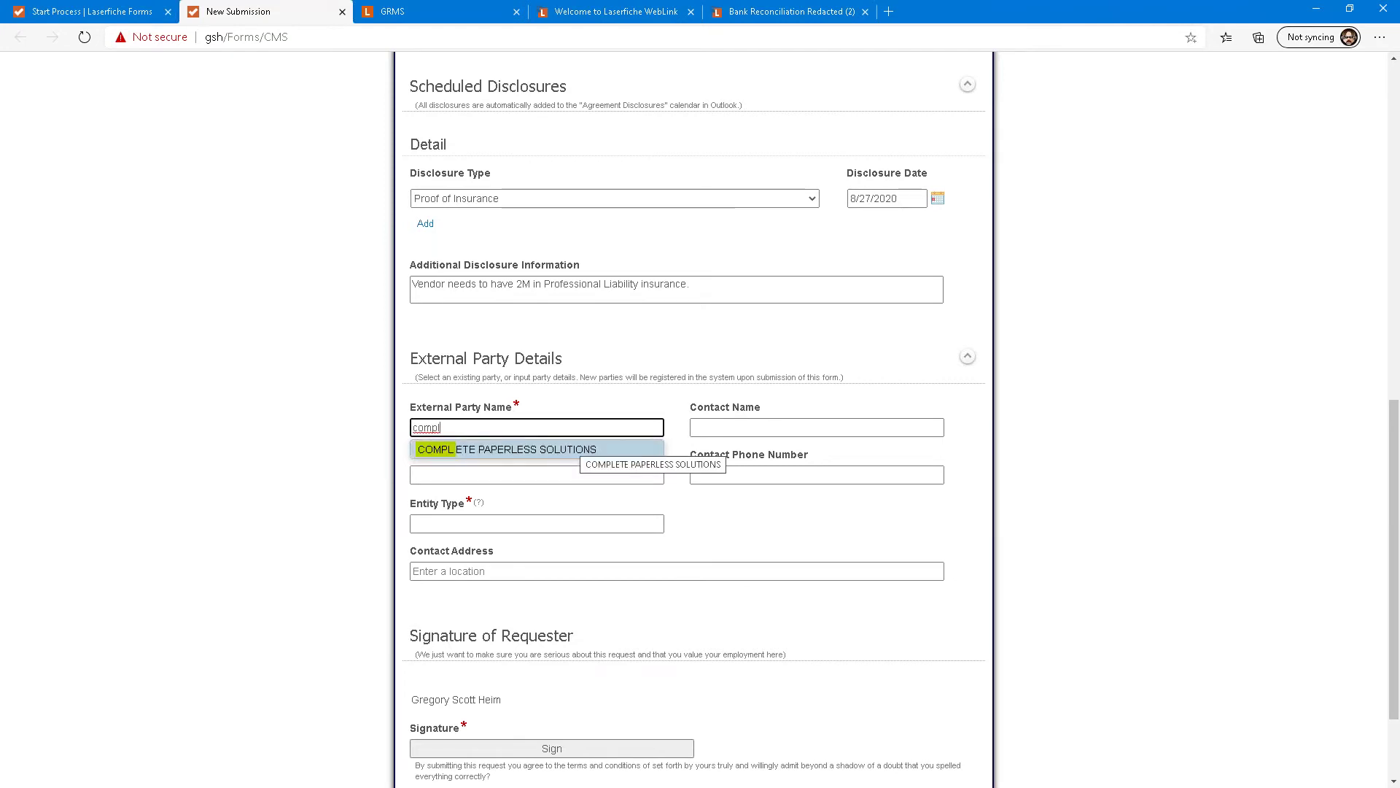
{"action": "left_click", "coordinate": [576, 448]}
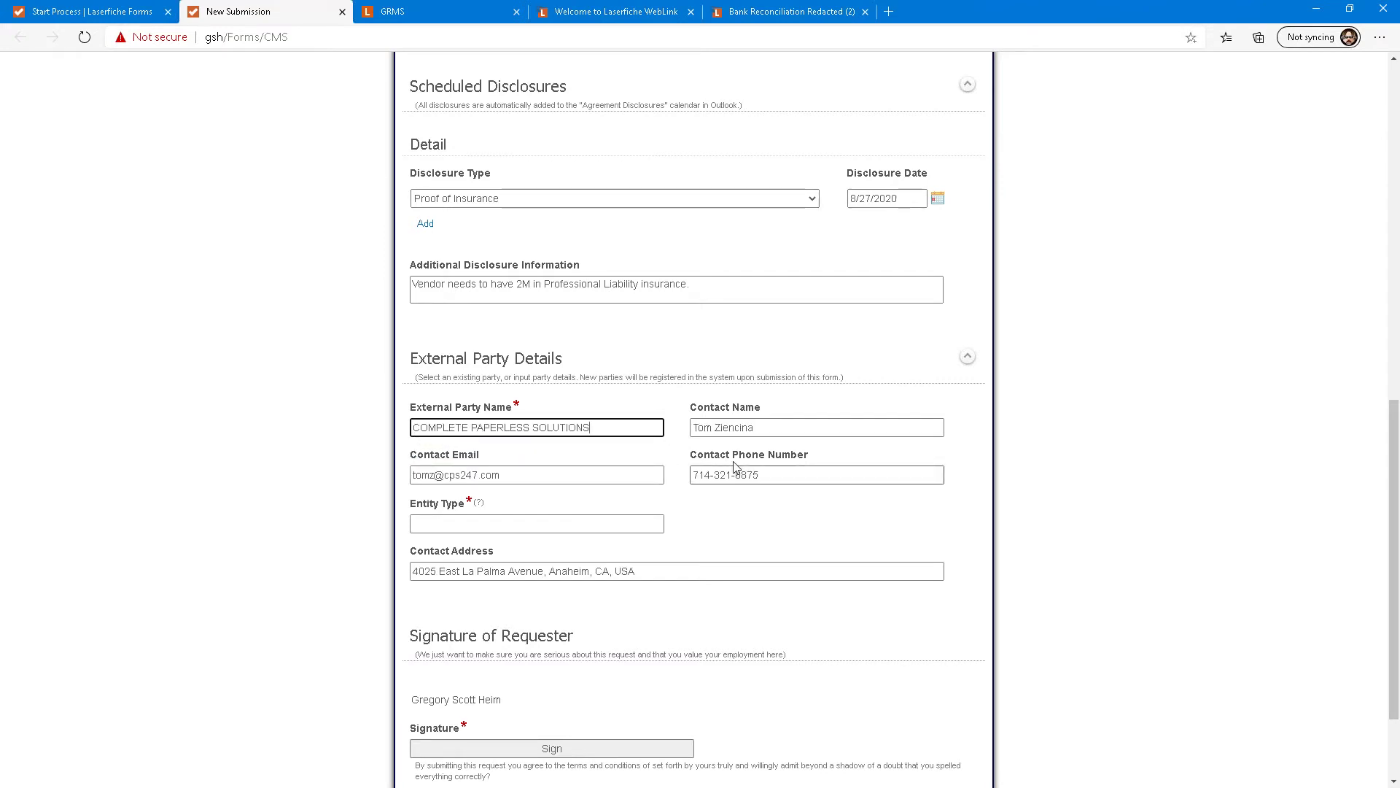
{"action": "key", "text": "Tab"}
{"action": "left_click", "coordinate": [980, 421]}
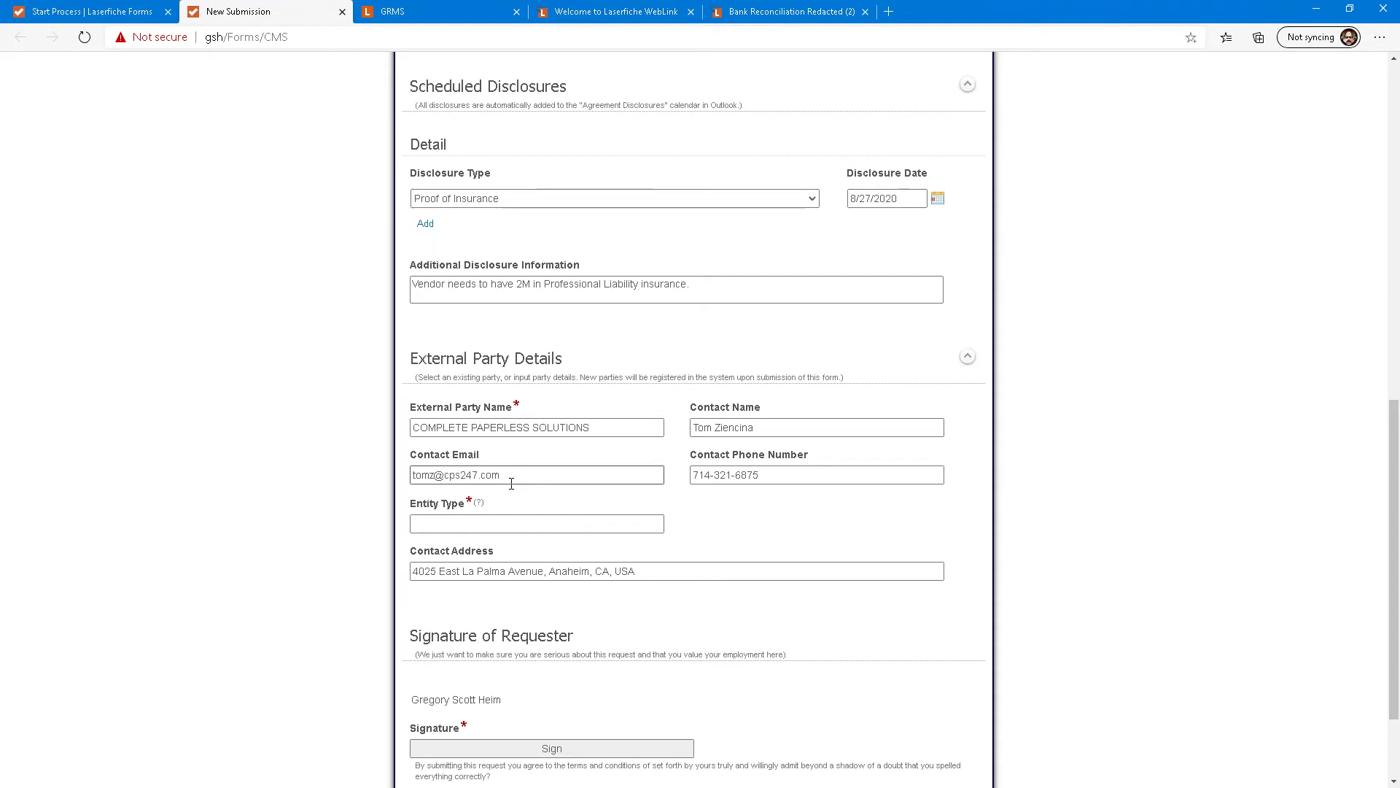
- Set entity type to Professional and replace the contact address with a San Francisco suggestion
{"action": "left_click", "coordinate": [510, 523]}
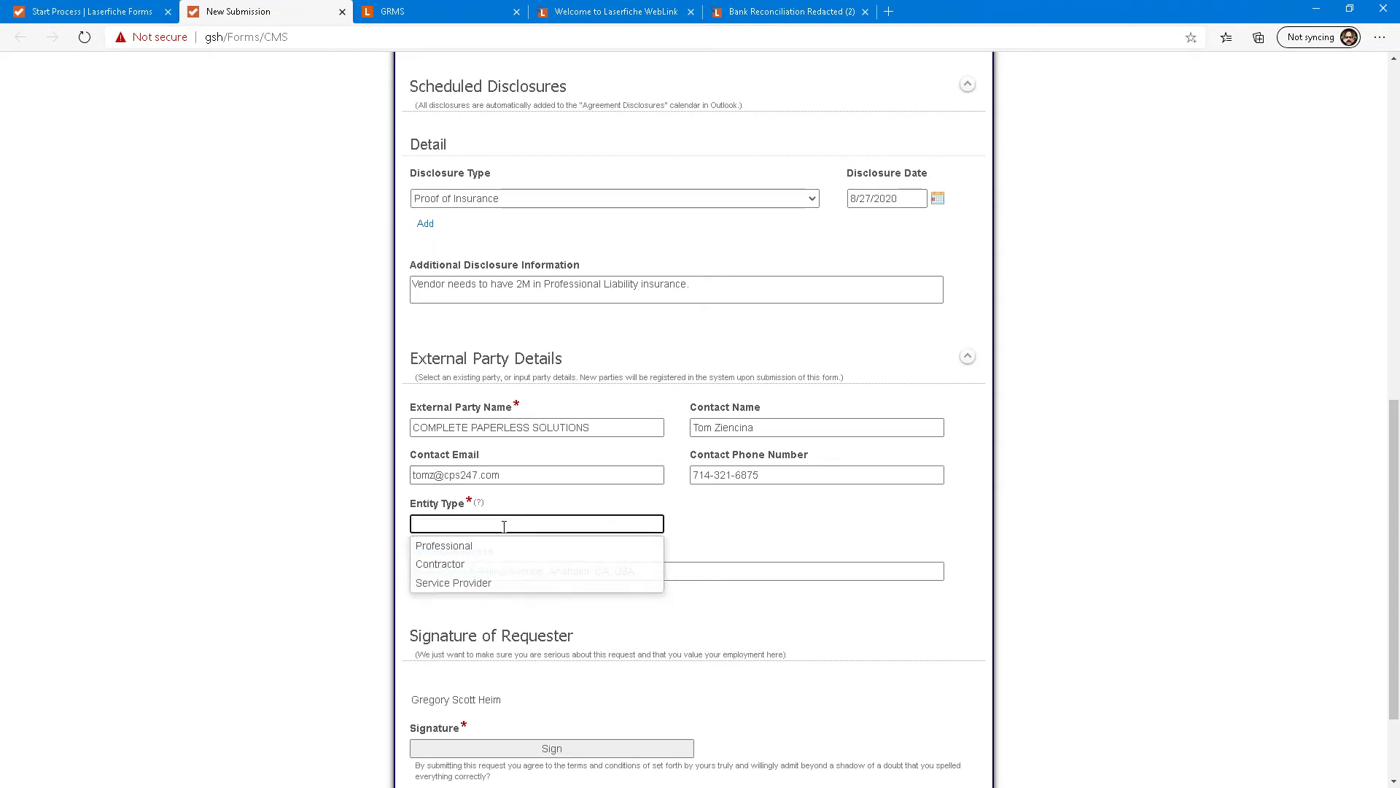
{"action": "left_click", "coordinate": [503, 547]}
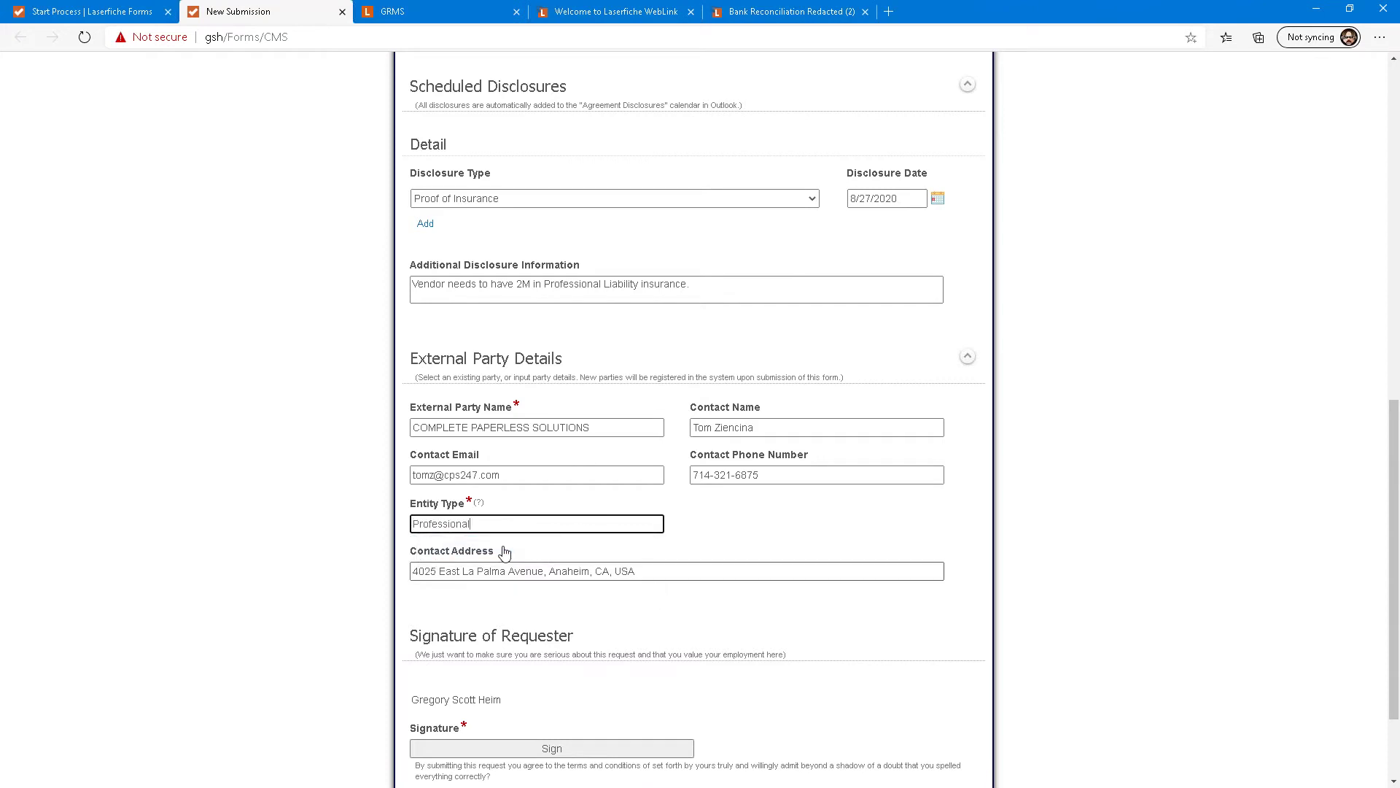
{"action": "left_click", "coordinate": [725, 572]}
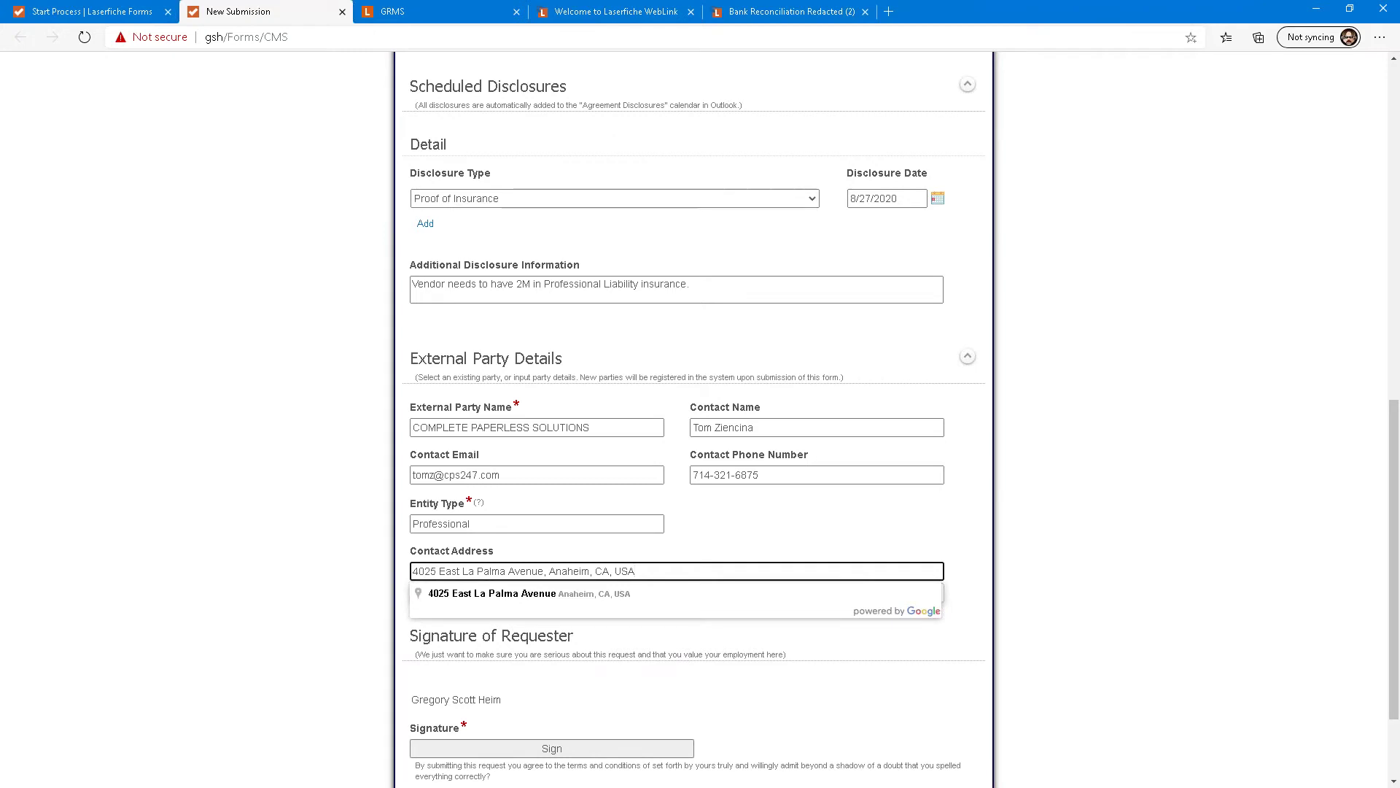
{"action": "left_click_drag", "start_coordinate": [724, 571], "coordinate": [318, 577]}
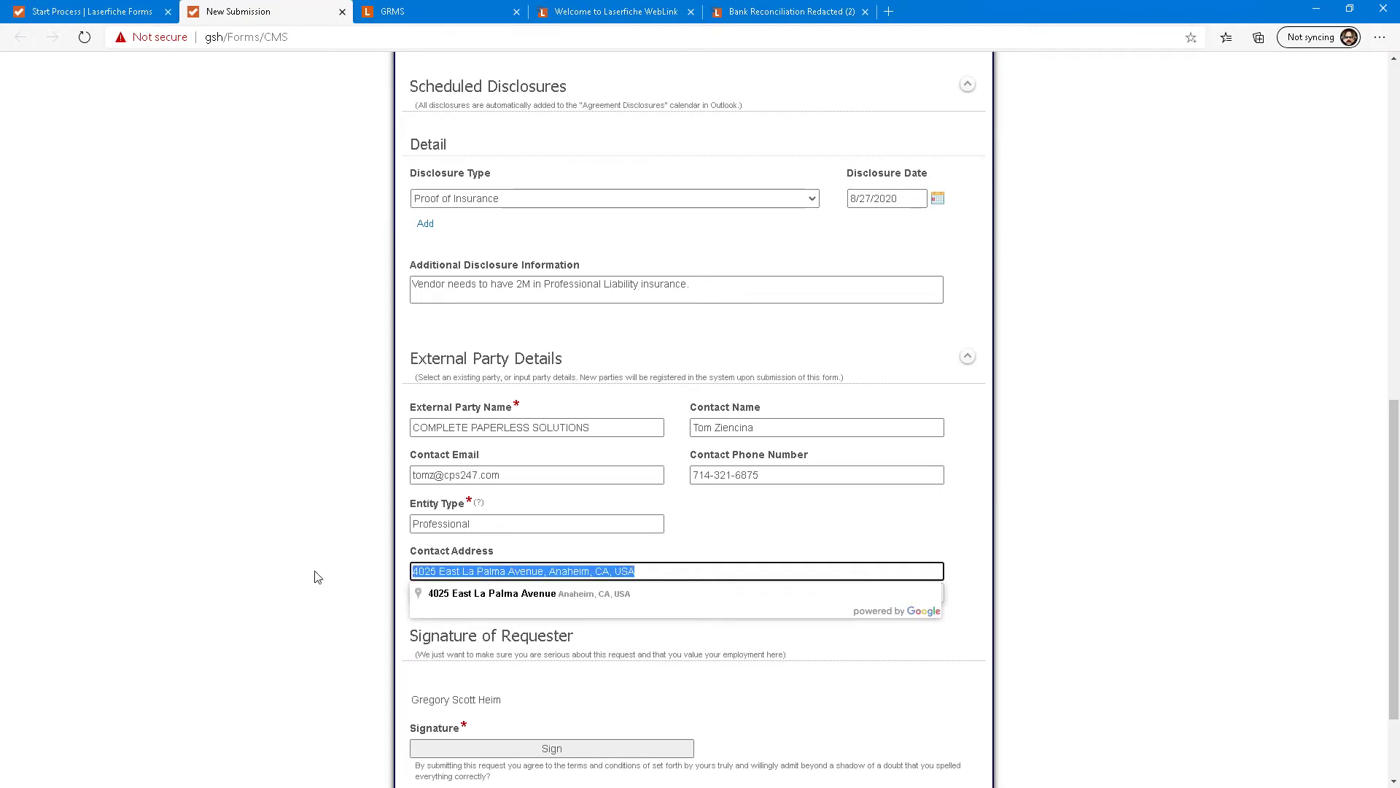
{"action": "key", "text": "BackSpace"}
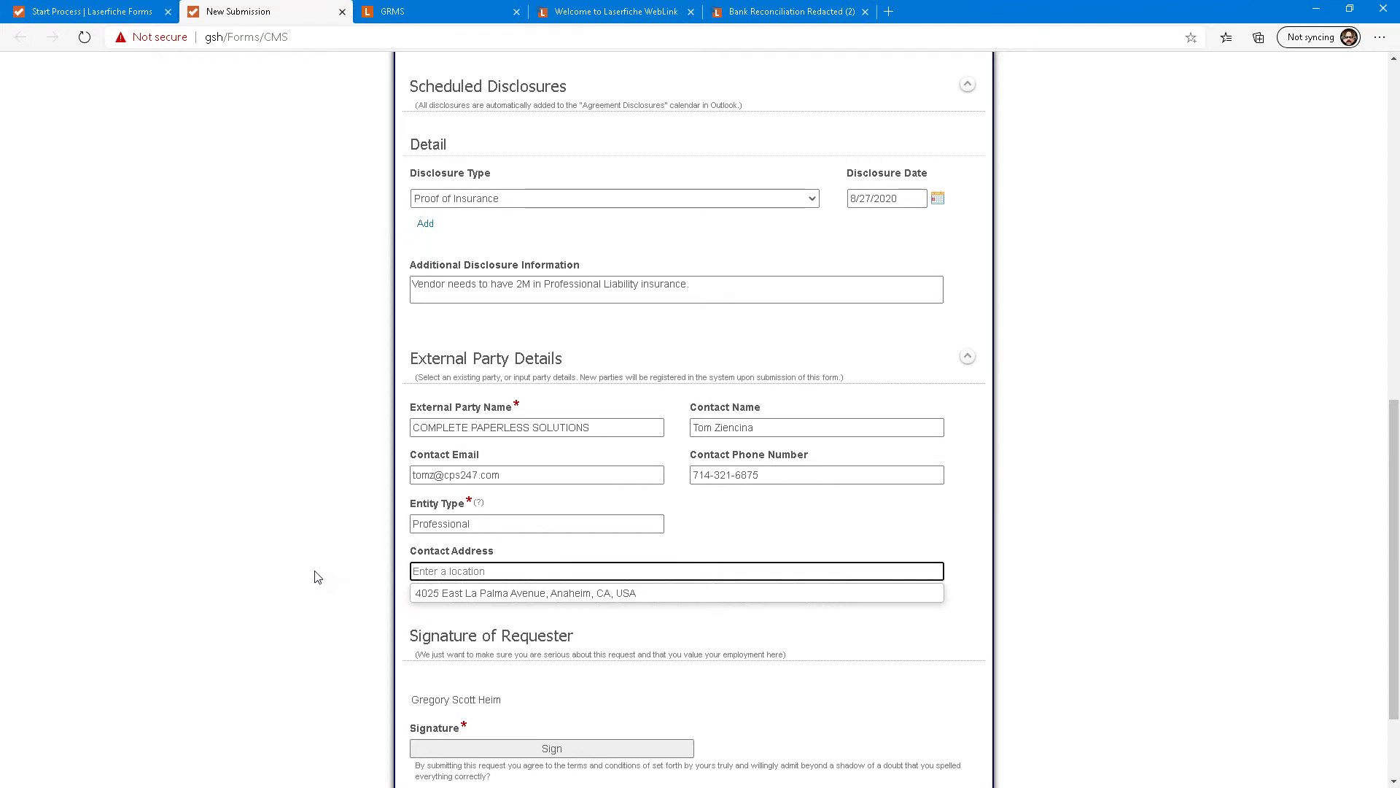
{"action": "type", "text": "1234"}
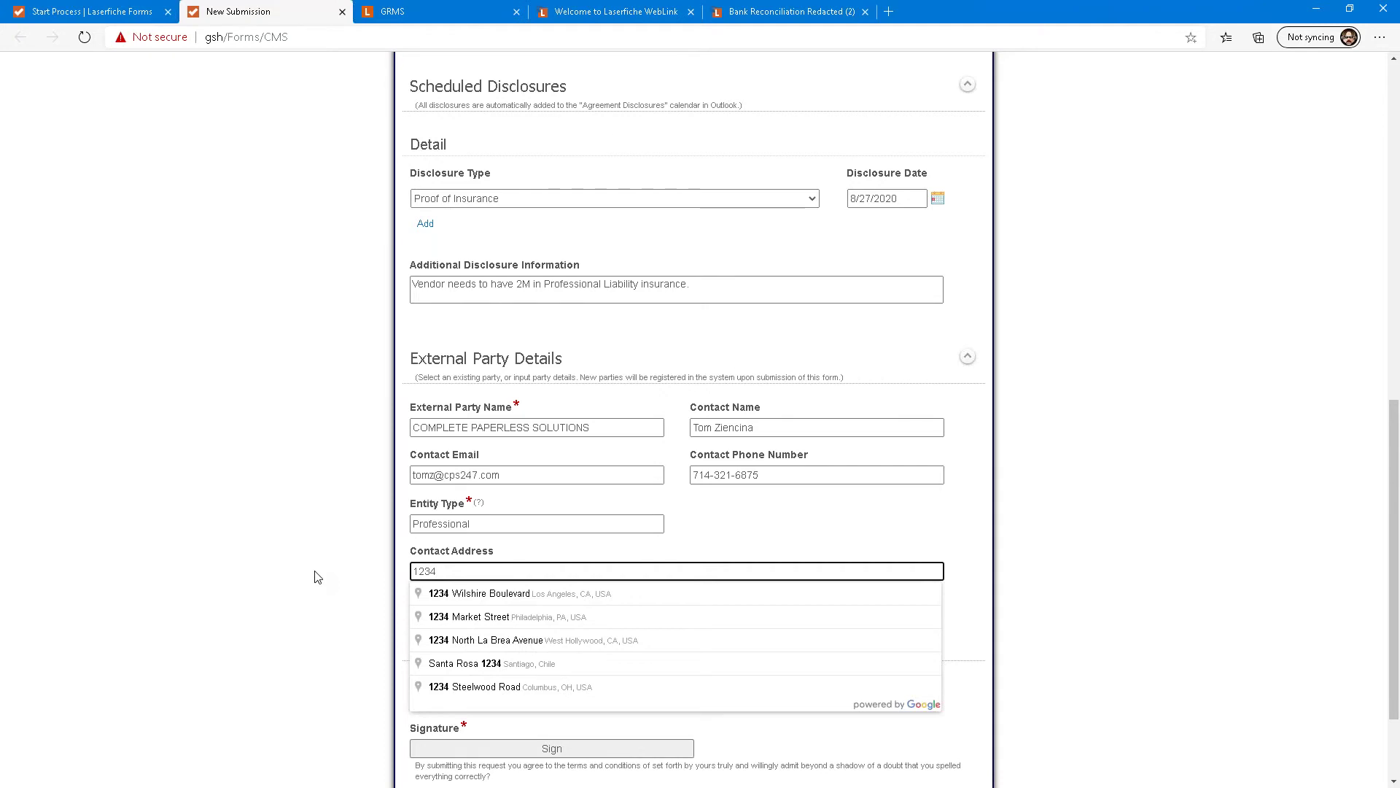
{"action": "type", "text": " oak"}
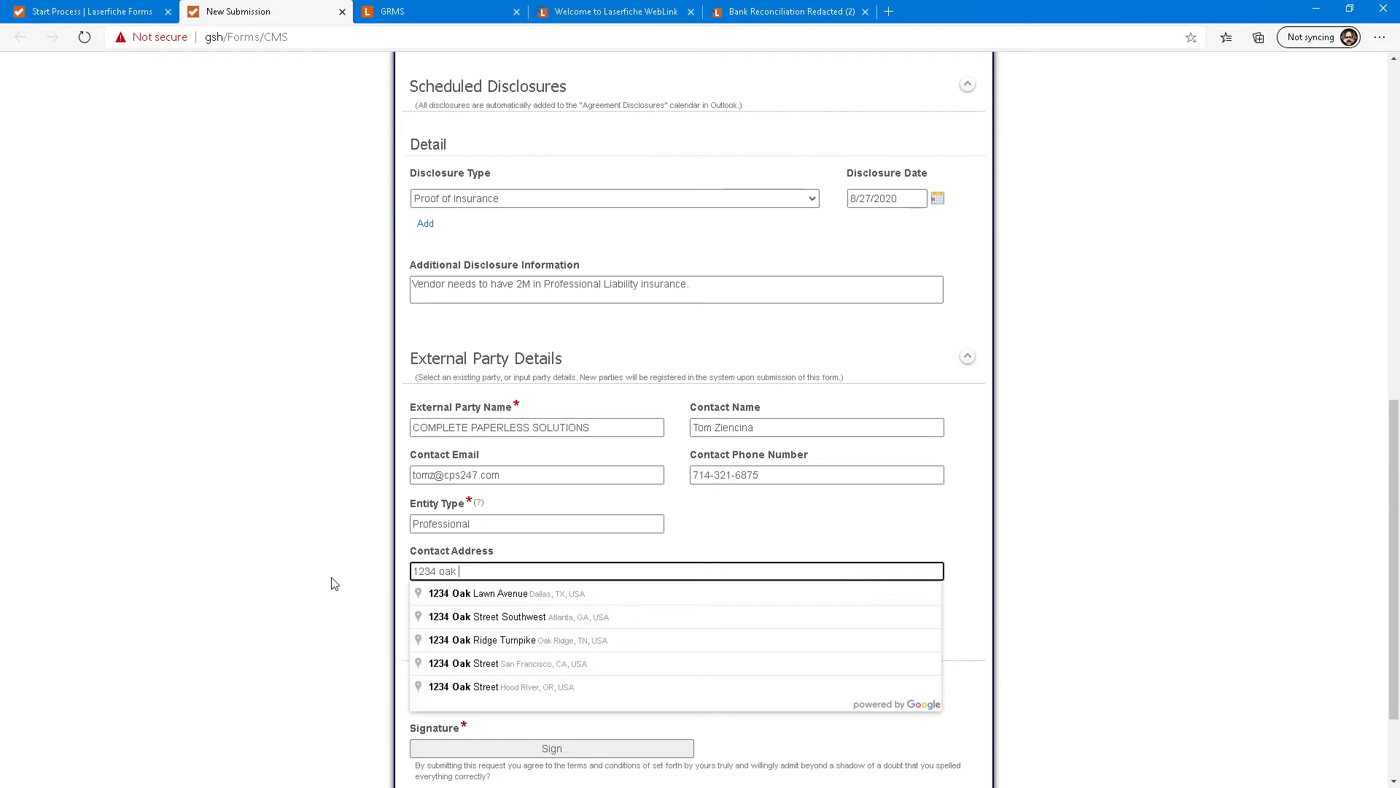
{"action": "left_click", "coordinate": [499, 665]}
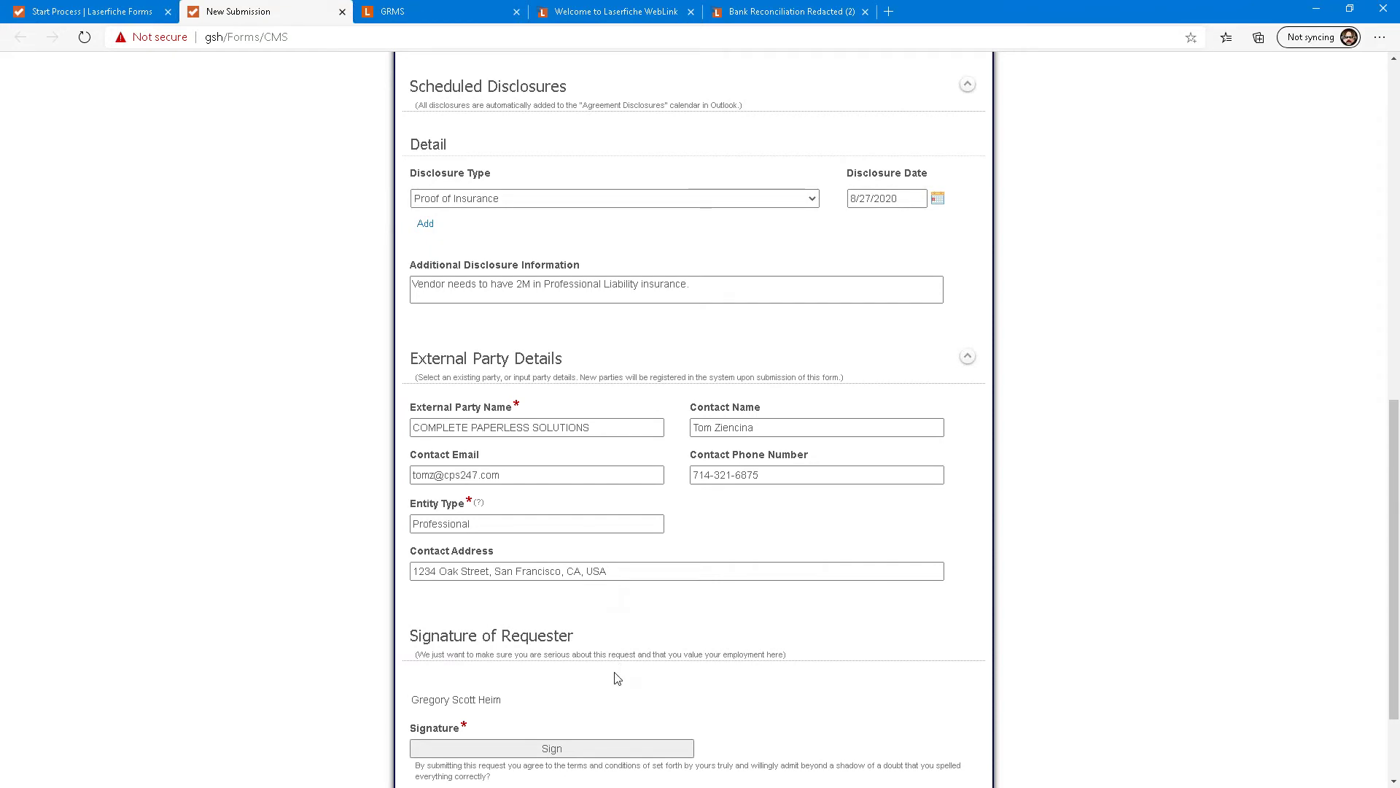
{"action": "scroll", "coordinate": [612, 674], "scroll_direction": "down", "scroll_amount": 3}
- Apply the requester's signature and submit the contract request
{"action": "left_click", "coordinate": [518, 619]}
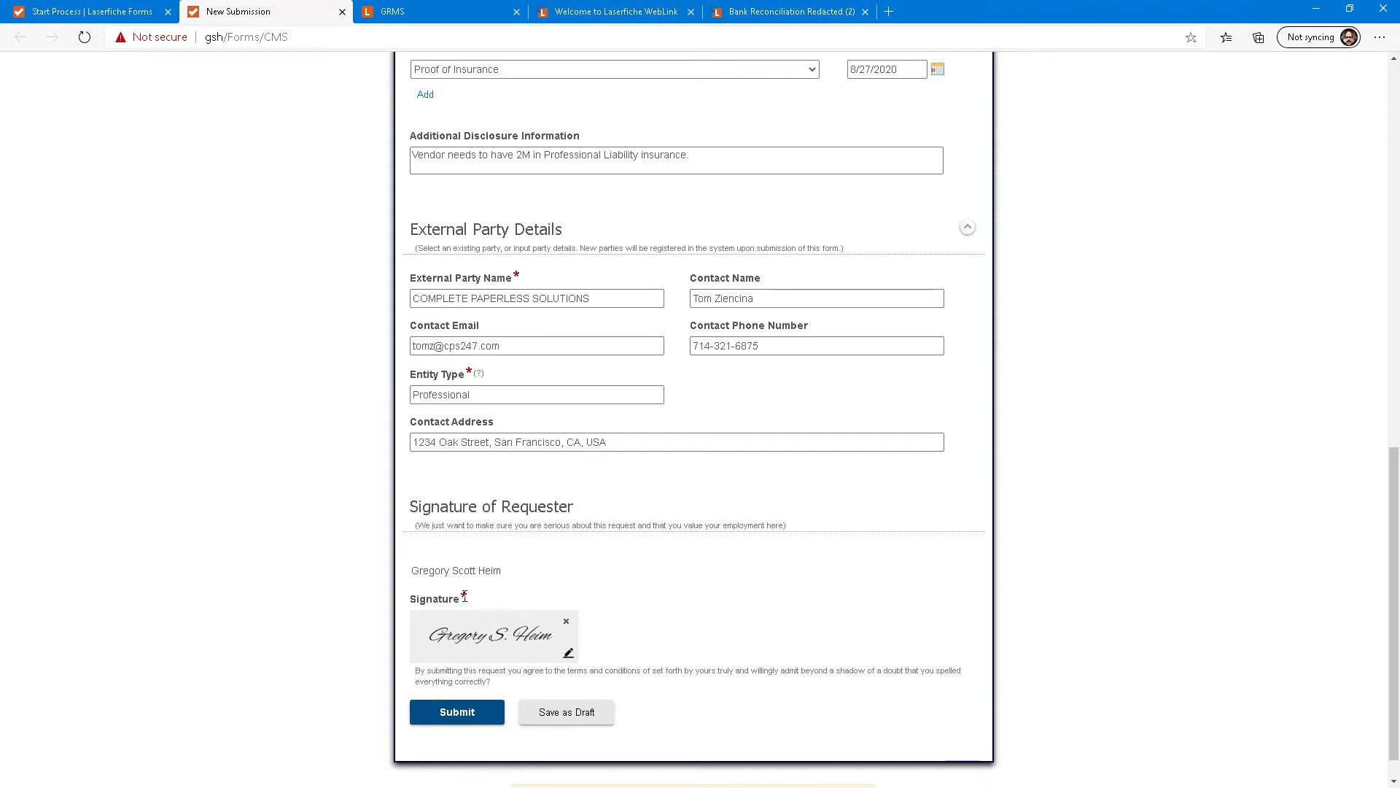
{"action": "double_click", "coordinate": [463, 599]}
{"action": "right_click", "coordinate": [514, 638]}
{"action": "key", "text": "Escape"}
{"action": "left_click", "coordinate": [499, 717]}
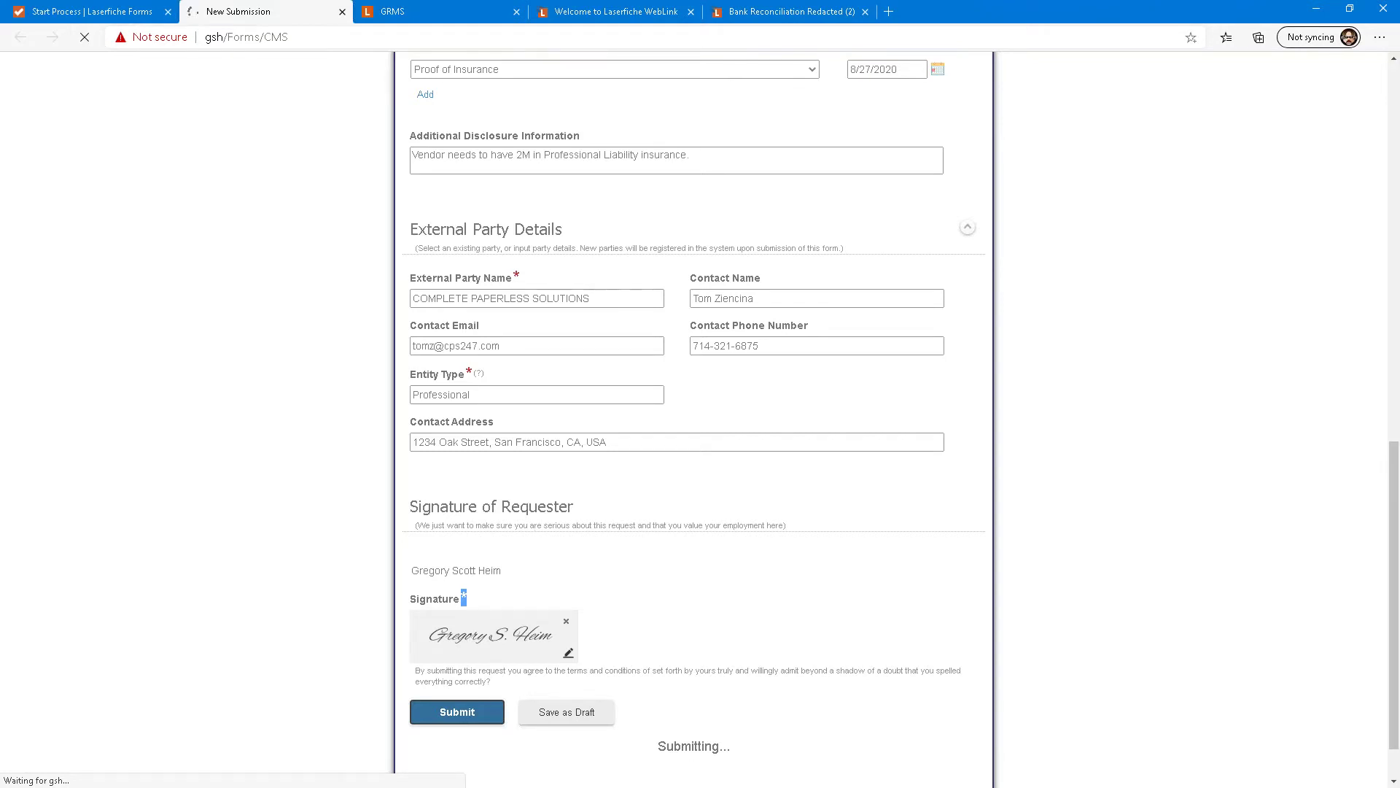
- Check the submission confirmation page, then bring up the Inbox task list
{"action": "left_click", "coordinate": [117, 19]}
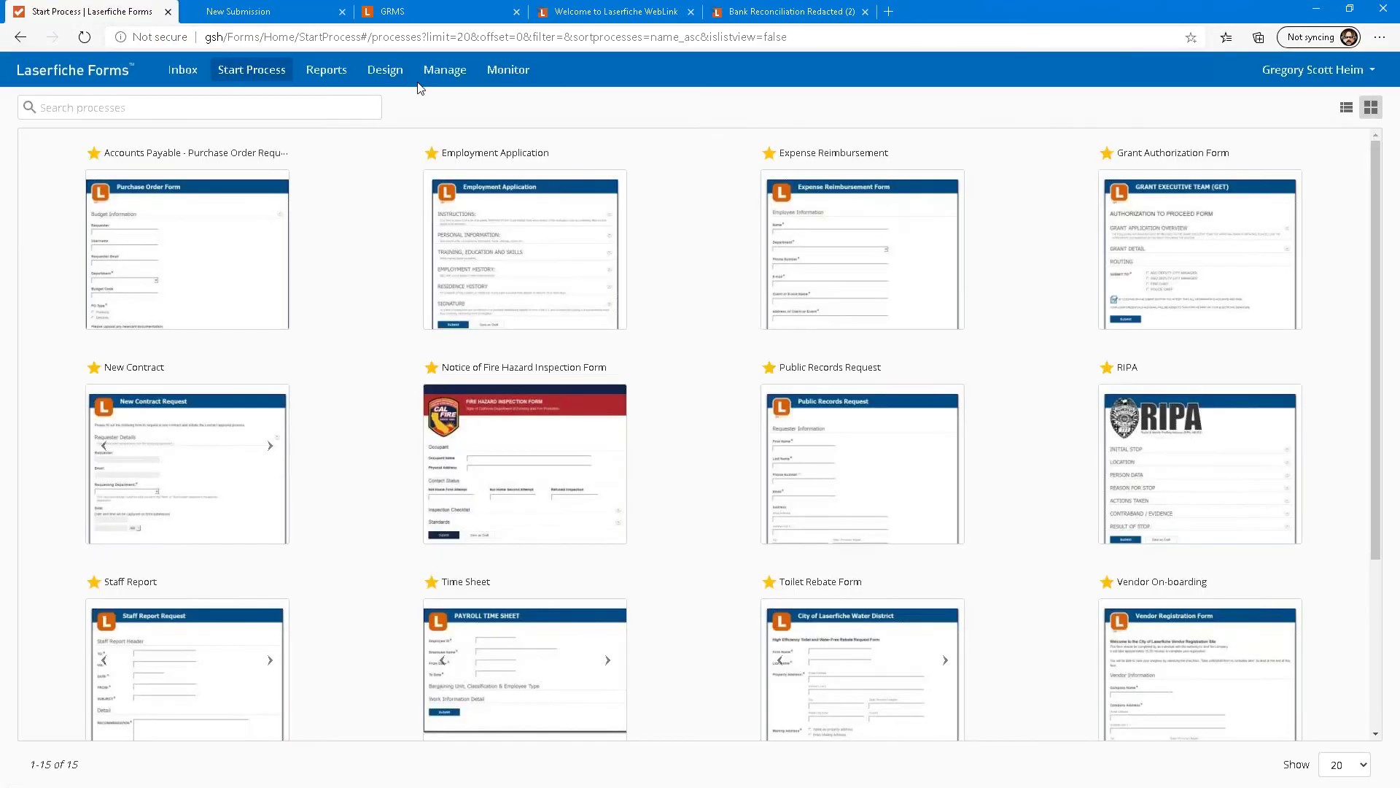
{"action": "left_click", "coordinate": [195, 73]}
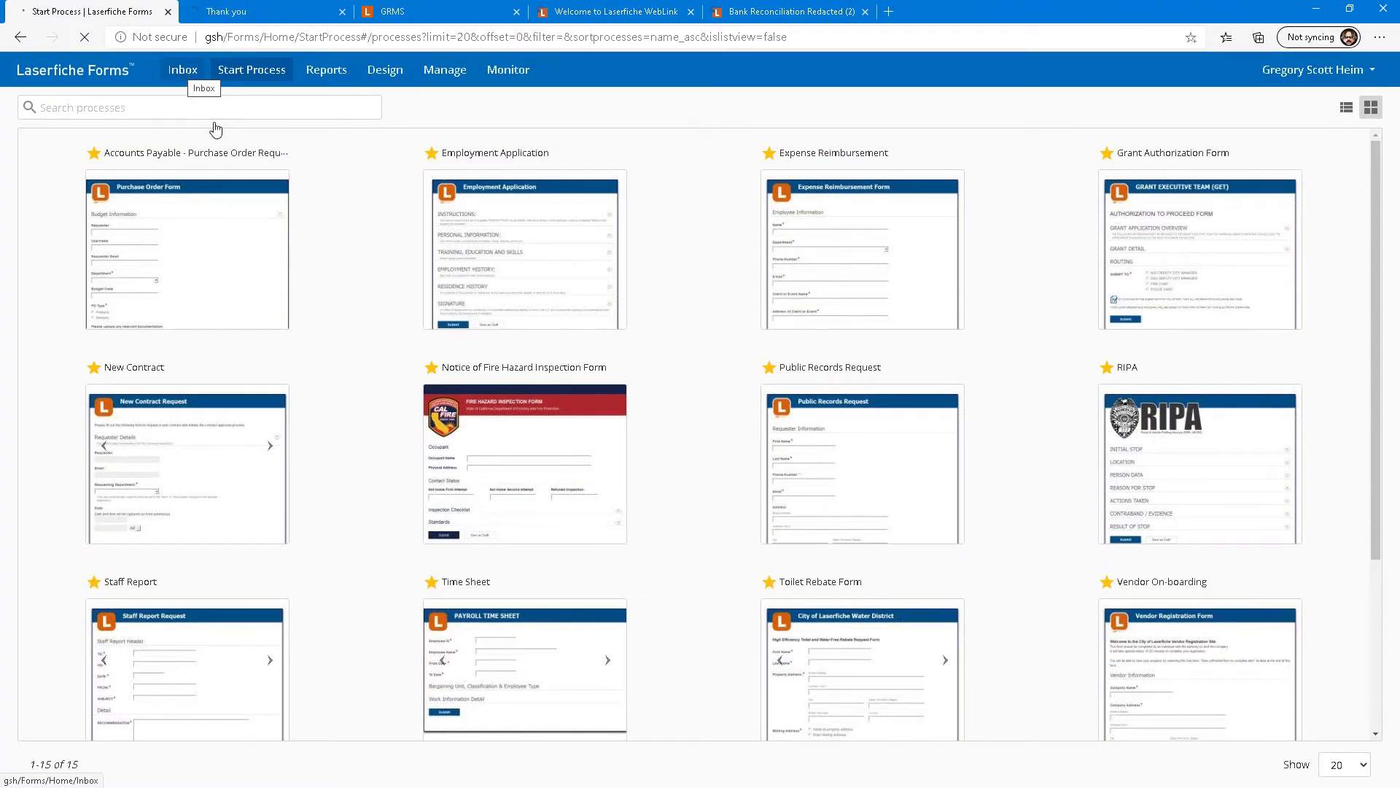
{"action": "left_click", "coordinate": [263, 14]}
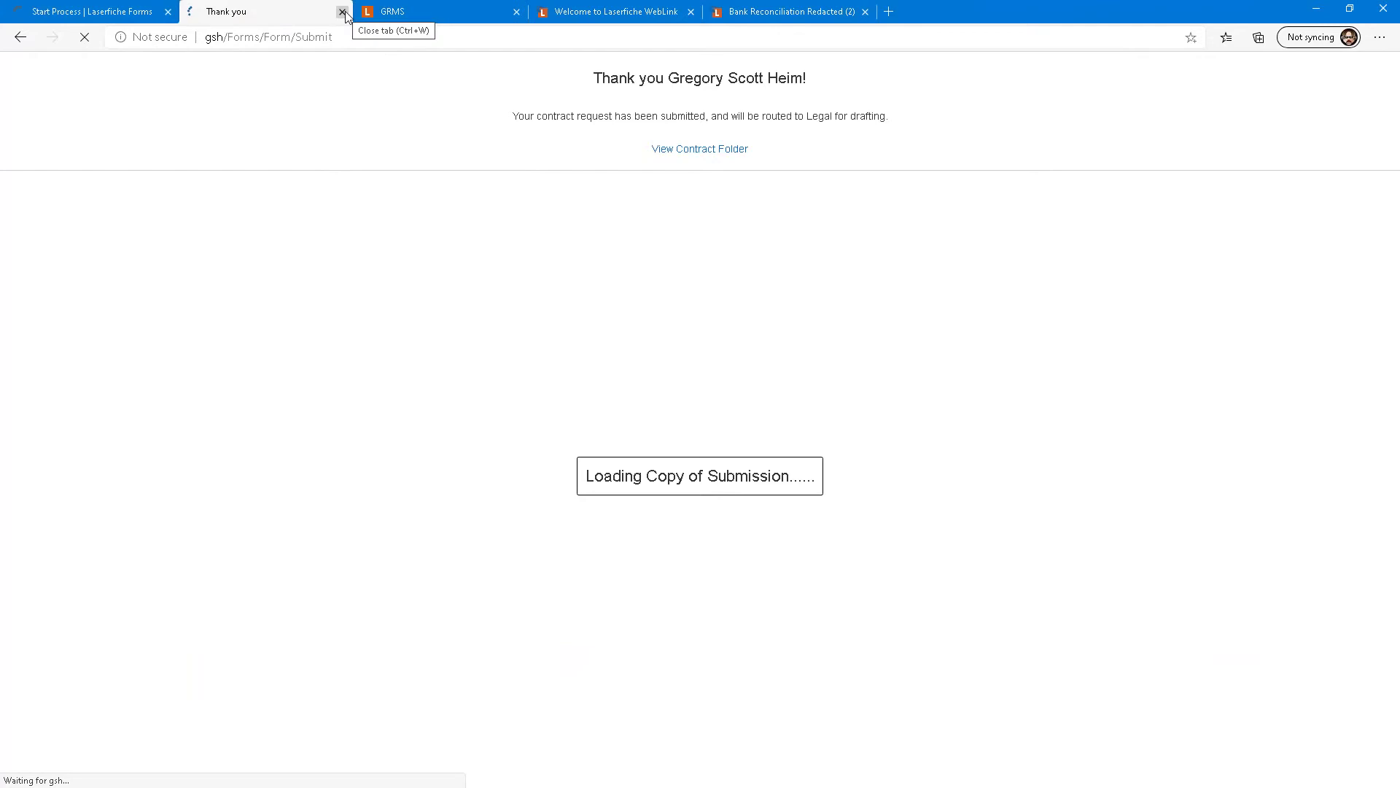
{"action": "left_click", "coordinate": [135, 11]}
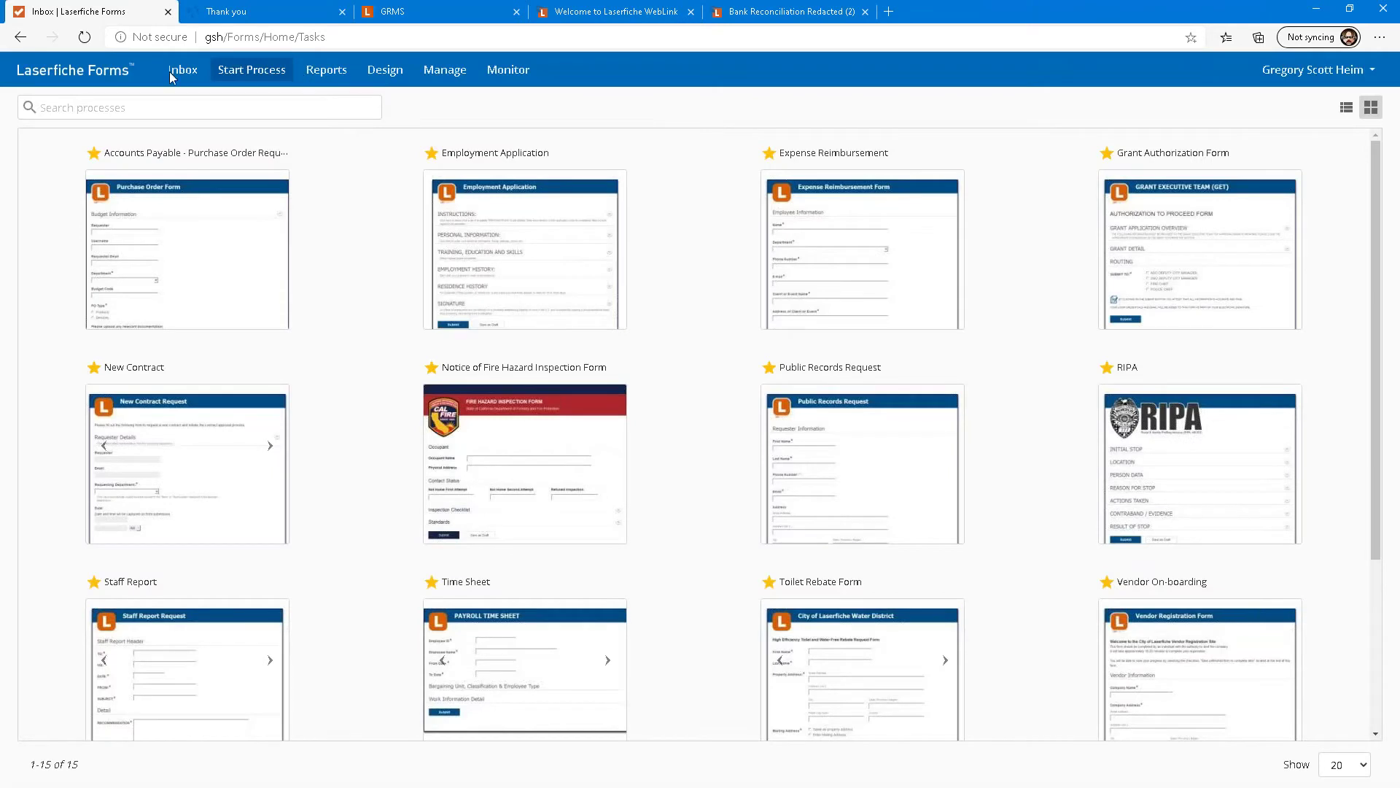
{"action": "left_click", "coordinate": [177, 71]}
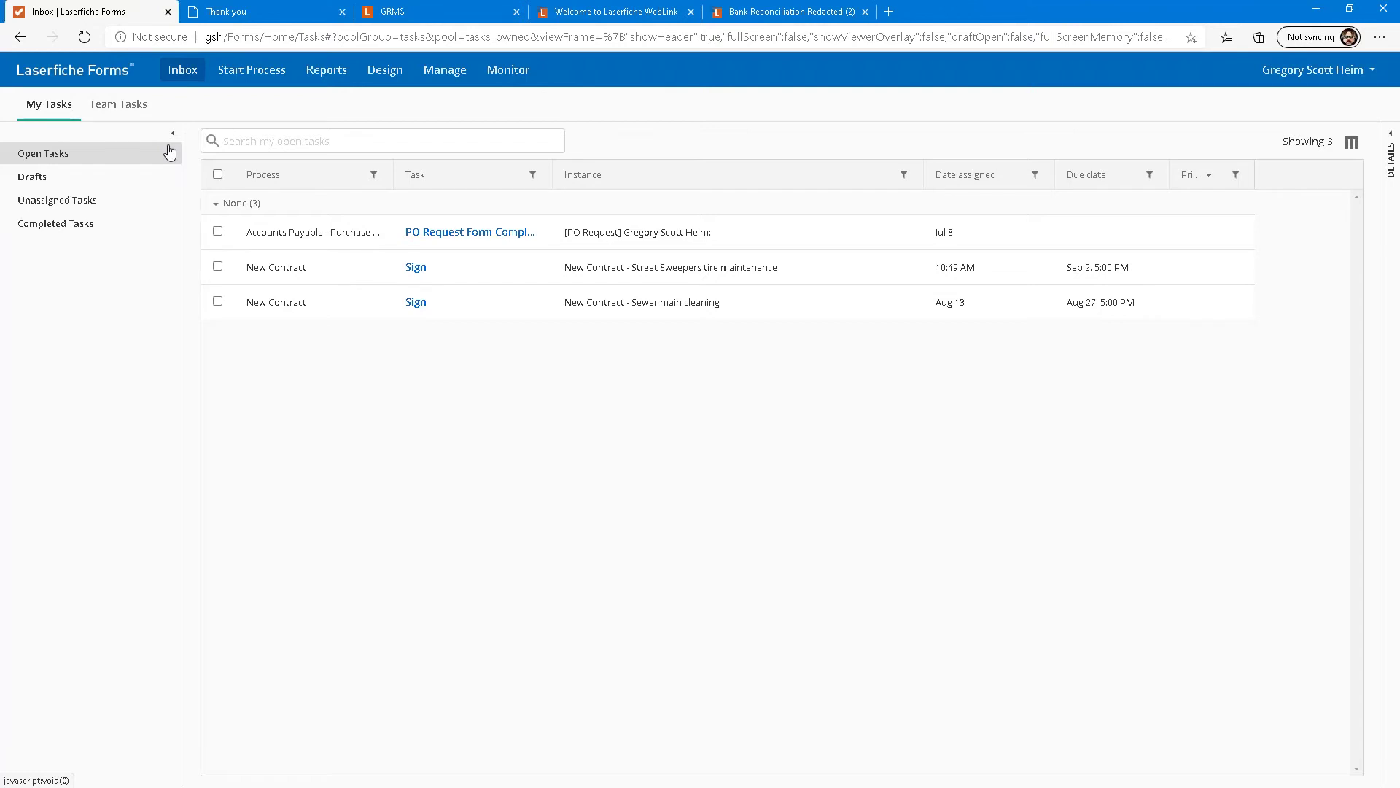
- Reassign the team's unassigned Contract Management Implementation draft task to your own ADMIN account
{"action": "left_click", "coordinate": [131, 113]}
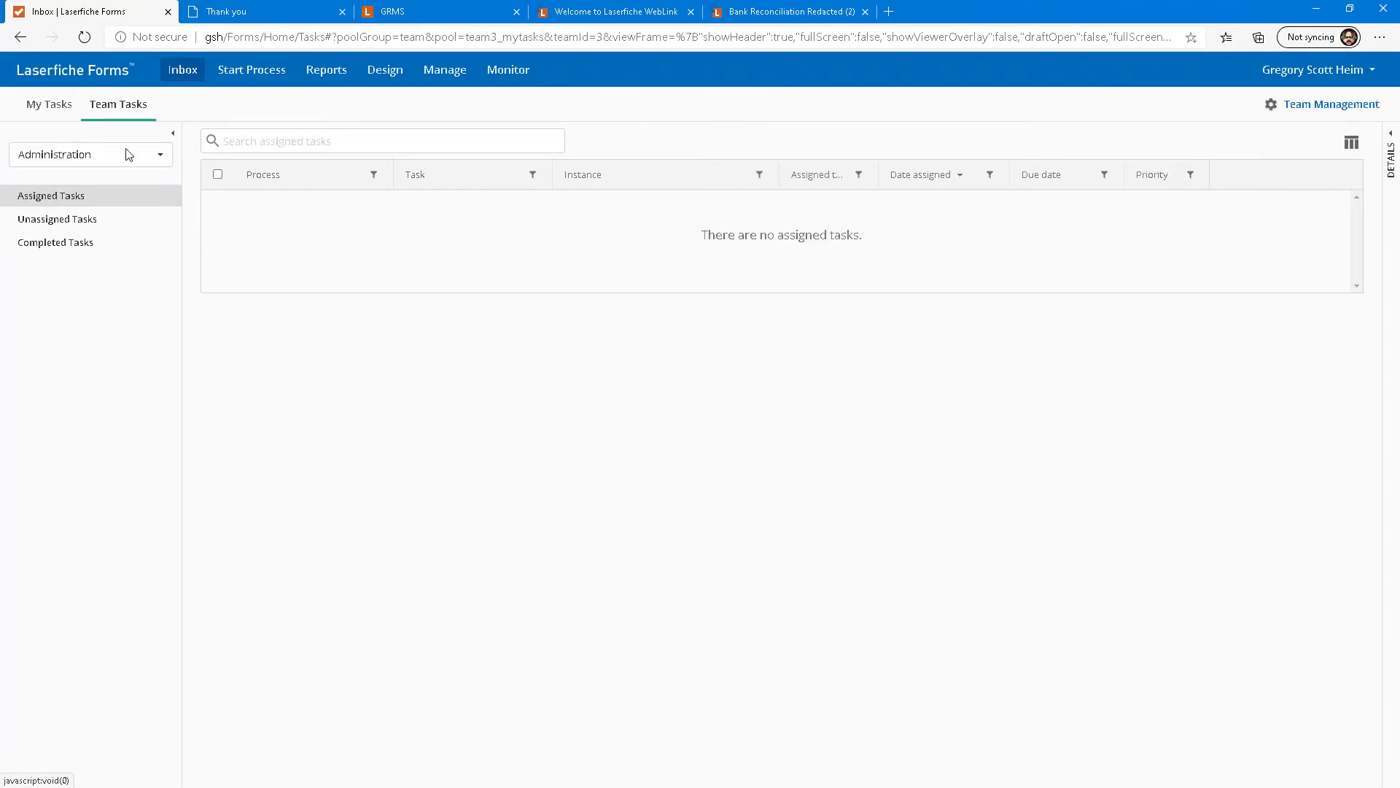
{"action": "left_click", "coordinate": [66, 227]}
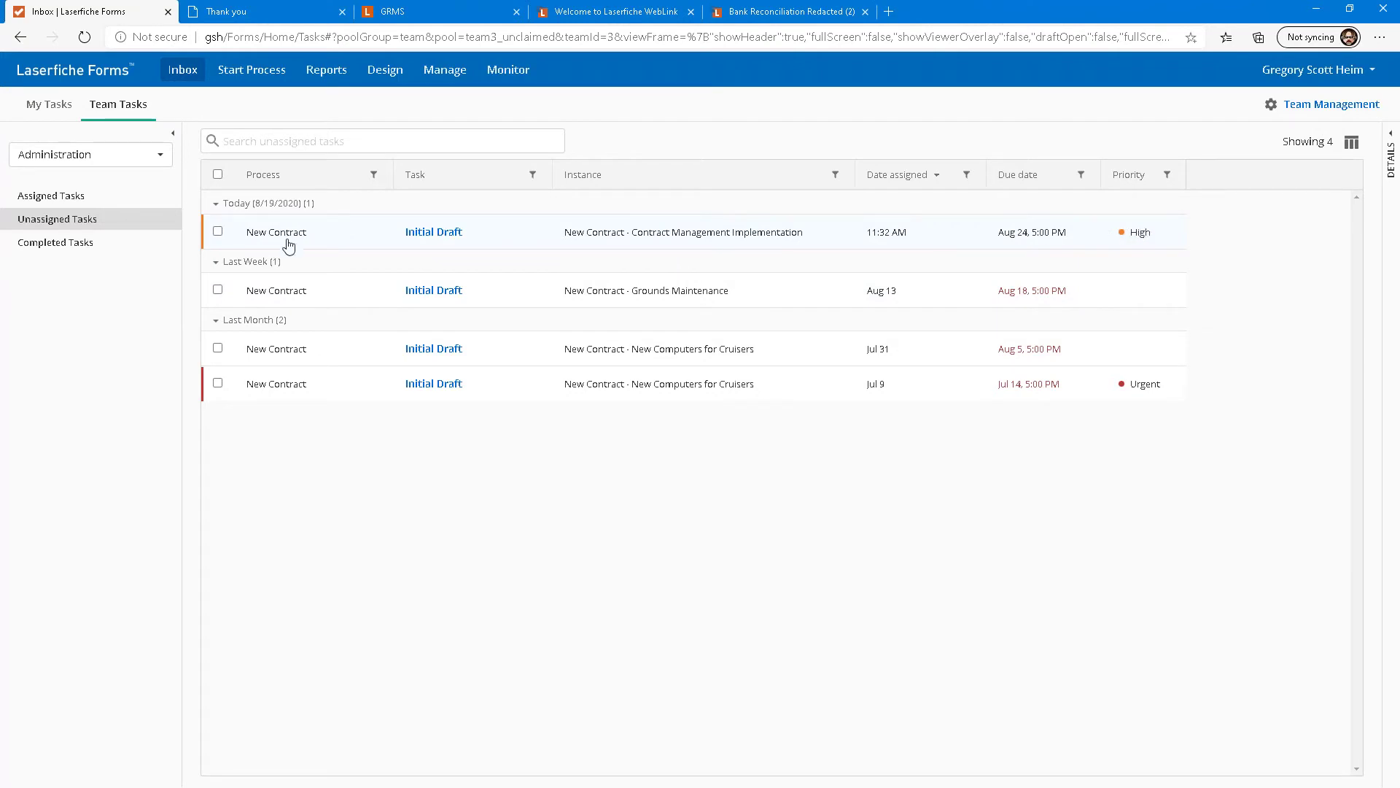
{"action": "left_click", "coordinate": [218, 232]}
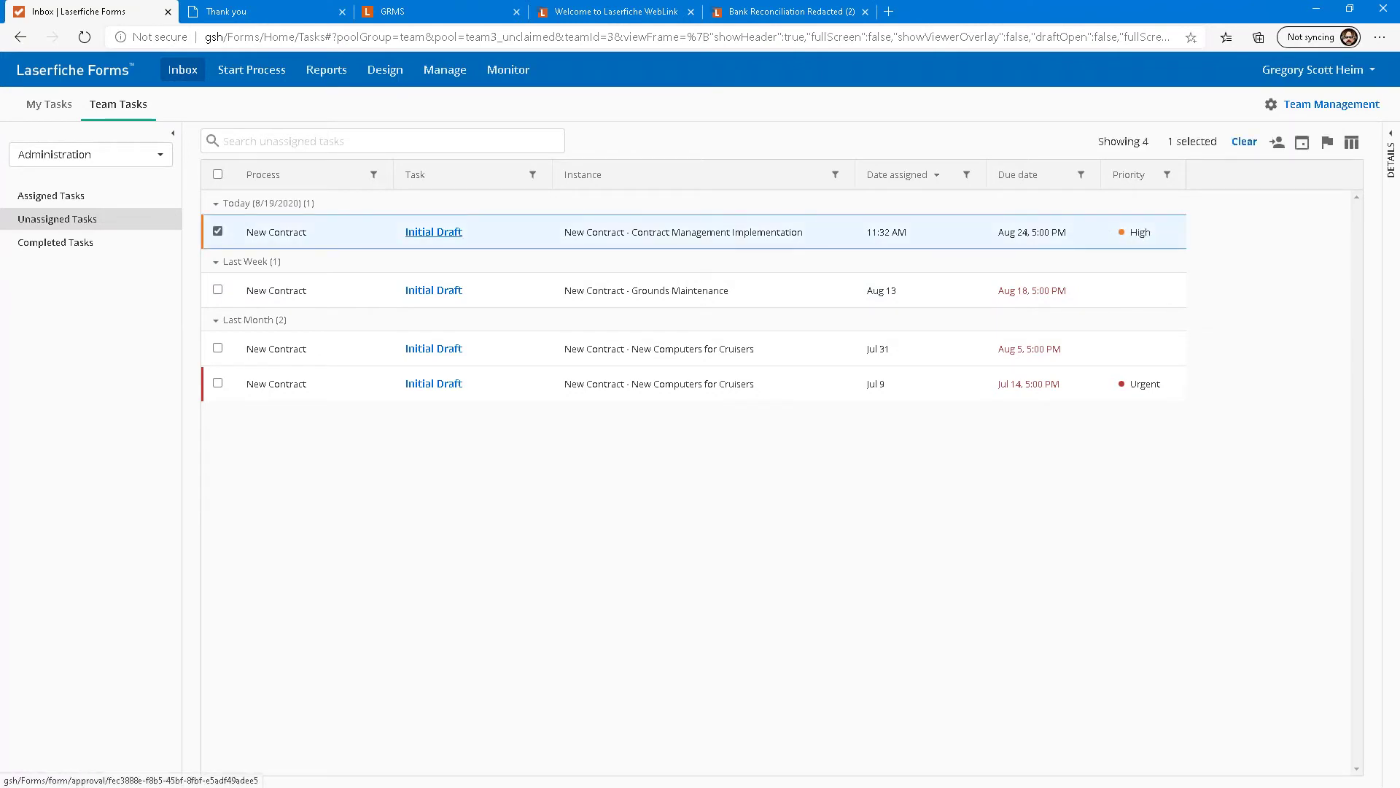
{"action": "left_click", "coordinate": [1277, 143]}
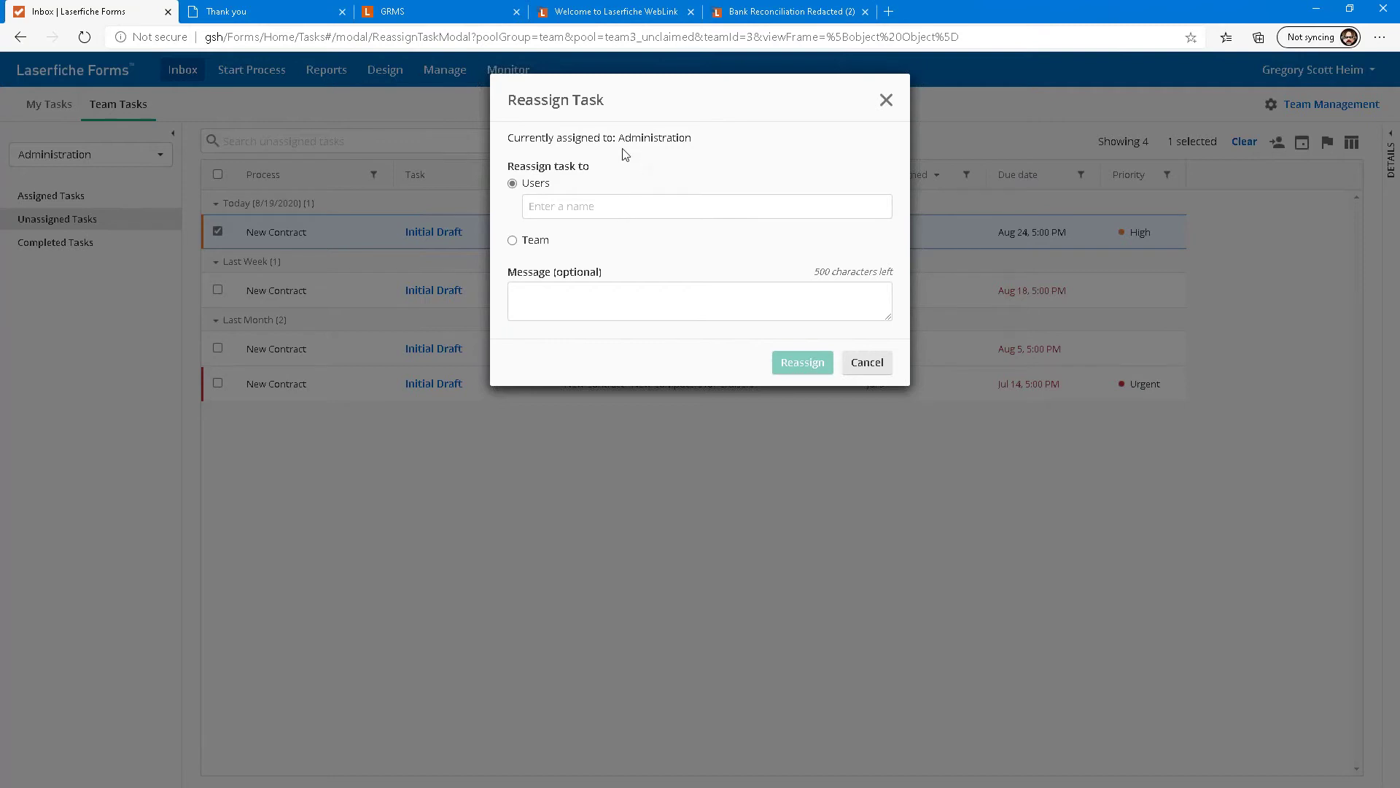
{"action": "left_click_drag", "start_coordinate": [690, 137], "coordinate": [618, 137]}
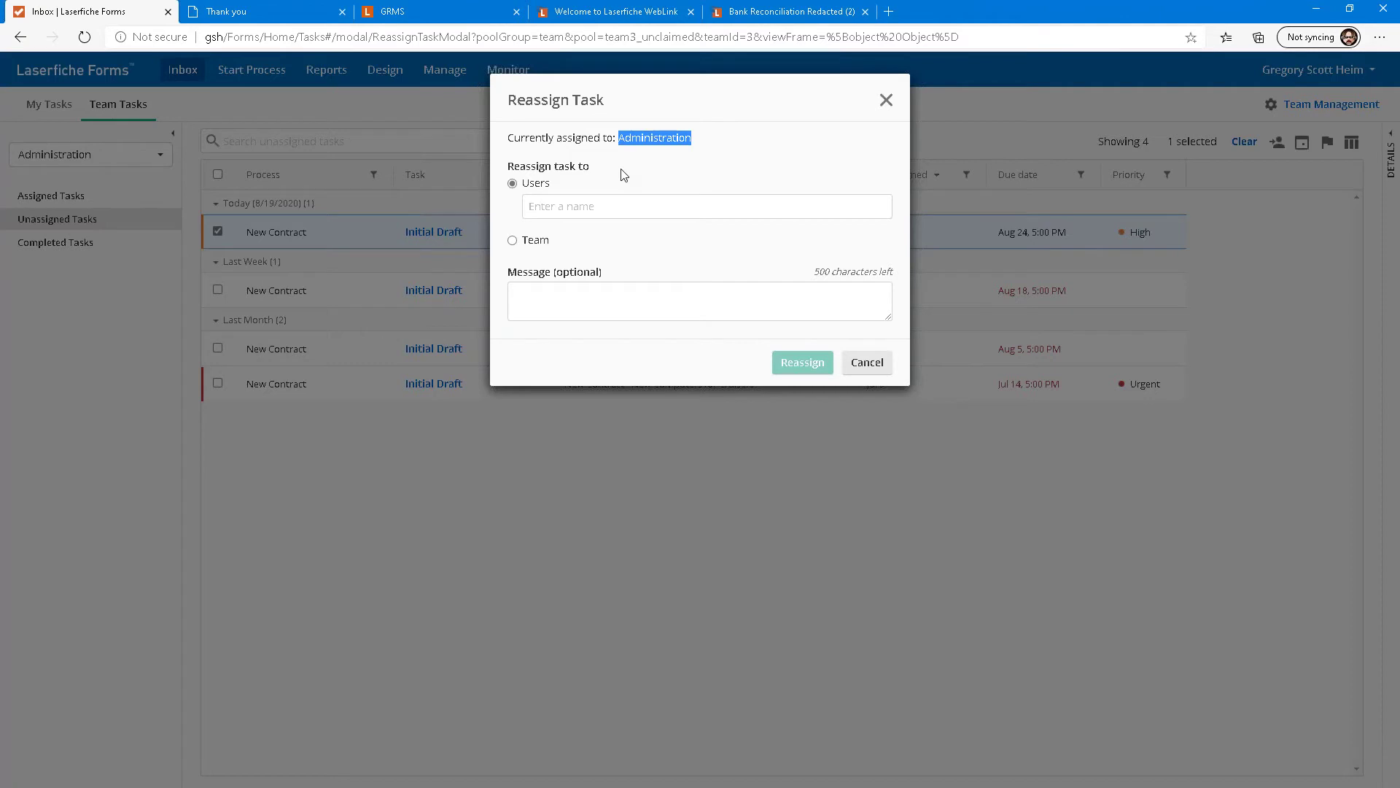
{"action": "left_click", "coordinate": [606, 211]}
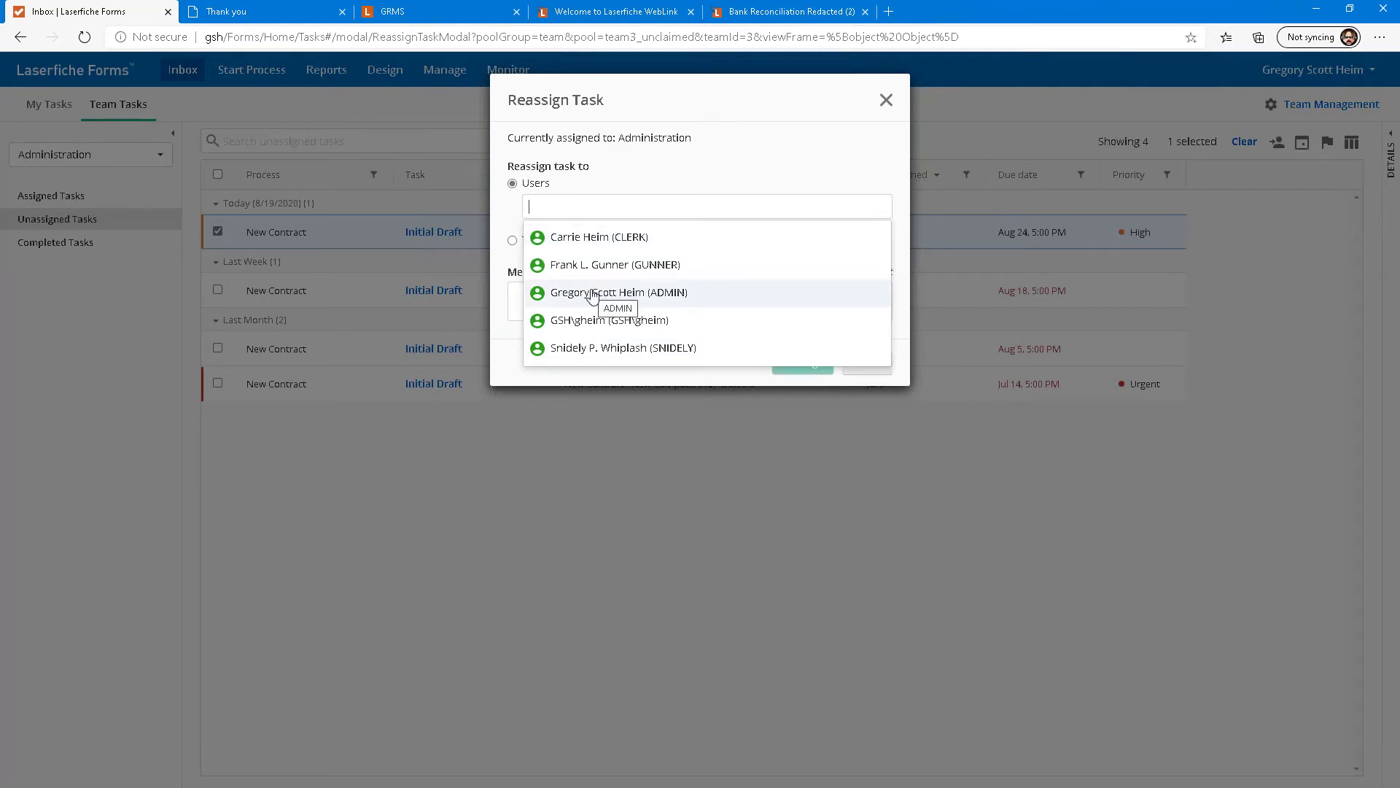
{"action": "left_click", "coordinate": [592, 294]}
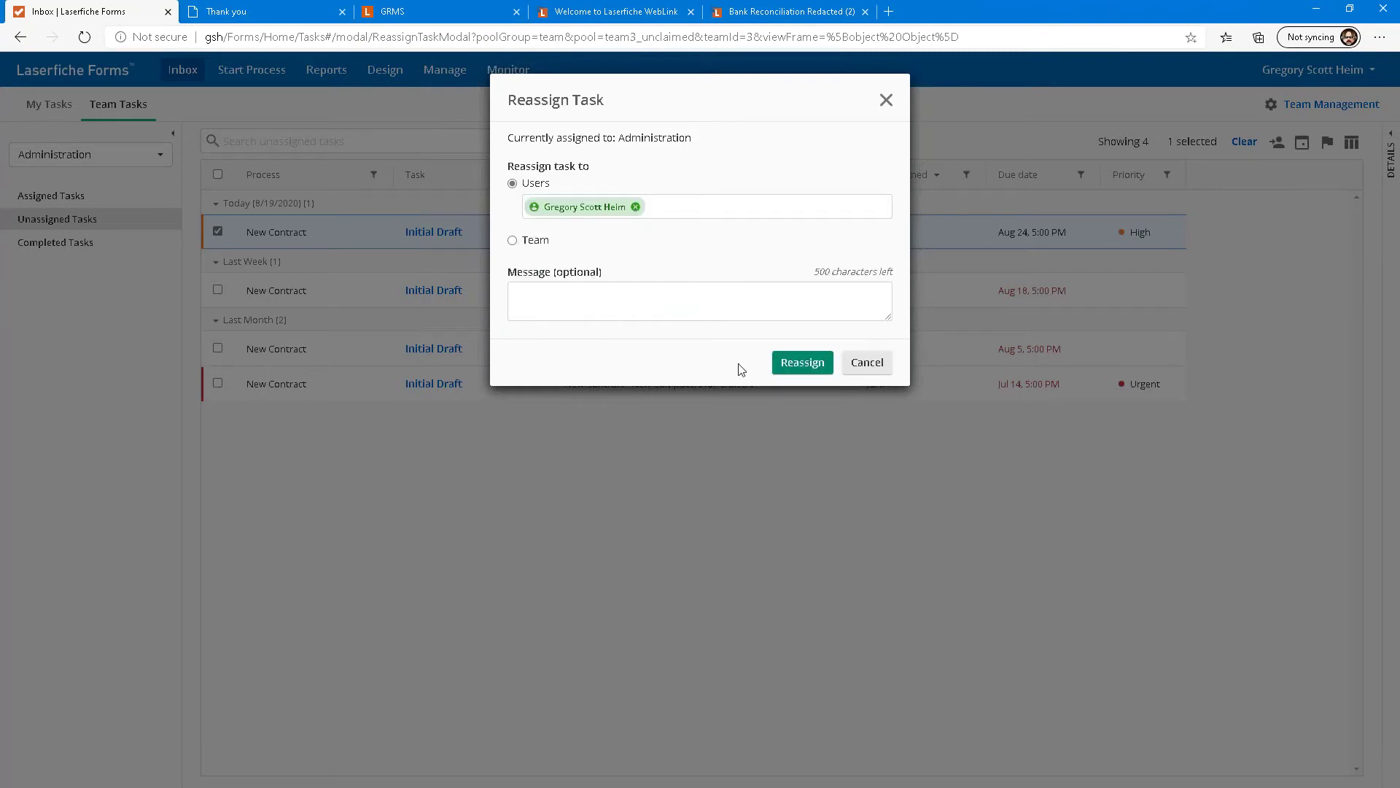
{"action": "left_click", "coordinate": [824, 372]}
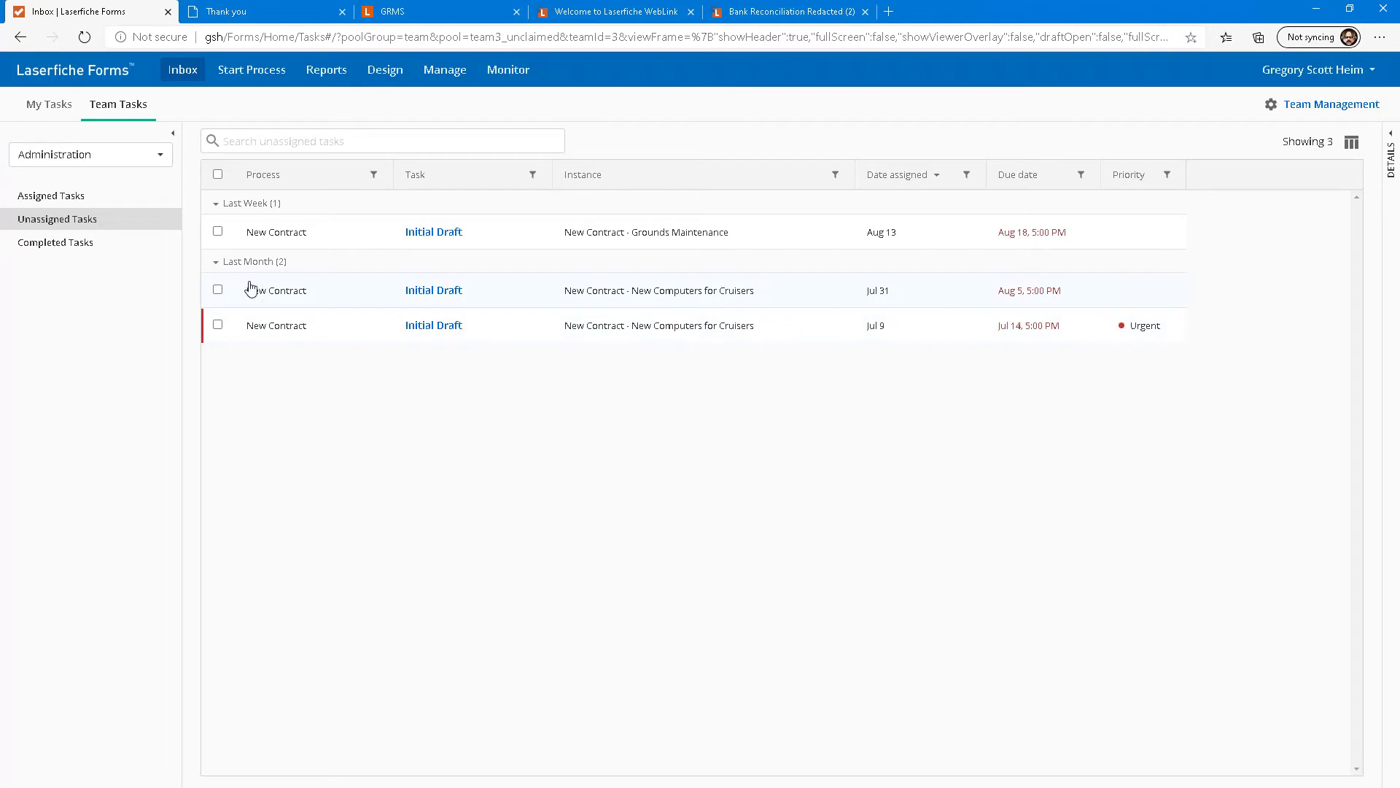
- Open the Contract Management Implementation Initial Draft task from My Open Tasks and select 'Insert clauses from library'
{"action": "left_click", "coordinate": [45, 106]}
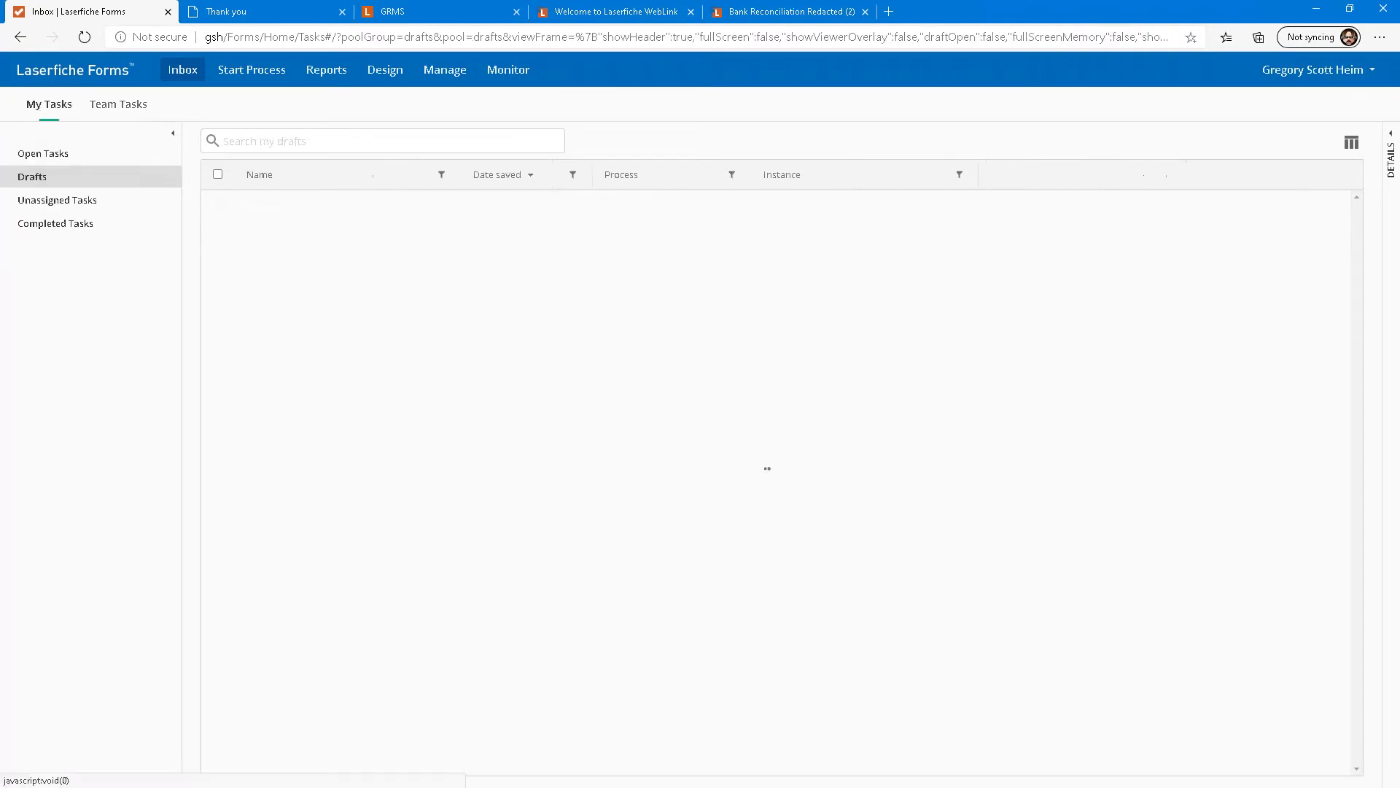
{"action": "left_click", "coordinate": [44, 153]}
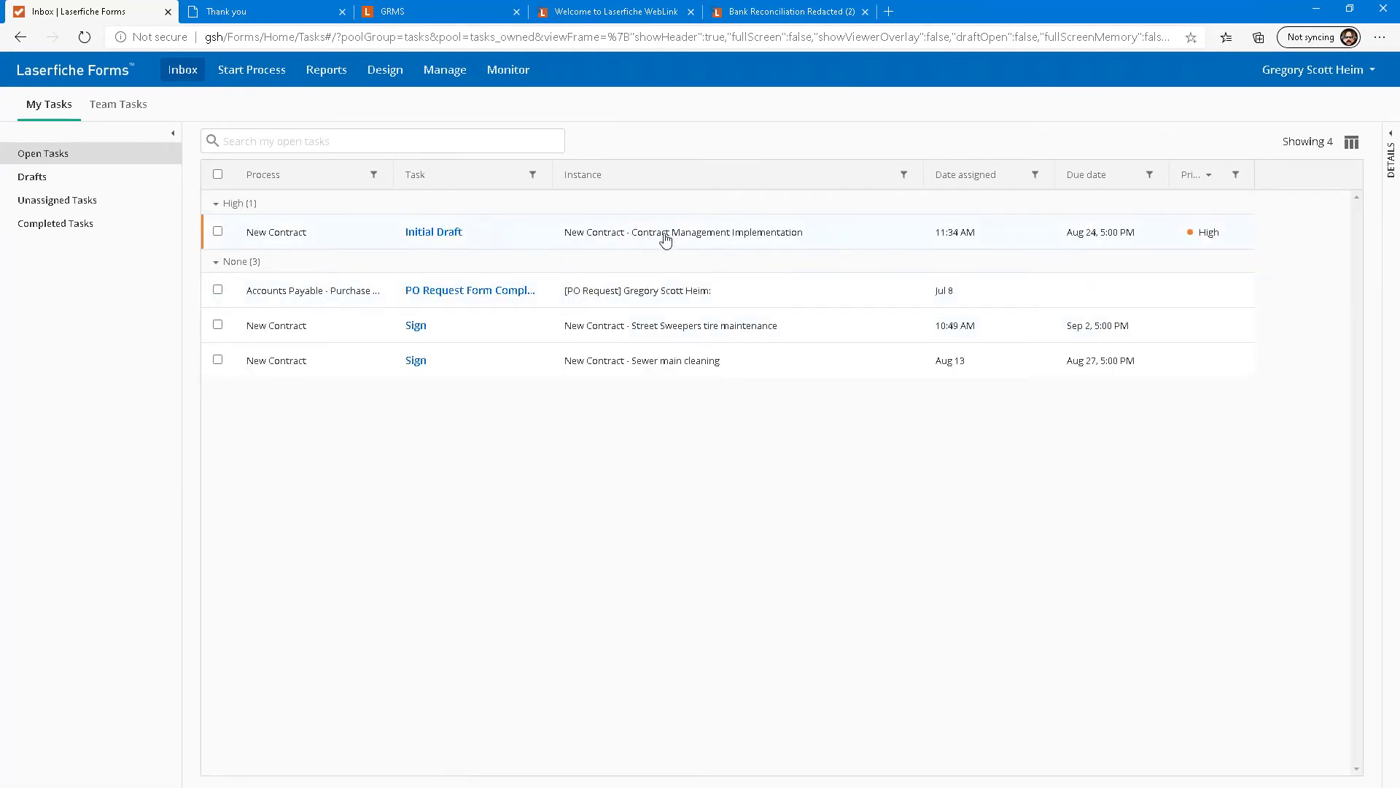
{"action": "left_click", "coordinate": [430, 235]}
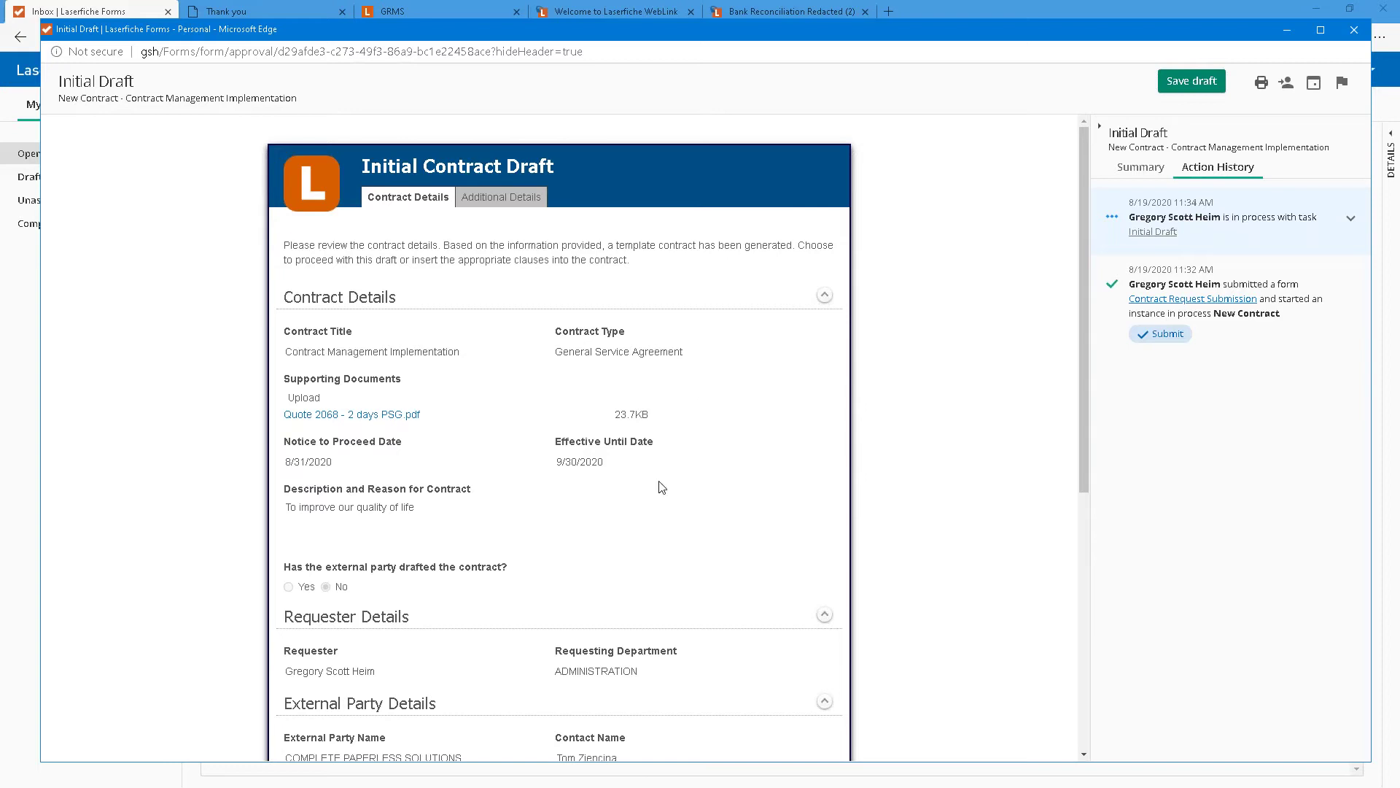
{"action": "scroll", "coordinate": [540, 490], "scroll_direction": "down", "scroll_amount": 5}
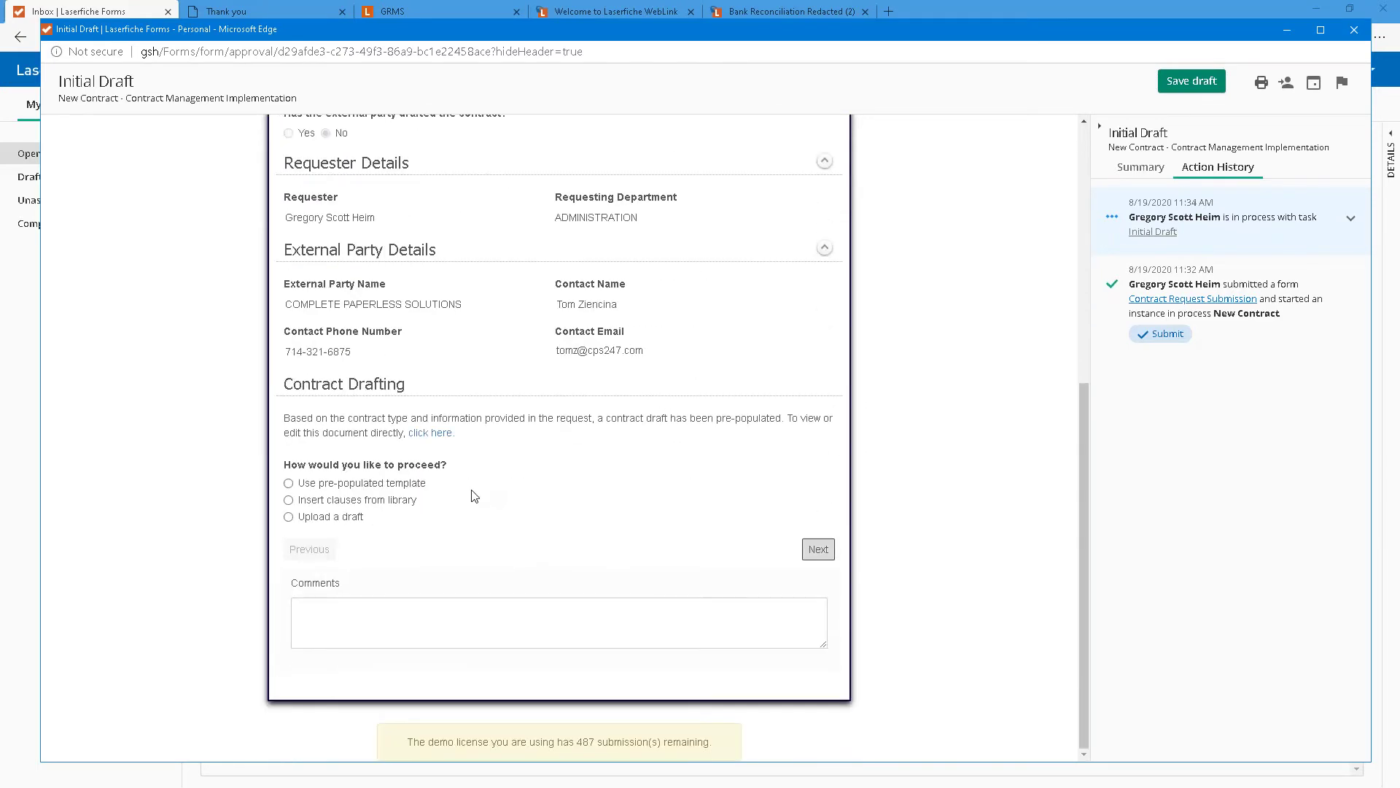
{"action": "left_click", "coordinate": [289, 500]}
- Include the Force Majeure, Right to Audit, Conflict of Interest, Compliance with Laws and Exclusions clauses
{"action": "left_click", "coordinate": [818, 549]}
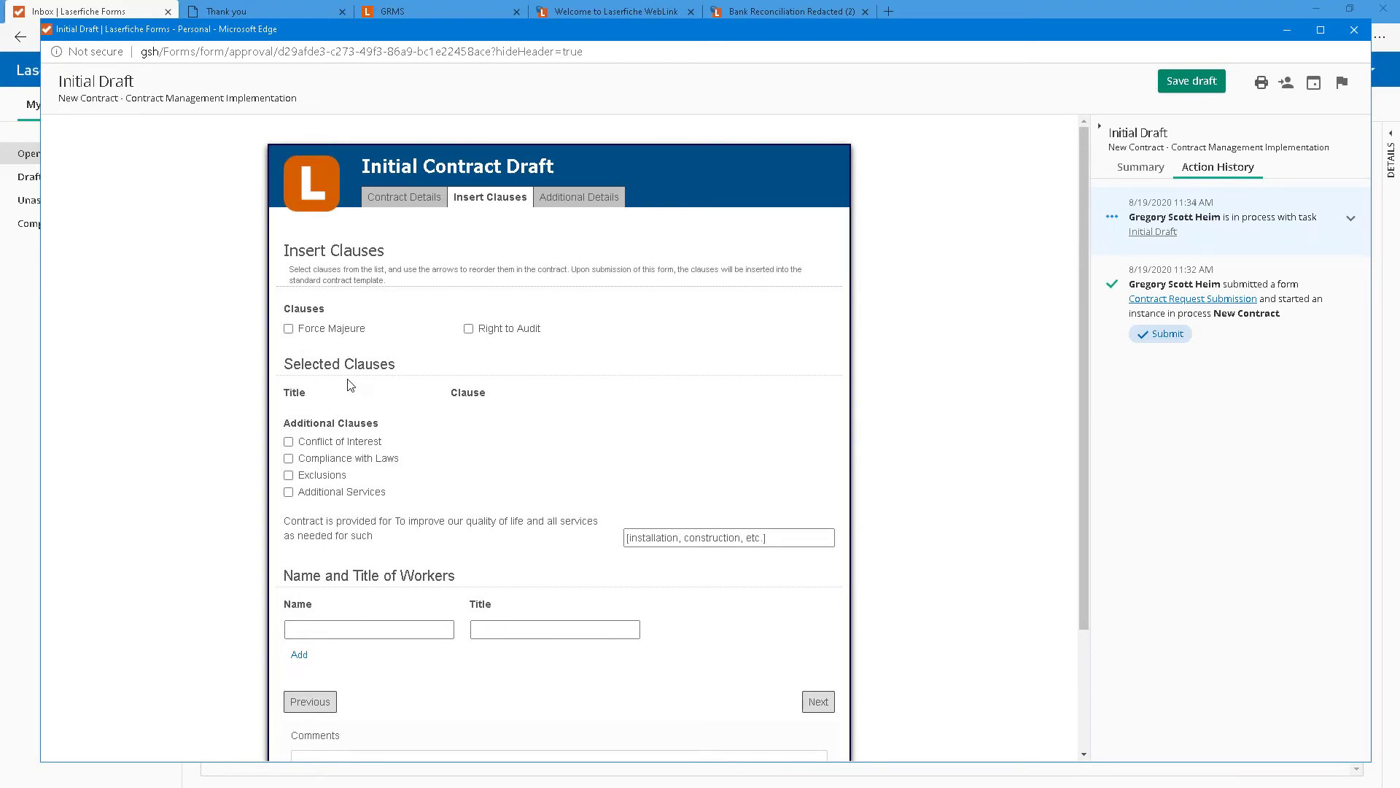
{"action": "left_click", "coordinate": [289, 329]}
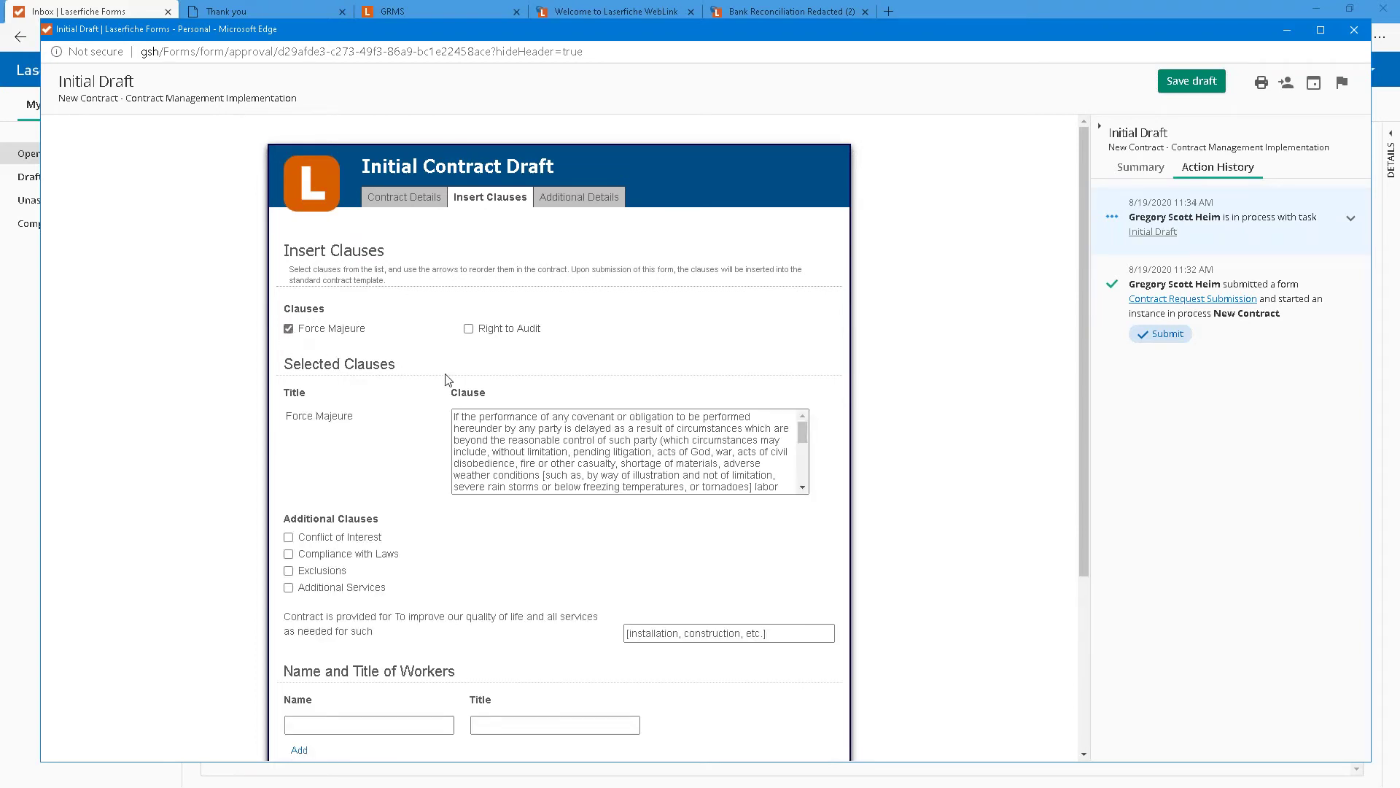
{"action": "left_click_drag", "start_coordinate": [454, 417], "coordinate": [691, 537]}
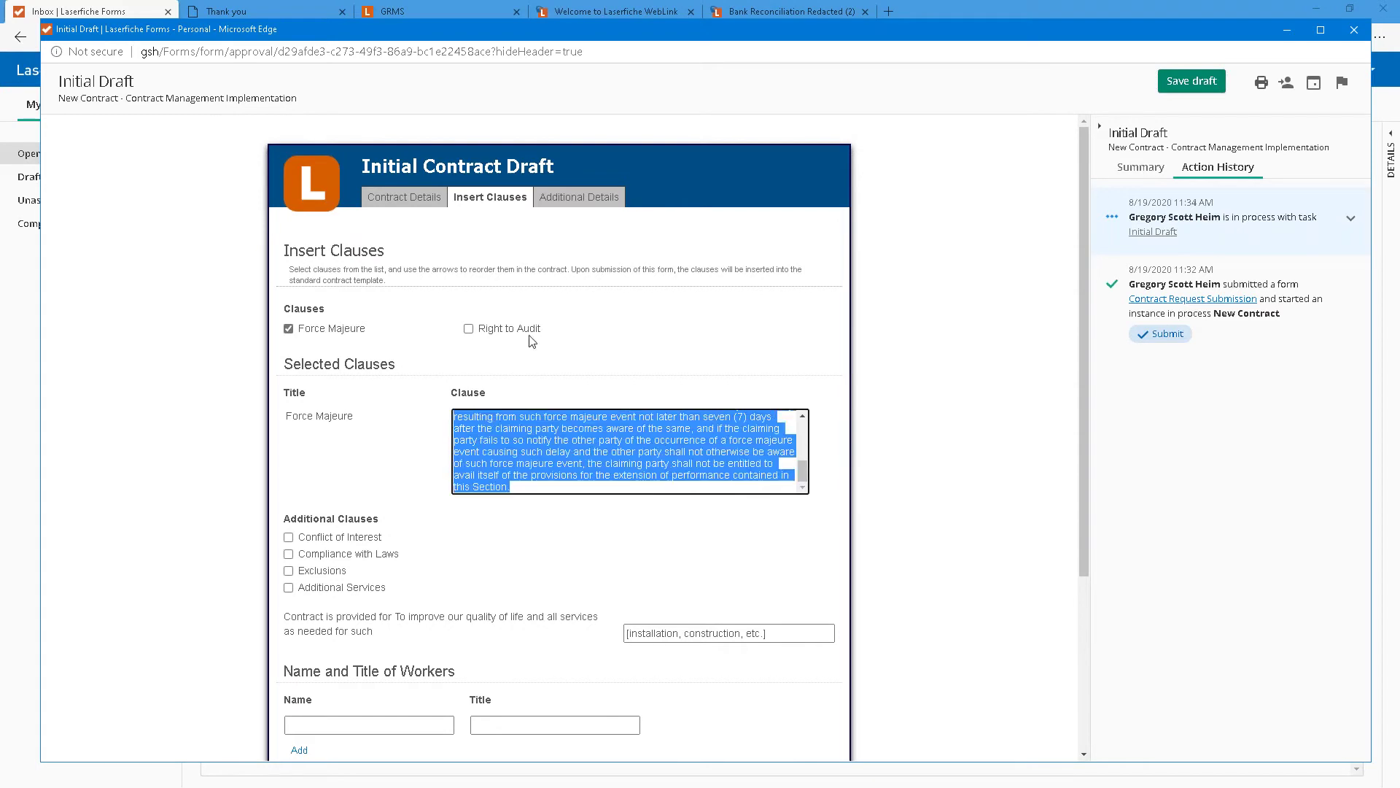
{"action": "left_click", "coordinate": [468, 329]}
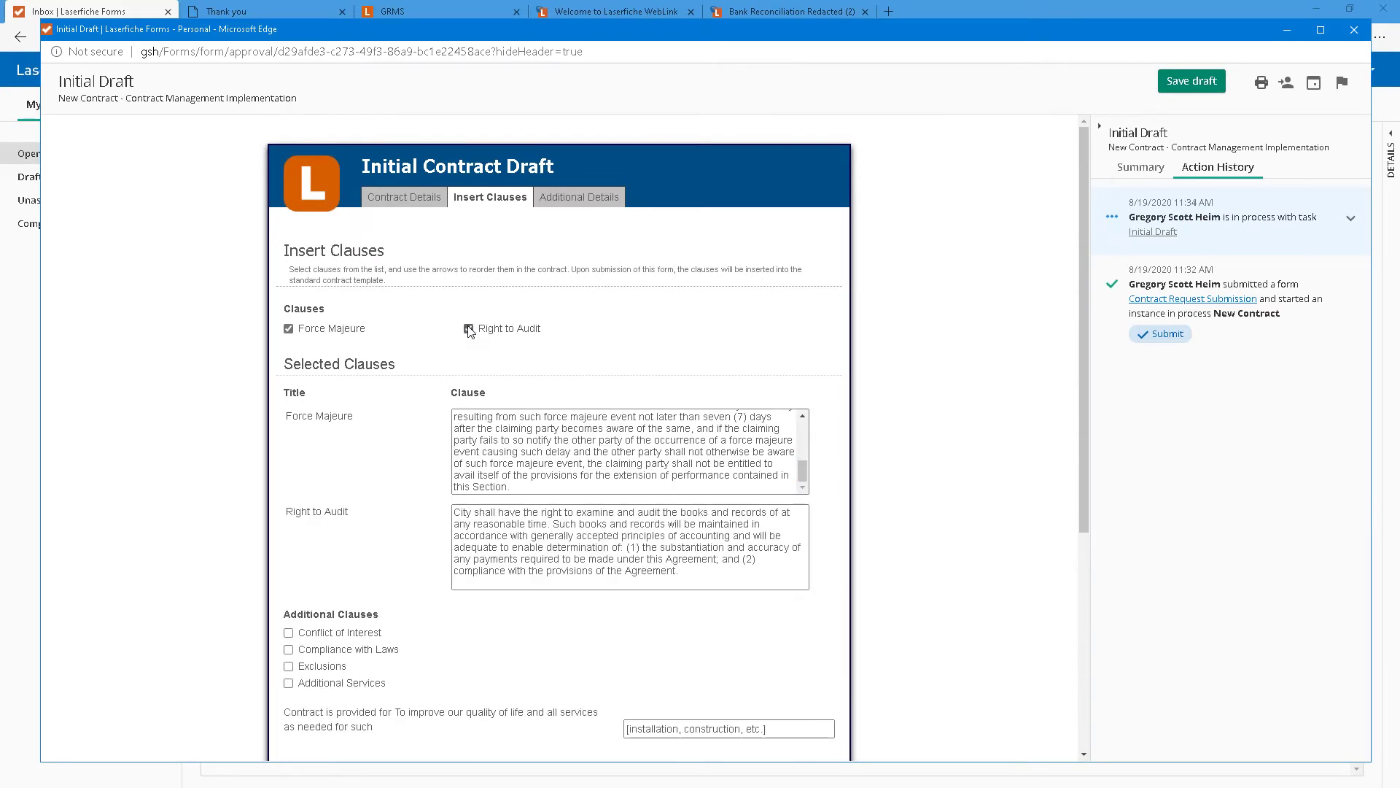
{"action": "left_click", "coordinate": [290, 635]}
{"action": "scroll", "coordinate": [331, 638], "scroll_direction": "down", "scroll_amount": 4}
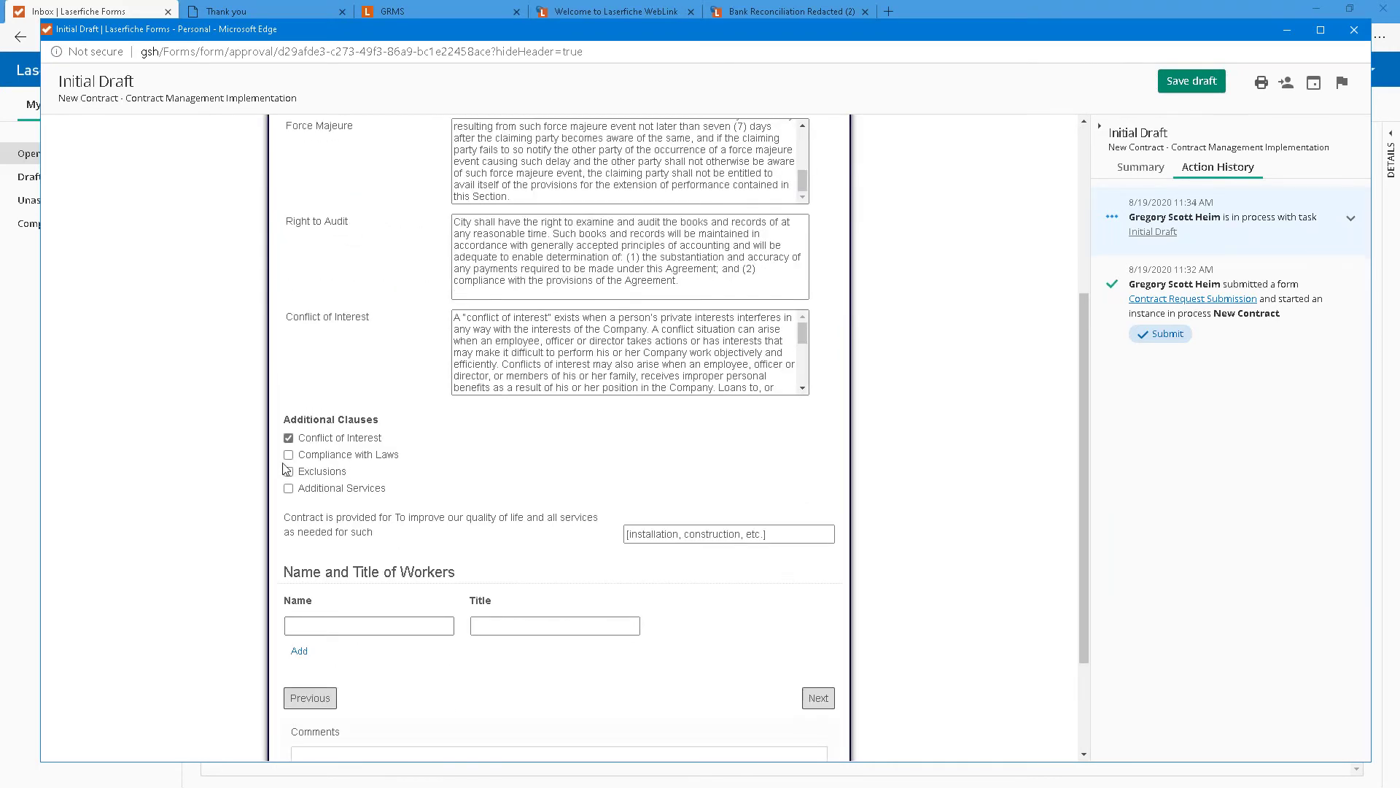
{"action": "left_click", "coordinate": [289, 455]}
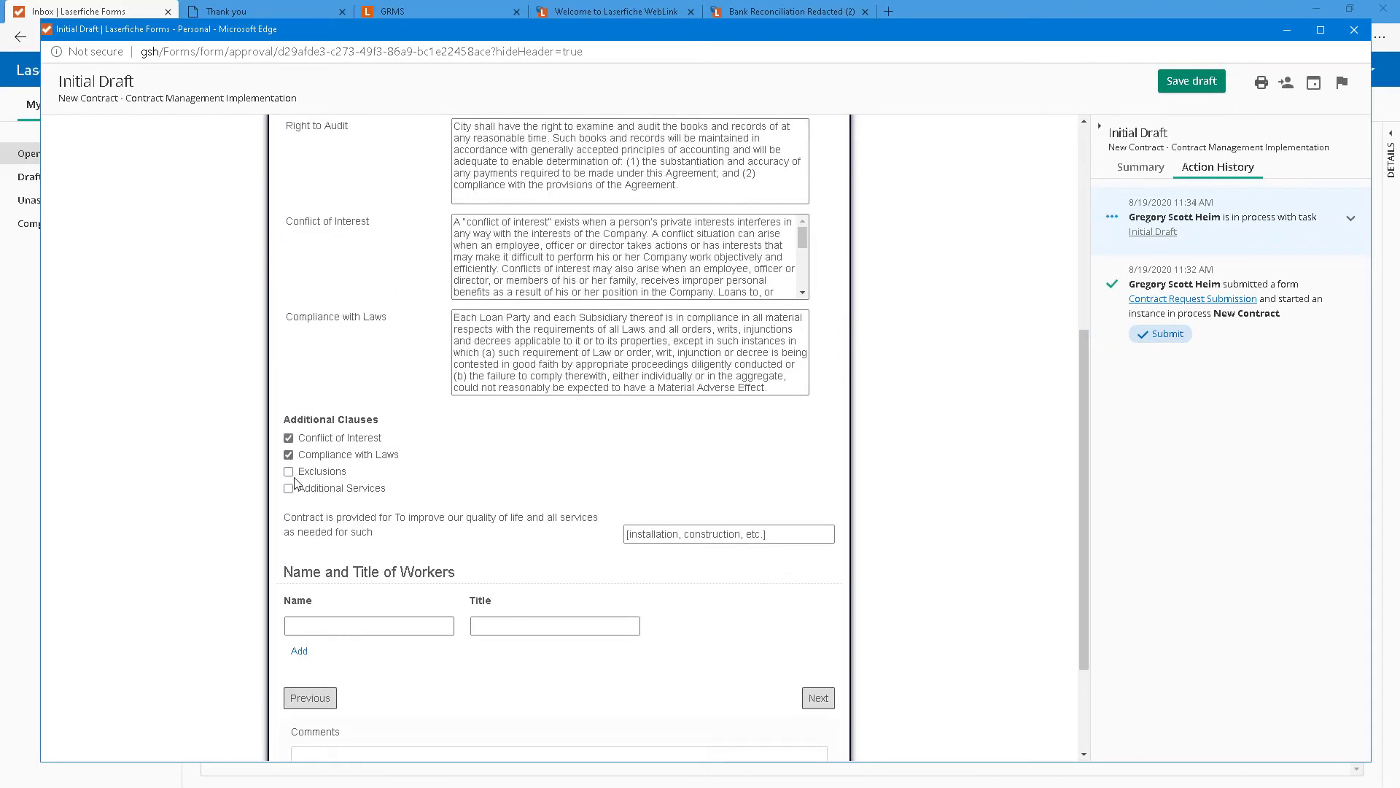
{"action": "left_click", "coordinate": [288, 472]}
- Replace the [List exclusions] placeholder with a note that hardware is not included
{"action": "left_click_drag", "start_coordinate": [553, 371], "coordinate": [446, 366]}
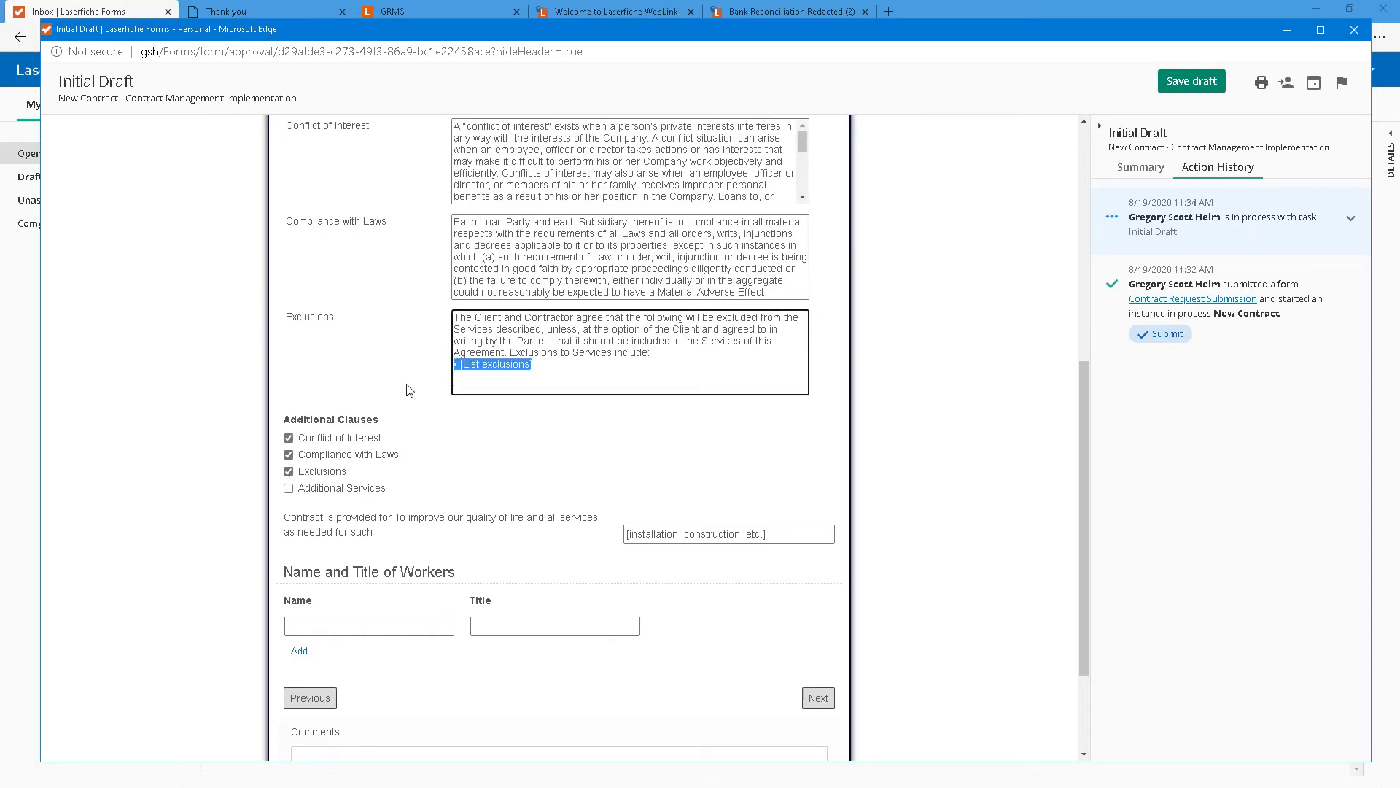
{"action": "key", "text": "BackSpace"}
{"action": "type", "text": "Hardwa"}
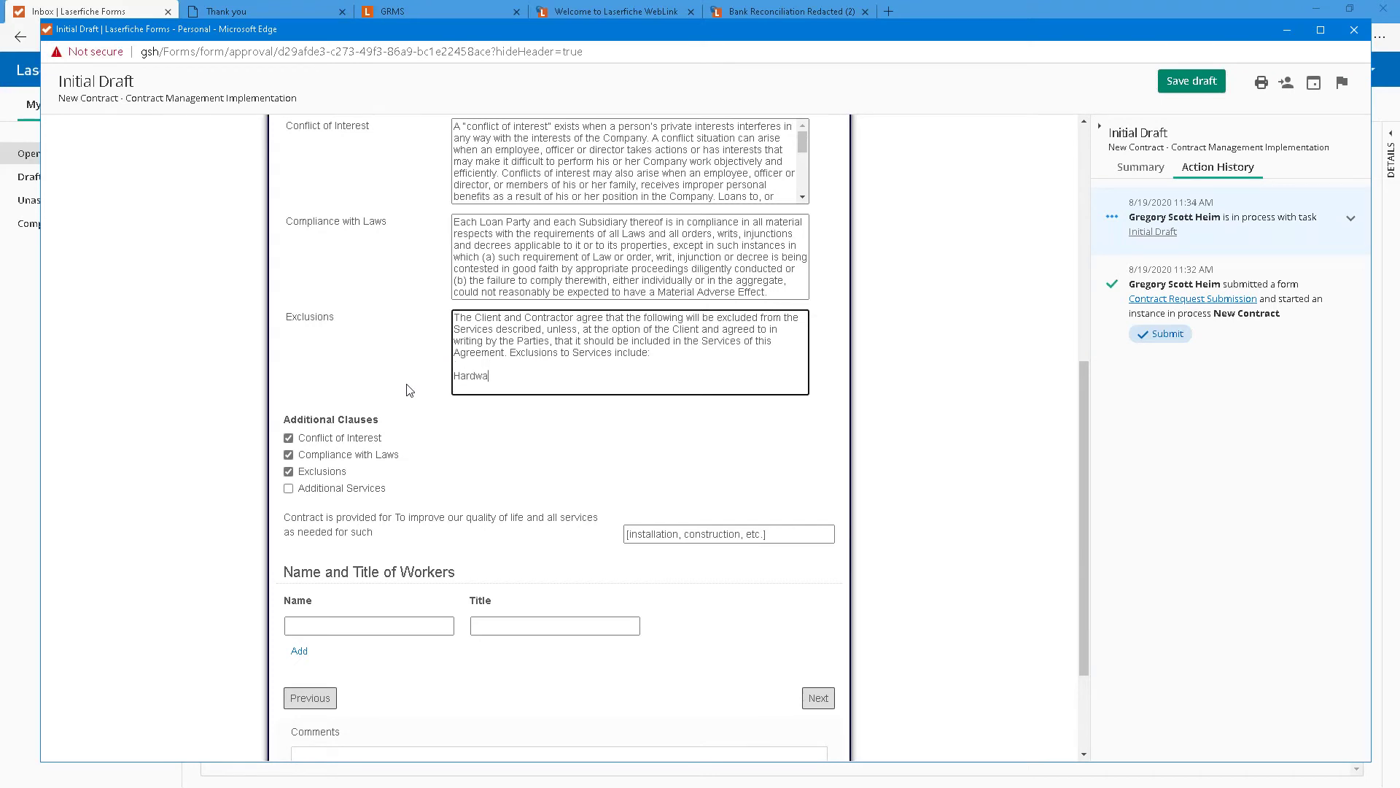
{"action": "type", "text": "re is not insluded"}
- List two workers: the autofilled external contact as CEO and a suggested second worker as Engineer
{"action": "left_click", "coordinate": [385, 627]}
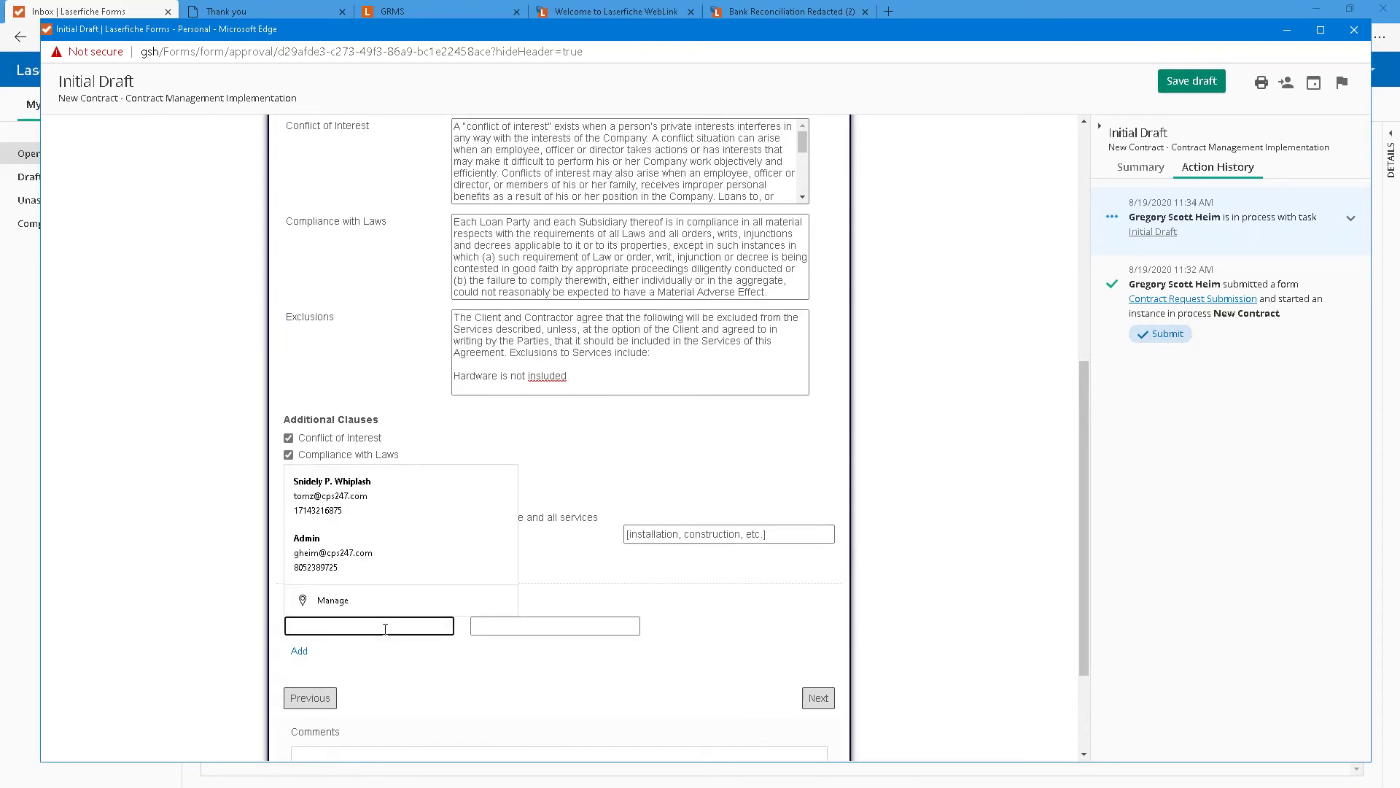
{"action": "type", "text": "tom"}
{"action": "left_click", "coordinate": [321, 649]}
{"action": "left_click", "coordinate": [510, 629]}
{"action": "type", "text": "CEO"}
{"action": "left_click", "coordinate": [299, 650]}
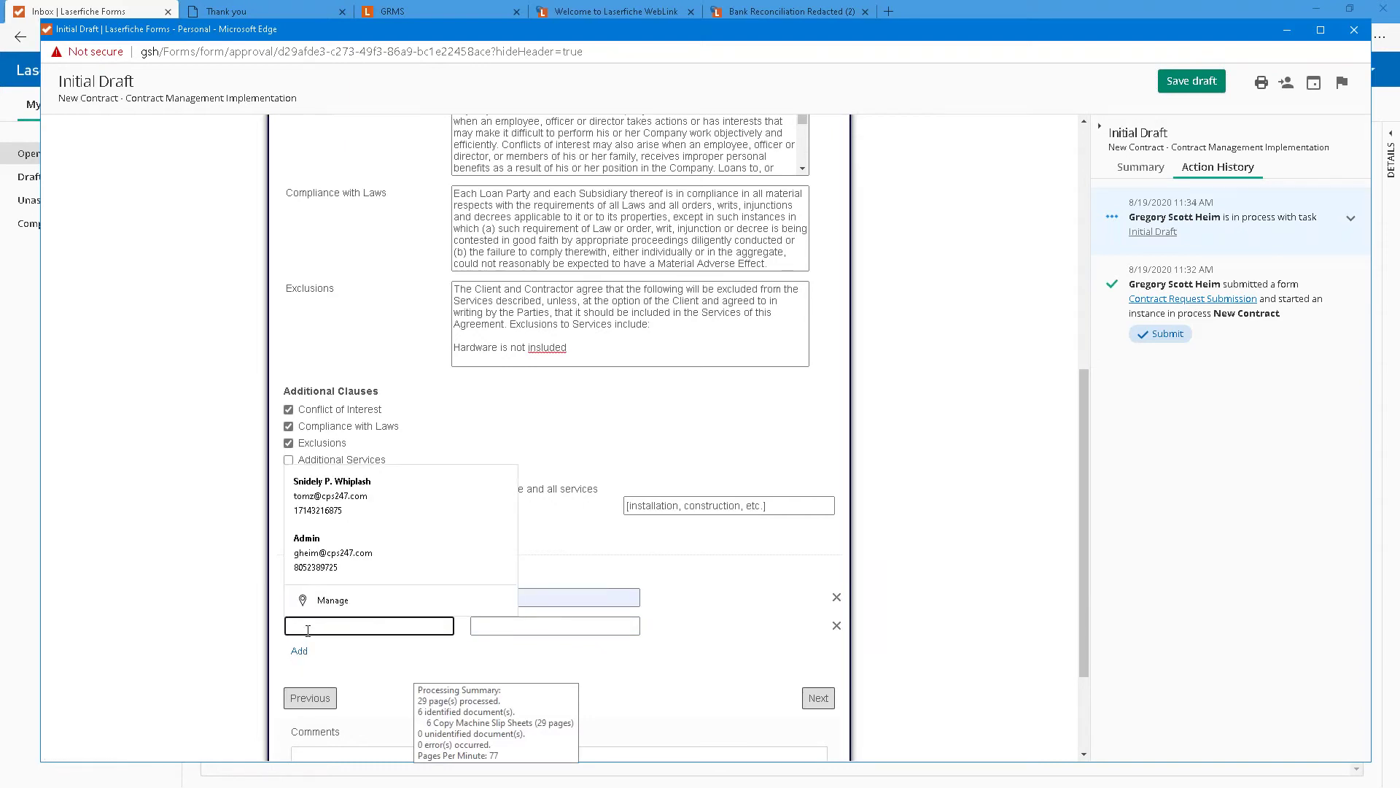
{"action": "left_click", "coordinate": [328, 494]}
{"action": "left_click", "coordinate": [501, 630]}
{"action": "left_click", "coordinate": [499, 653]}
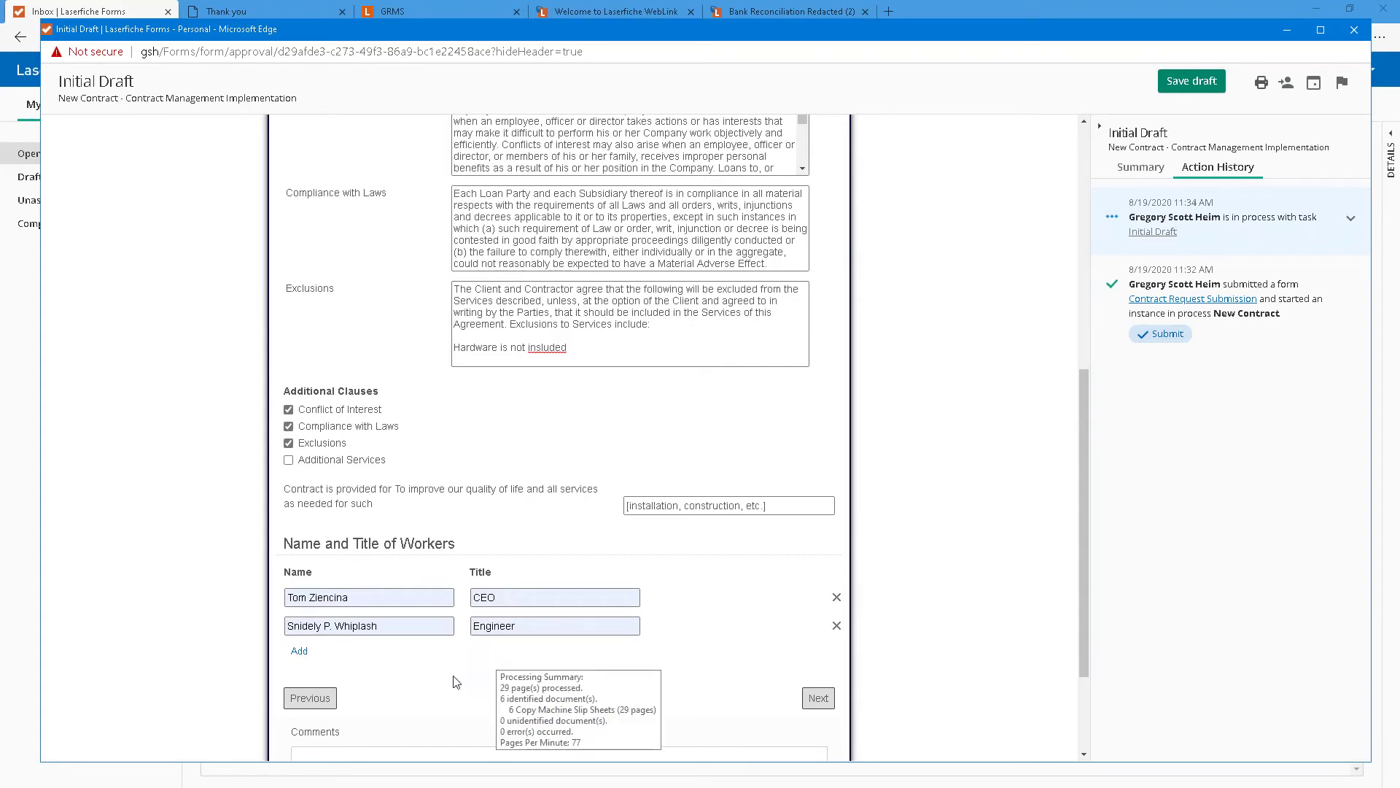
- Enter the comment 'I have comments .' and continue to the Additional Details page
{"action": "scroll", "coordinate": [476, 658], "scroll_direction": "down", "scroll_amount": 2}
{"action": "left_click", "coordinate": [408, 618]}
{"action": "type", "text": "I have comme"}
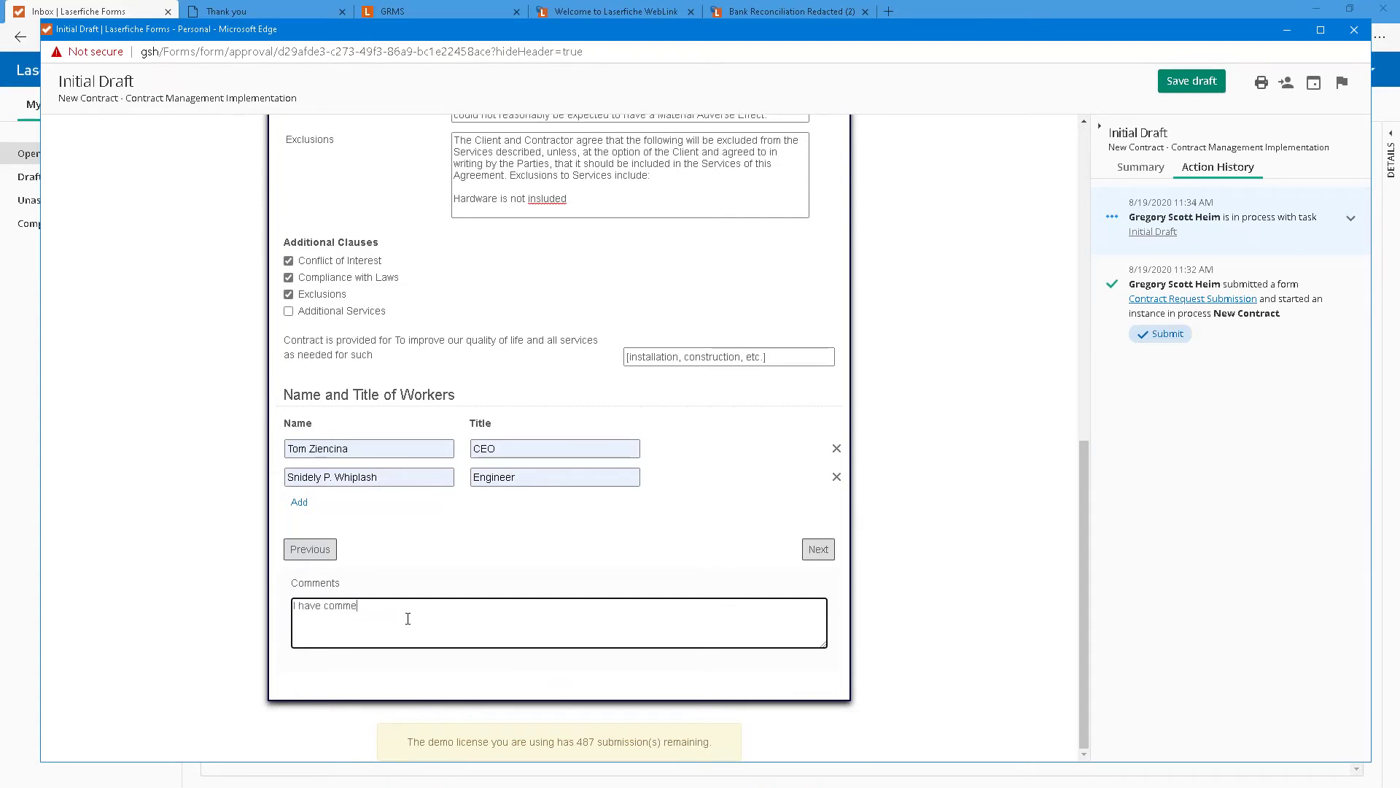
{"action": "type", "text": "nts ."}
{"action": "left_click", "coordinate": [818, 552]}
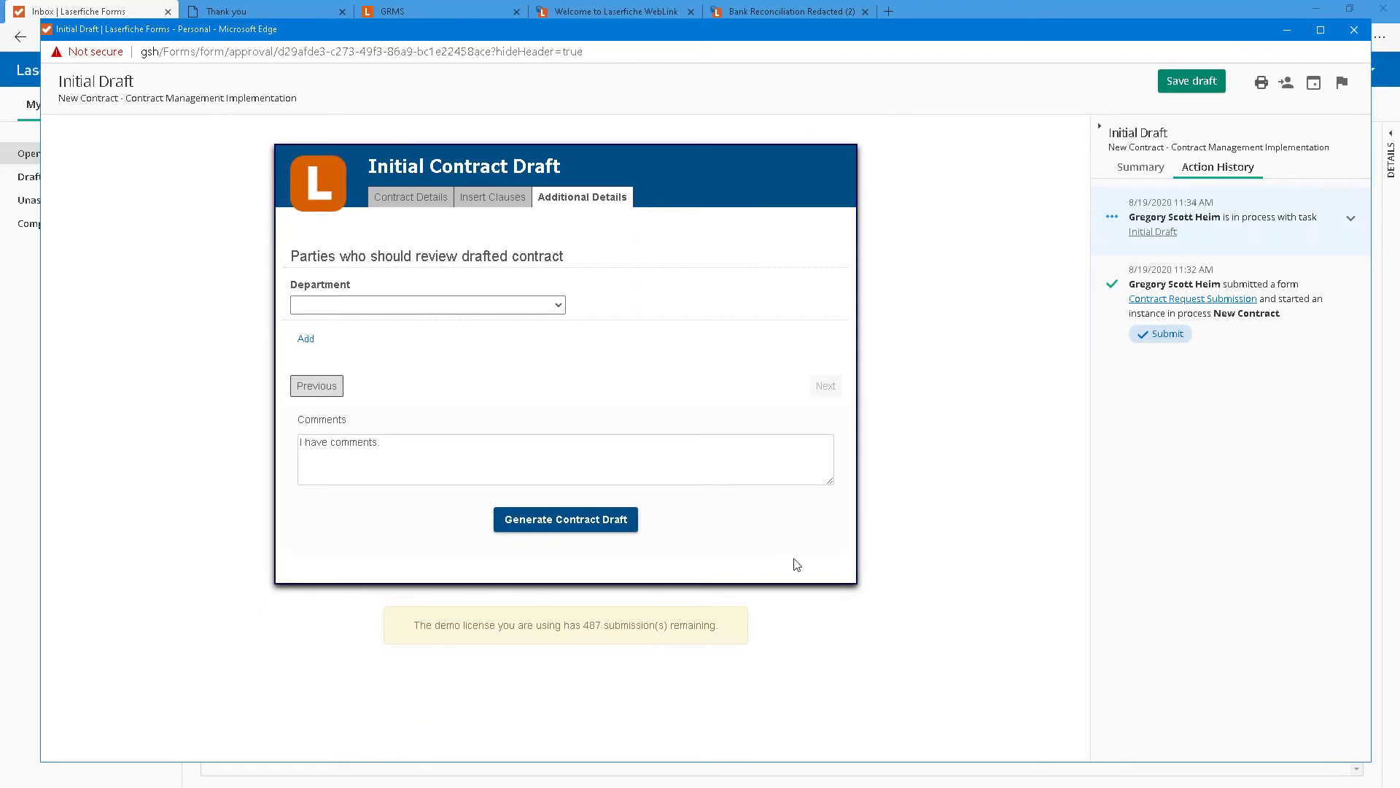
- Leave the reviewing Department empty and generate the contract draft to finish Initial Draft
{"action": "left_click", "coordinate": [560, 307]}
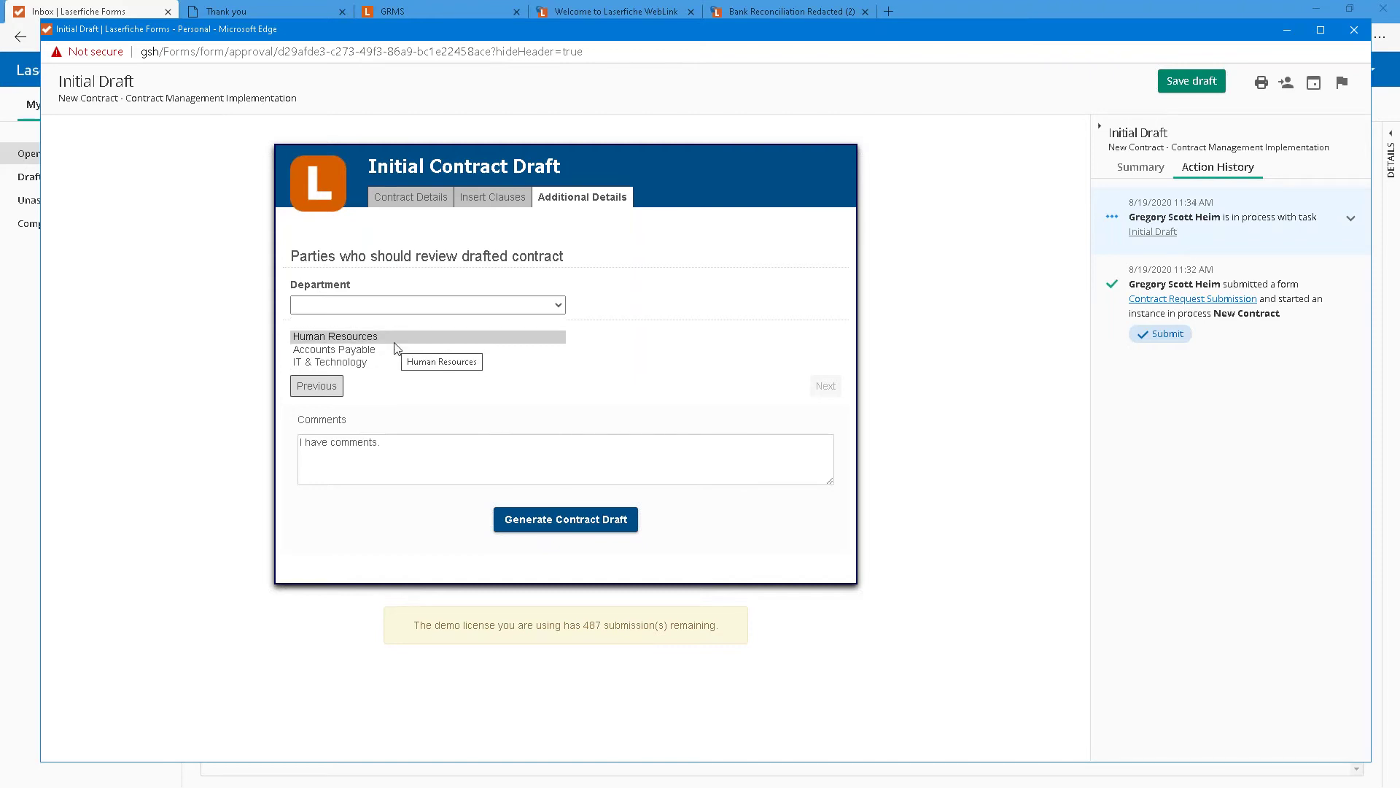
{"action": "left_click", "coordinate": [453, 403]}
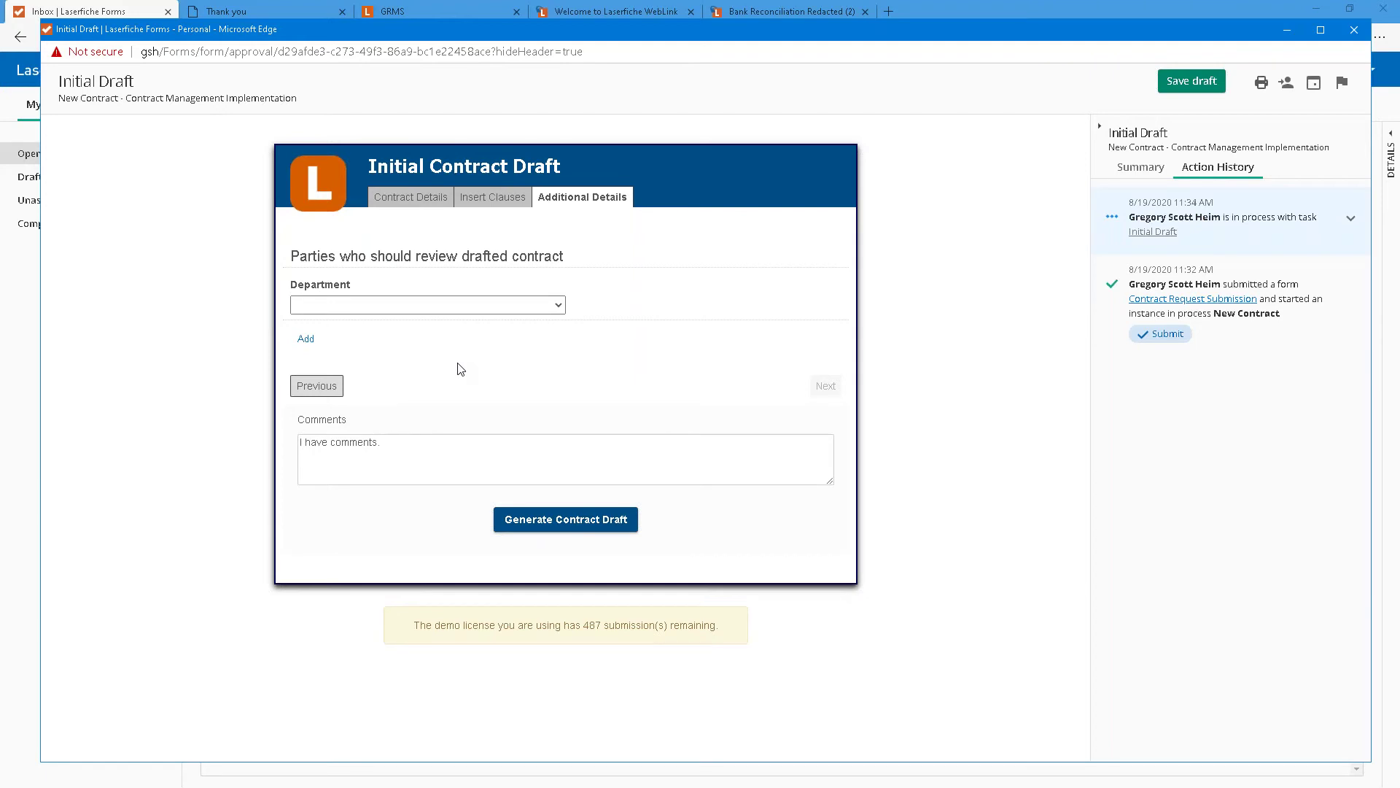
{"action": "left_click", "coordinate": [562, 522]}
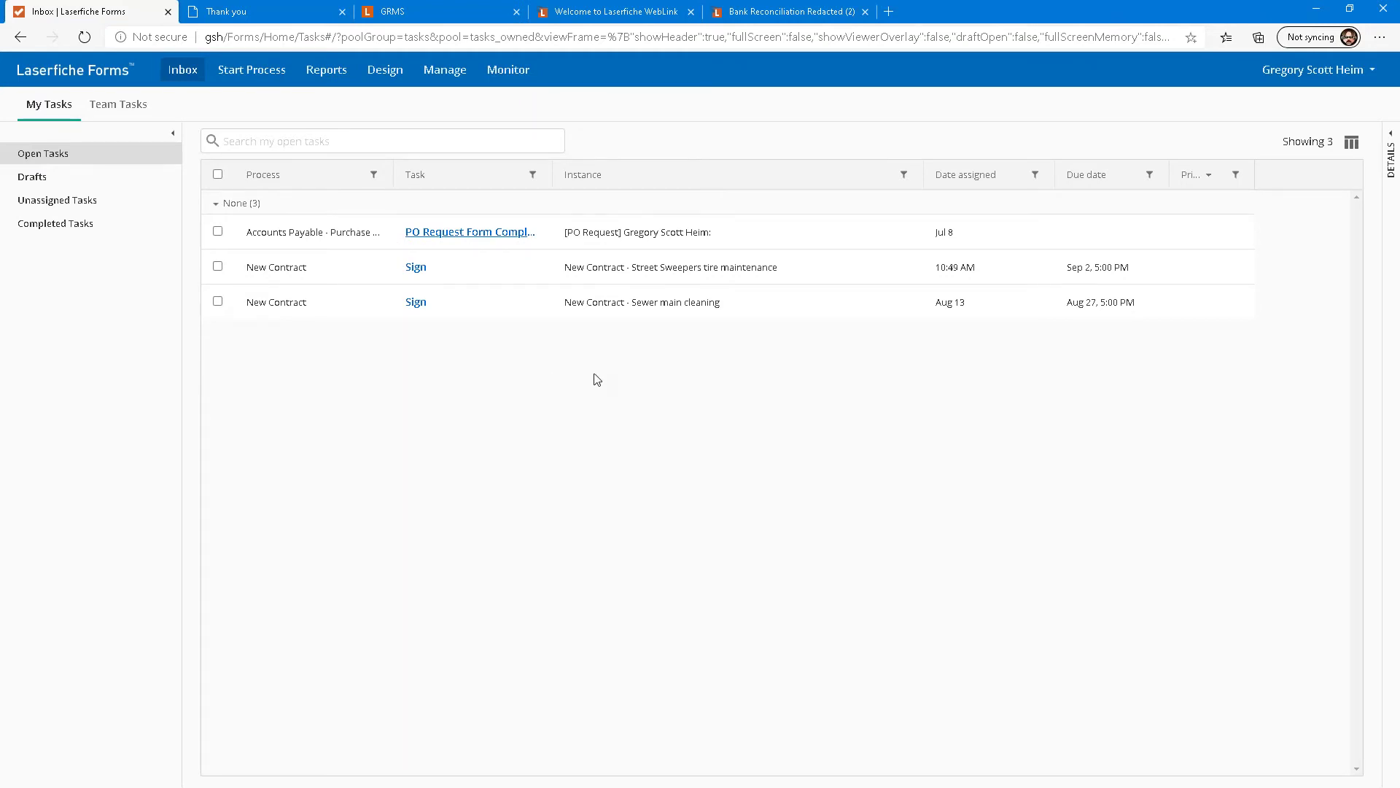
- Reload Open Tasks so the Finalize draft - 1 contract task shows up
{"action": "left_click", "coordinate": [51, 142]}
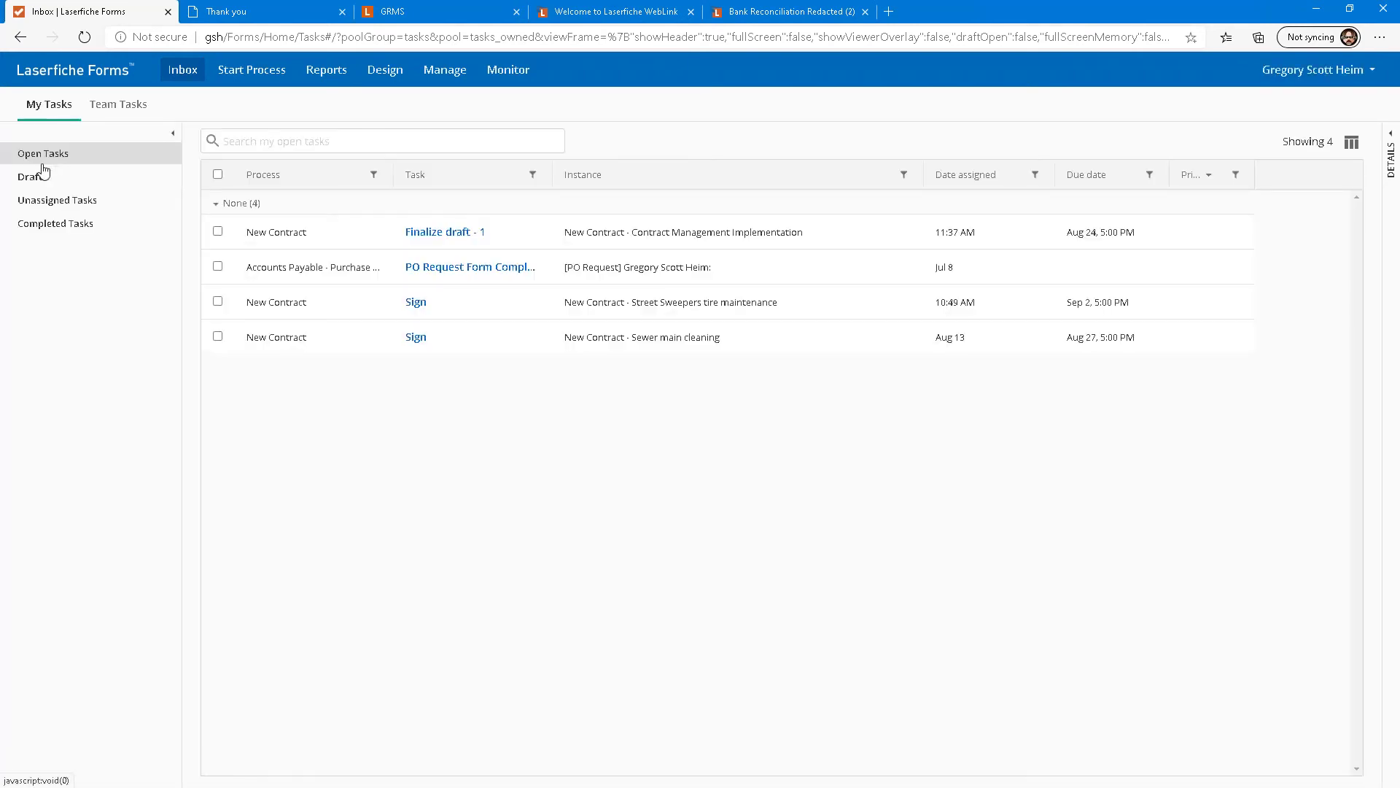
- Open the Finalize draft - 1 task and sign in to GRMS with the saved admin credentials
{"action": "left_click", "coordinate": [461, 233]}
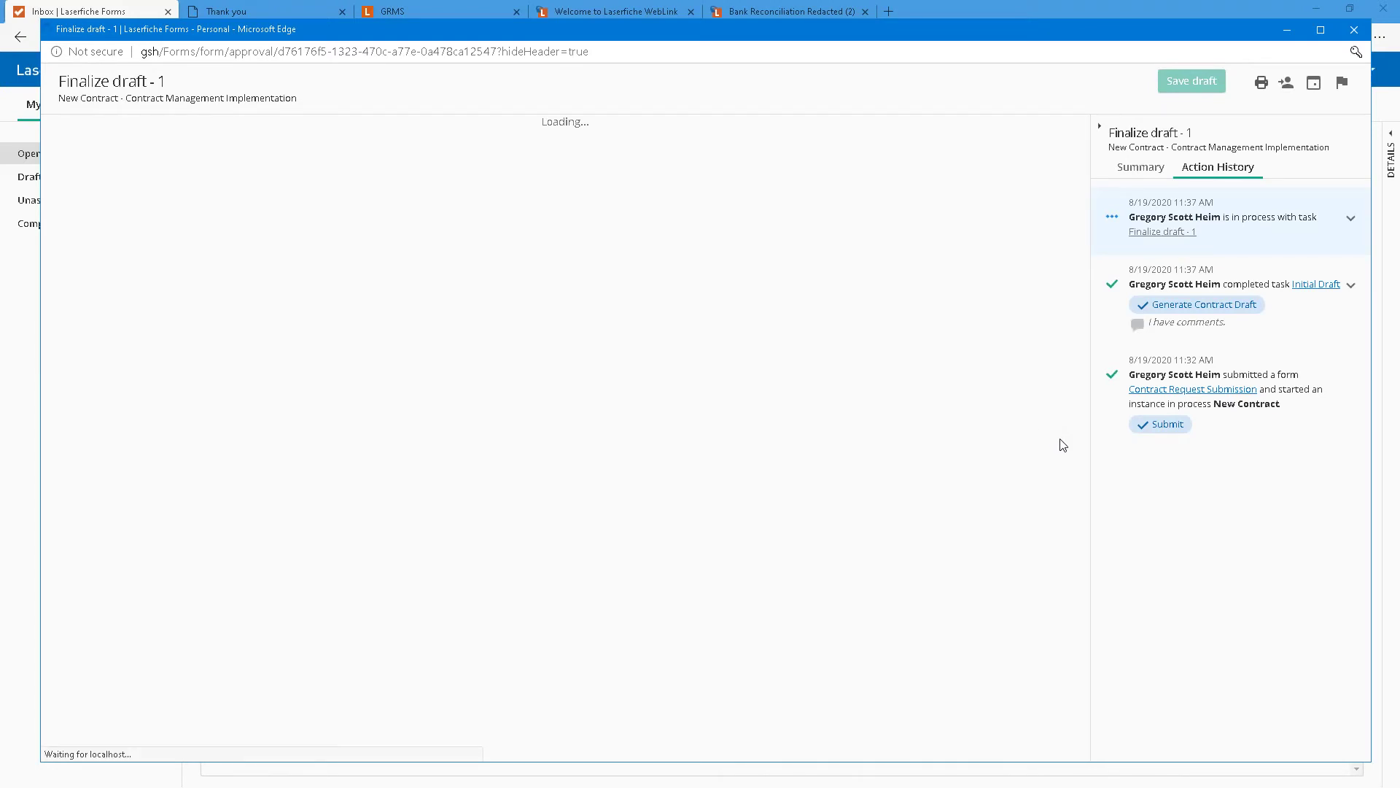
{"action": "type", "text": "admin"}
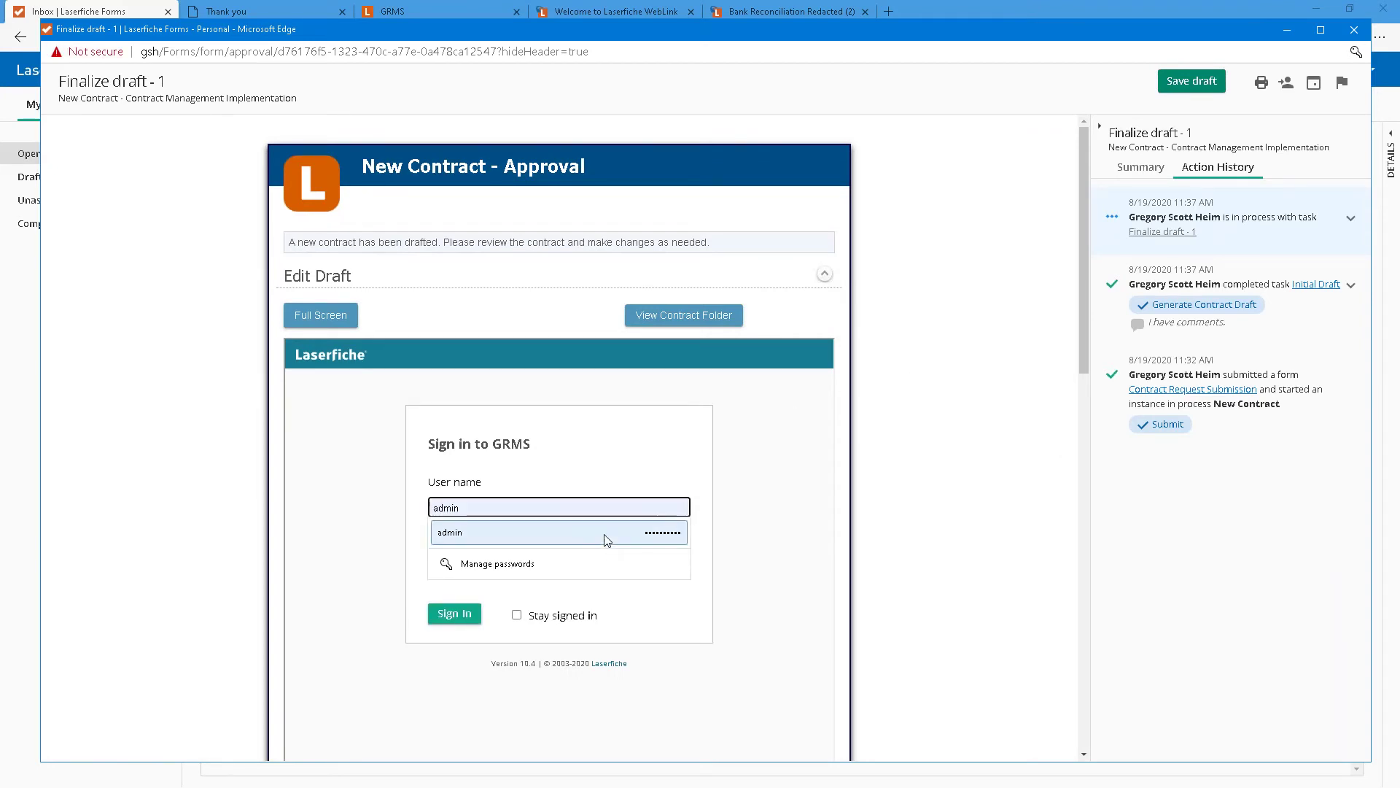
{"action": "left_click", "coordinate": [605, 533]}
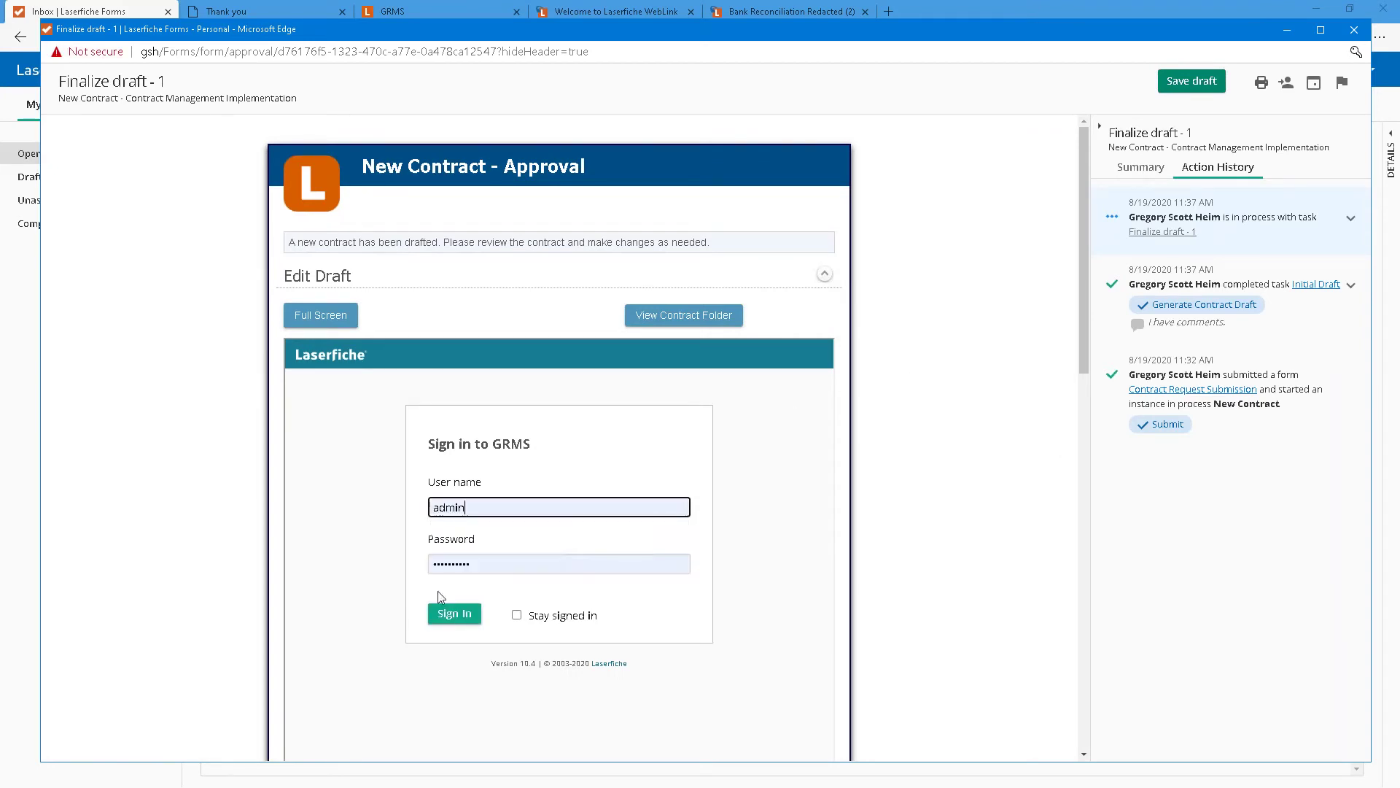
{"action": "left_click", "coordinate": [448, 611]}
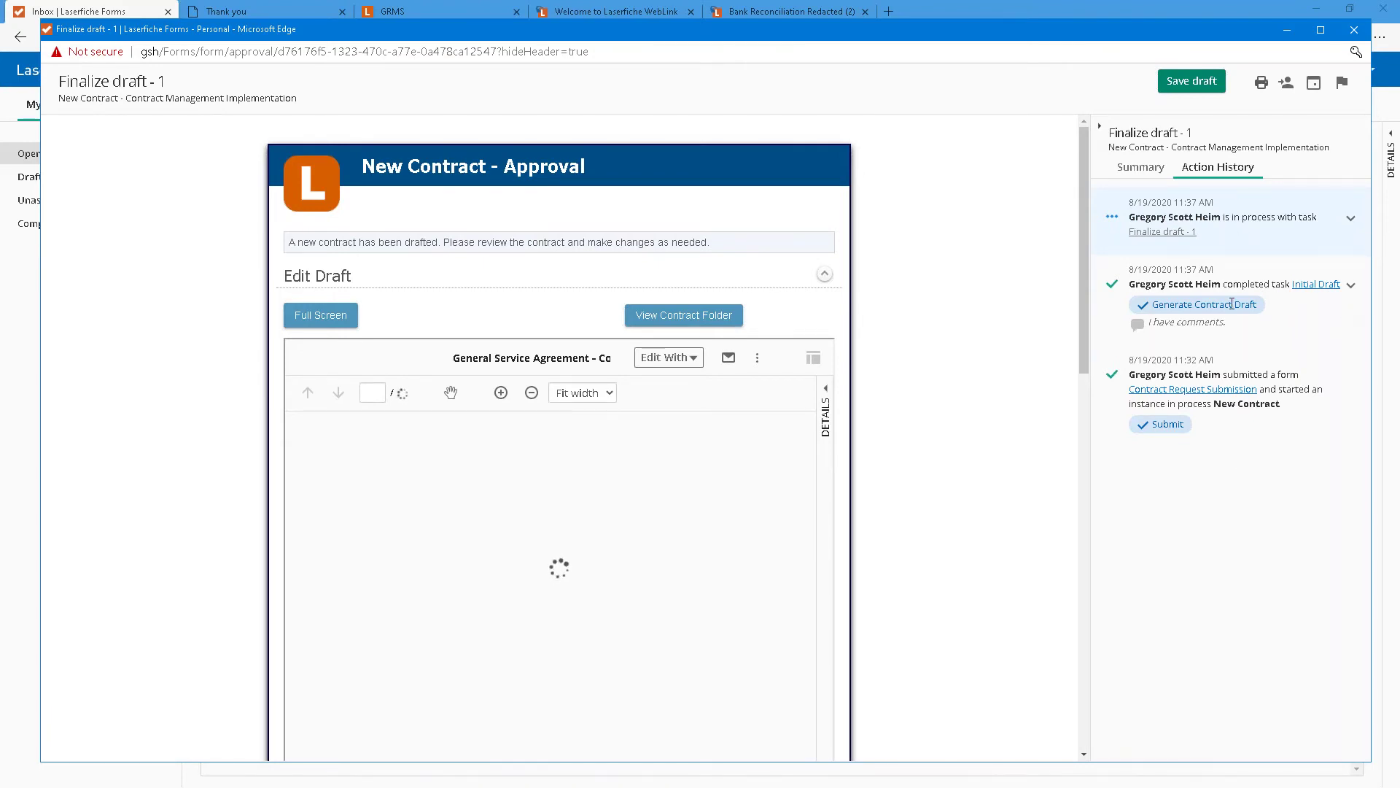
- Show the task Summary and expand the contract draft to full screen
{"action": "left_click", "coordinate": [1141, 167]}
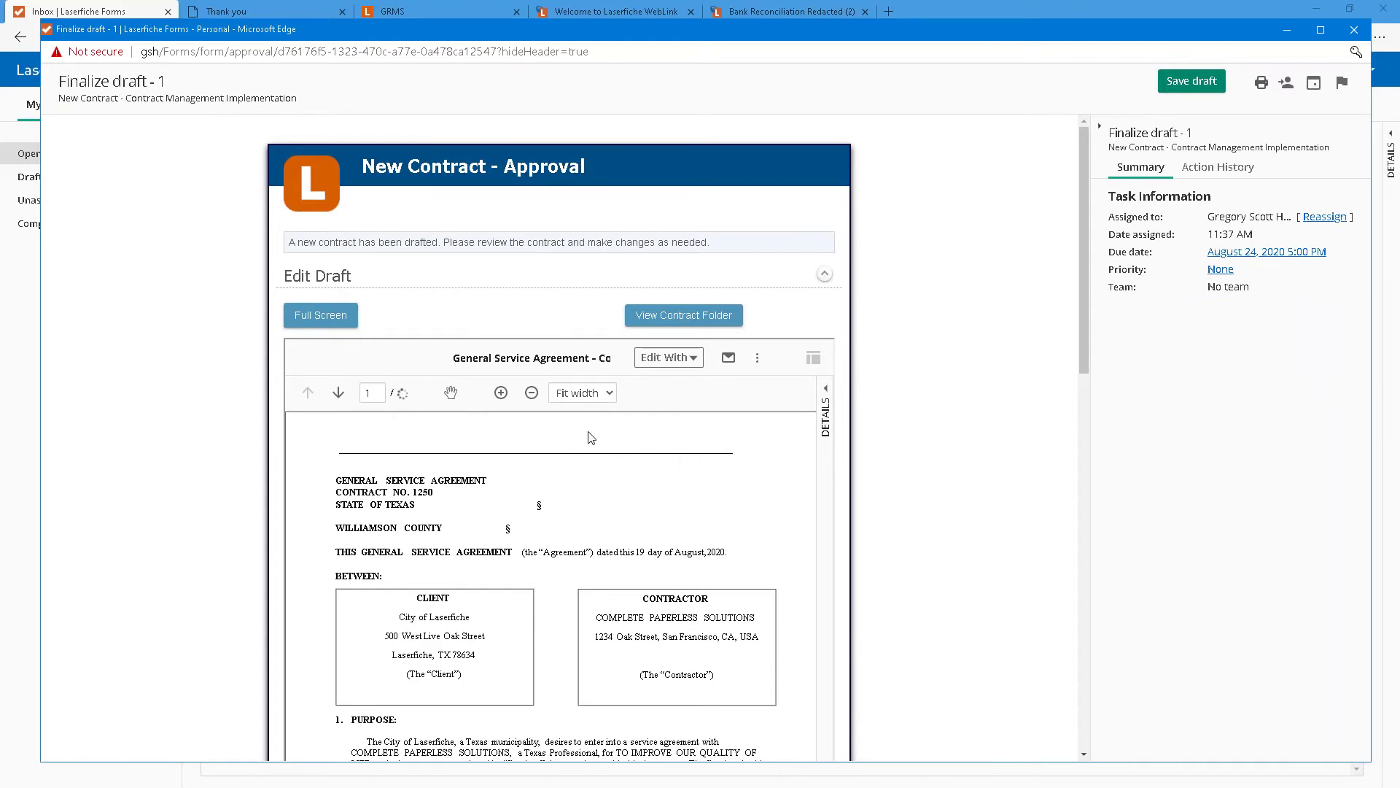
{"action": "scroll", "coordinate": [612, 466], "scroll_direction": "down", "scroll_amount": 4}
{"action": "scroll", "coordinate": [613, 467], "scroll_direction": "up", "scroll_amount": 4}
{"action": "left_click", "coordinate": [315, 315]}
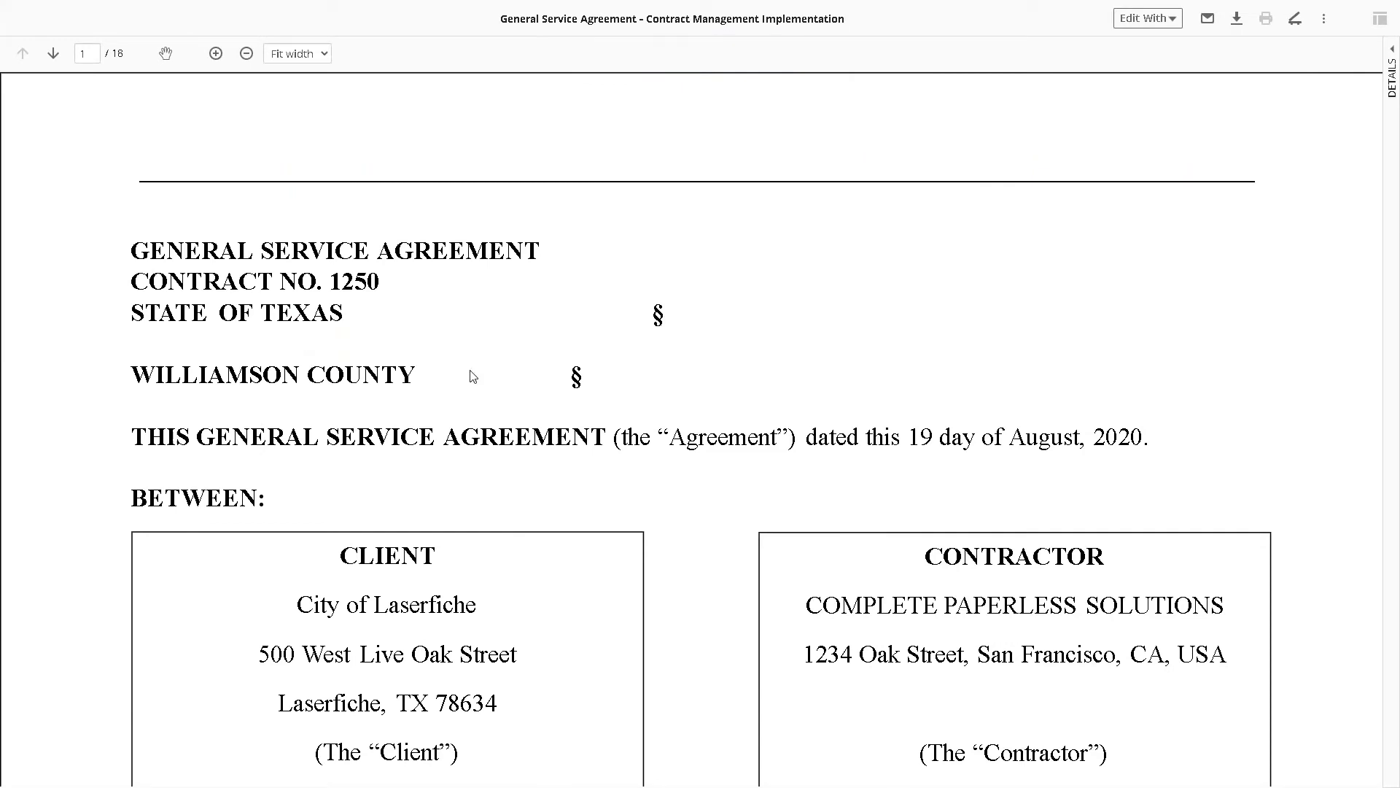
- Scroll through the 18-page agreement to the signature page, check Edit With options, then exit full screen
{"action": "scroll", "coordinate": [472, 383], "scroll_direction": "down", "scroll_amount": 4}
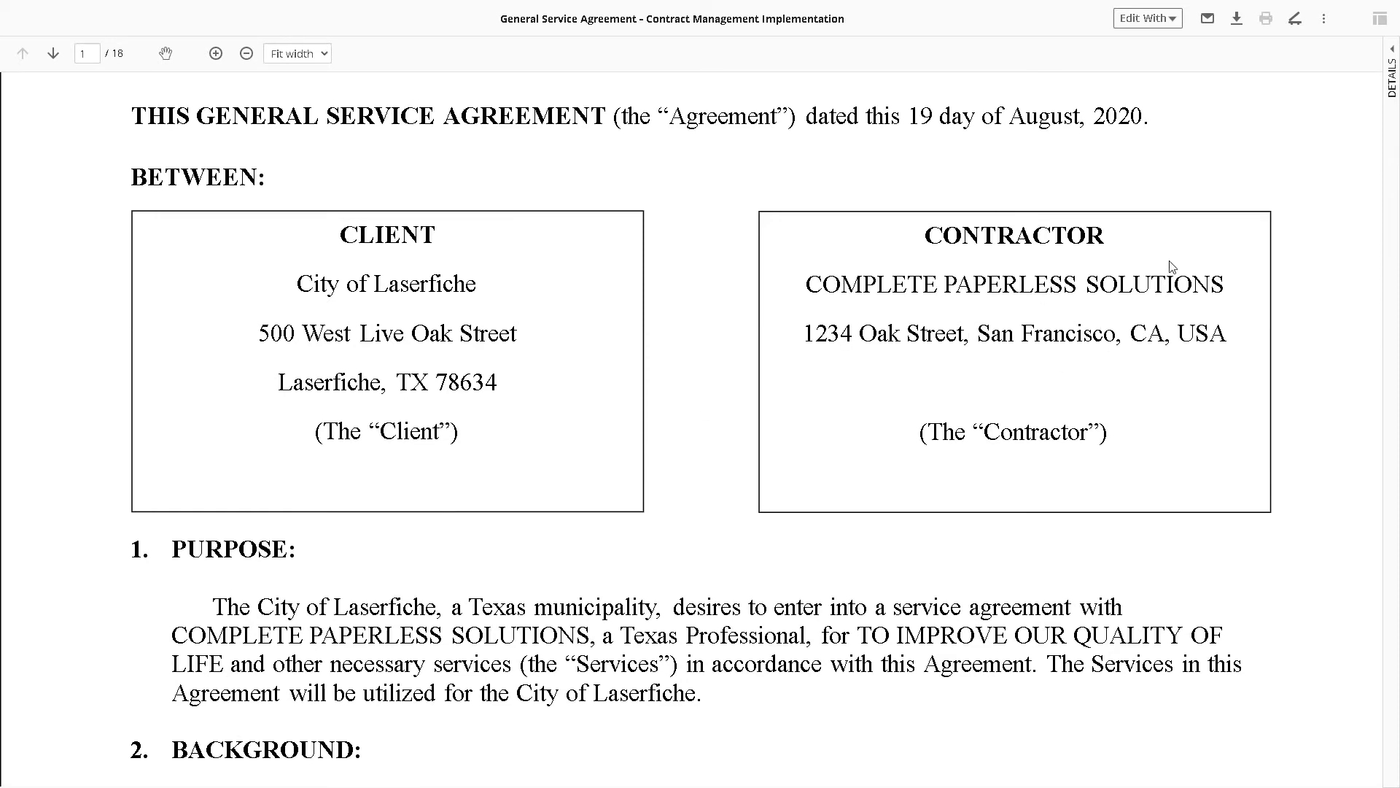
{"action": "scroll", "coordinate": [1114, 406], "scroll_direction": "down", "scroll_amount": 5}
{"action": "scroll", "coordinate": [1114, 407], "scroll_direction": "down", "scroll_amount": 5}
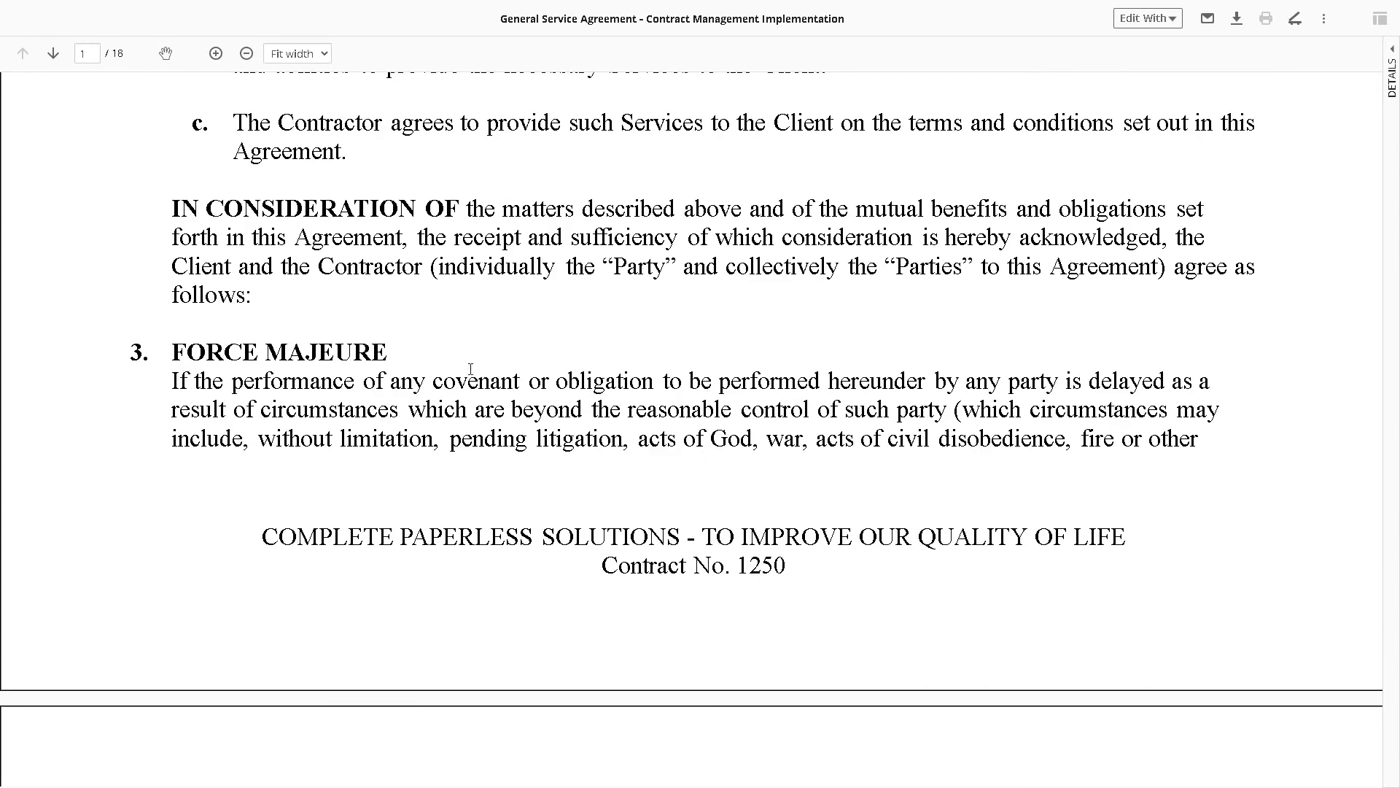
{"action": "scroll", "coordinate": [296, 348], "scroll_direction": "down", "scroll_amount": 12}
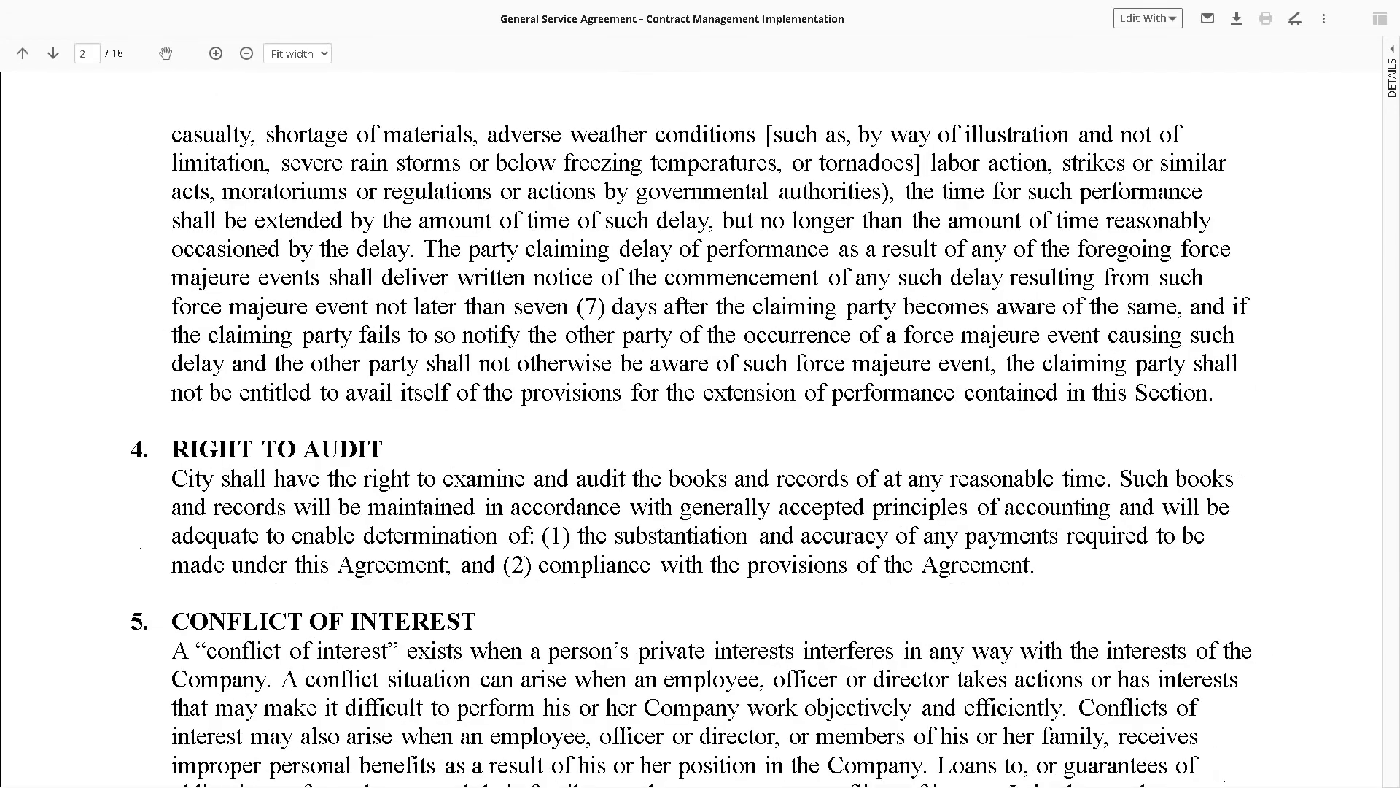
{"action": "scroll", "coordinate": [600, 428], "scroll_direction": "down", "scroll_amount": 9}
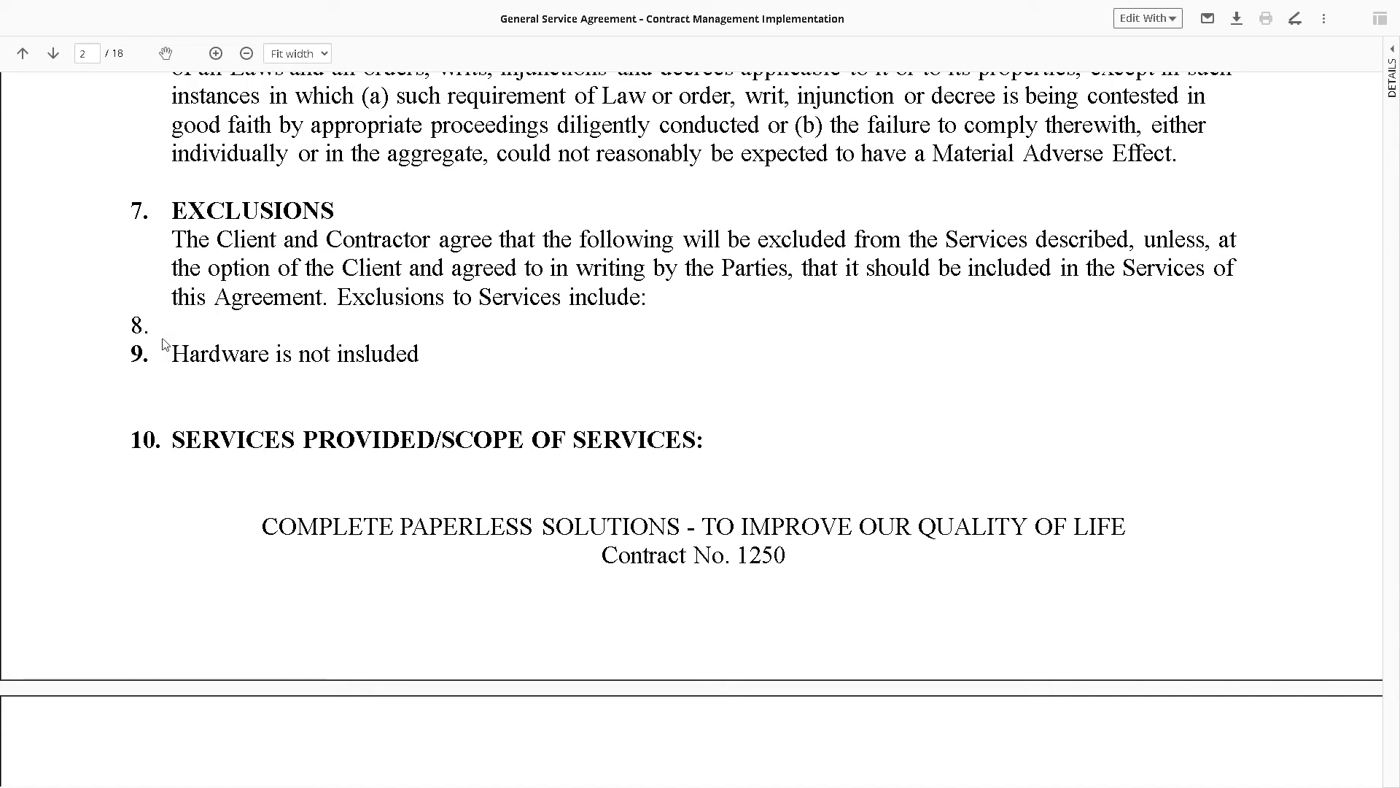
{"action": "left_click", "coordinate": [1160, 19]}
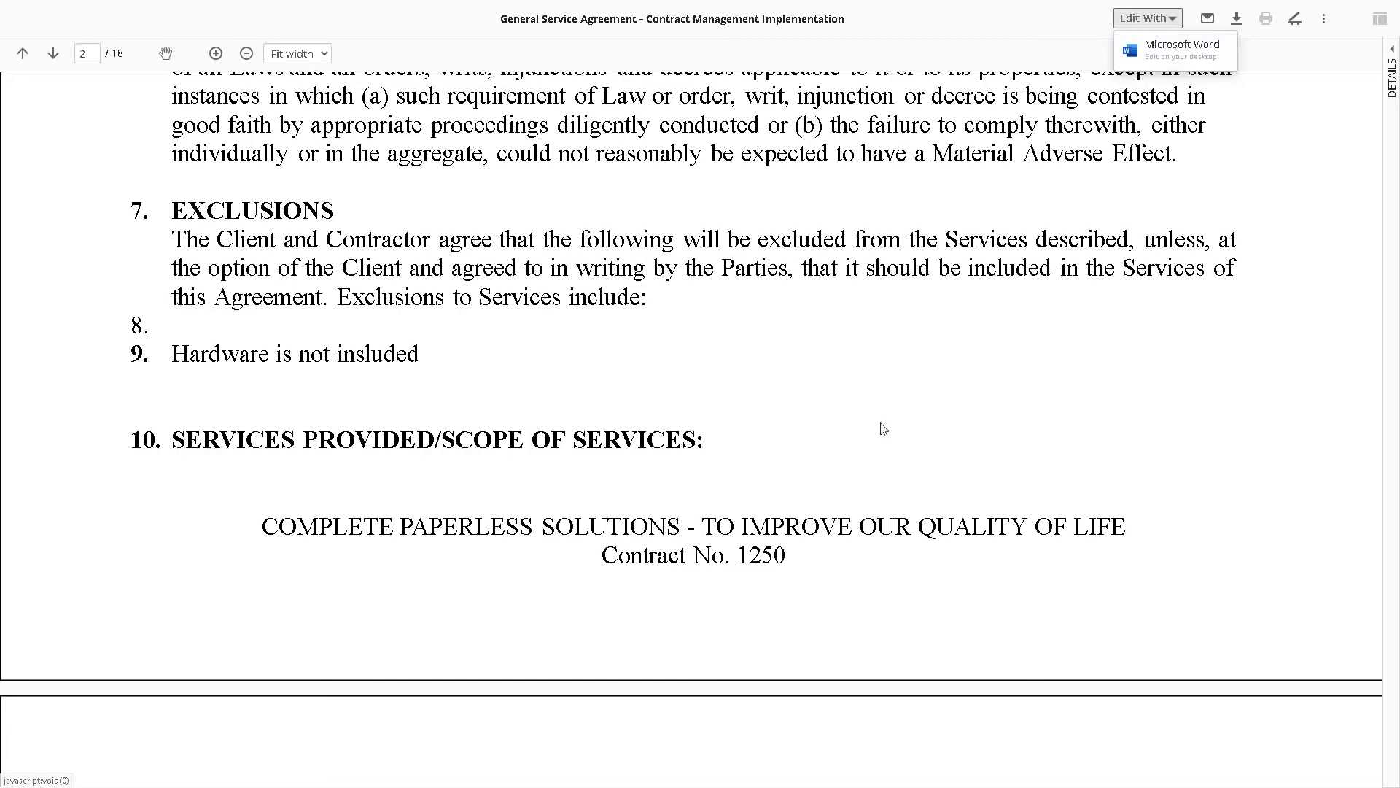
{"action": "scroll", "coordinate": [878, 430], "scroll_direction": "down", "scroll_amount": 10}
{"action": "scroll", "coordinate": [873, 438], "scroll_direction": "down", "scroll_amount": 20}
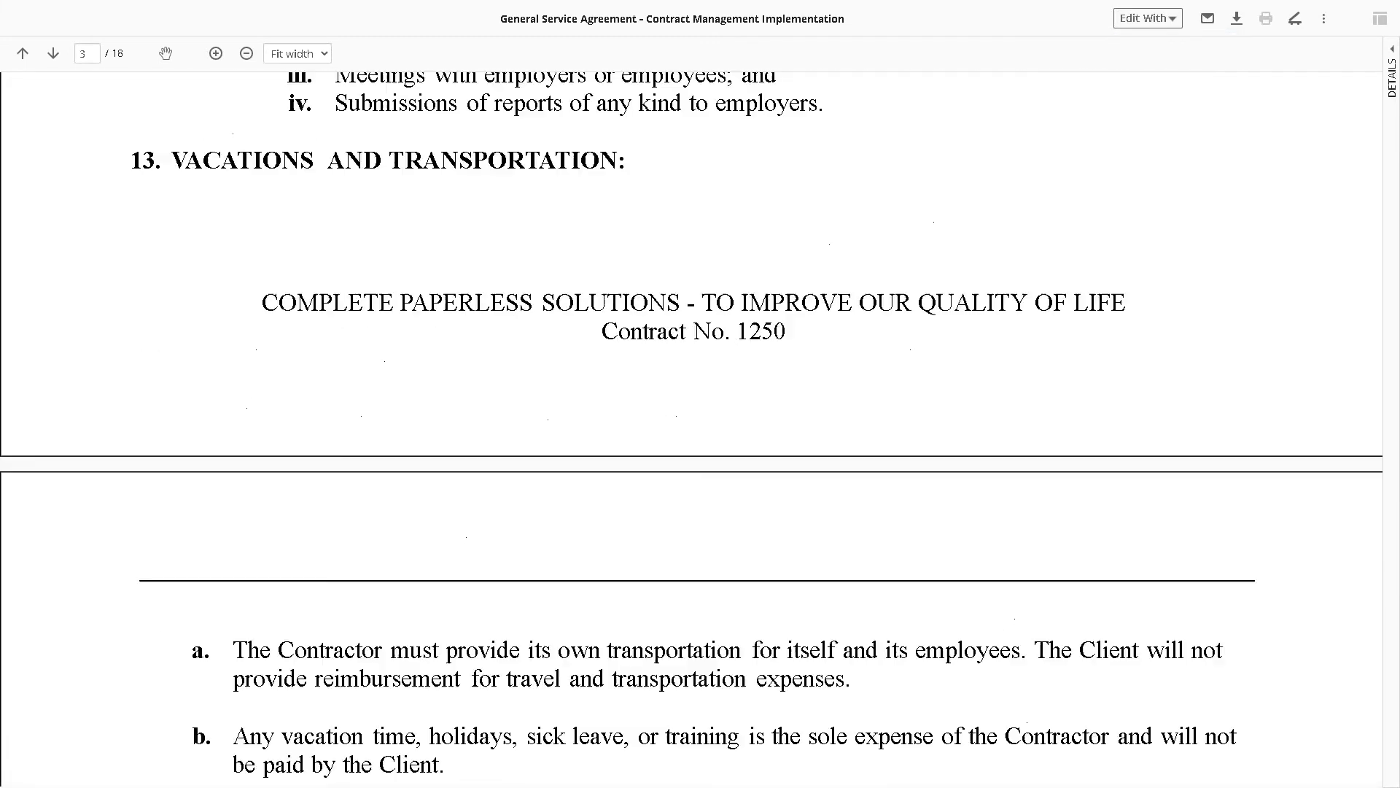
{"action": "scroll", "coordinate": [861, 496], "scroll_direction": "down", "scroll_amount": 20}
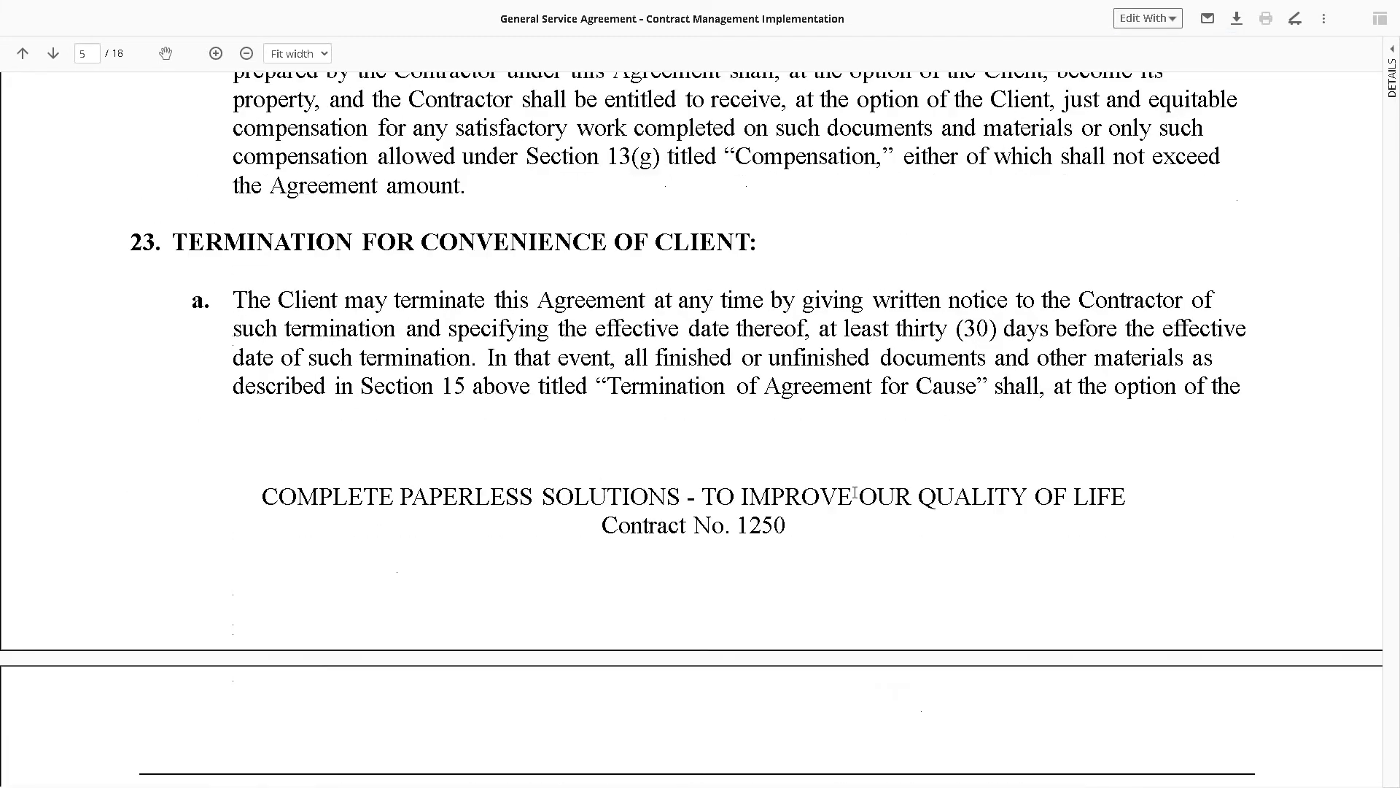
{"action": "scroll", "coordinate": [846, 538], "scroll_direction": "down", "scroll_amount": 15}
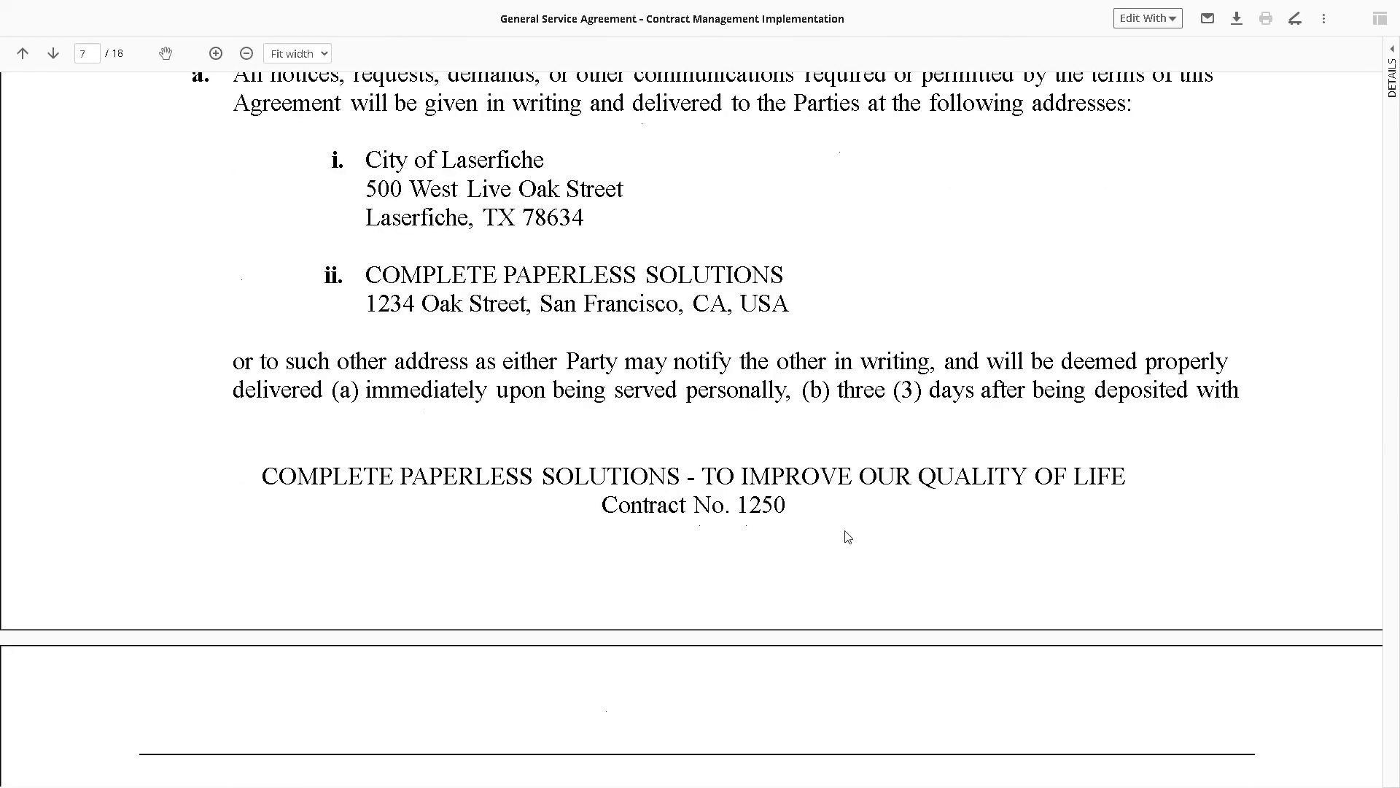
{"action": "scroll", "coordinate": [844, 554], "scroll_direction": "down", "scroll_amount": 15}
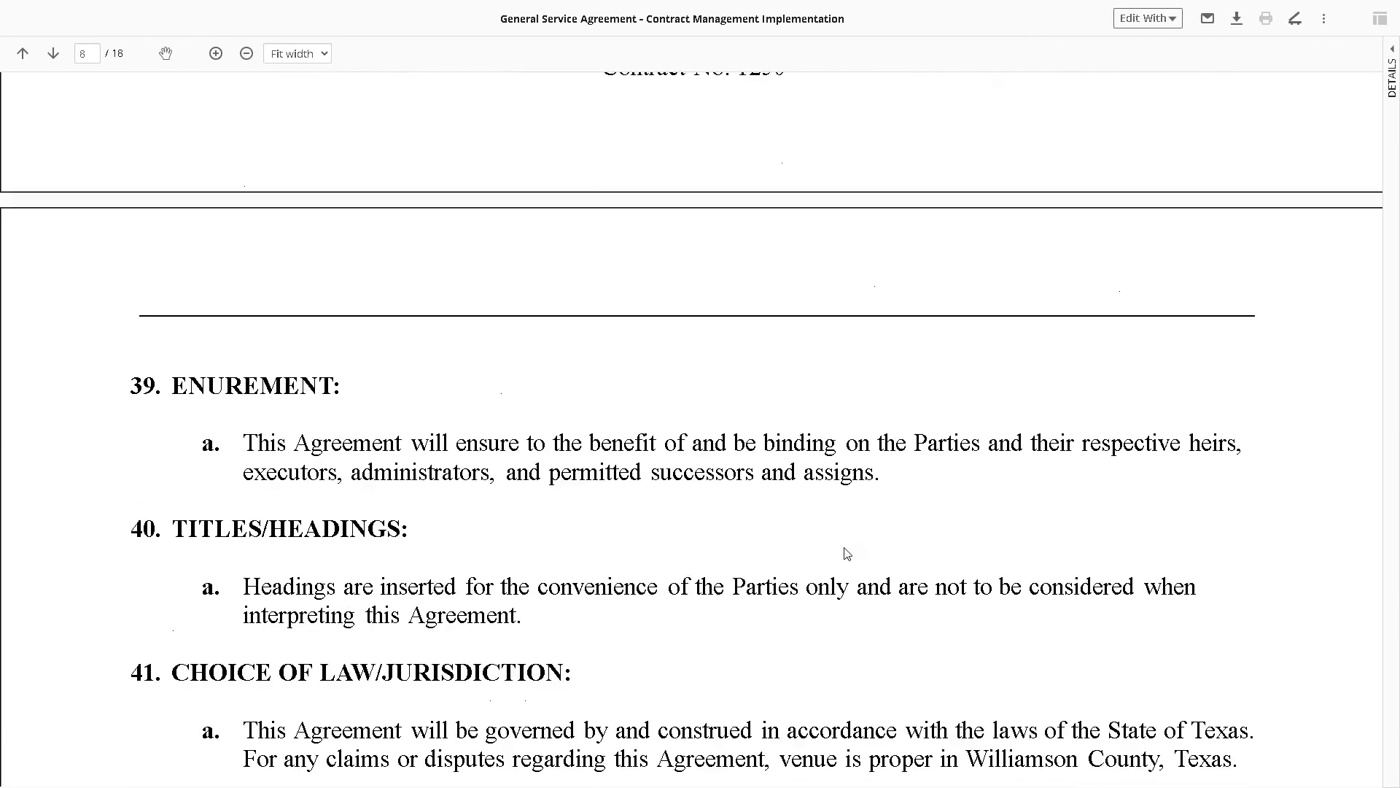
{"action": "scroll", "coordinate": [844, 576], "scroll_direction": "down", "scroll_amount": 10}
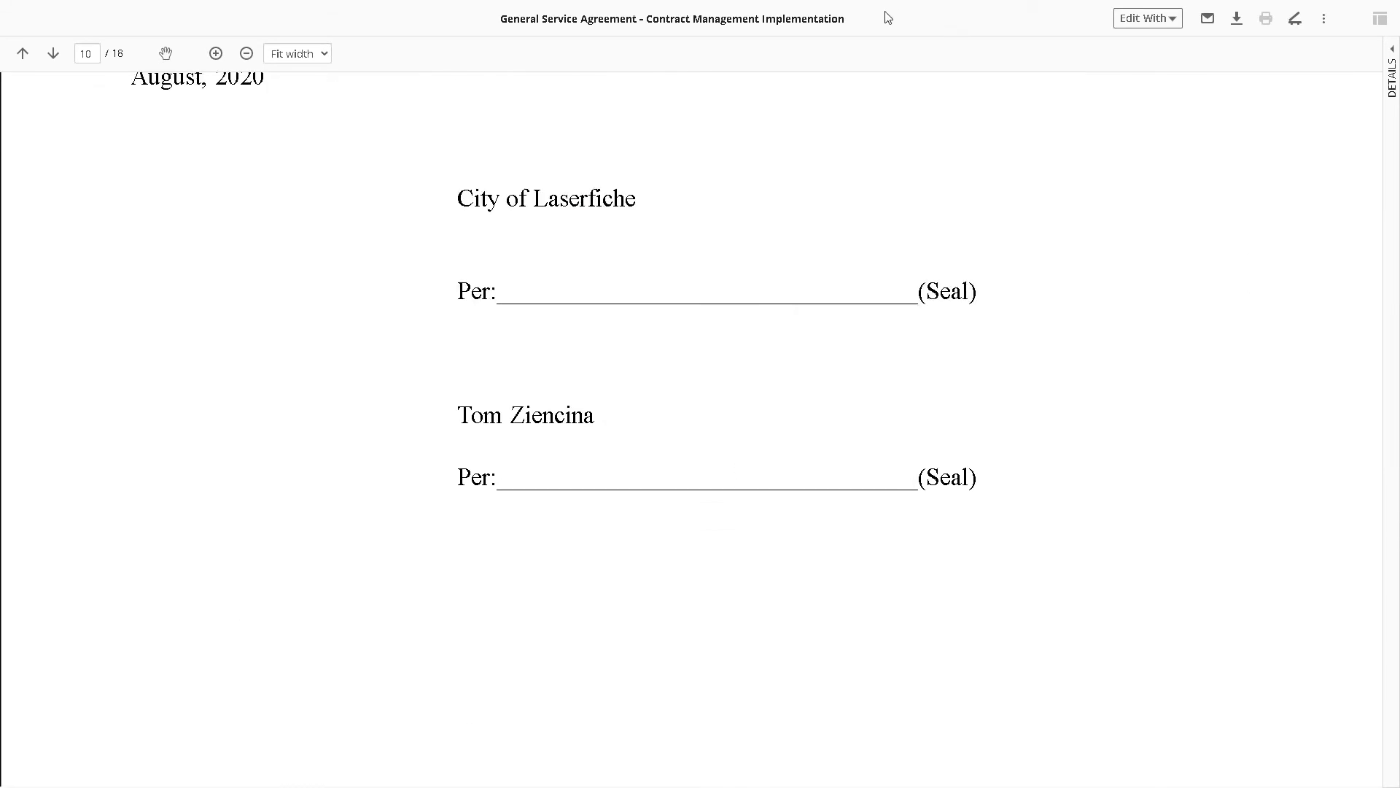
{"action": "key", "text": "Escape"}
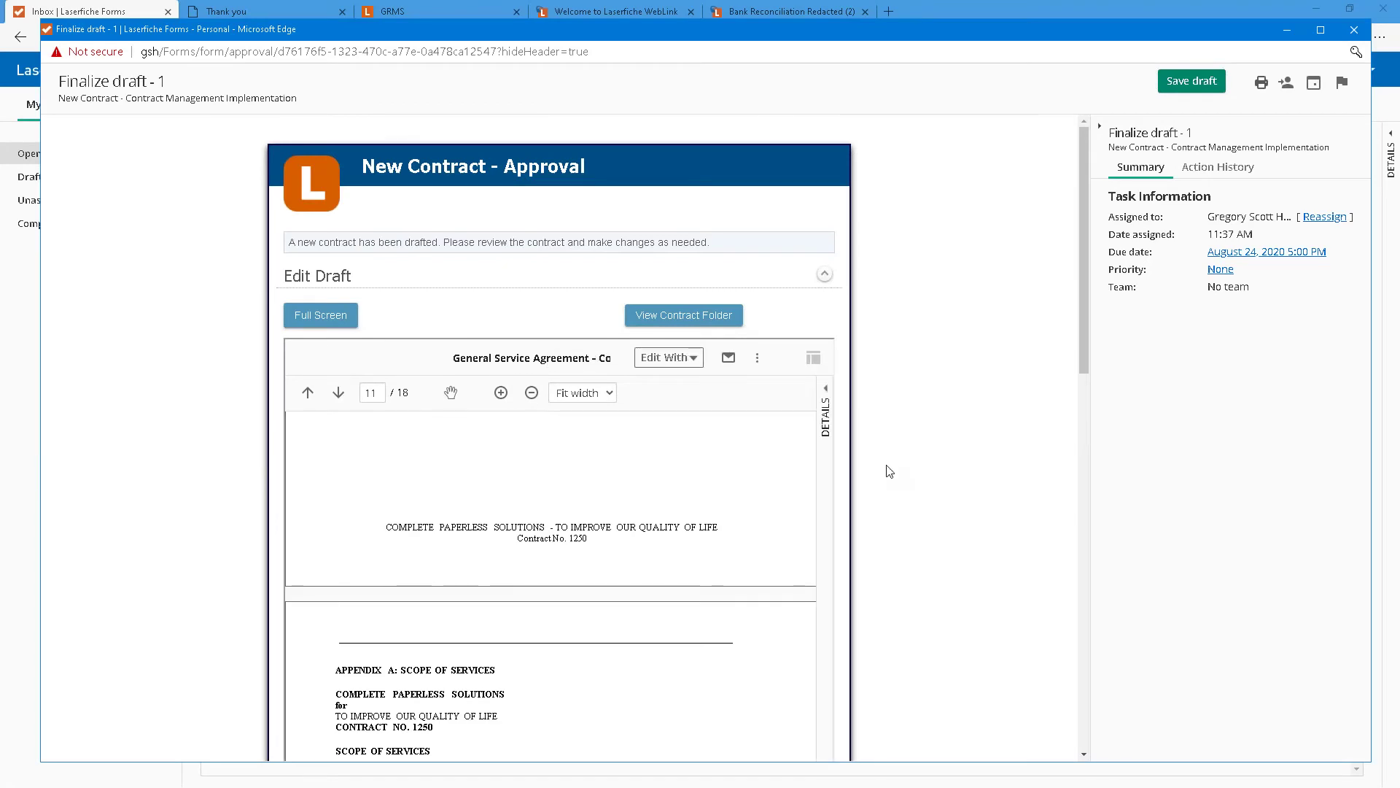
{"action": "scroll", "coordinate": [889, 471], "scroll_direction": "down", "scroll_amount": 15}
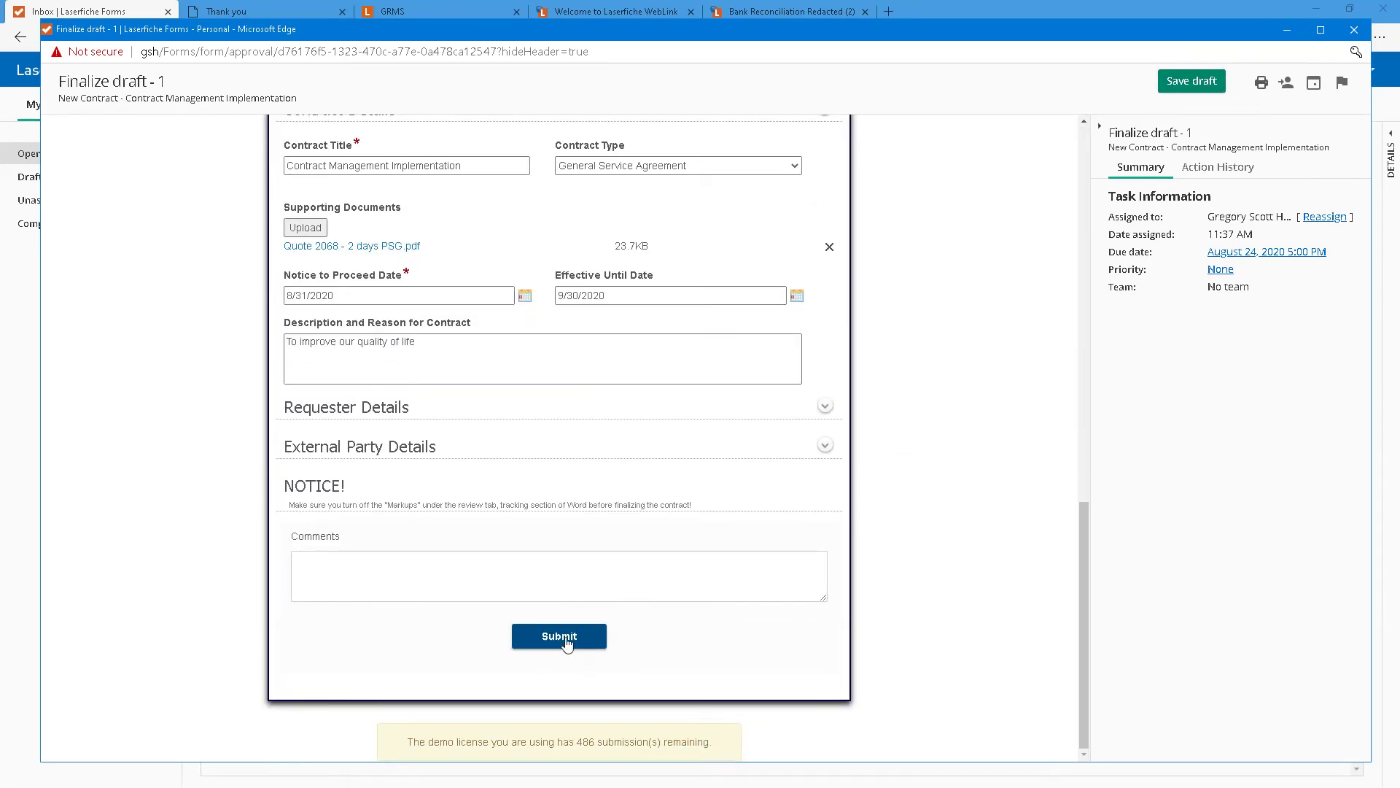
- Submit the finalized contract draft form
{"action": "left_click", "coordinate": [564, 639]}
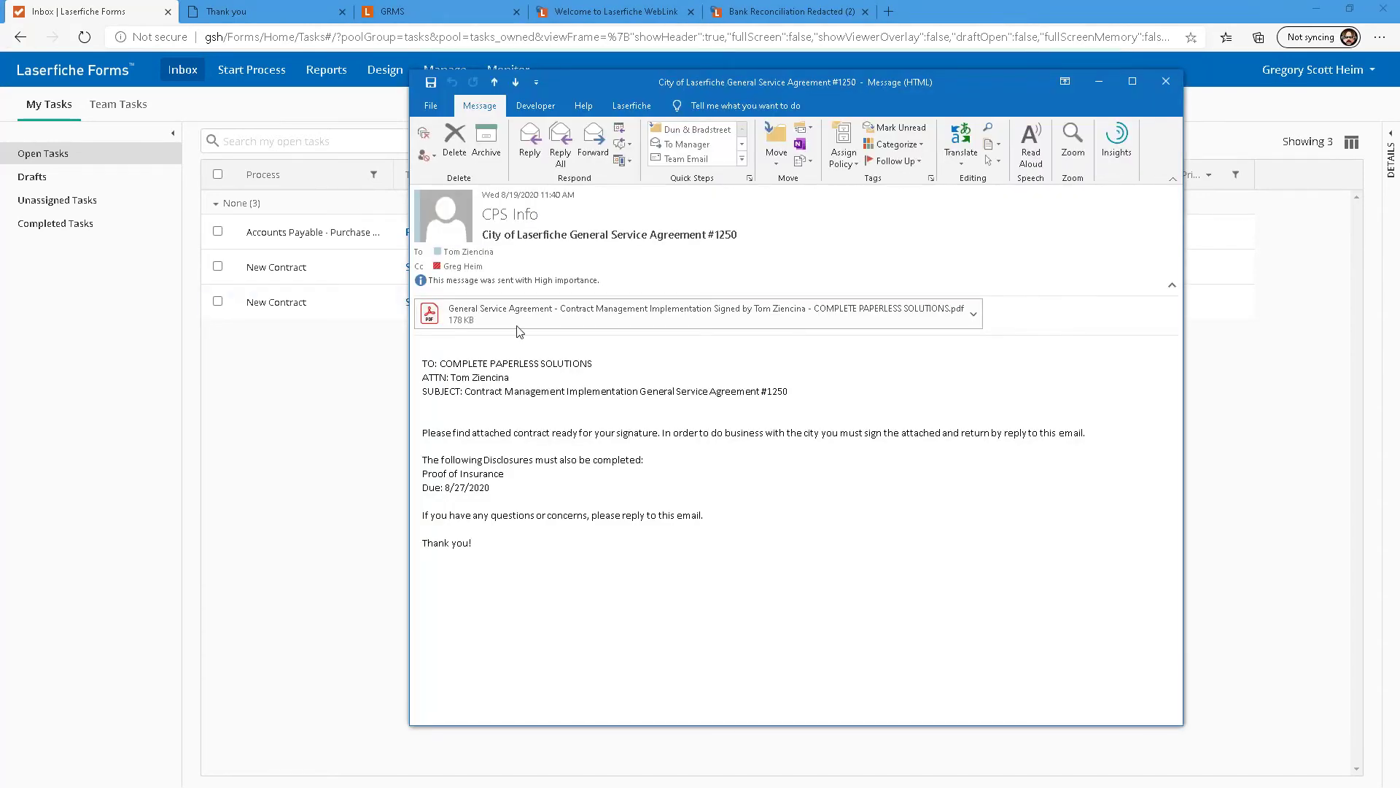
- Preview the attached General Service Agreement PDF, then close the preview
{"action": "left_click", "coordinate": [974, 314]}
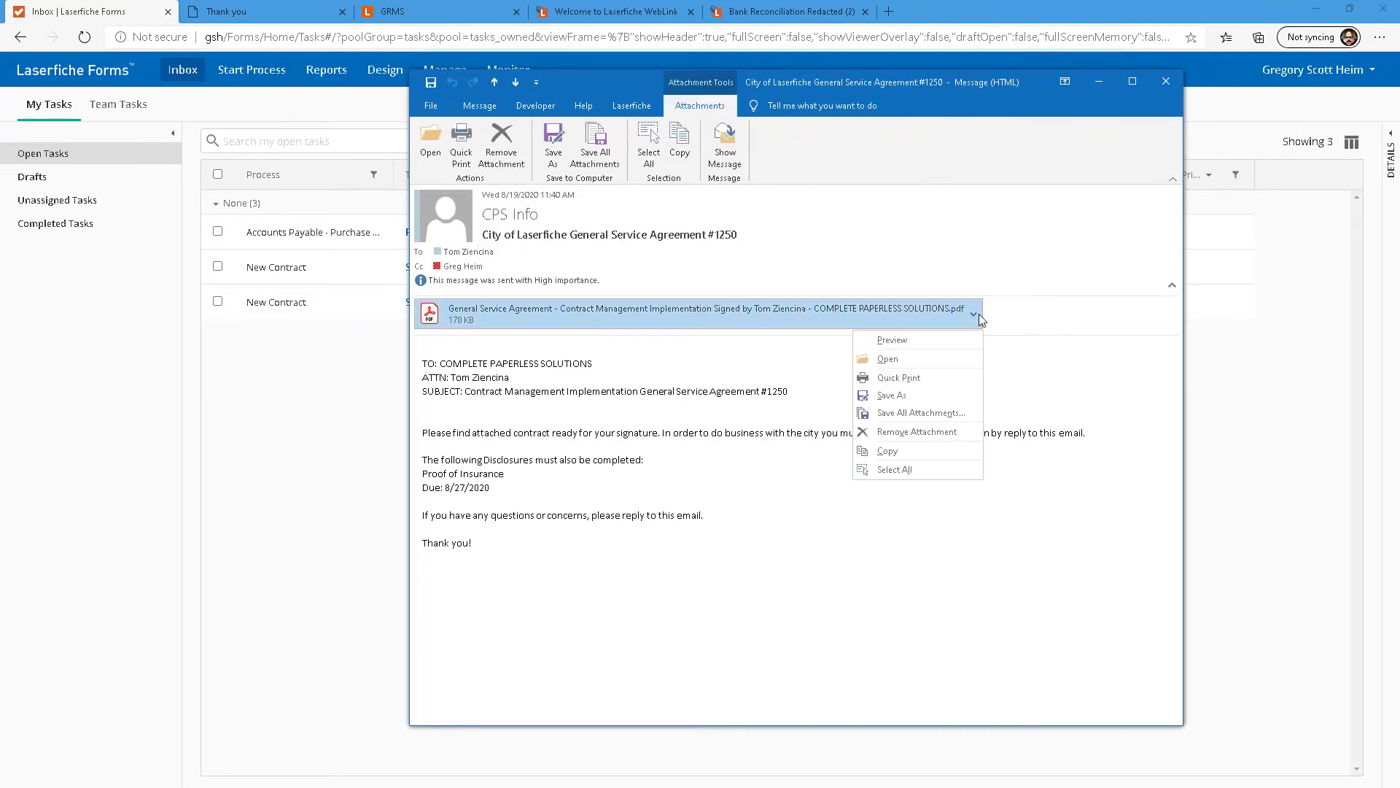
{"action": "left_click", "coordinate": [931, 344]}
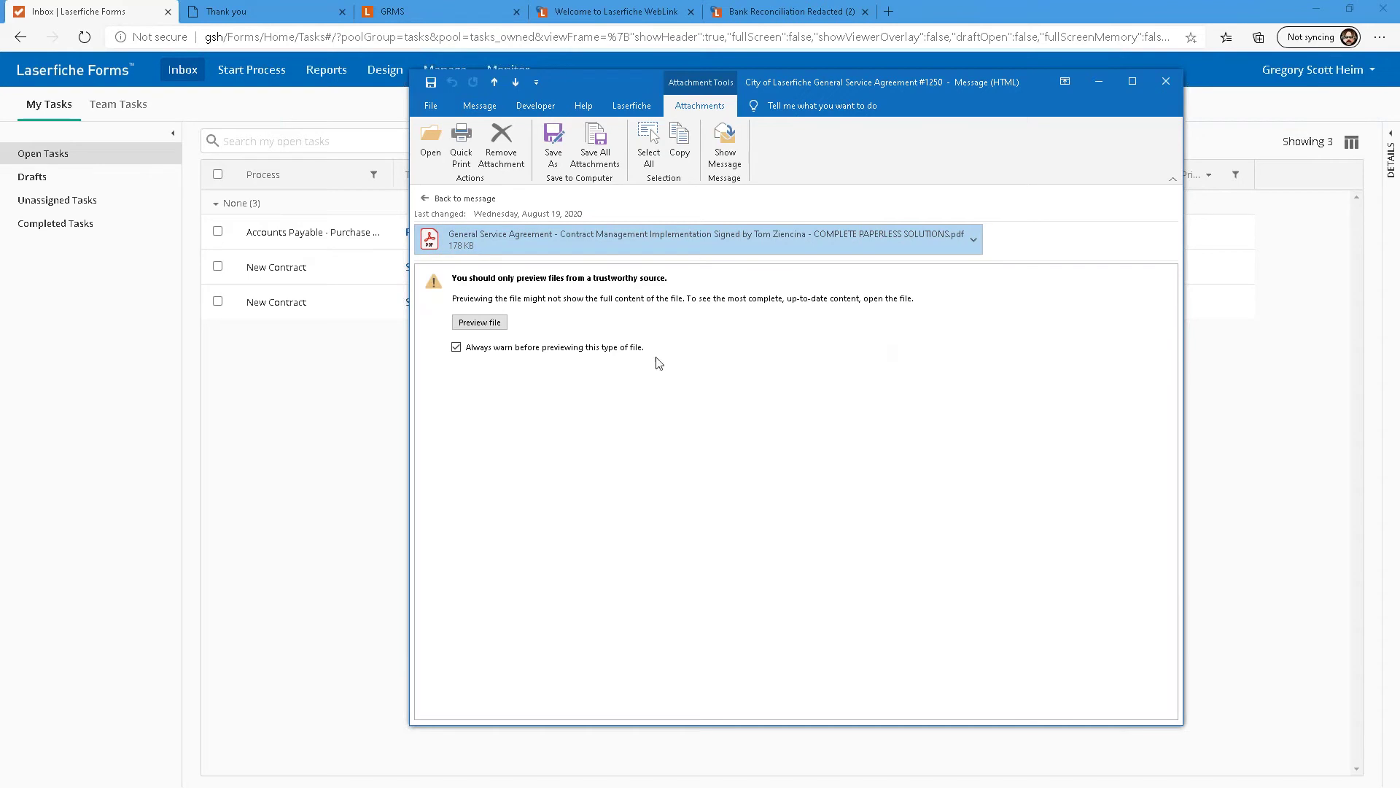
{"action": "left_click", "coordinate": [460, 324]}
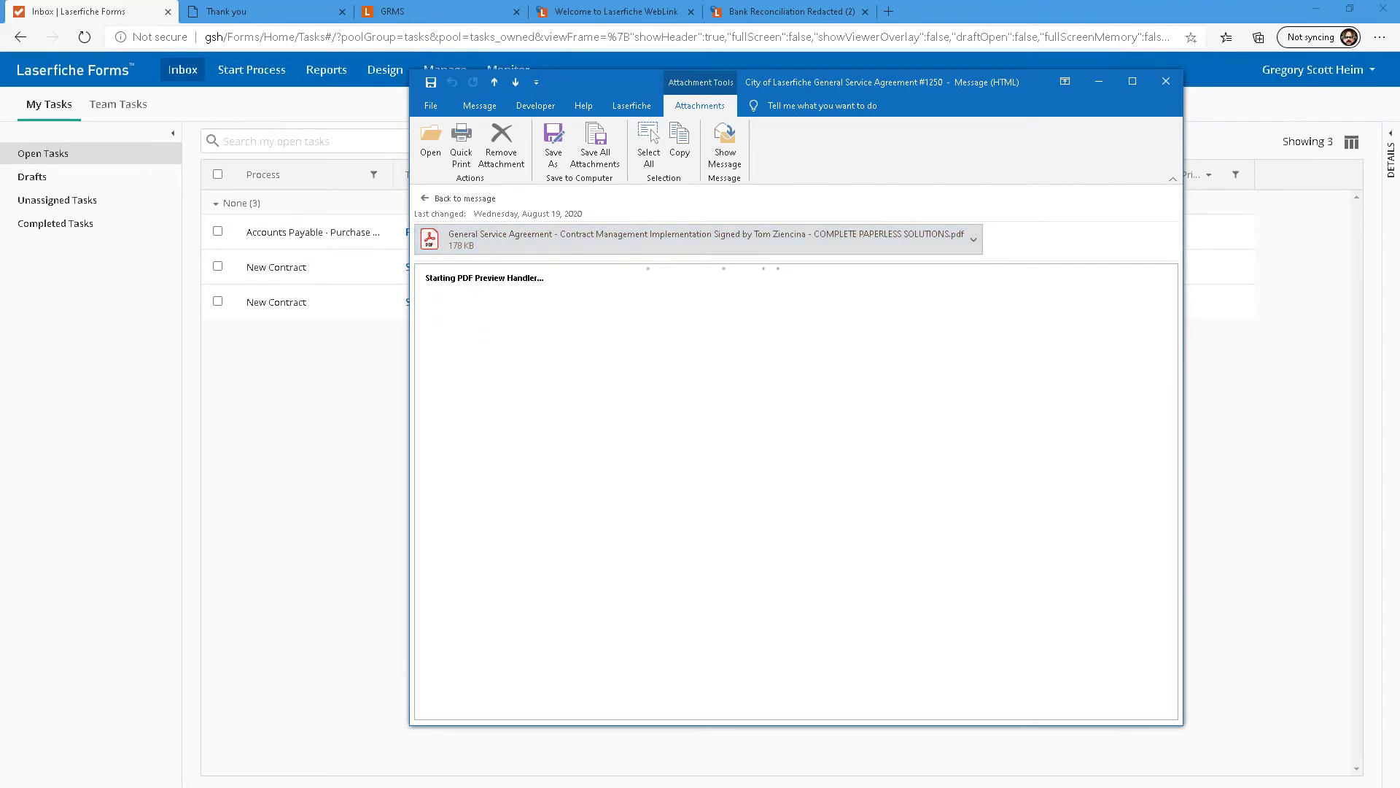
{"action": "scroll", "coordinate": [937, 295], "scroll_direction": "down", "scroll_amount": 15}
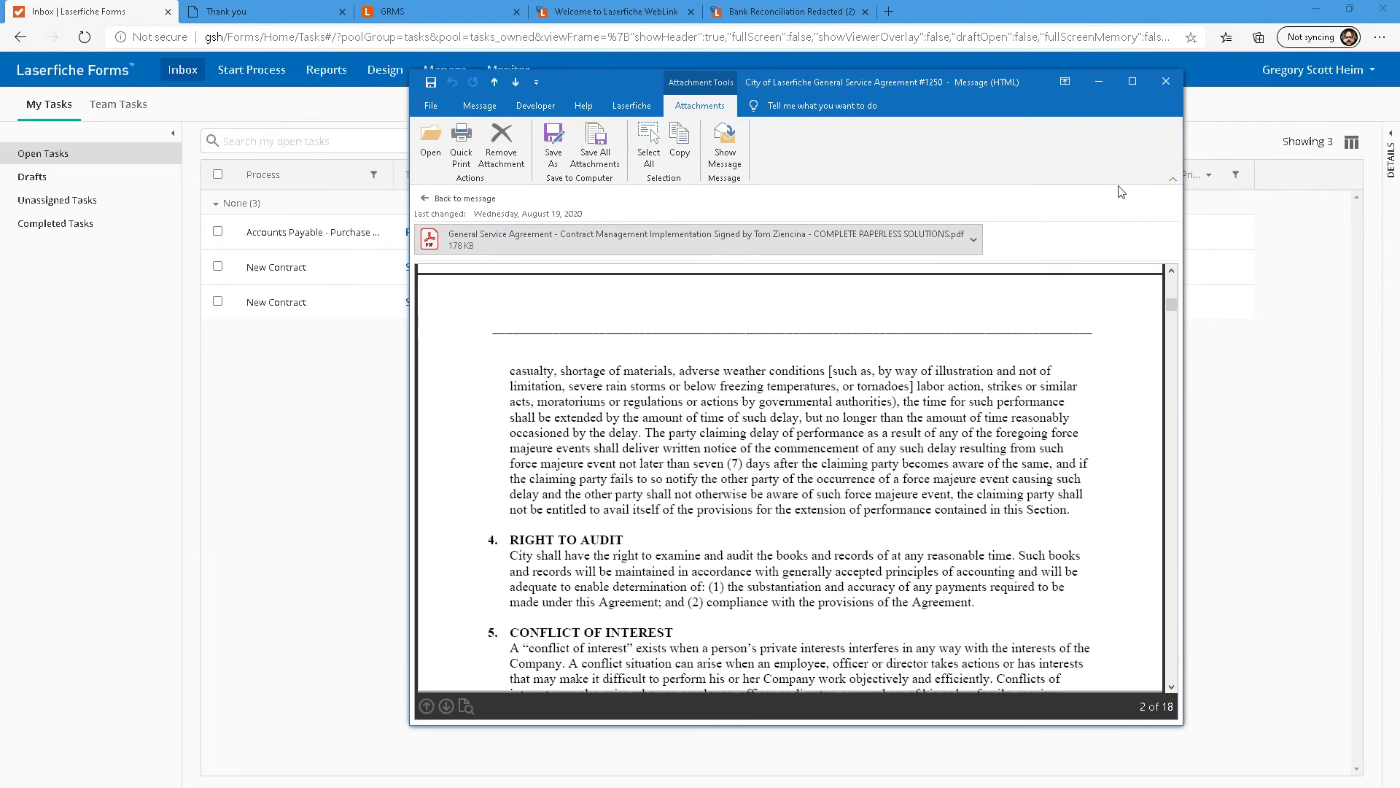
{"action": "left_click", "coordinate": [430, 201]}
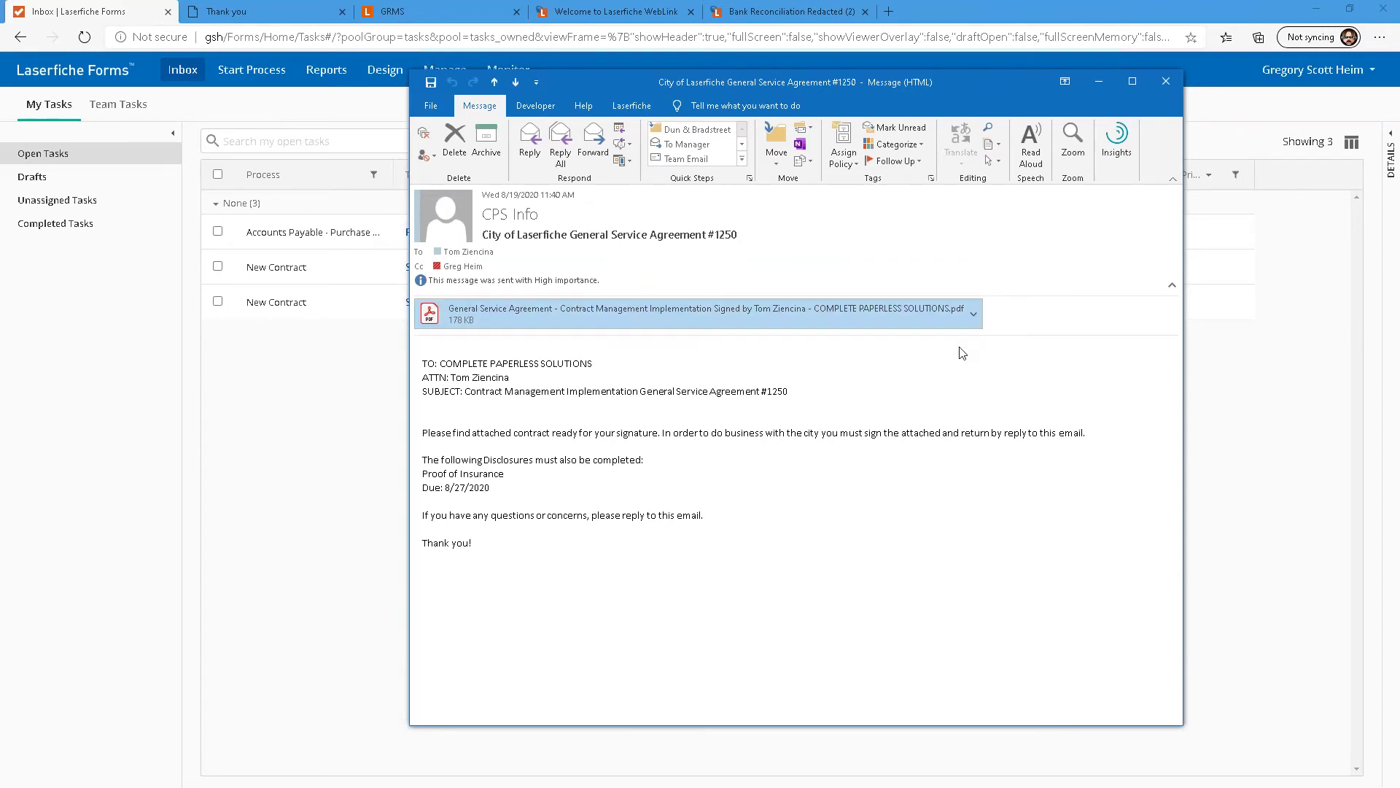
- Save the PDF attachment into Documents\Marketing, replacing the existing file
{"action": "left_click", "coordinate": [971, 317]}
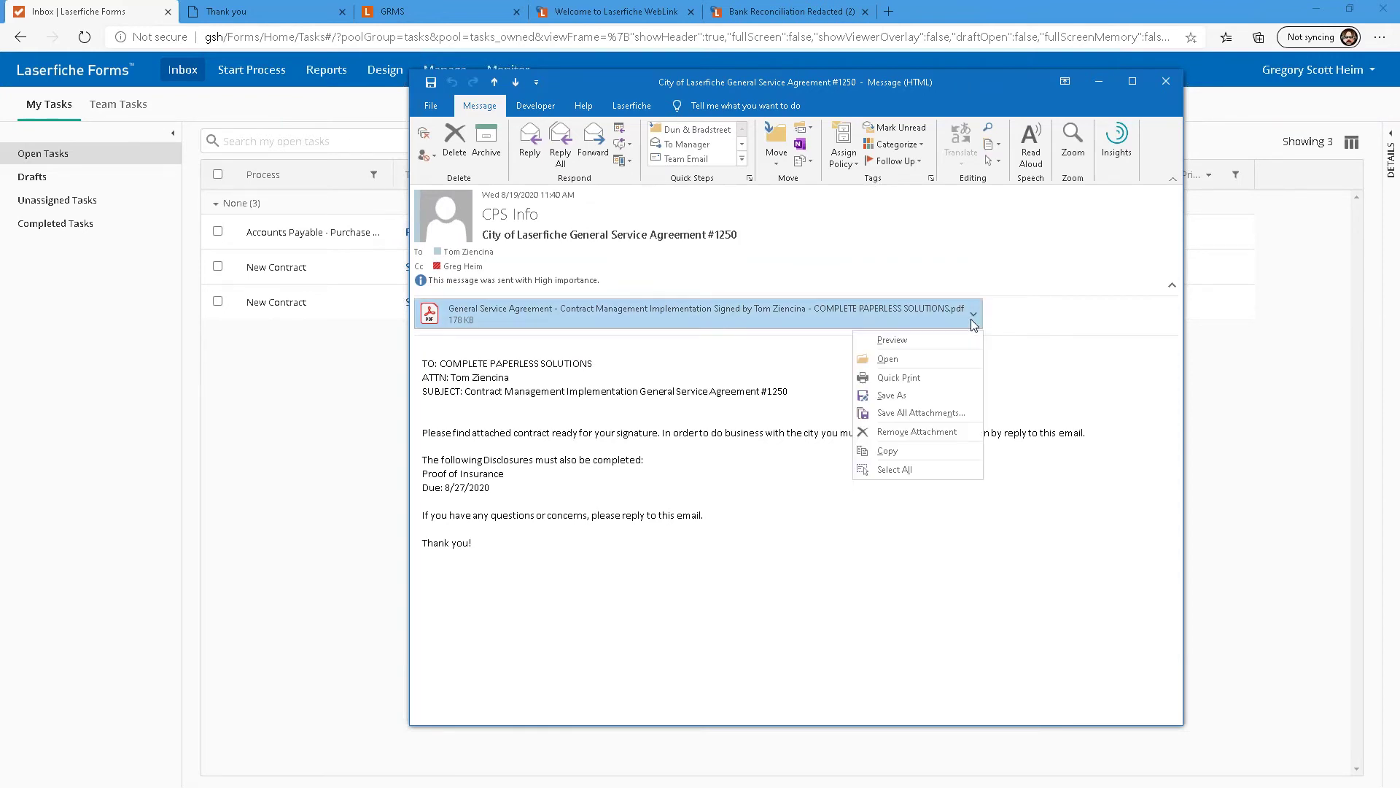
{"action": "left_click", "coordinate": [935, 393]}
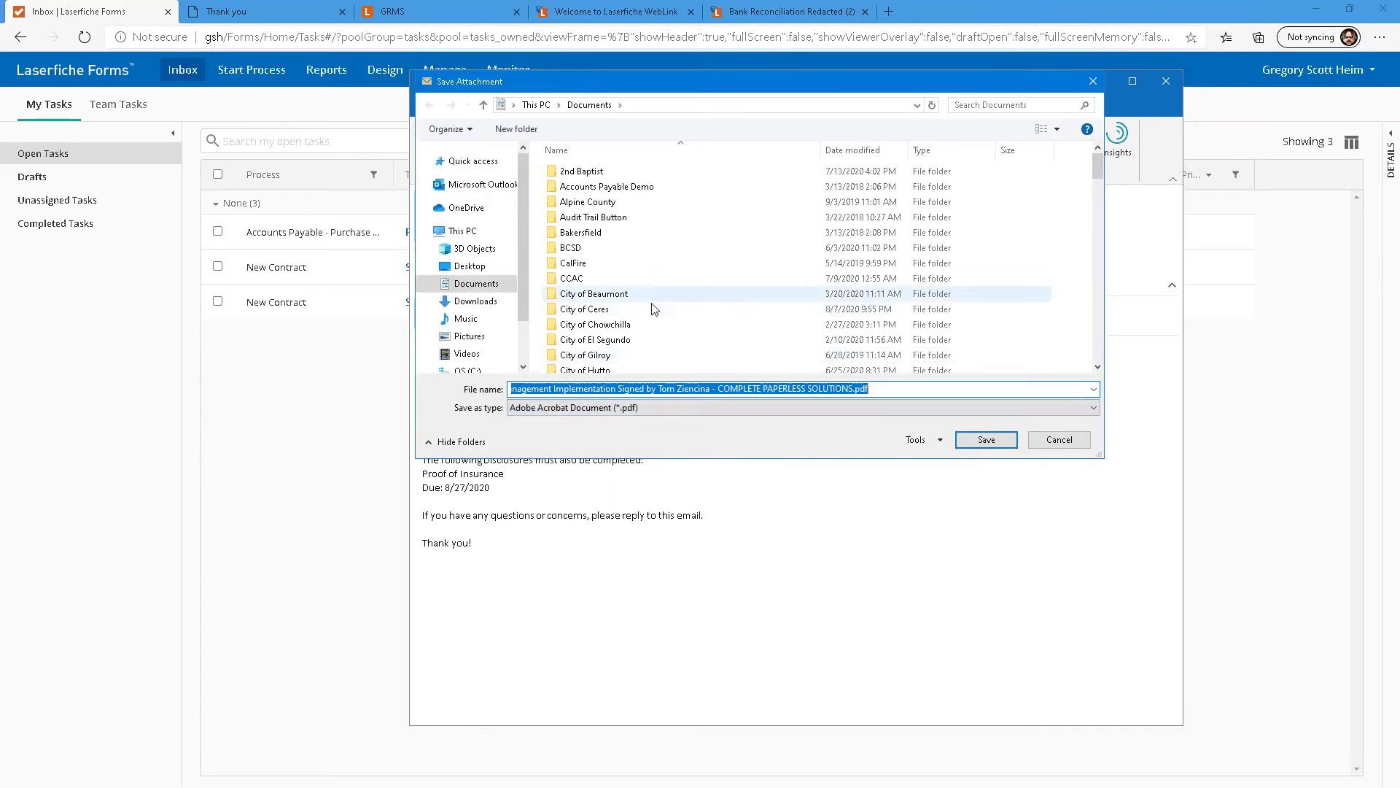
{"action": "scroll", "coordinate": [642, 299], "scroll_direction": "down", "scroll_amount": 5}
{"action": "scroll", "coordinate": [643, 310], "scroll_direction": "down", "scroll_amount": 6}
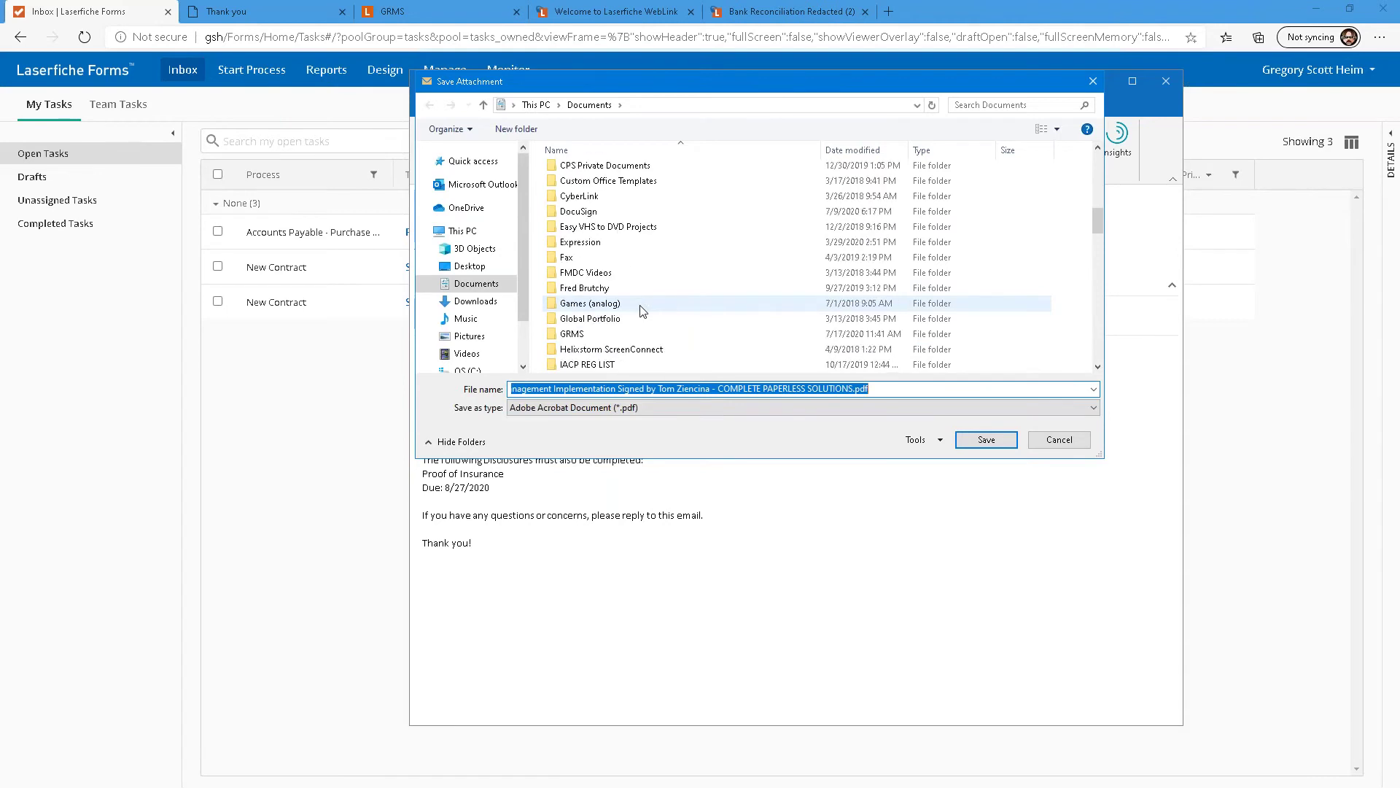
{"action": "scroll", "coordinate": [642, 310], "scroll_direction": "down", "scroll_amount": 2}
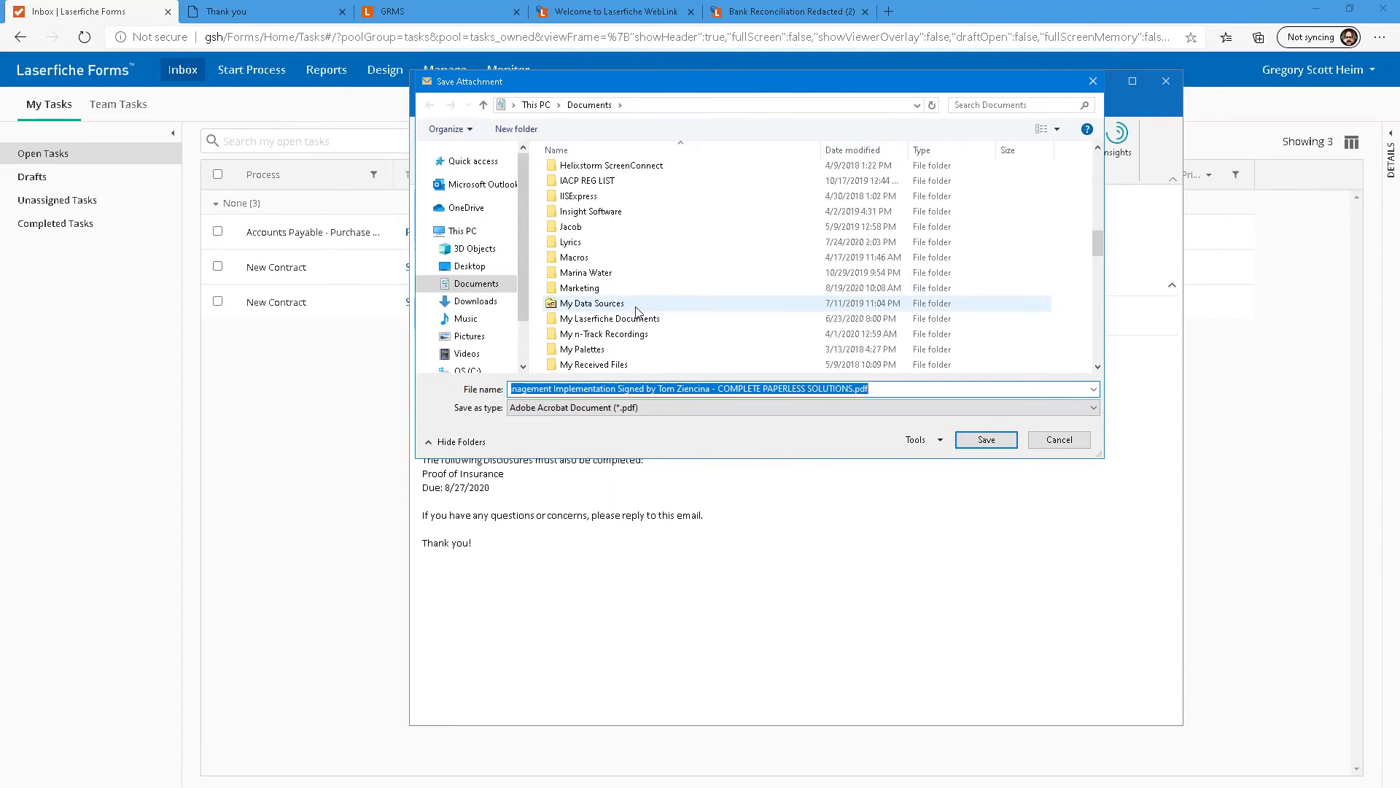
{"action": "left_click", "coordinate": [580, 290]}
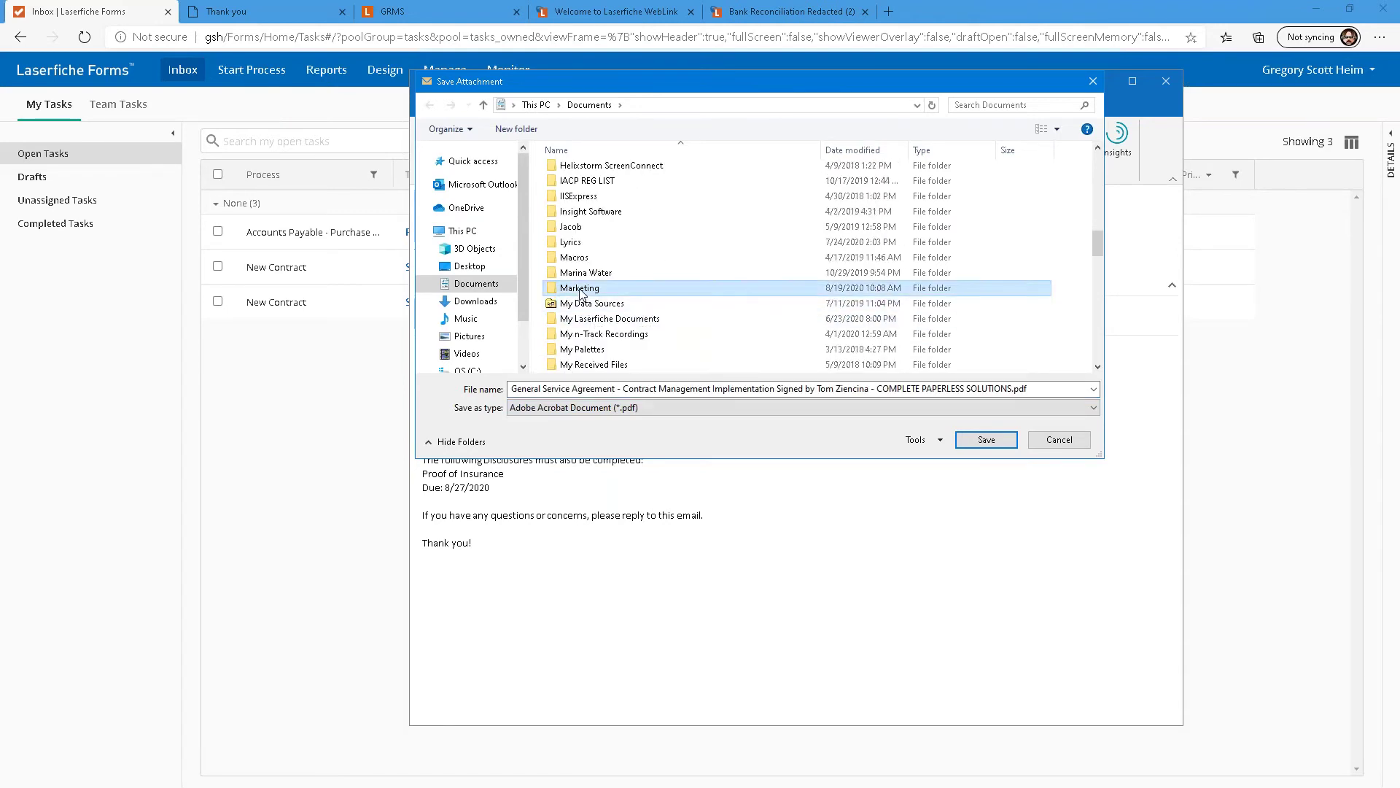
{"action": "double_click", "coordinate": [580, 291]}
{"action": "left_click", "coordinate": [984, 440]}
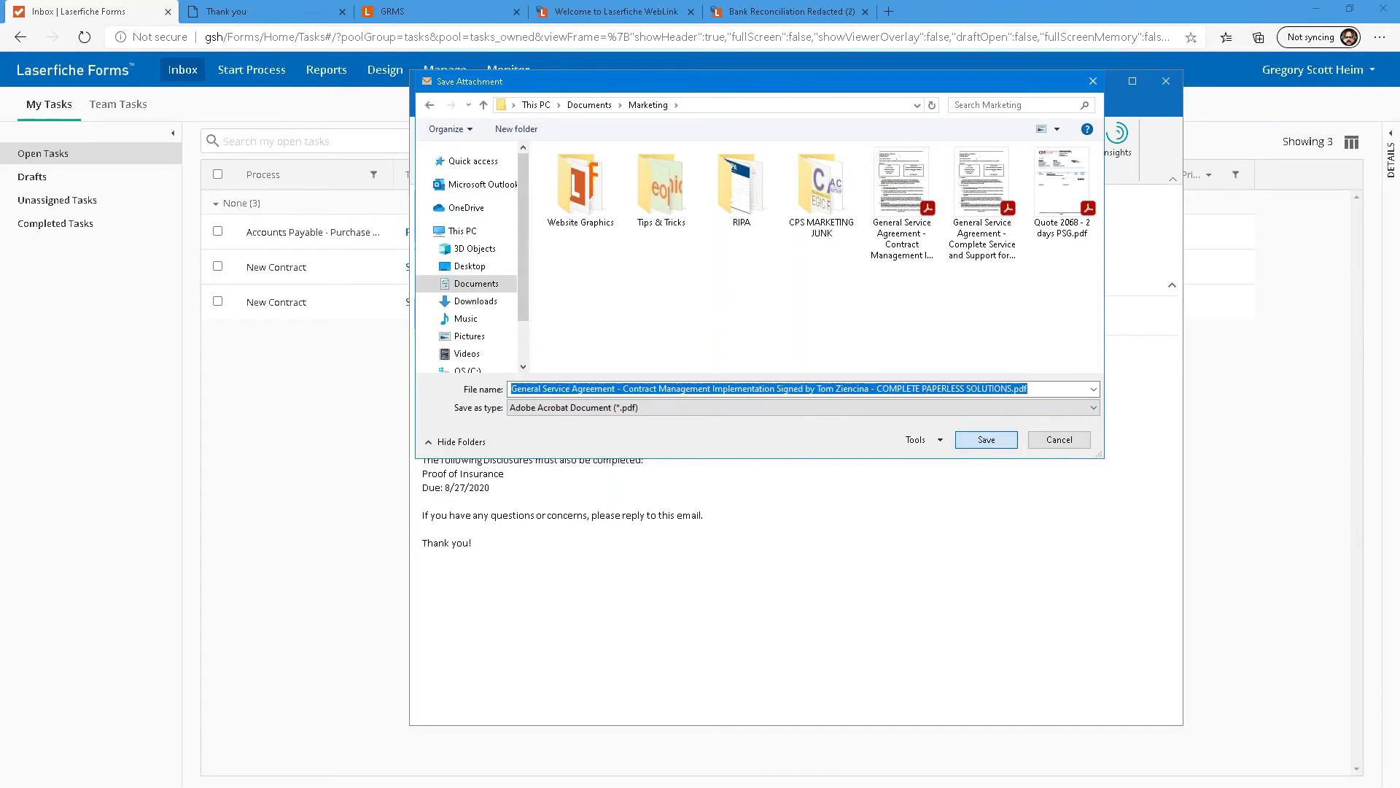
{"action": "left_click", "coordinate": [812, 409]}
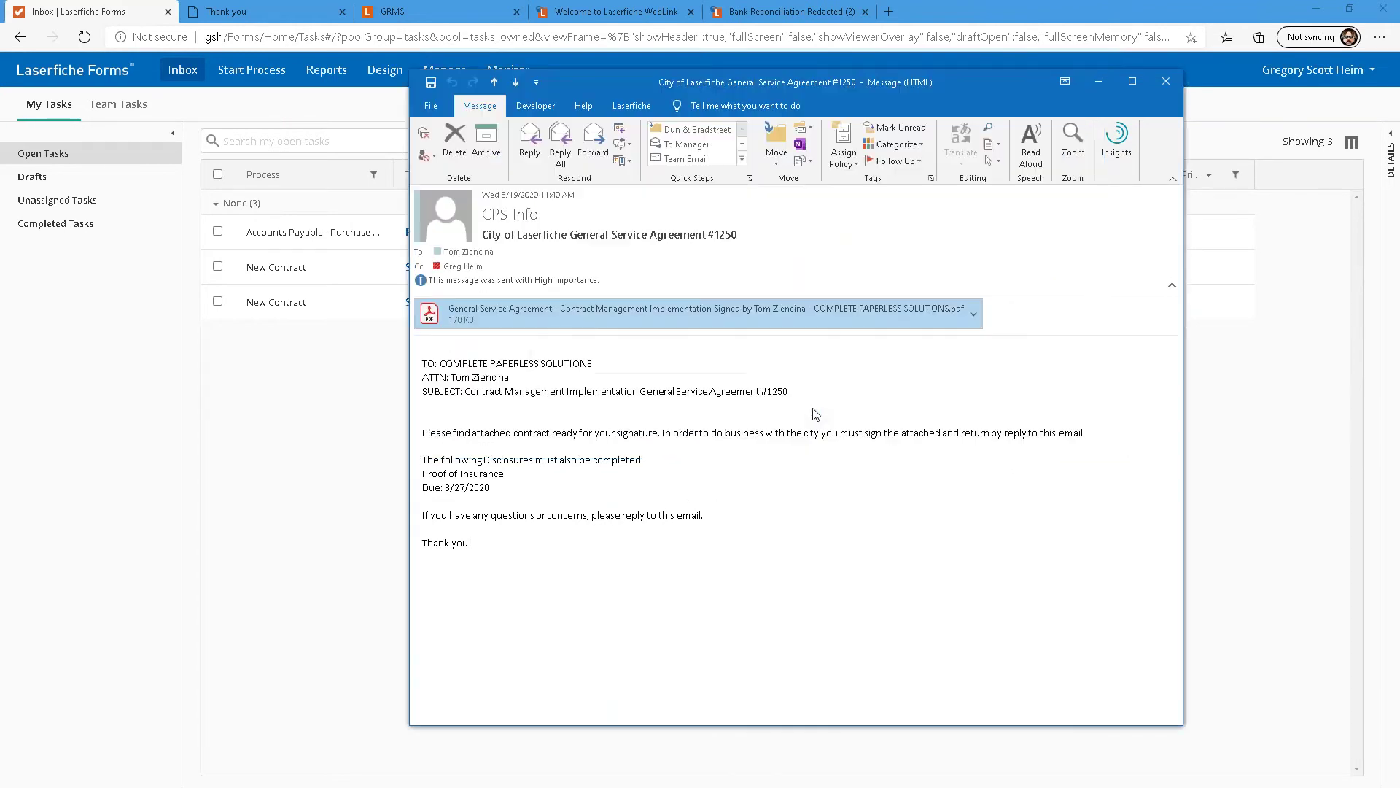
- Close the e-mail and open the Street Sweepers tire maintenance Sign task maximized
{"action": "left_click", "coordinate": [1165, 82]}
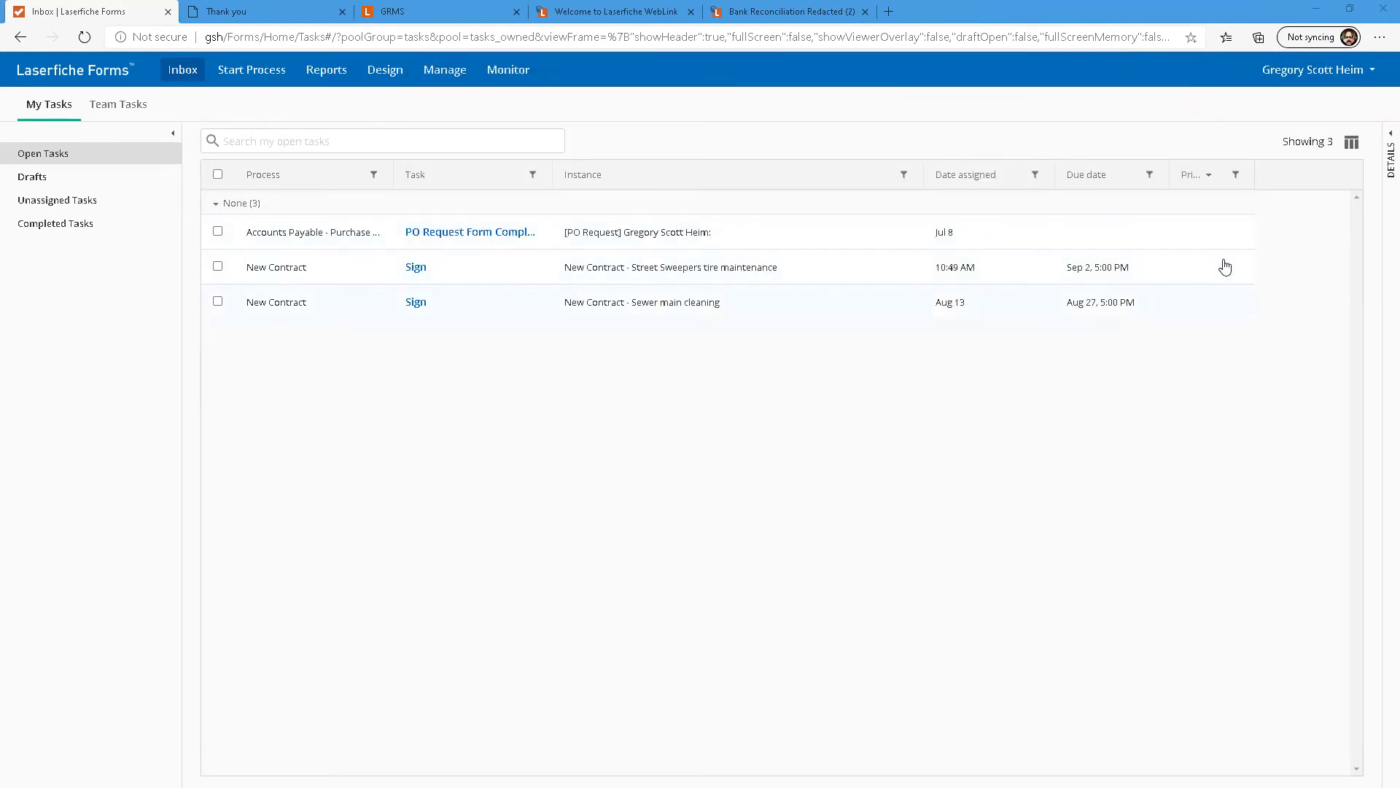
{"action": "left_click", "coordinate": [409, 271]}
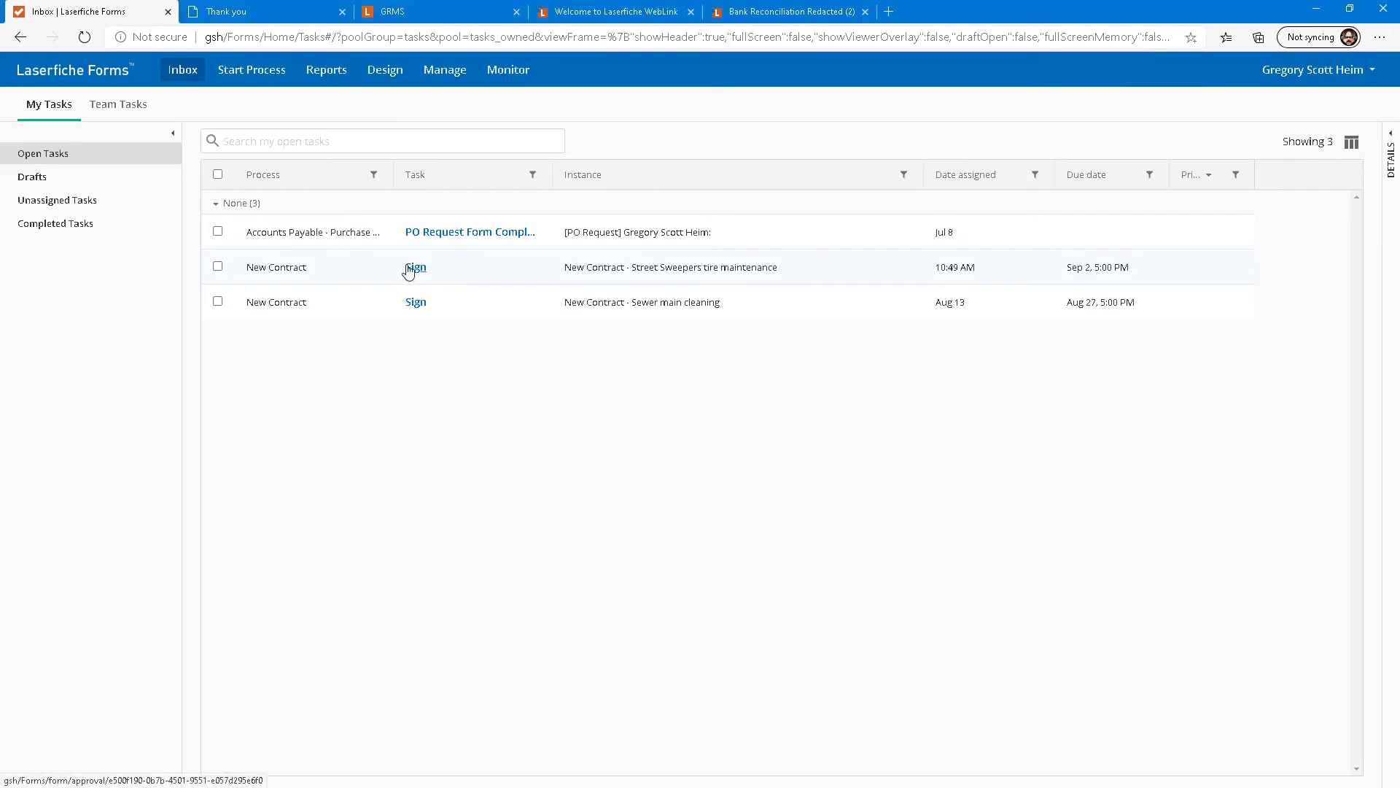
{"action": "left_click", "coordinate": [409, 268]}
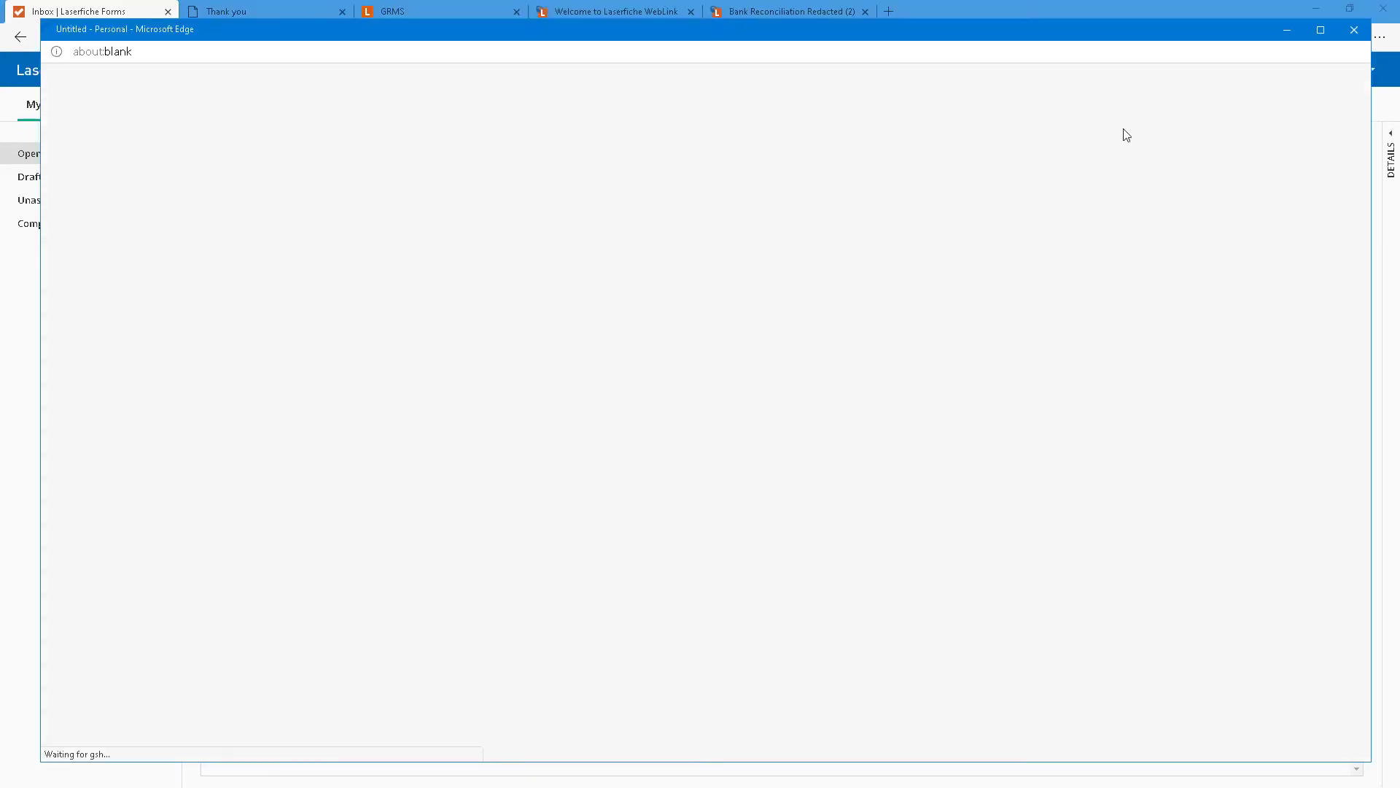
{"action": "left_click", "coordinate": [1319, 29]}
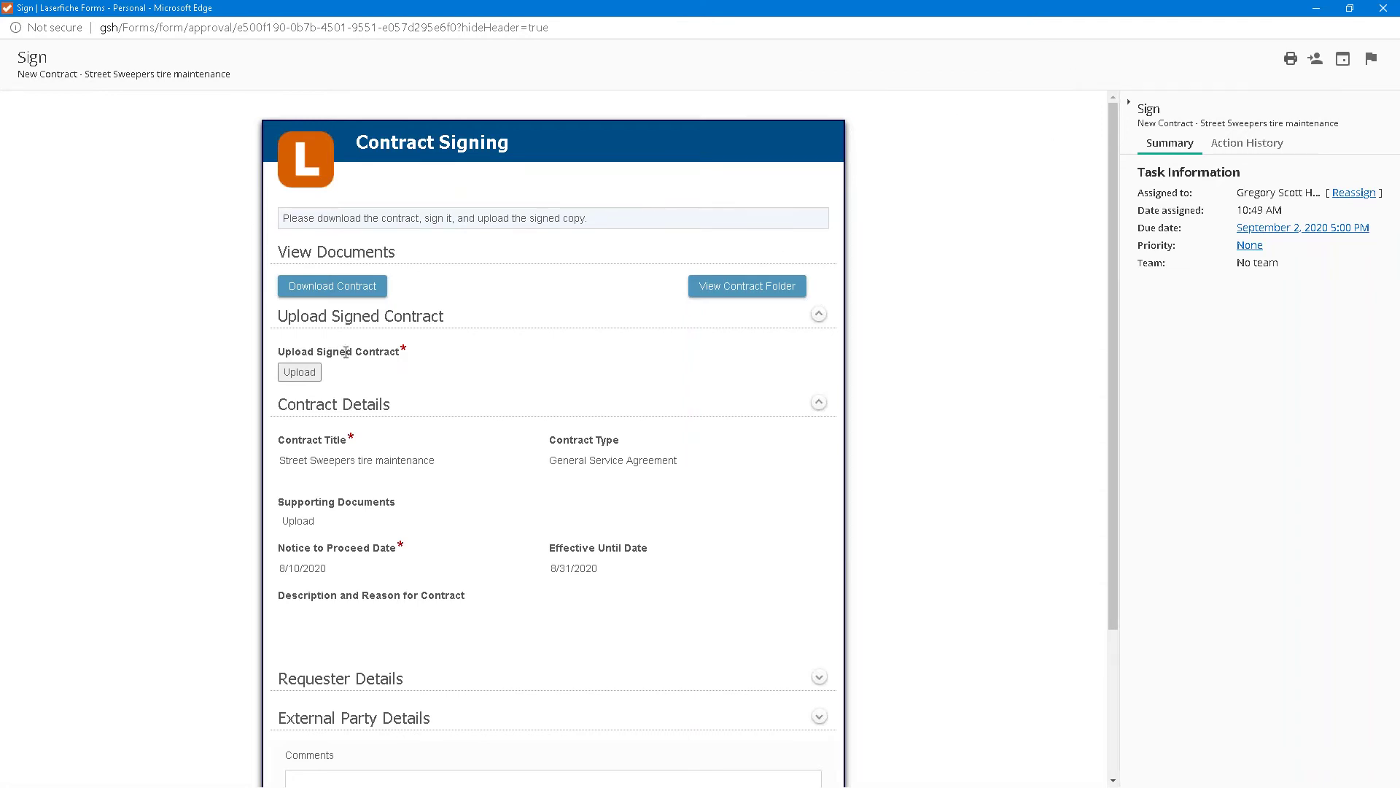
- Upload the signed General Service Agreement PDF and submit the signing form
{"action": "left_click", "coordinate": [305, 377]}
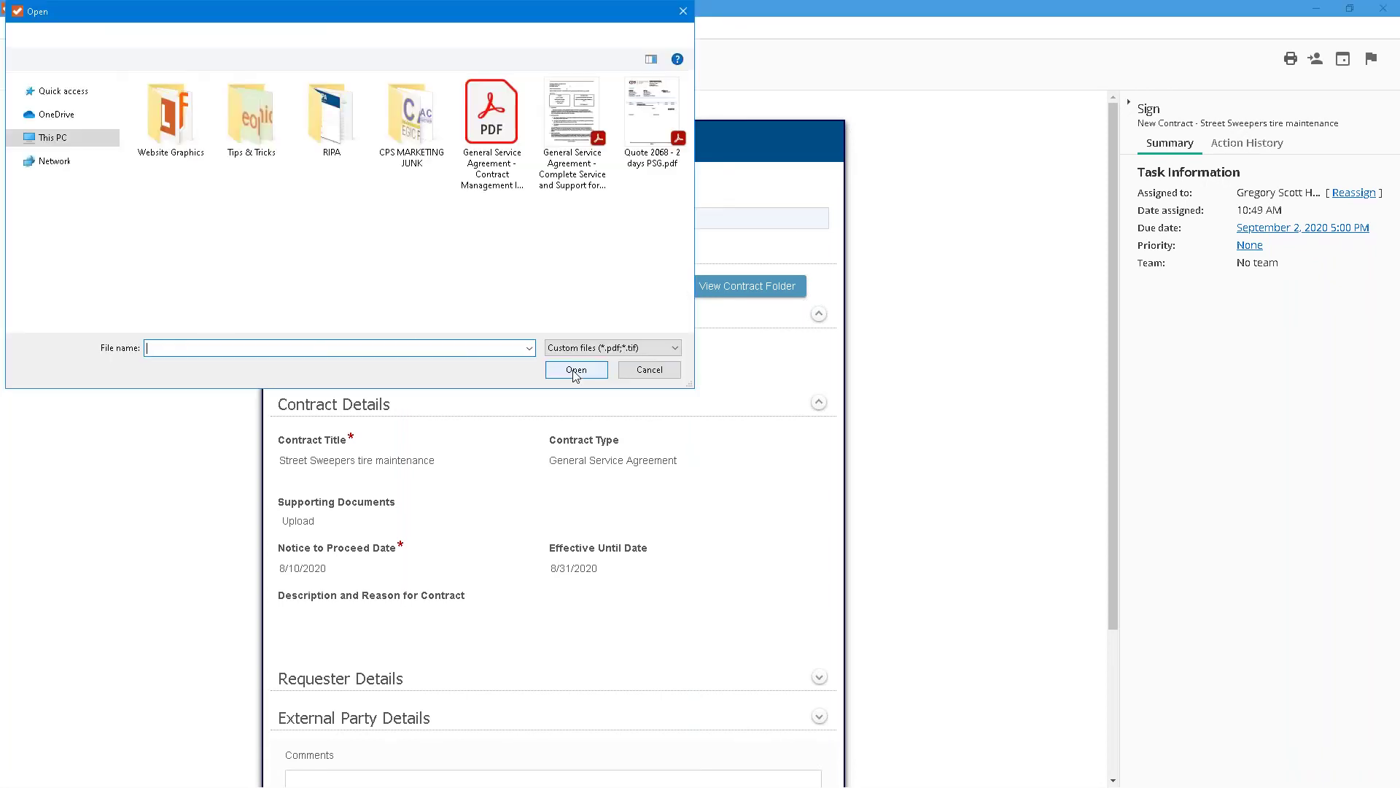
{"action": "left_click", "coordinate": [583, 118]}
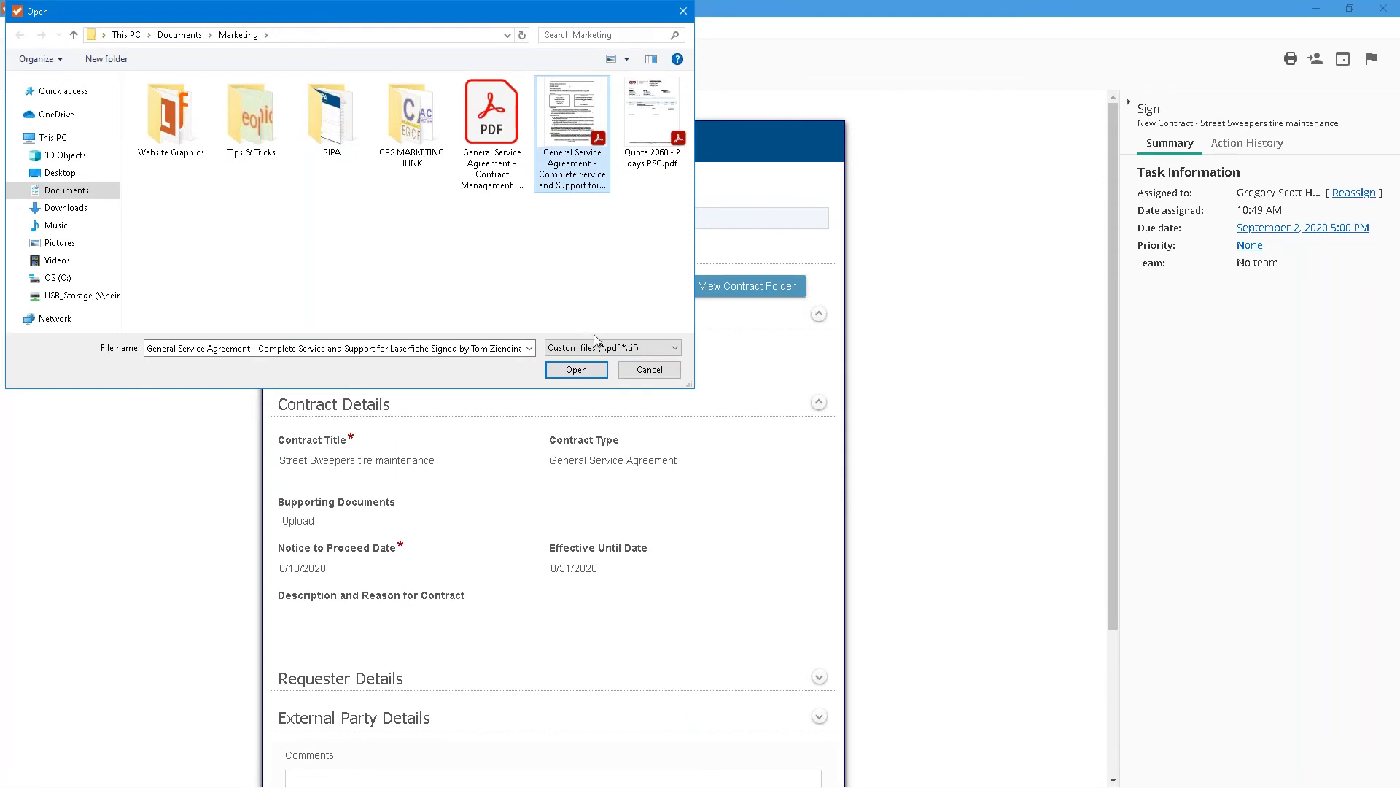
{"action": "left_click", "coordinate": [588, 373]}
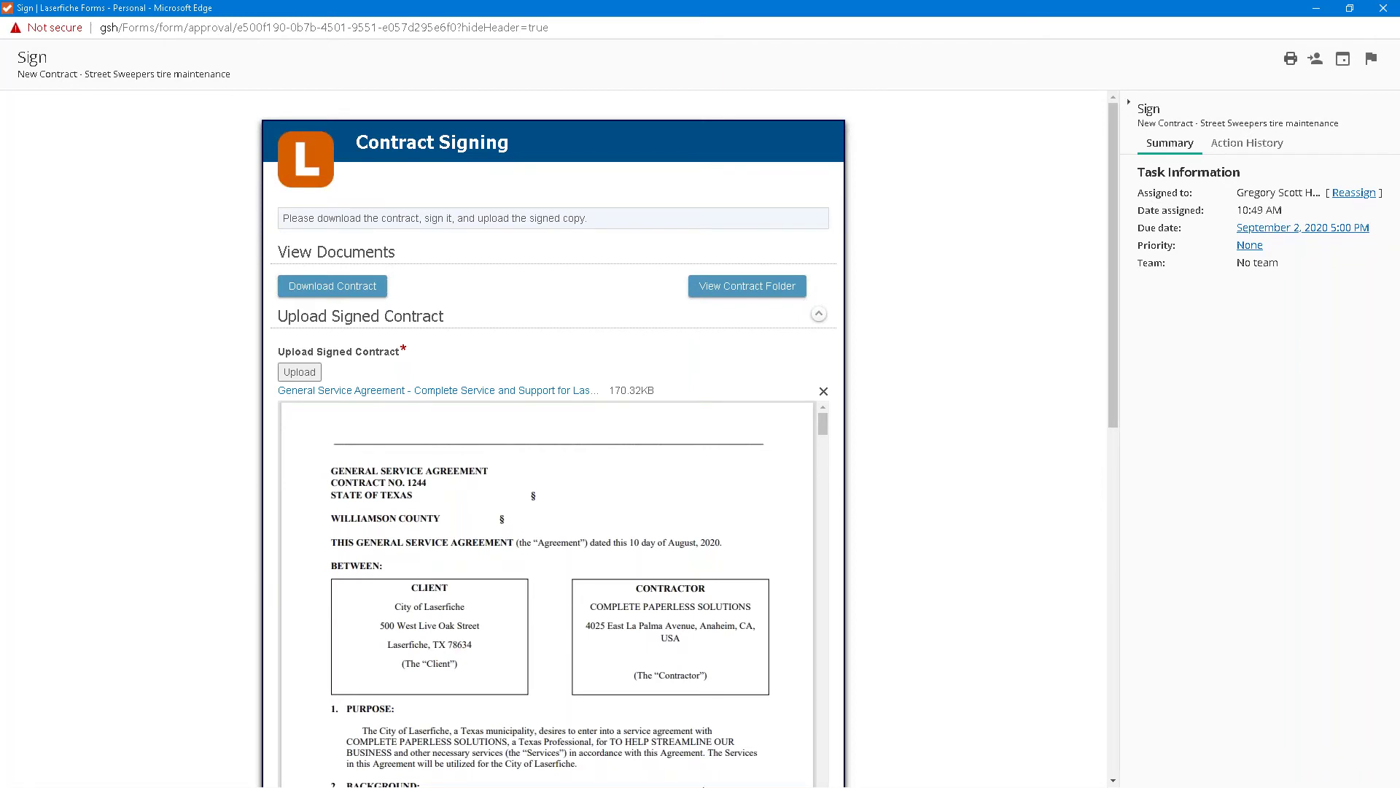
{"action": "scroll", "coordinate": [978, 623], "scroll_direction": "down", "scroll_amount": 10}
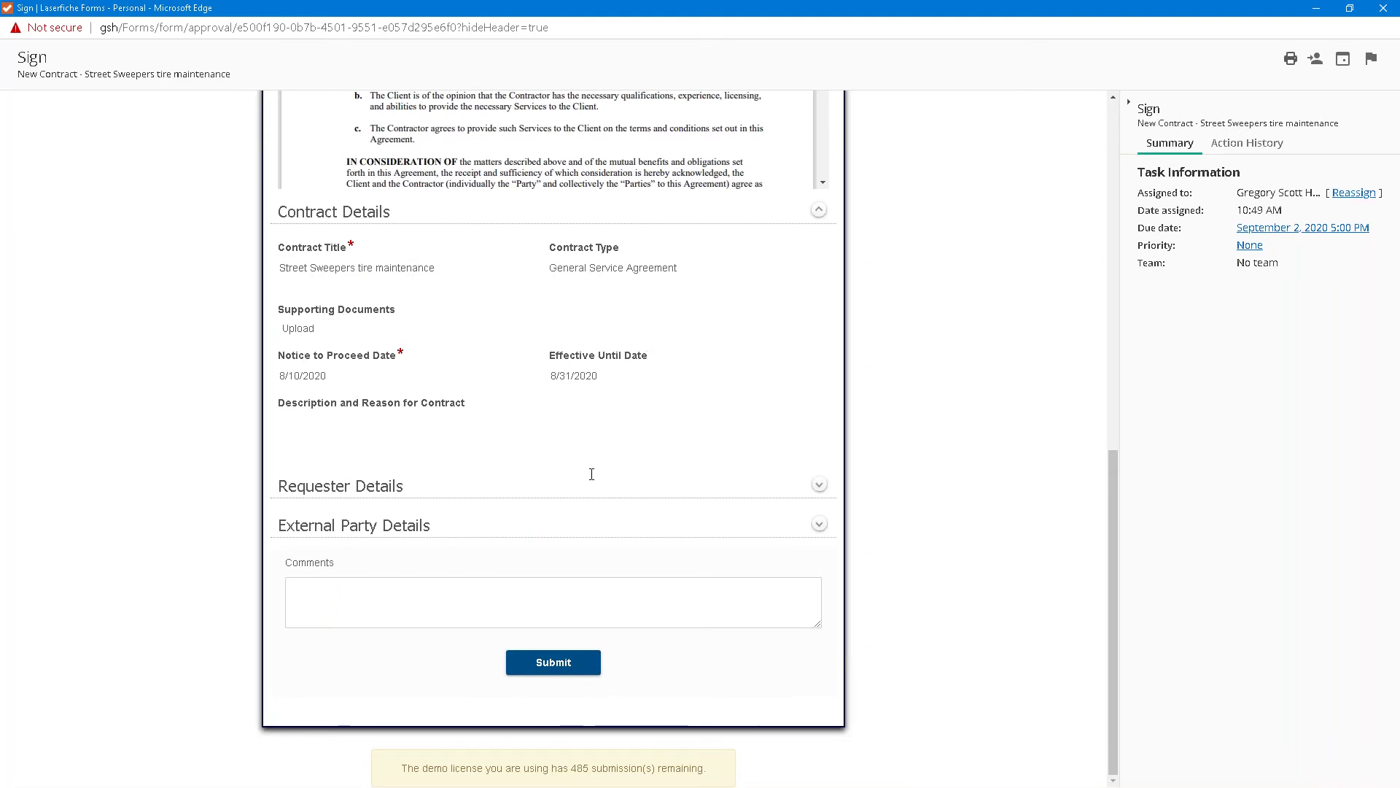
{"action": "left_click", "coordinate": [587, 660]}
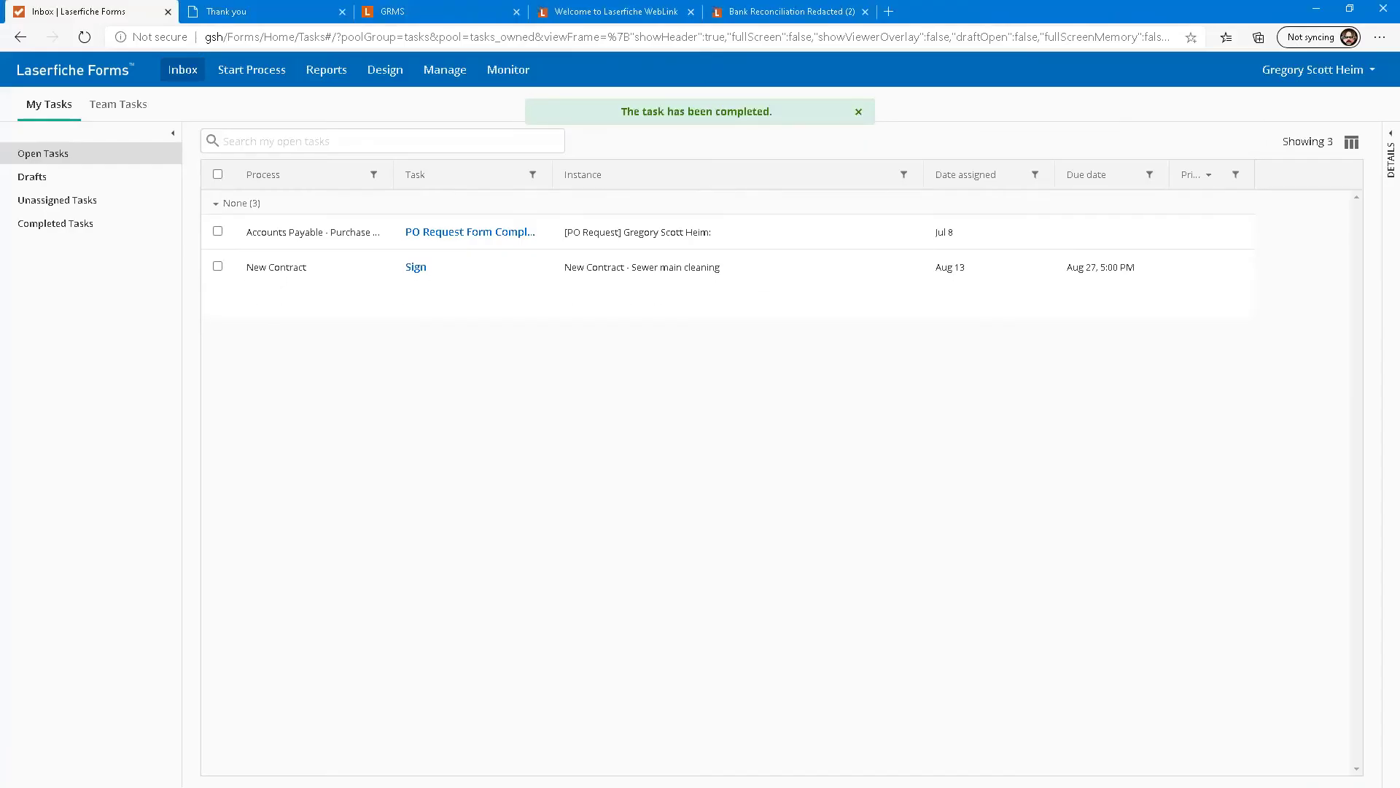
- Browse QUALITY ASSURANCE > CONTRACT APPROVAL PROCESS > CONTRACTS > COMPLETE PAPERLESS SOLUTIONS > Contract Management Implementation; select General Service Agreement 1250
{"action": "key", "text": "alt+Tab"}
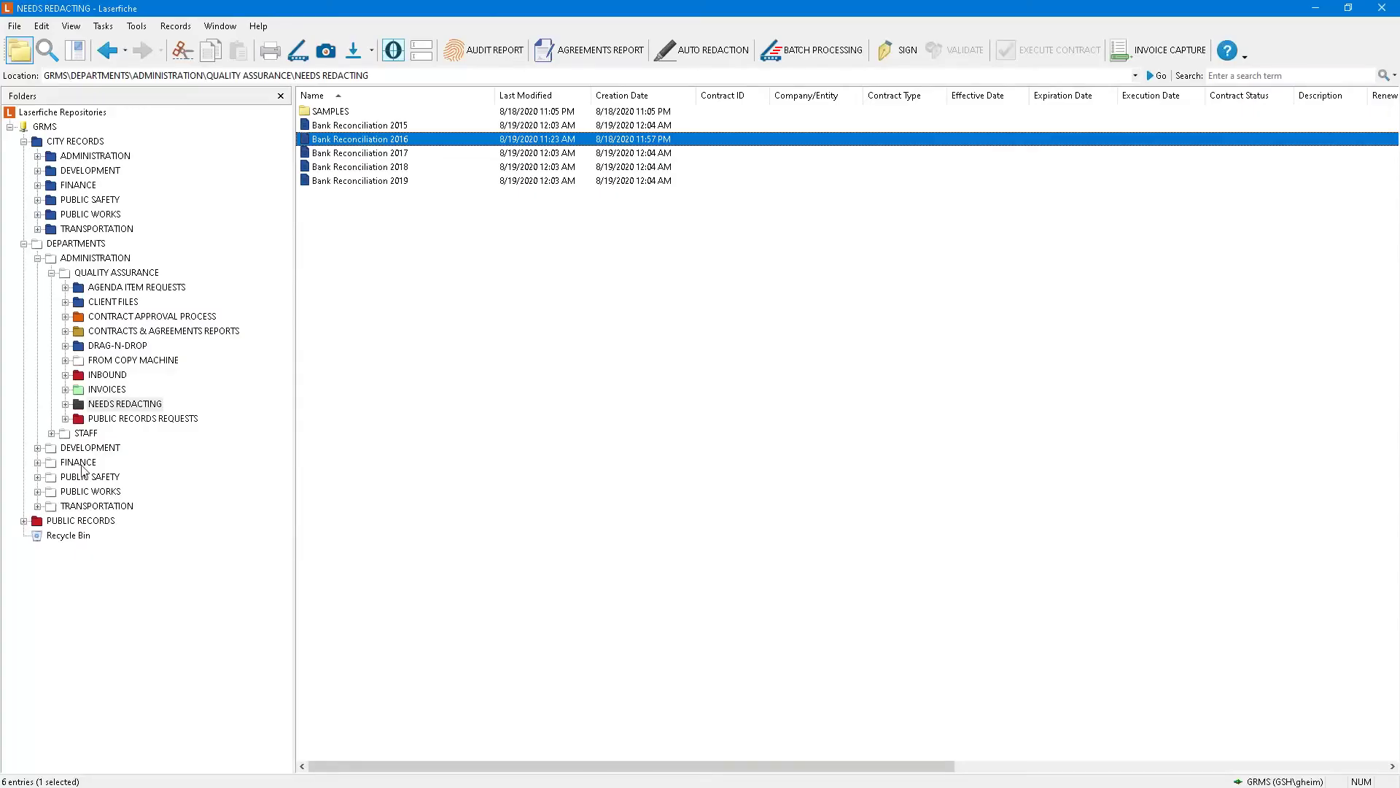
{"action": "left_click", "coordinate": [38, 259]}
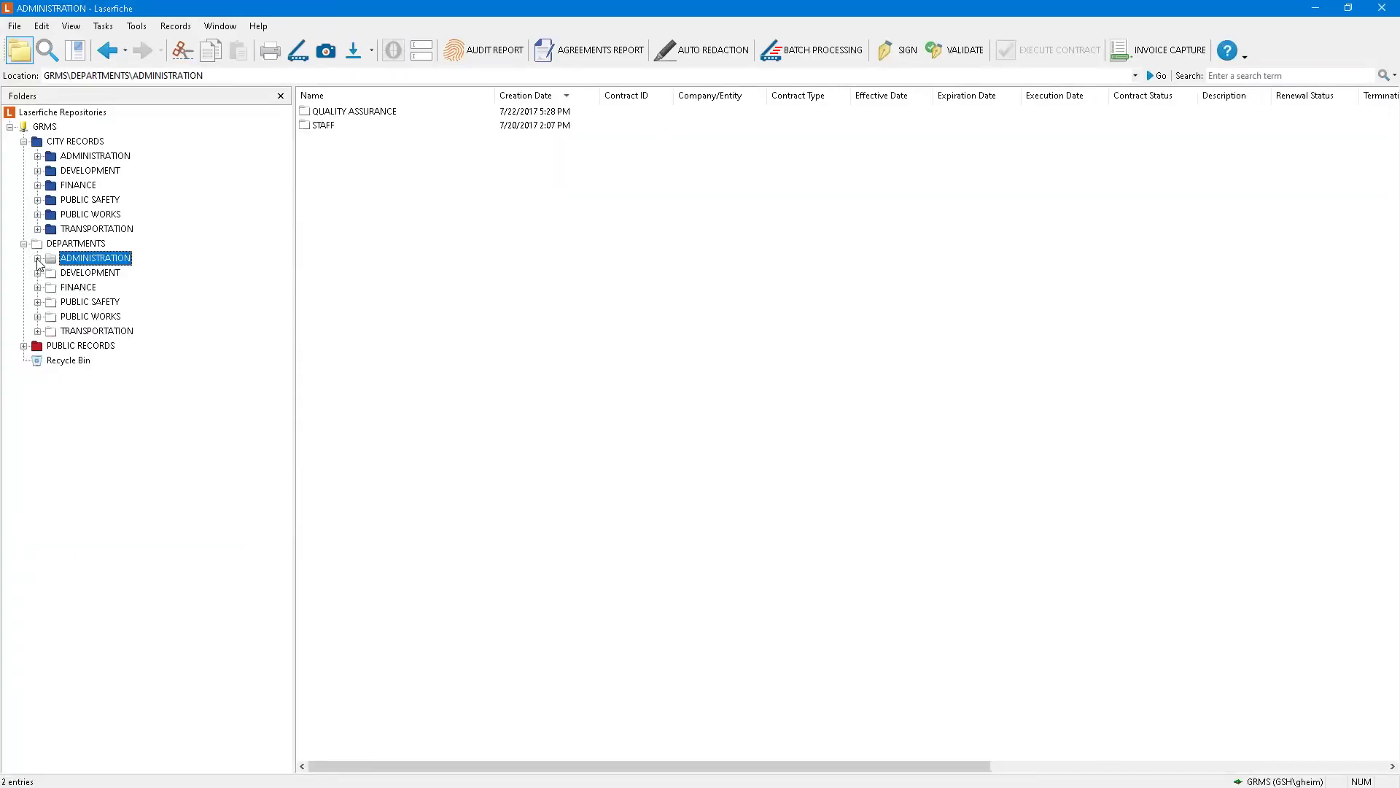
{"action": "left_click", "coordinate": [320, 115]}
{"action": "double_click", "coordinate": [322, 115]}
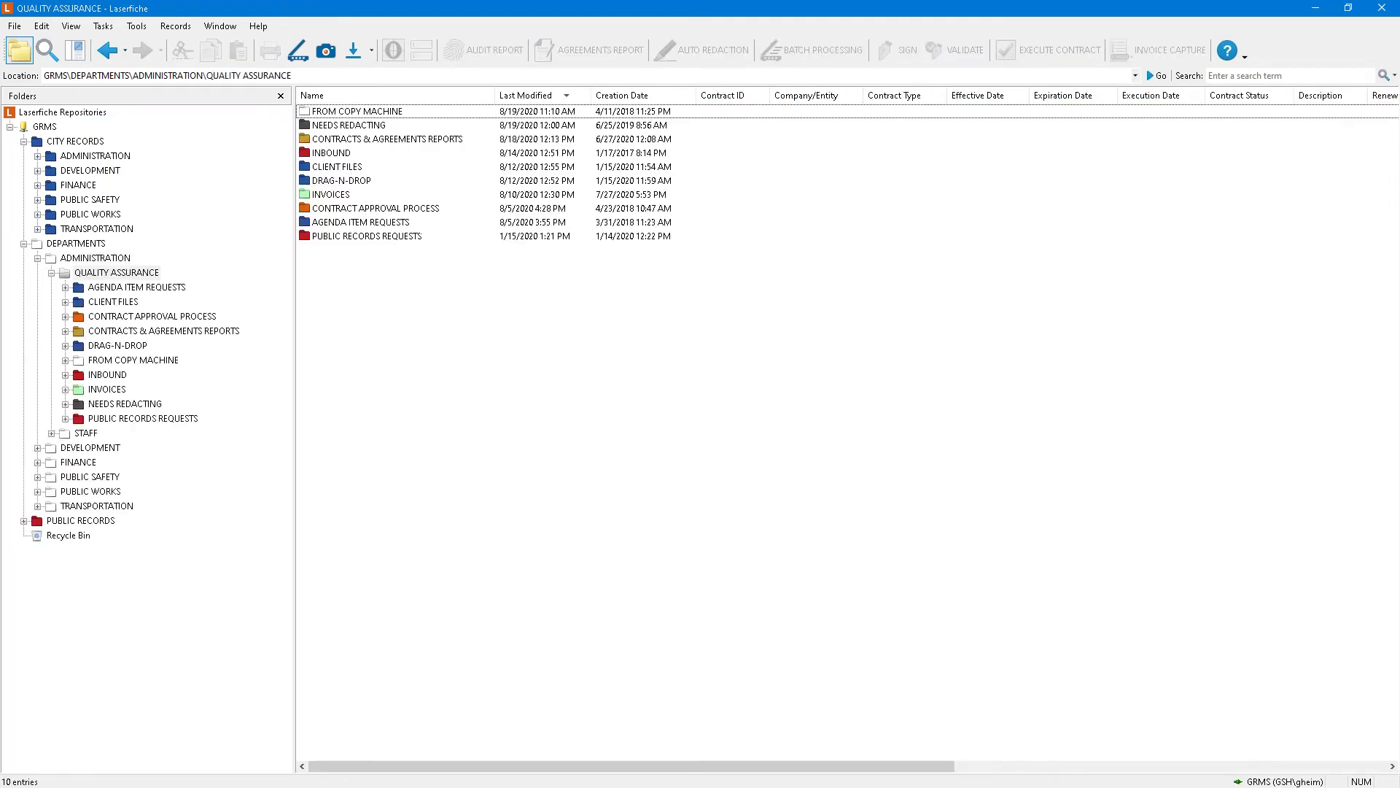
{"action": "left_click", "coordinate": [366, 209]}
{"action": "double_click", "coordinate": [366, 210]}
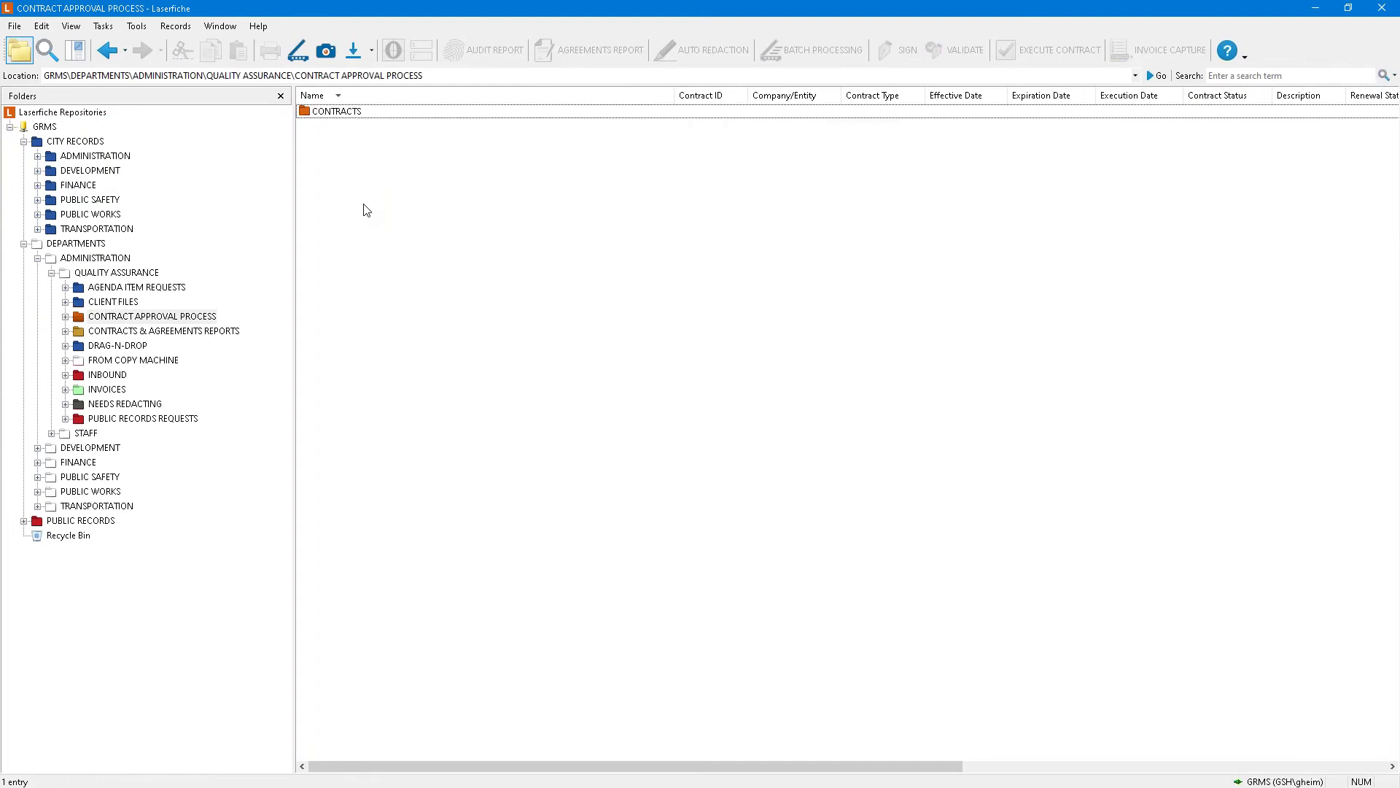
{"action": "left_click", "coordinate": [369, 112]}
{"action": "double_click", "coordinate": [369, 112]}
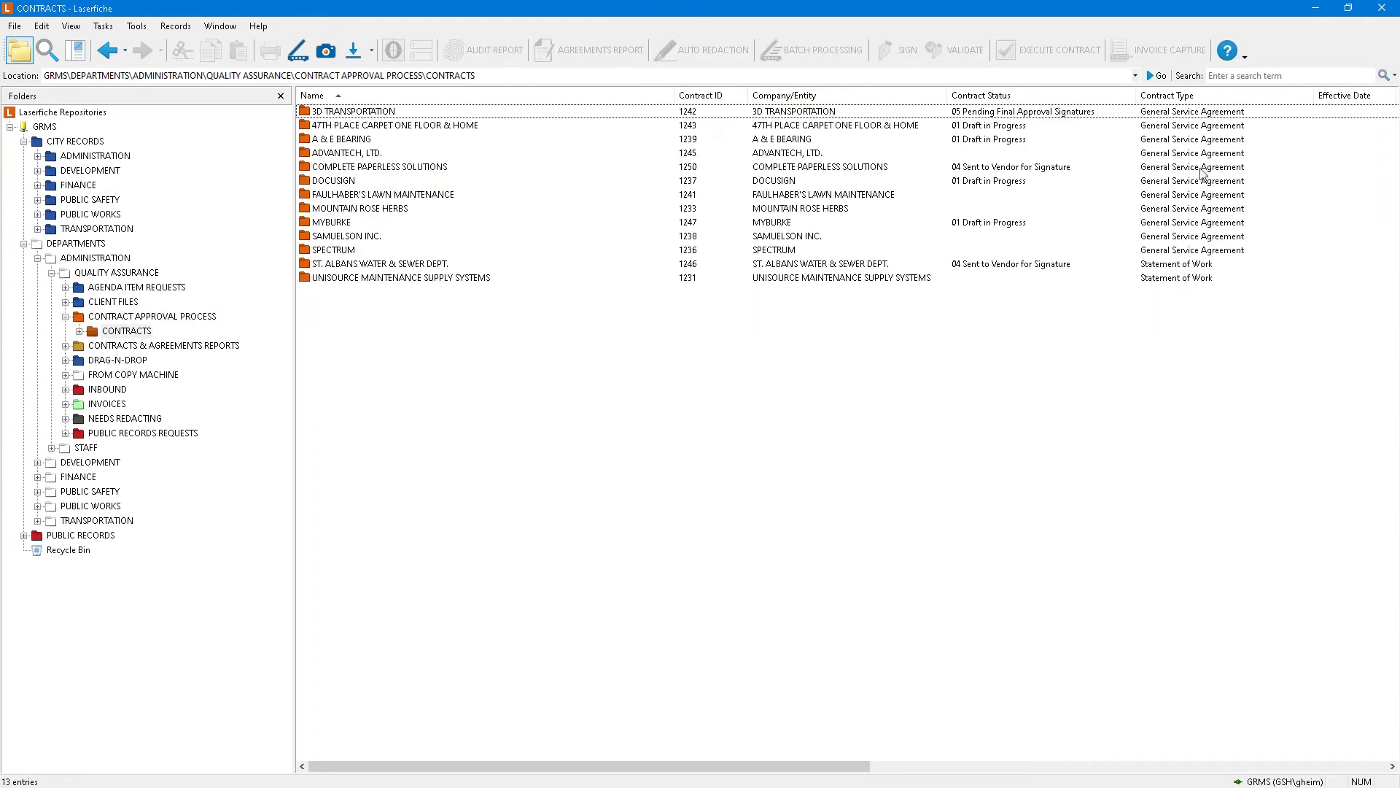
{"action": "left_click", "coordinate": [337, 168]}
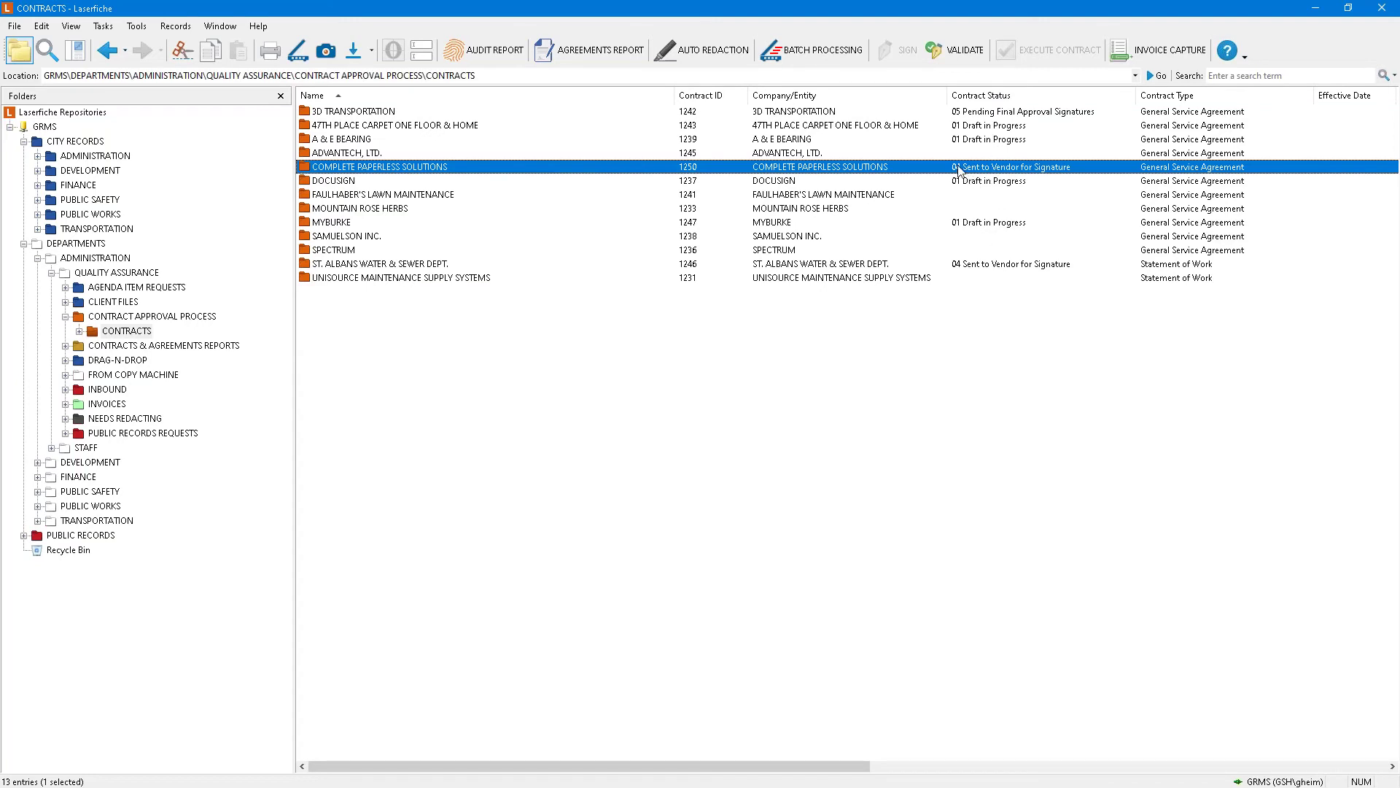
{"action": "double_click", "coordinate": [781, 167]}
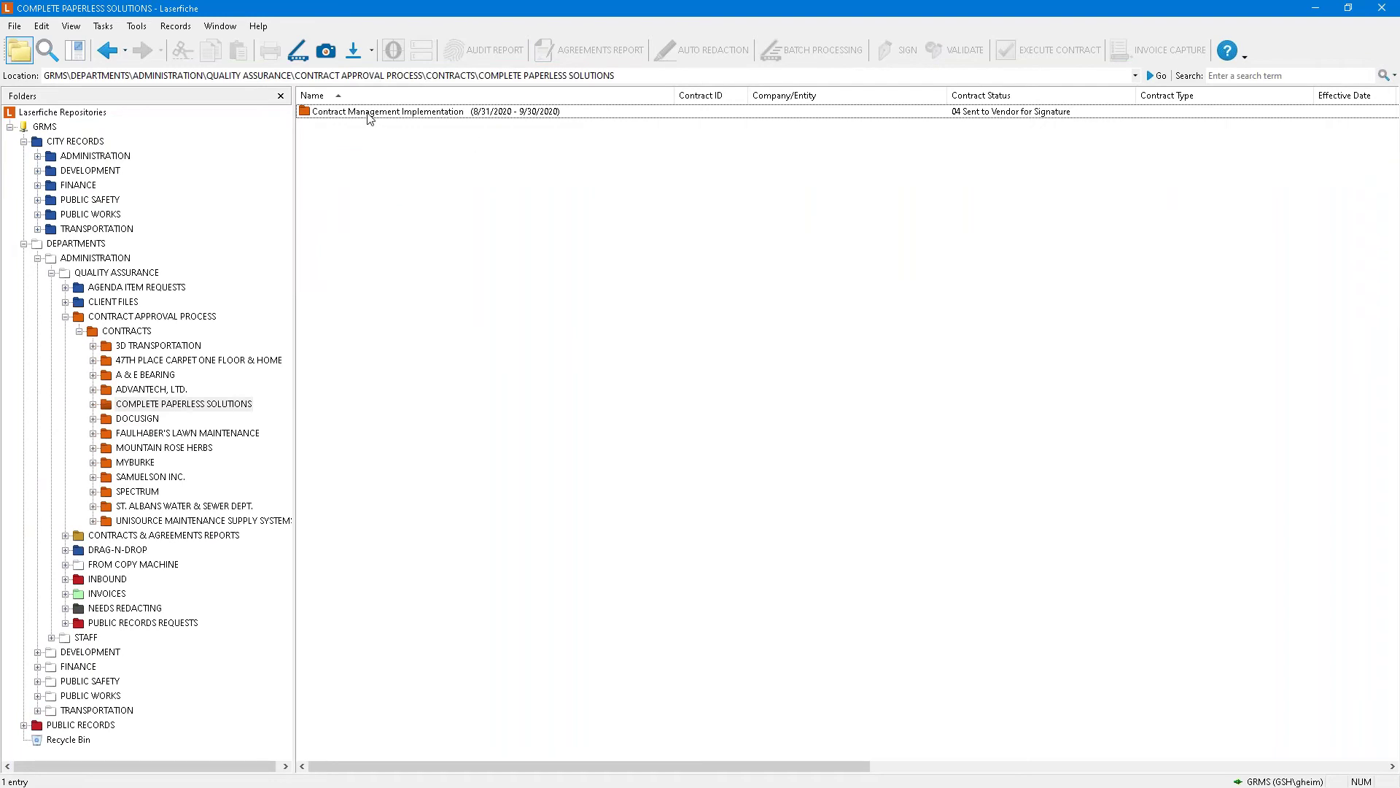
{"action": "double_click", "coordinate": [368, 113]}
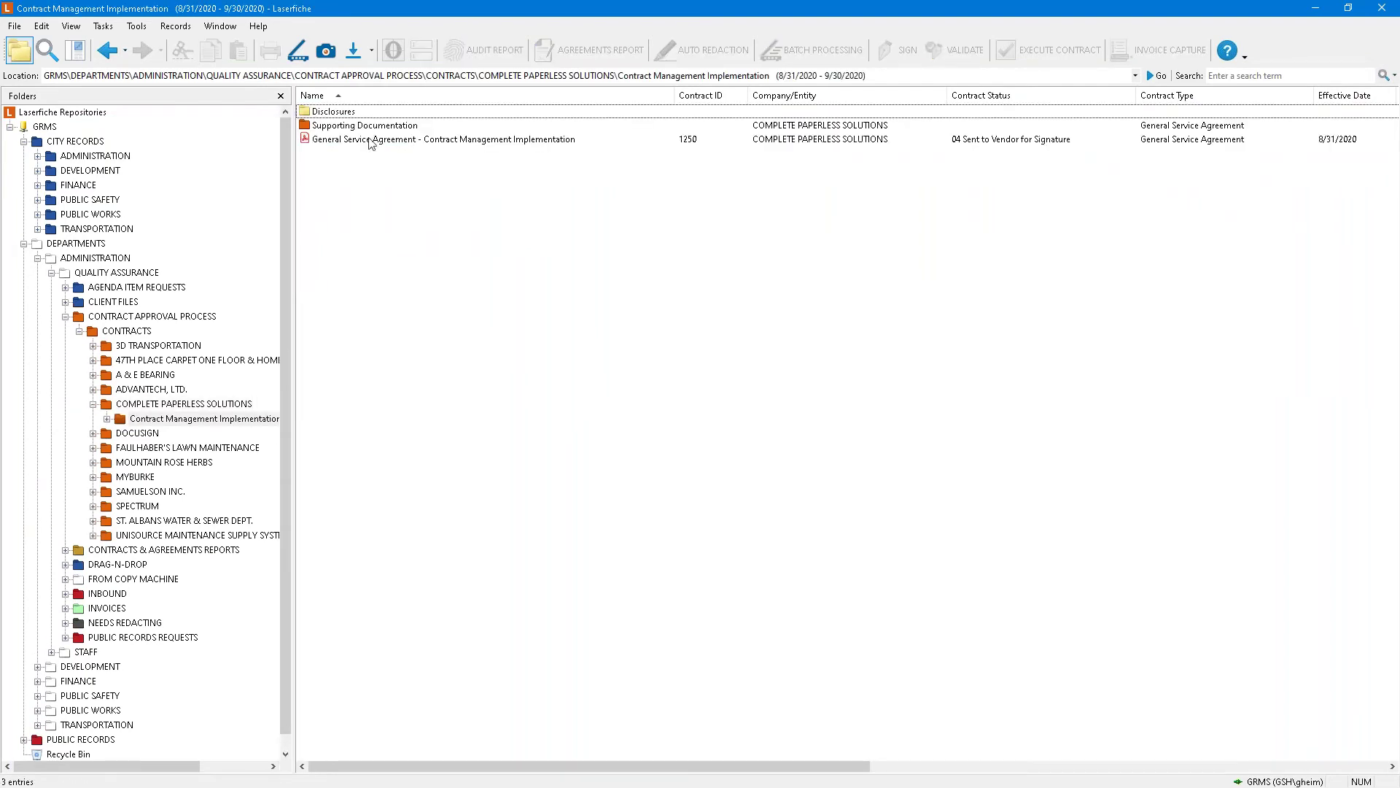
{"action": "left_click", "coordinate": [442, 142]}
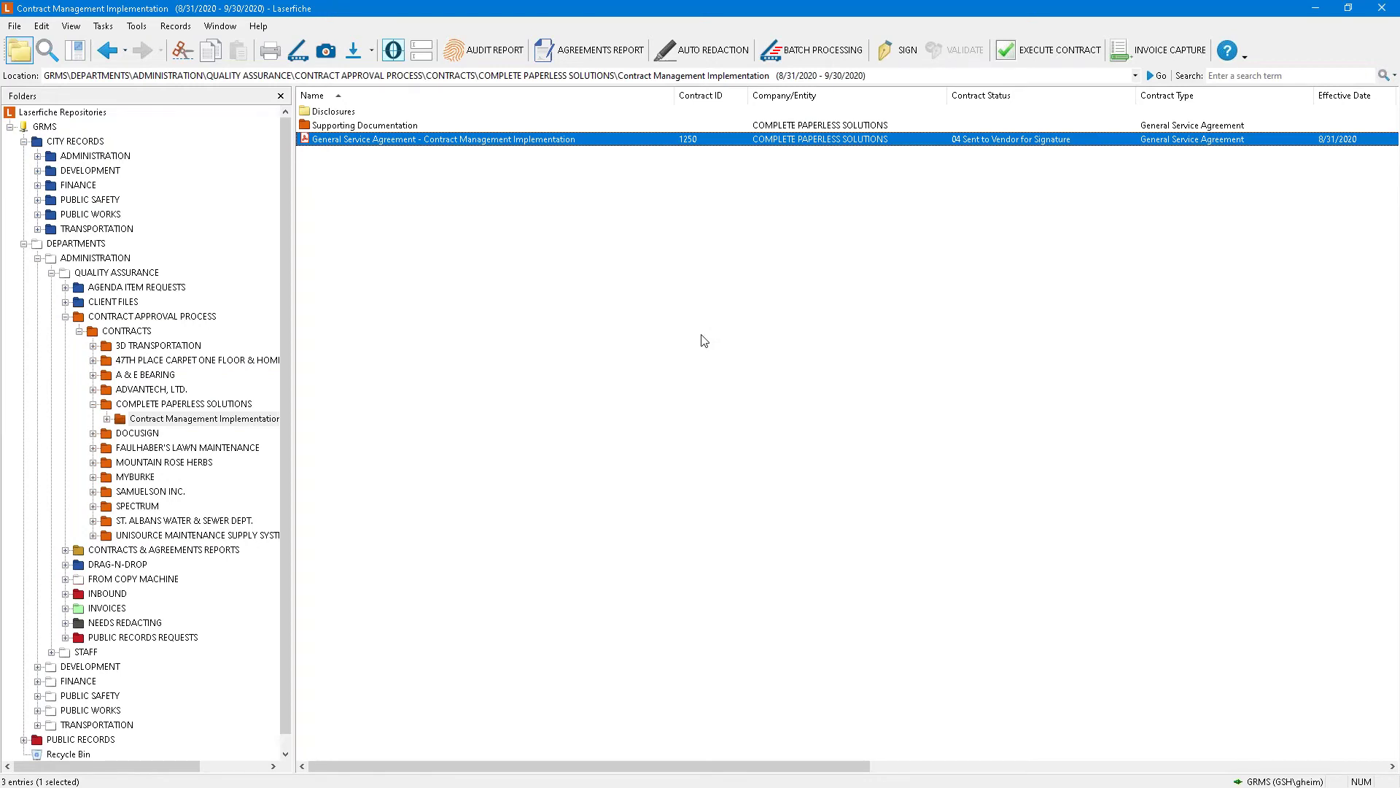
- Digitally sign General Service Agreement 1250 through the Sign Document dialog
{"action": "left_click", "coordinate": [895, 56]}
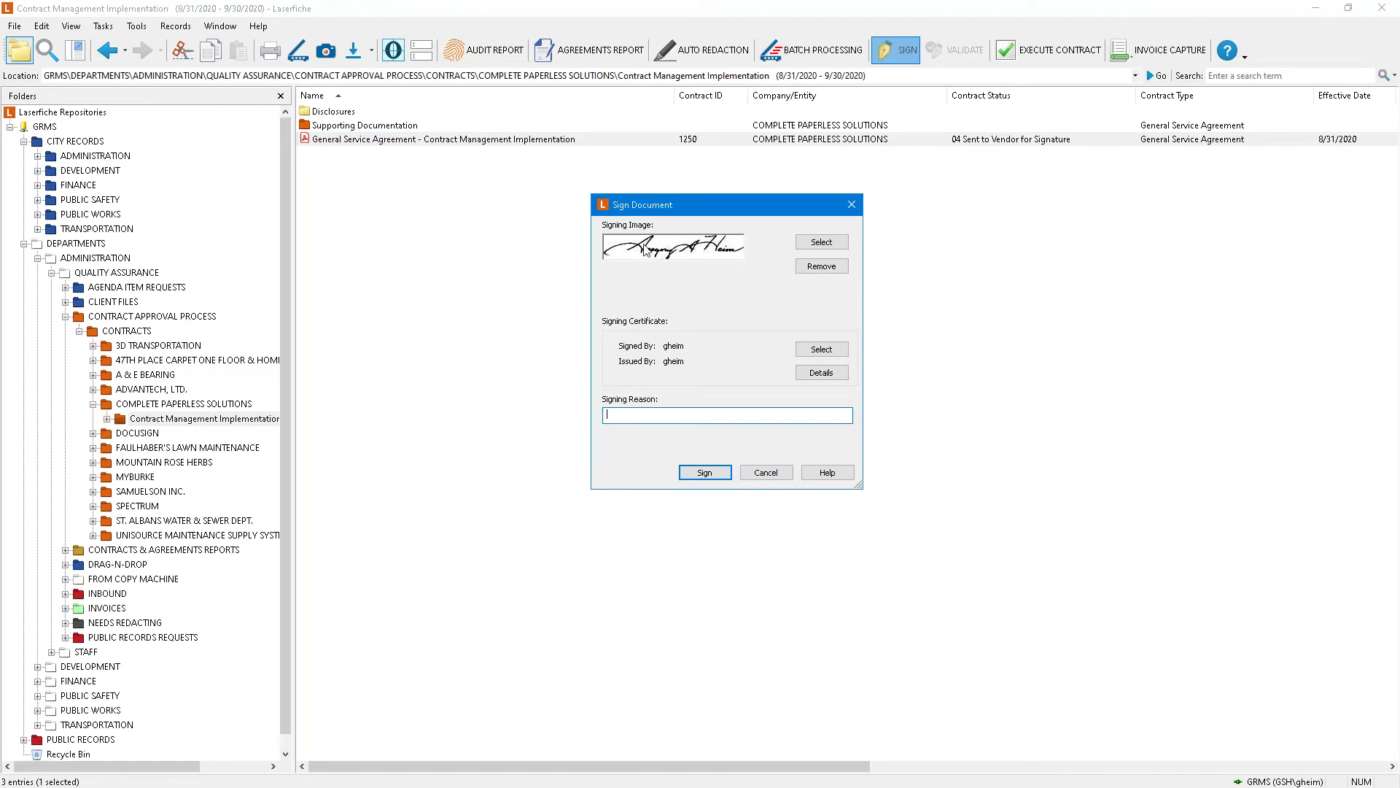
{"action": "left_click", "coordinate": [704, 472]}
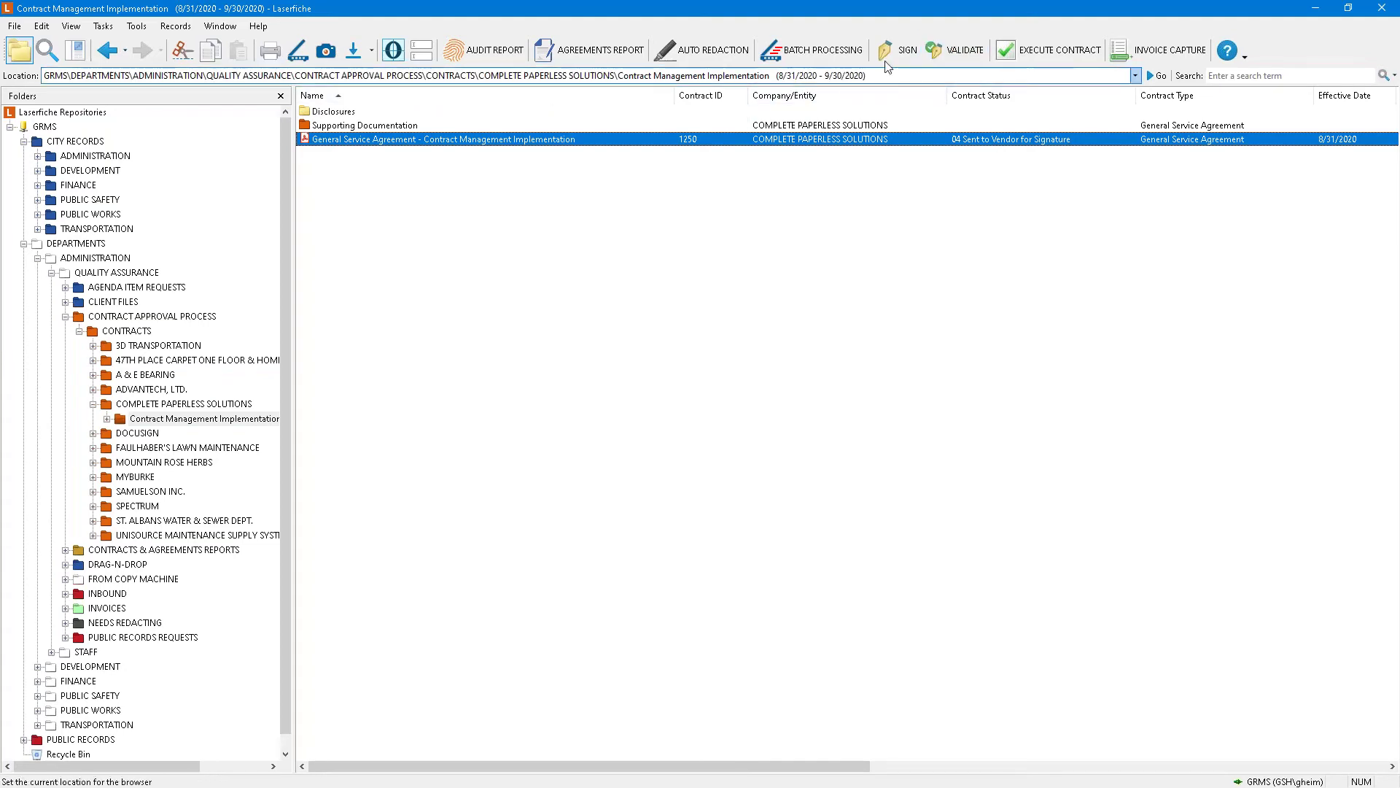
- Validate the agreement's signature, then validate all CONTRACTS signatures and review the unsigned documents list
{"action": "left_click", "coordinate": [952, 50]}
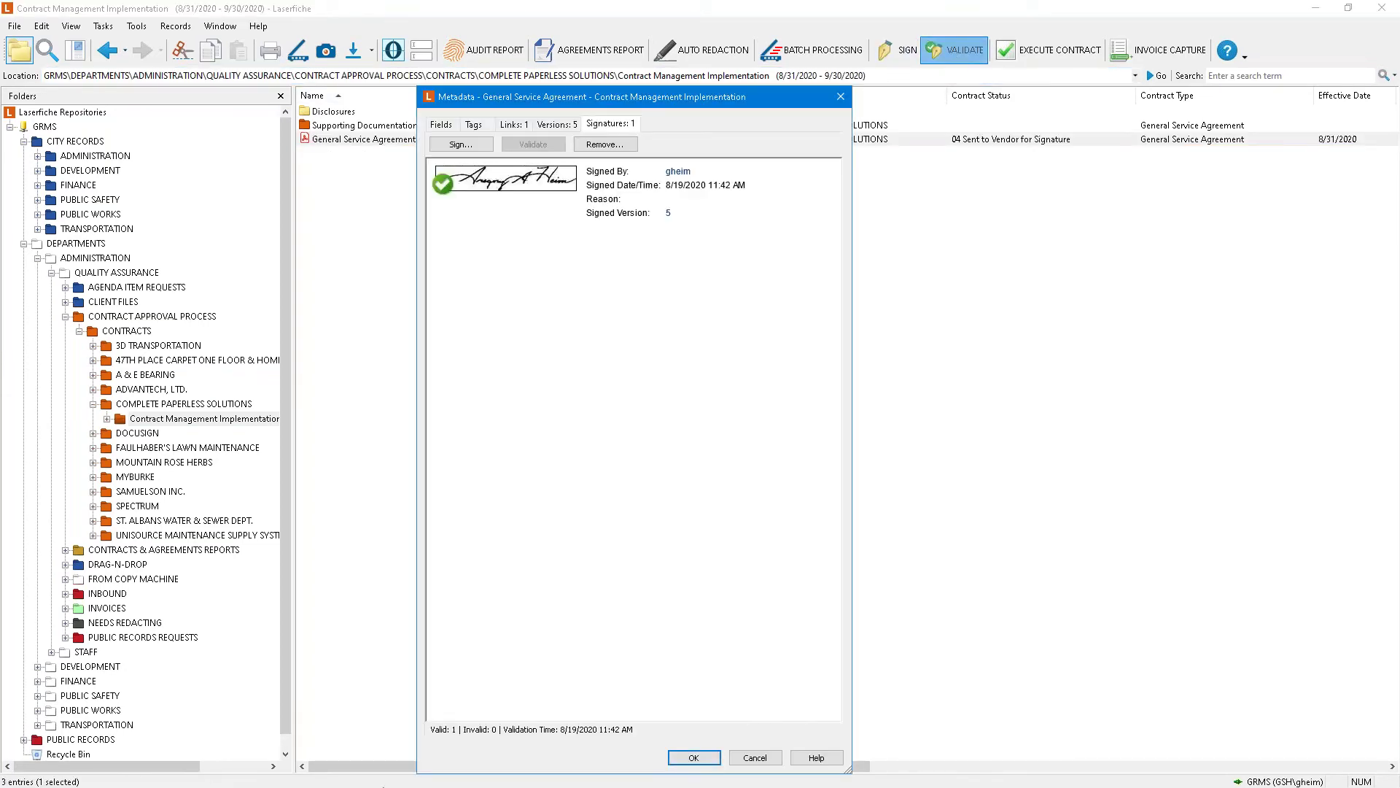
{"action": "left_click", "coordinate": [693, 757]}
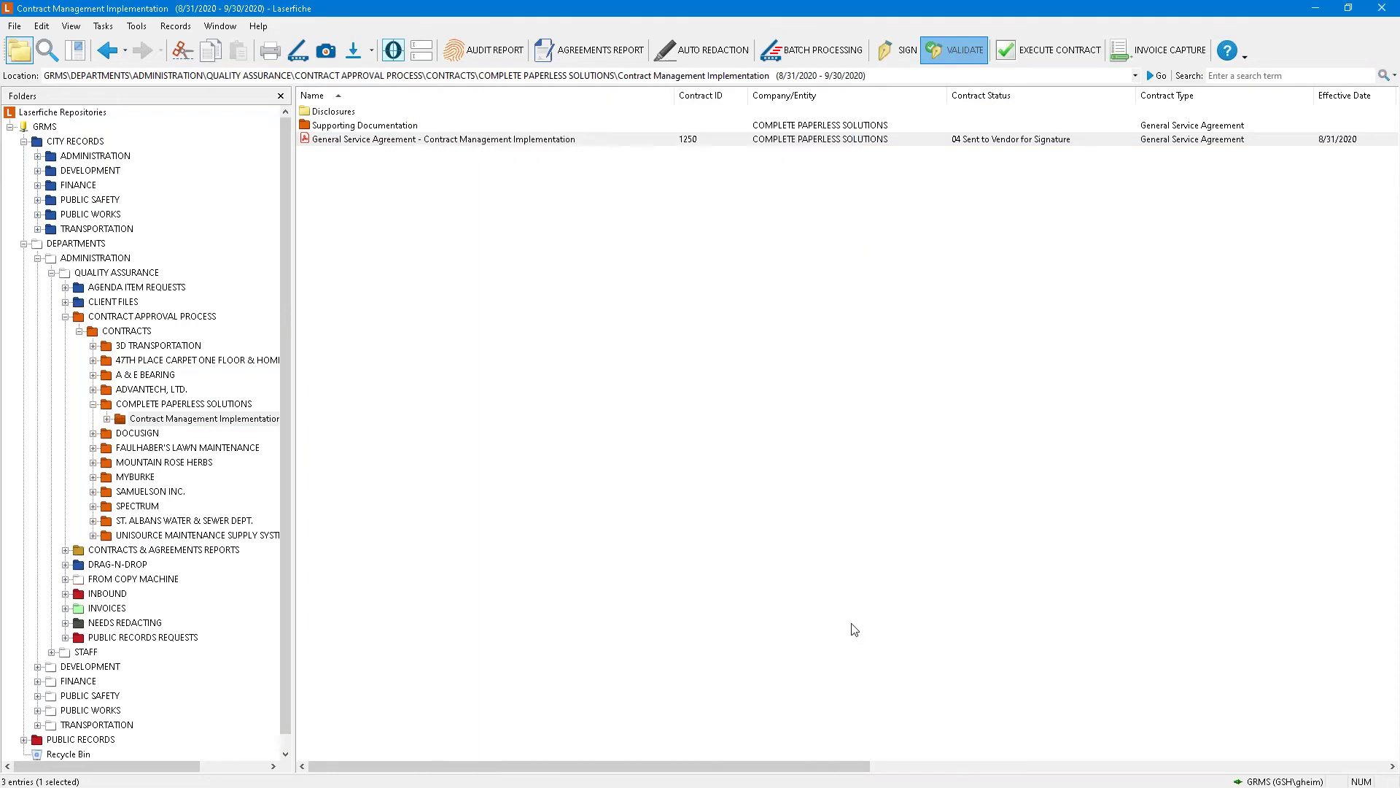
{"action": "left_click", "coordinate": [118, 335]}
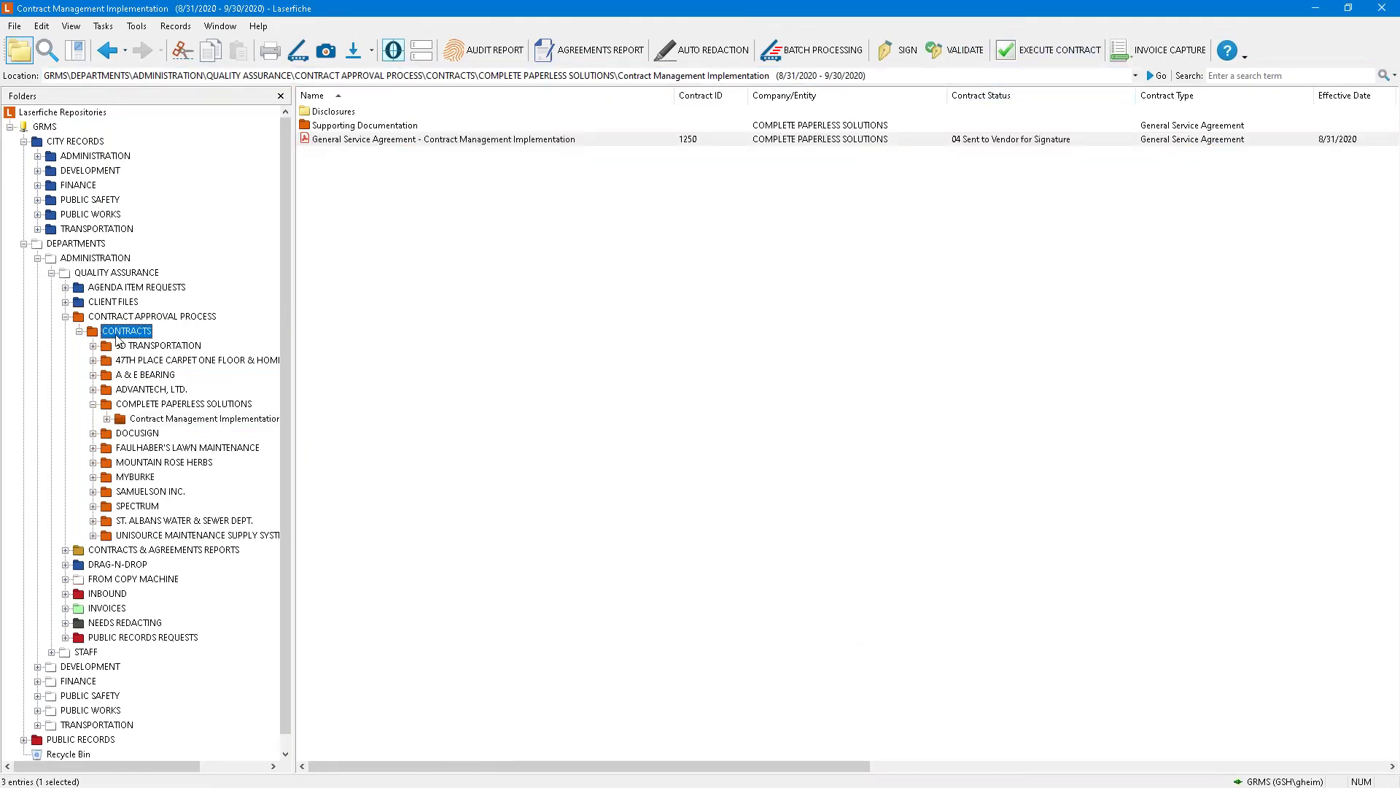
{"action": "left_click", "coordinate": [973, 47]}
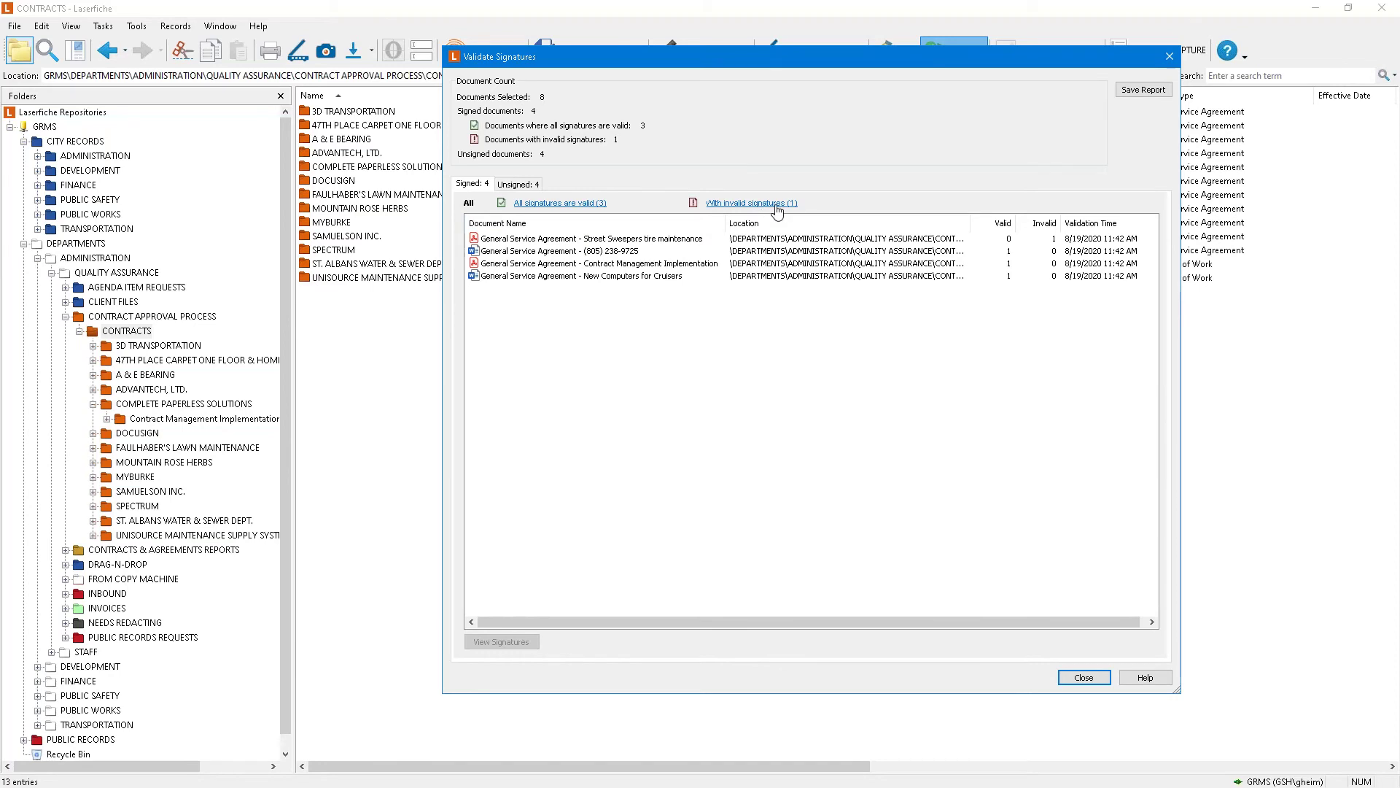
{"action": "left_click", "coordinate": [533, 185]}
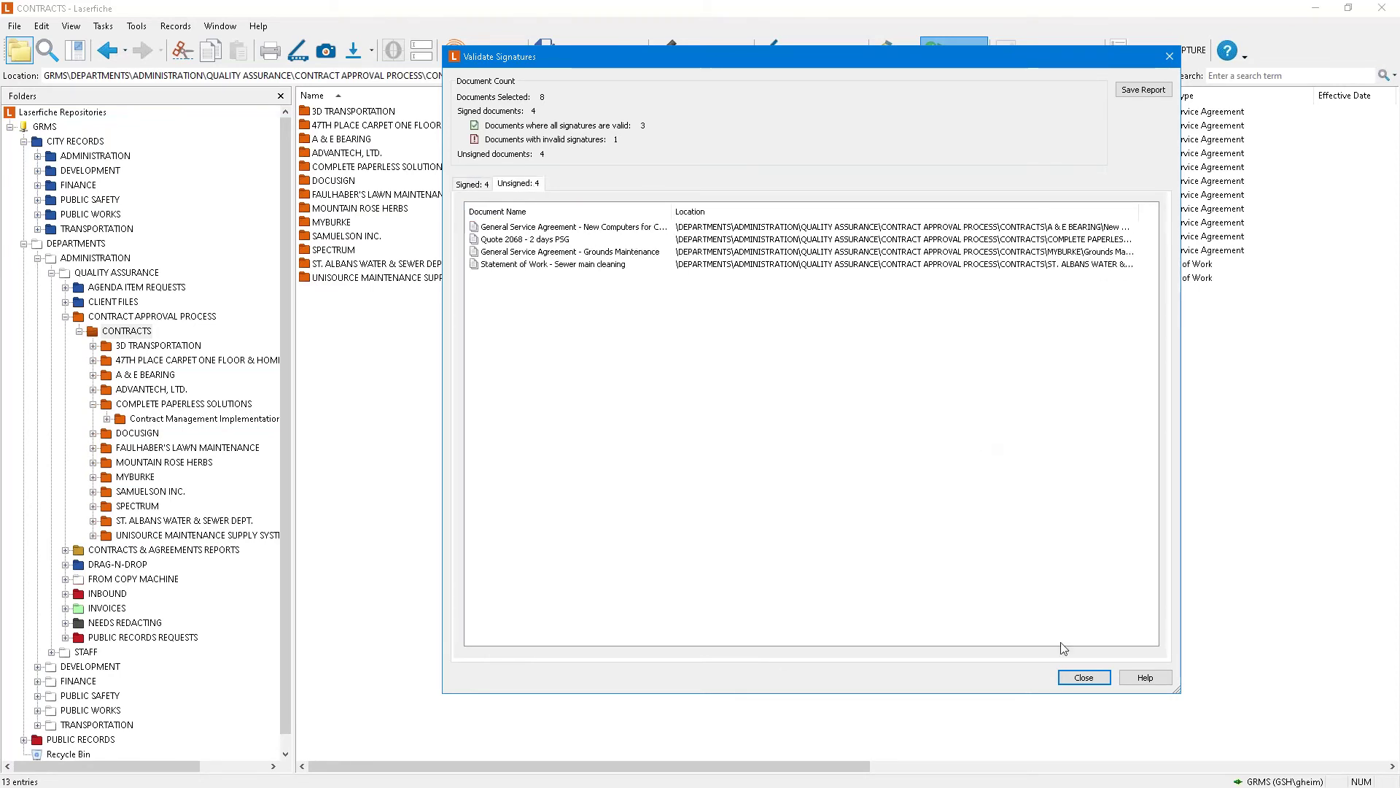
{"action": "left_click", "coordinate": [1088, 678]}
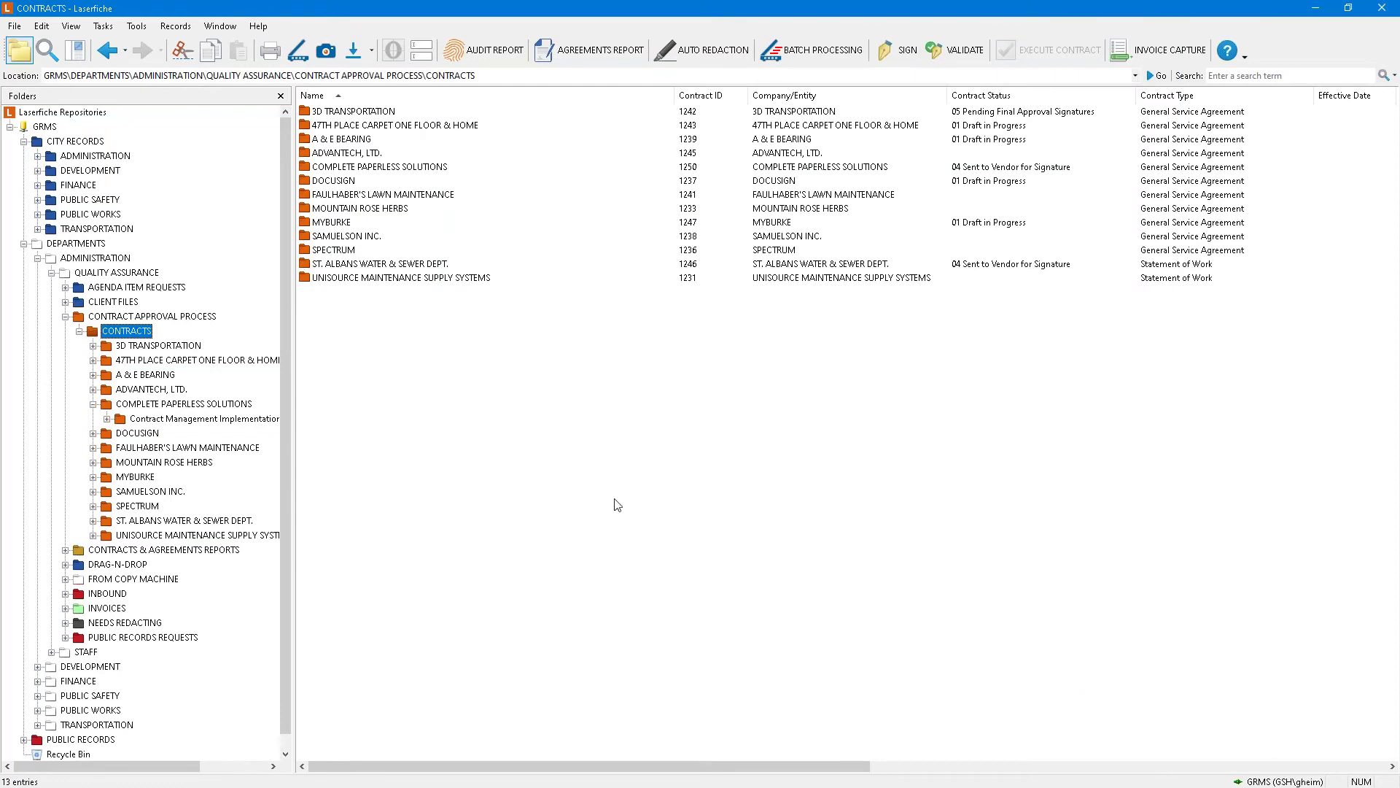
- Attempt to execute the Contract Management Implementation General Service Agreement, then dismiss the status-mismatch error and return to Forms
{"action": "left_click", "coordinate": [160, 403]}
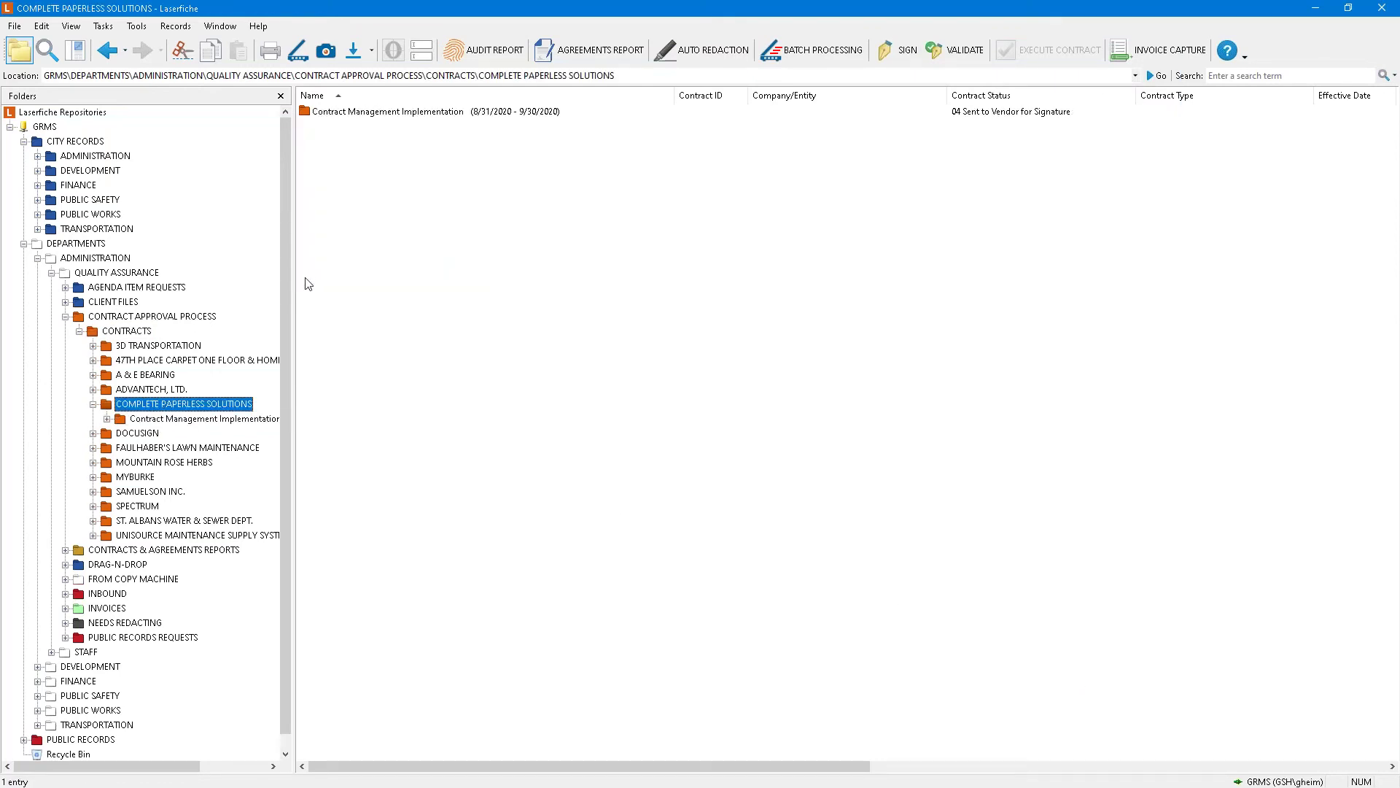
{"action": "left_click", "coordinate": [205, 423]}
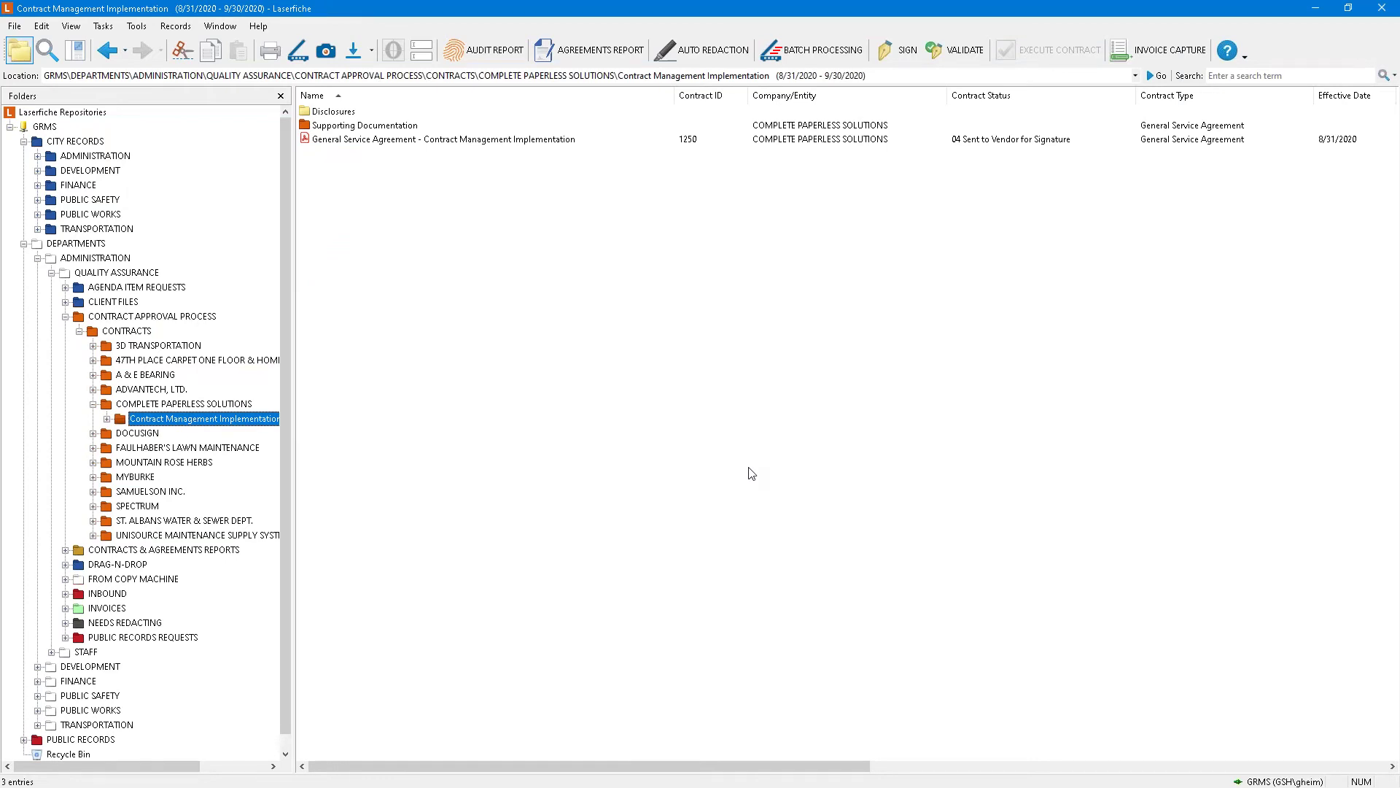
{"action": "left_click", "coordinate": [324, 139]}
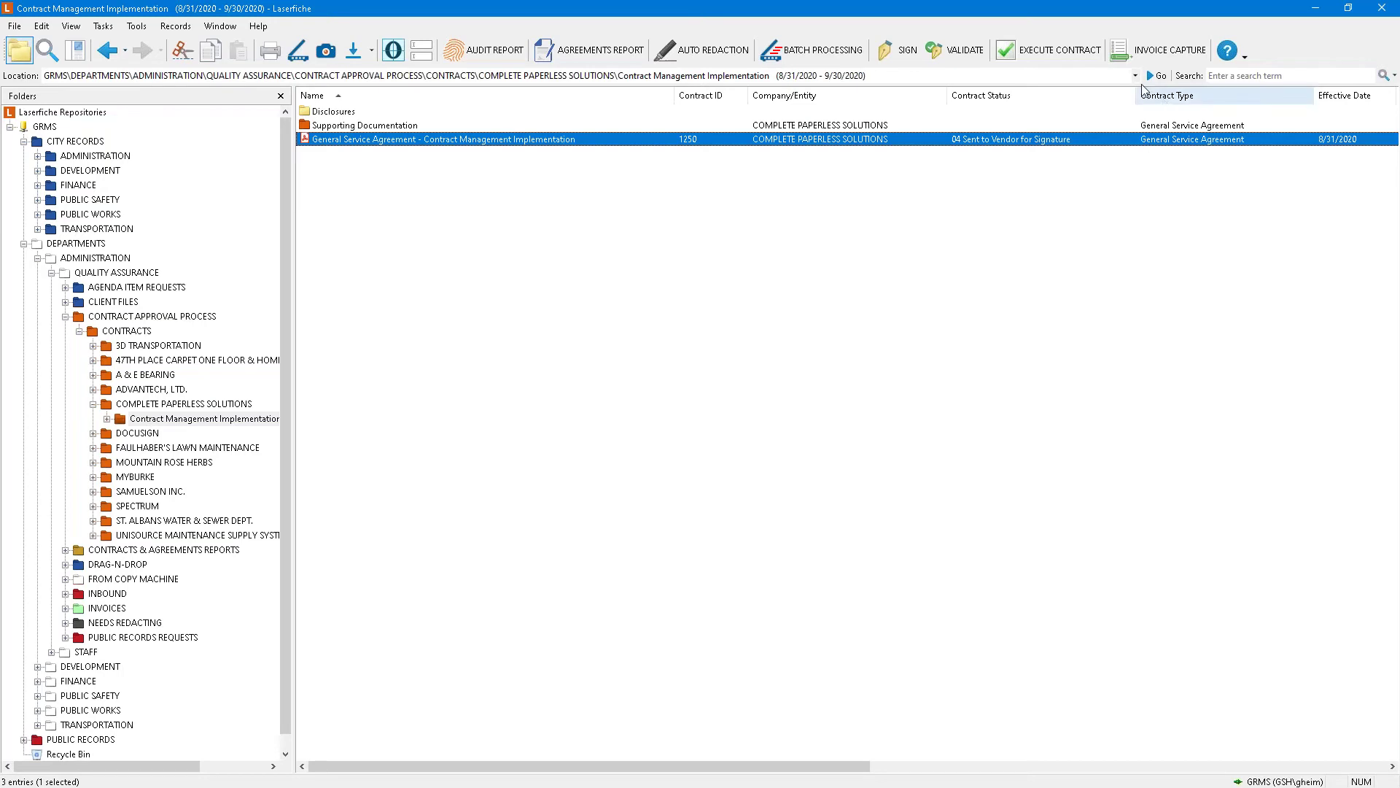
{"action": "left_click", "coordinate": [1030, 50]}
{"action": "left_click", "coordinate": [702, 426]}
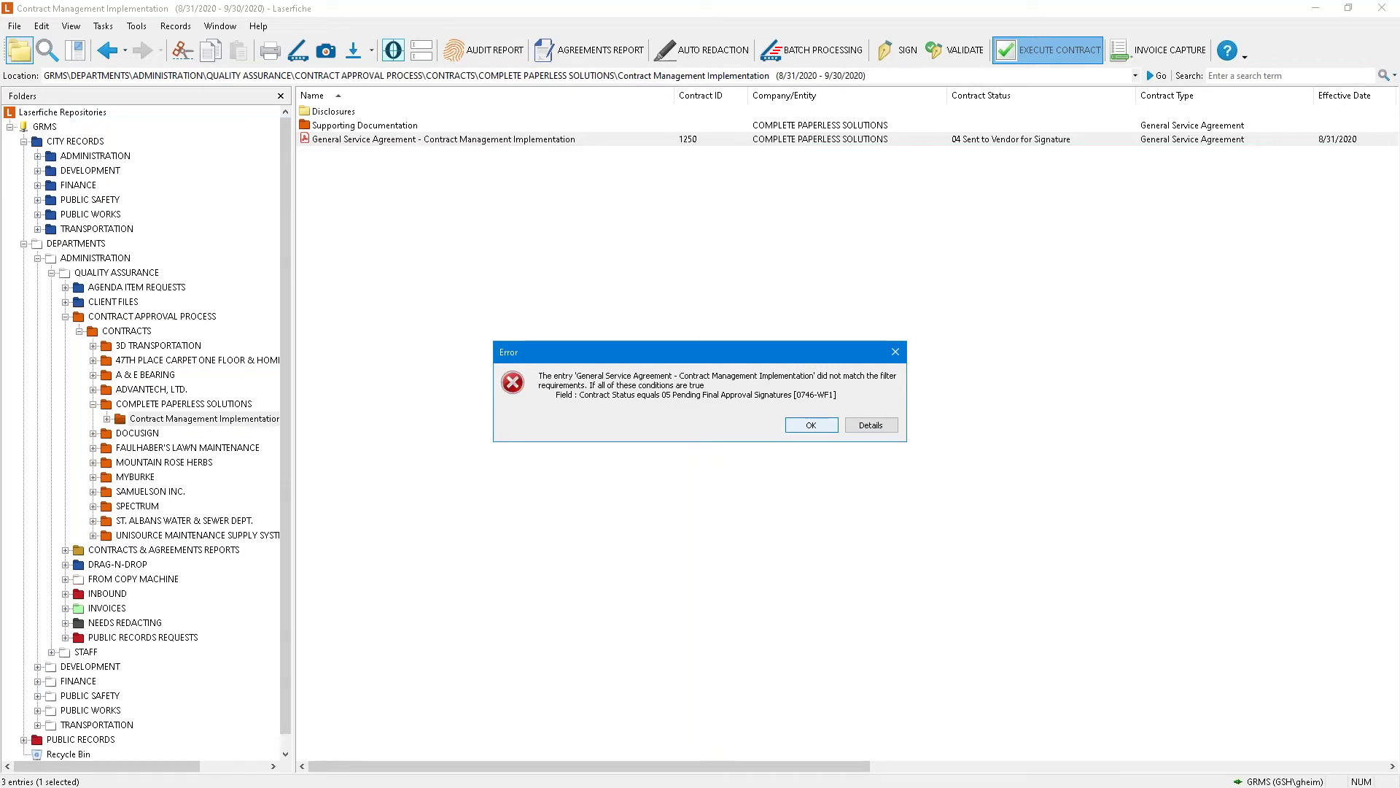
{"action": "key", "text": "Return"}
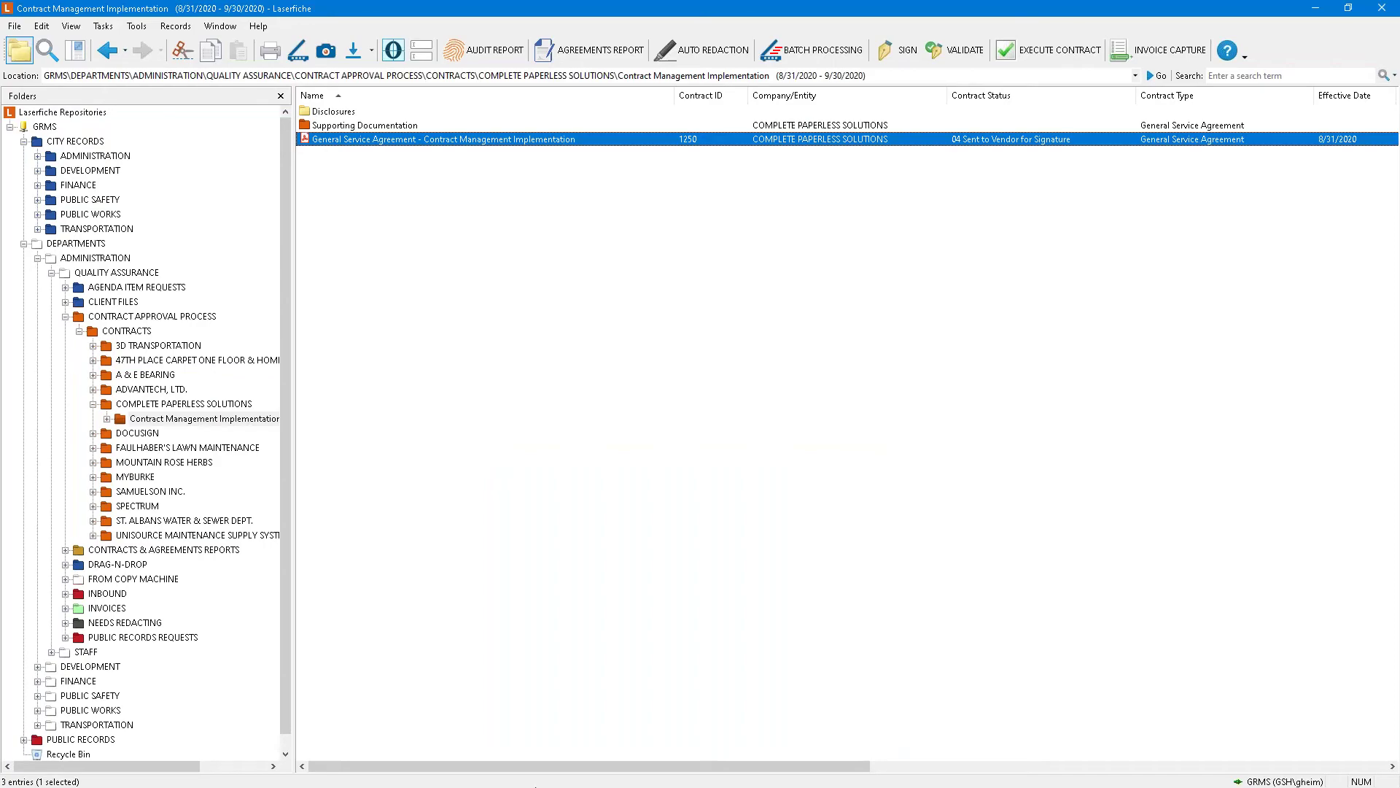
{"action": "key", "text": "alt+Tab"}
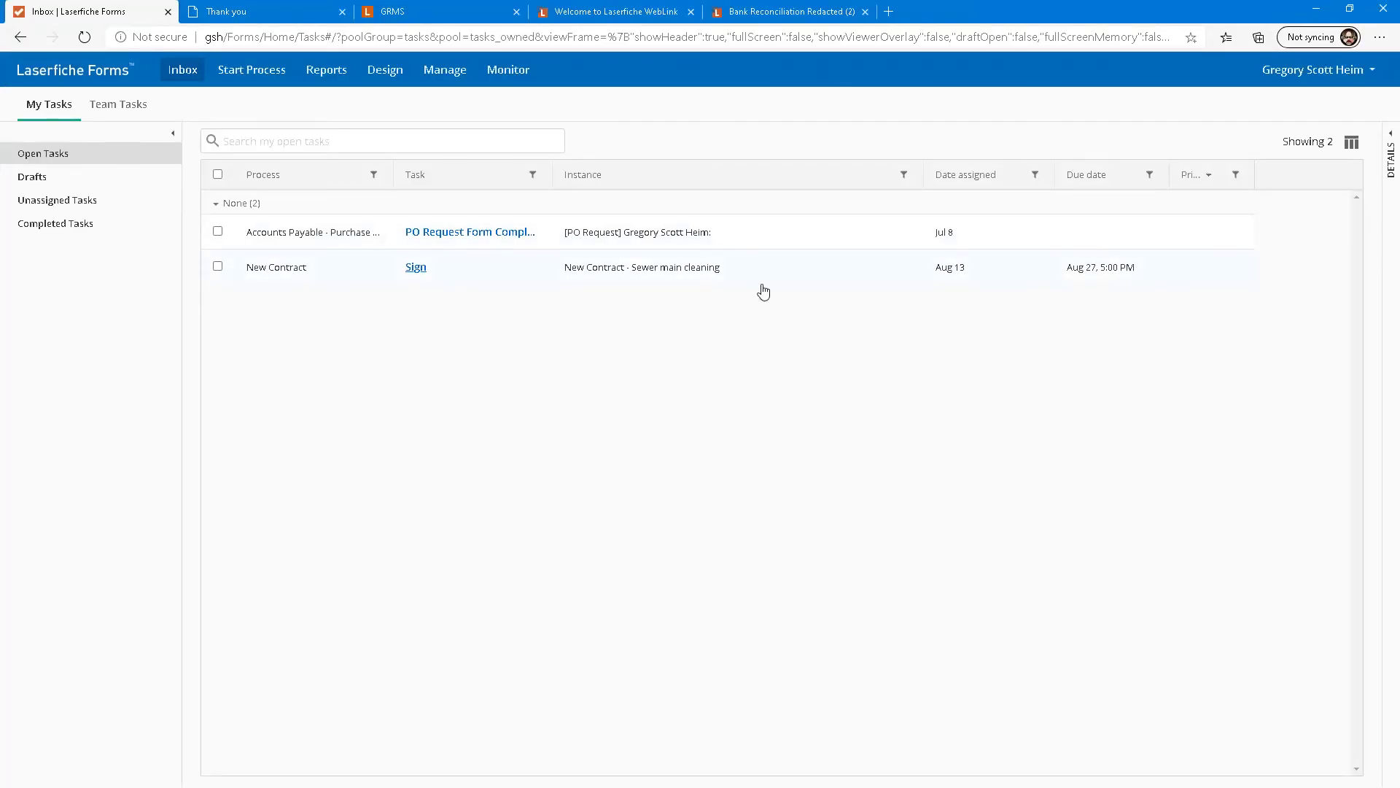
- From Monitor, open the in-progress Contract Management instance's history and its assigned Sign task
{"action": "left_click", "coordinate": [499, 69]}
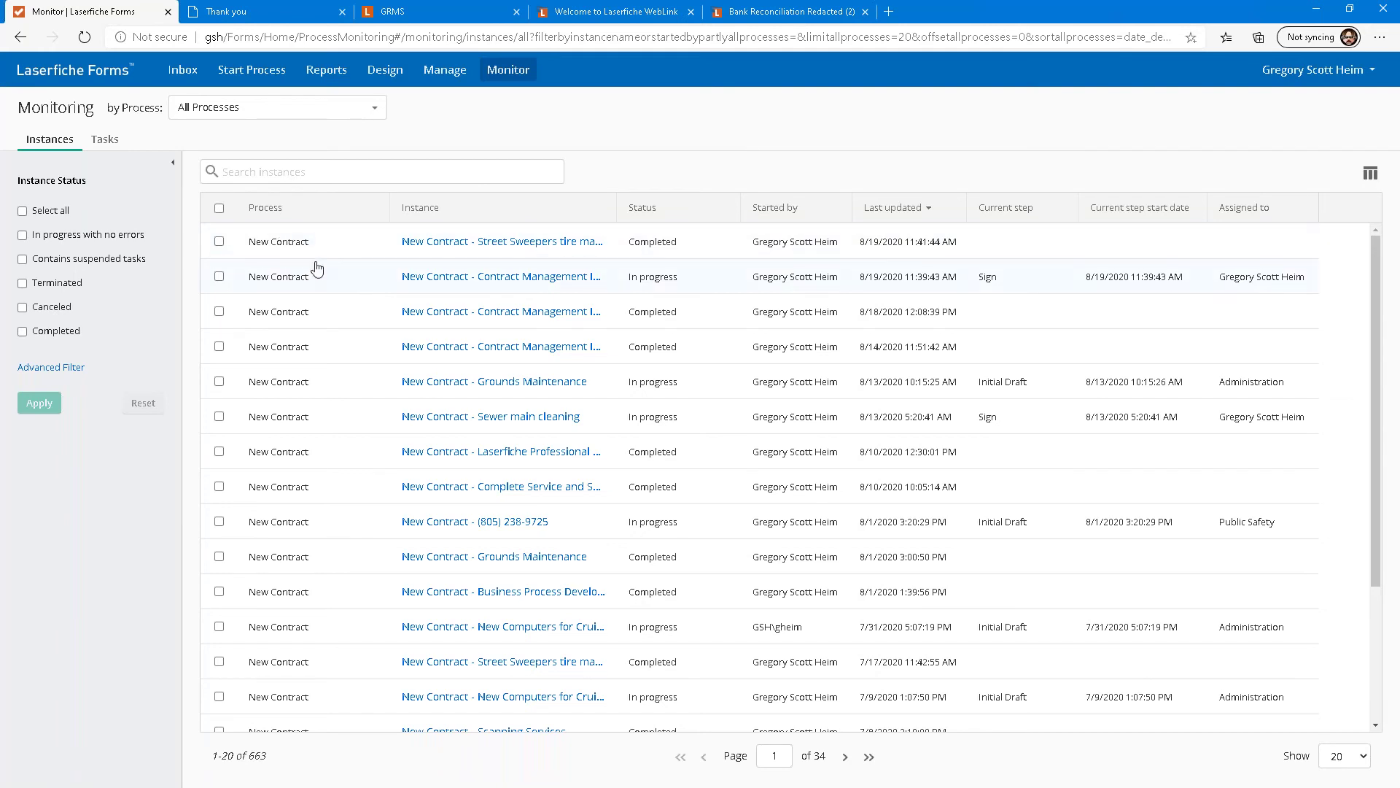
{"action": "left_click", "coordinate": [279, 283]}
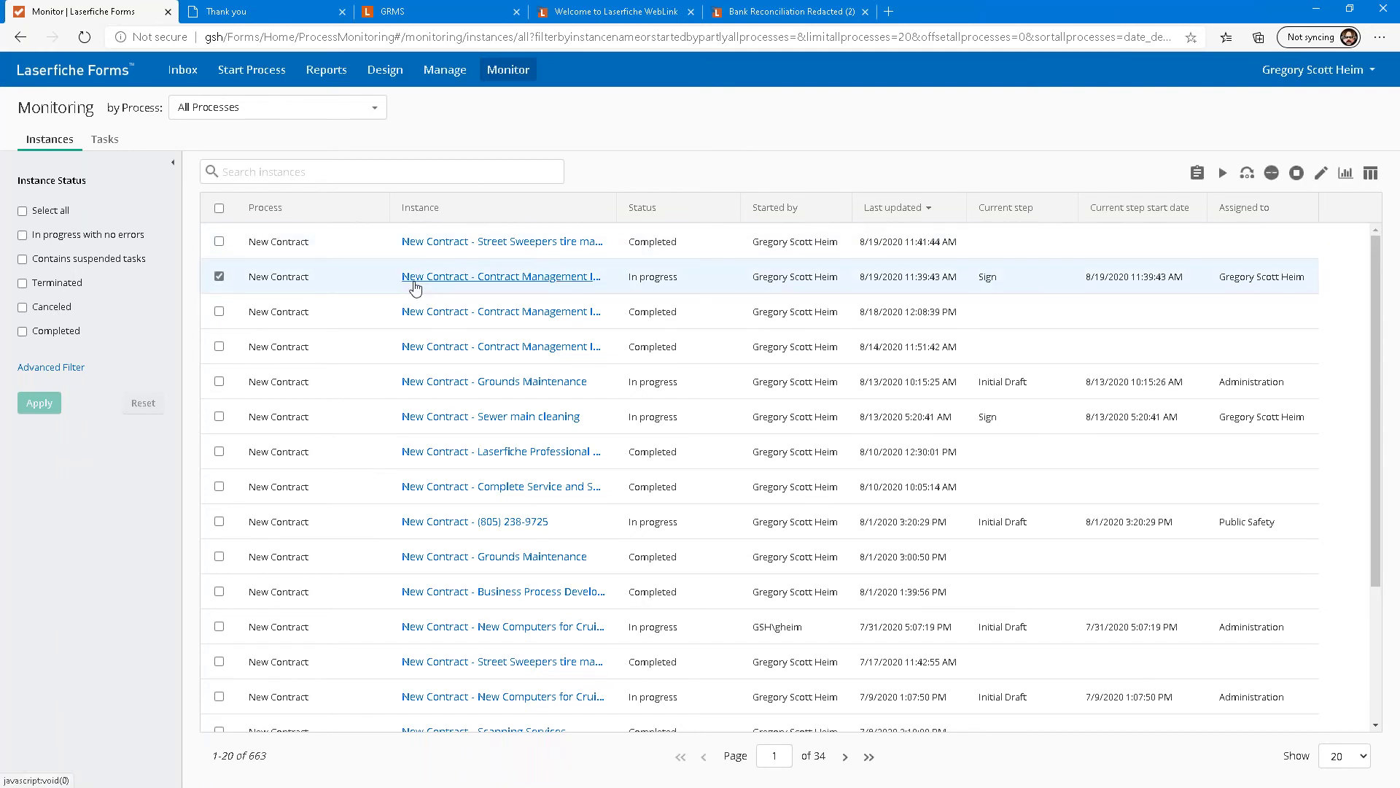
{"action": "left_click", "coordinate": [408, 281]}
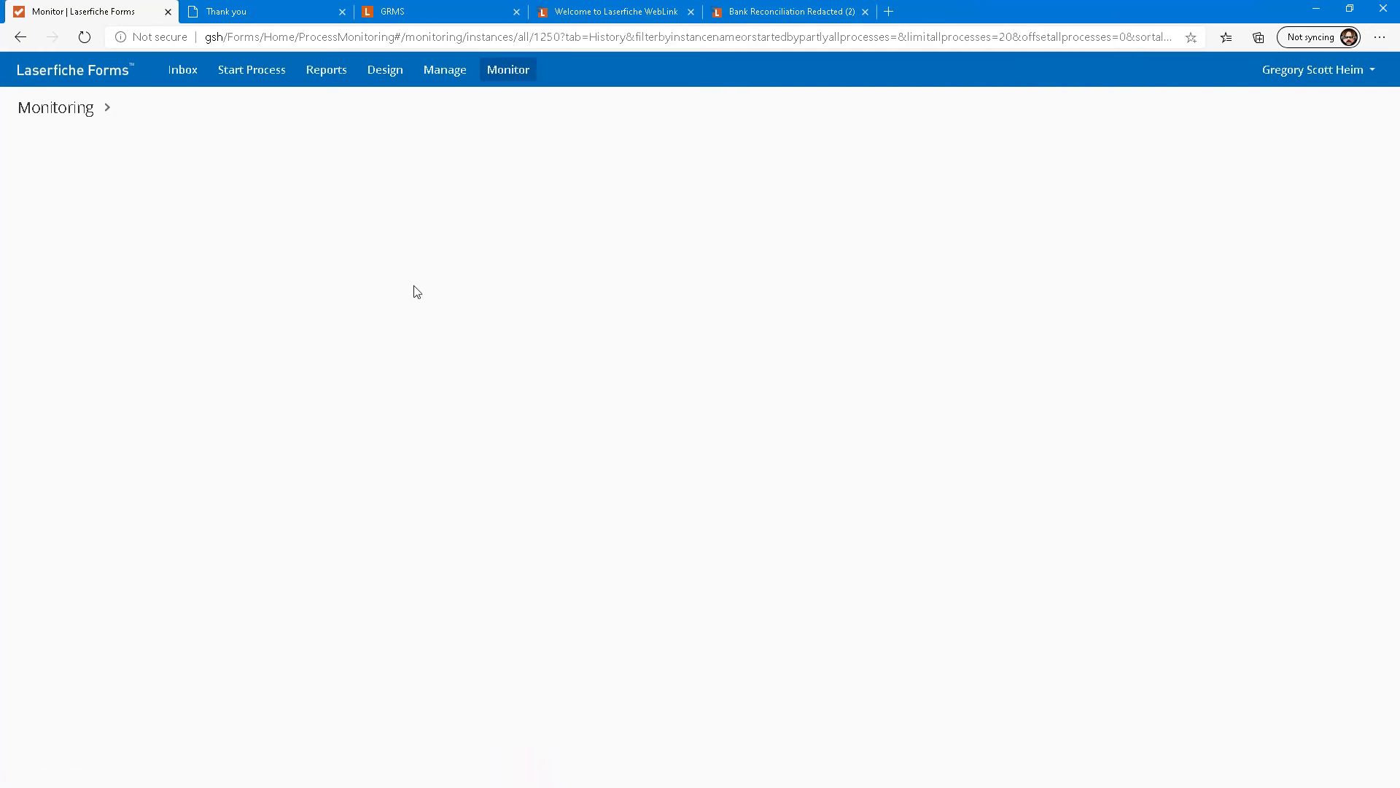
{"action": "scroll", "coordinate": [274, 539], "scroll_direction": "down", "scroll_amount": 1}
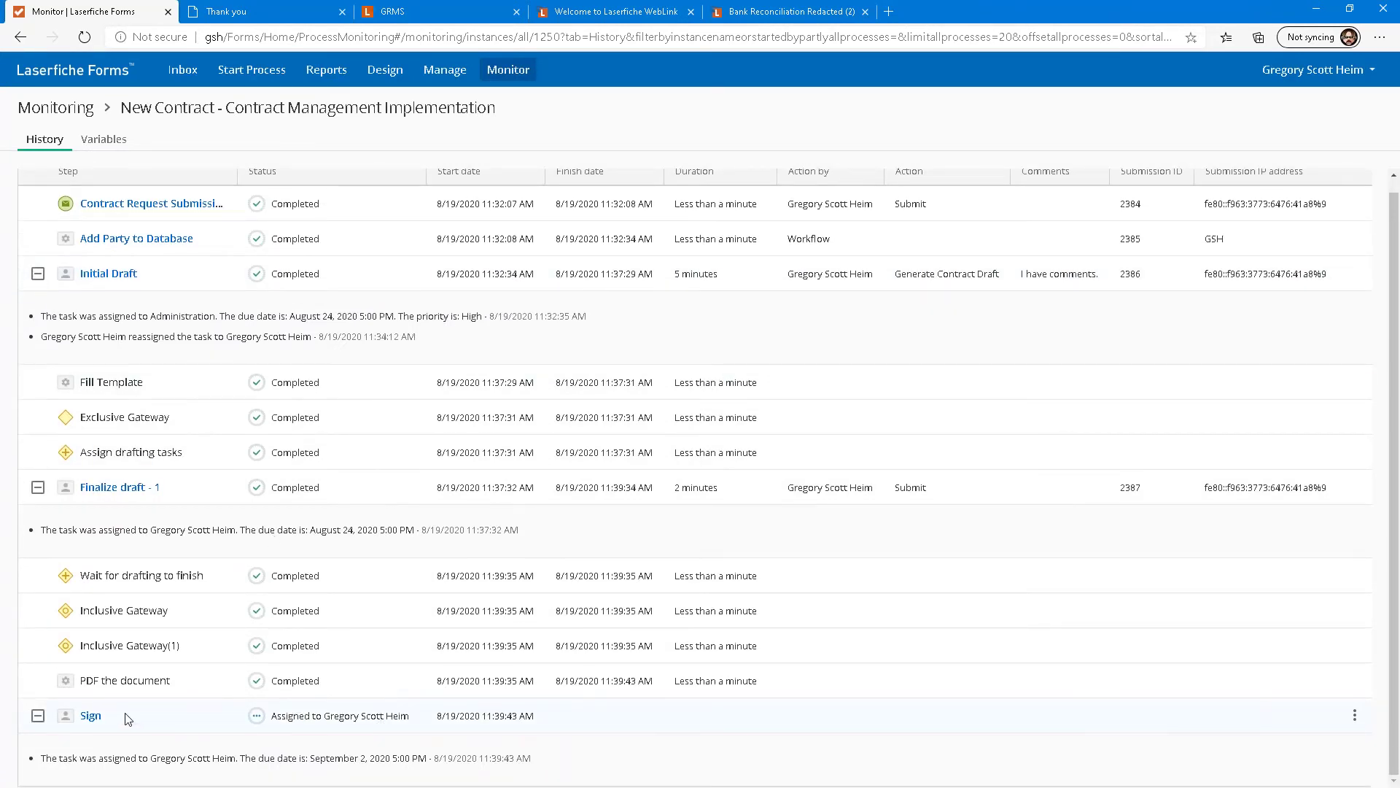
{"action": "left_click", "coordinate": [88, 718]}
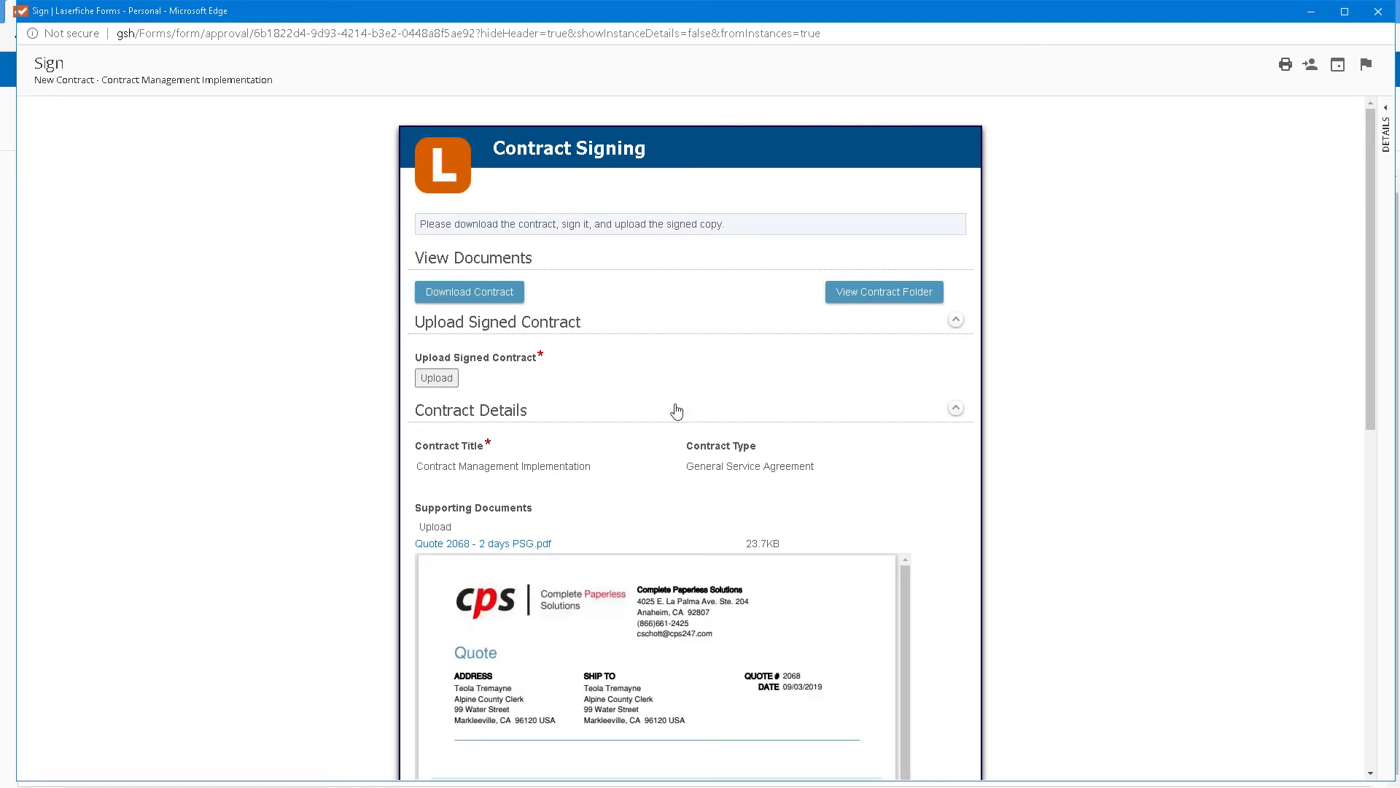
- Upload the signed Contract Management Implementation agreement PDF to the Contract Signing form
{"action": "scroll", "coordinate": [672, 412], "scroll_direction": "down", "scroll_amount": 10}
{"action": "scroll", "coordinate": [676, 416], "scroll_direction": "up", "scroll_amount": 10}
{"action": "left_click", "coordinate": [441, 380]}
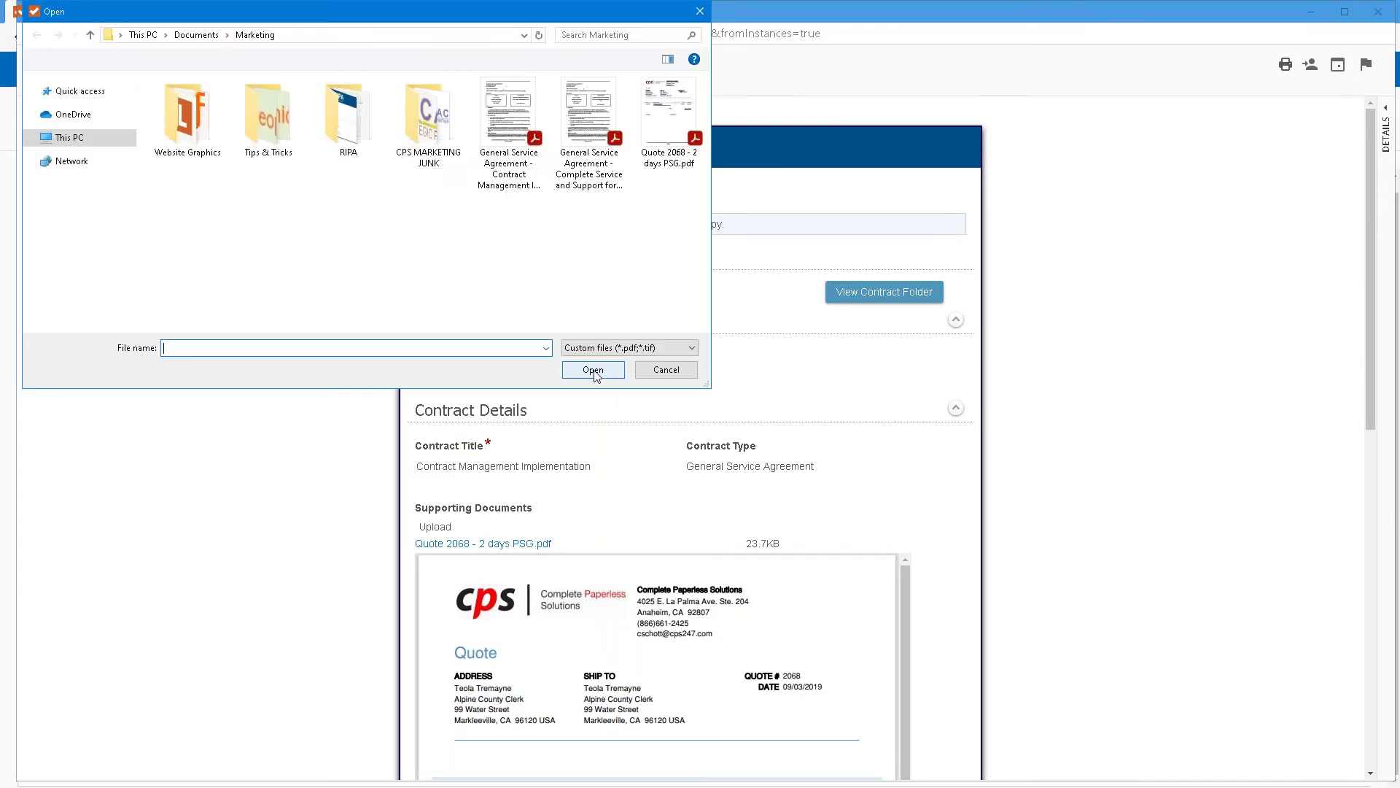
{"action": "left_click", "coordinate": [522, 125]}
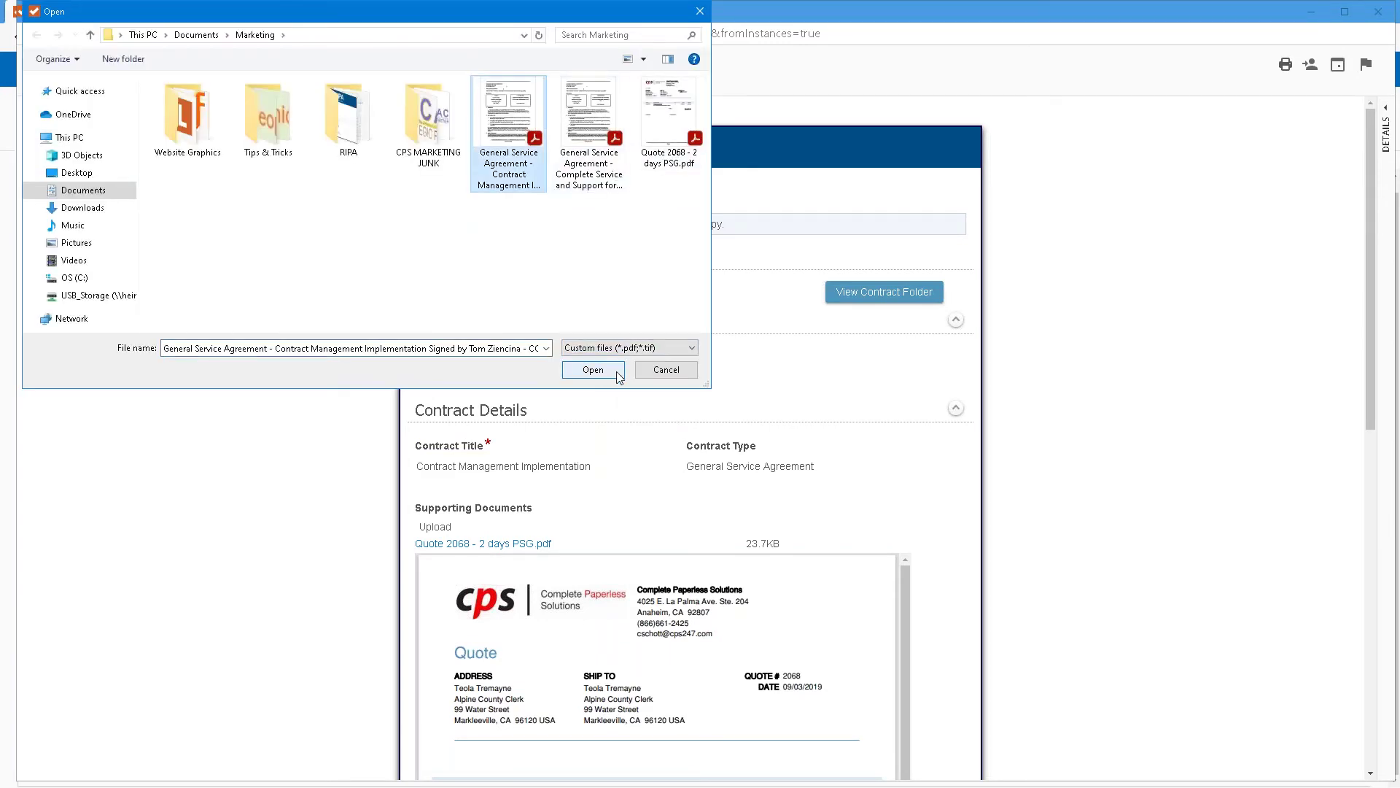
{"action": "left_click", "coordinate": [593, 369]}
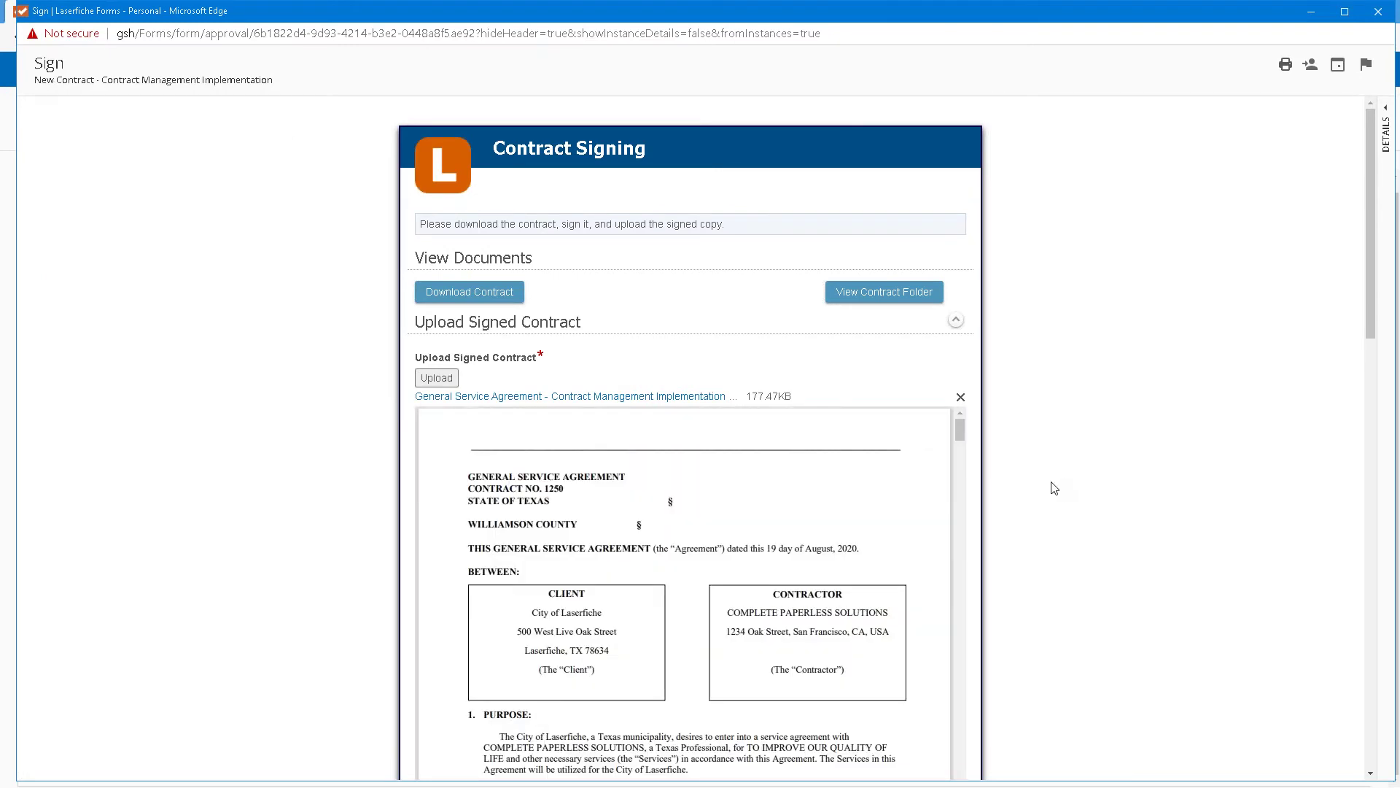
- Submit the Contract Signing form with the signed agreement attached
{"action": "scroll", "coordinate": [1041, 489], "scroll_direction": "down", "scroll_amount": 4}
{"action": "scroll", "coordinate": [1040, 493], "scroll_direction": "down", "scroll_amount": 8}
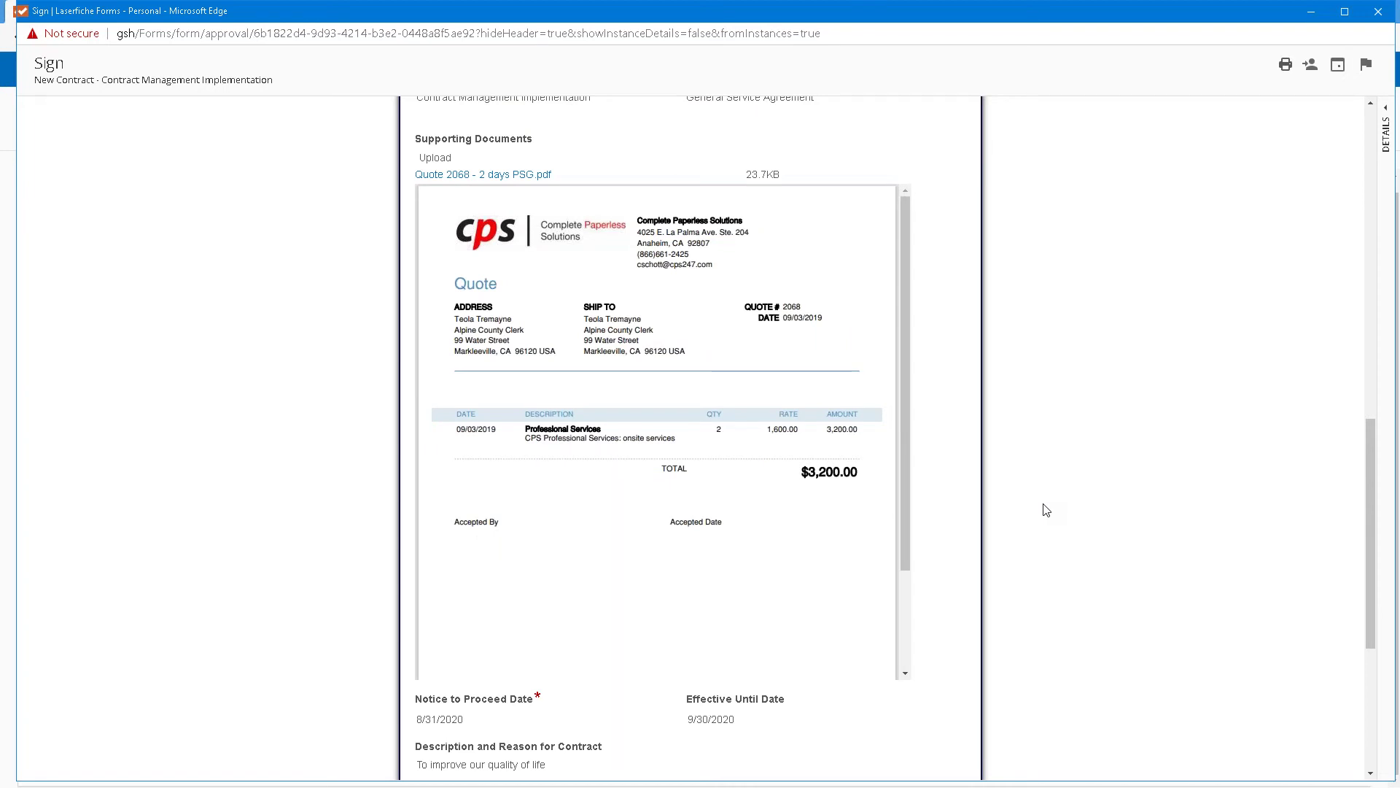
{"action": "scroll", "coordinate": [1047, 509], "scroll_direction": "down", "scroll_amount": 4}
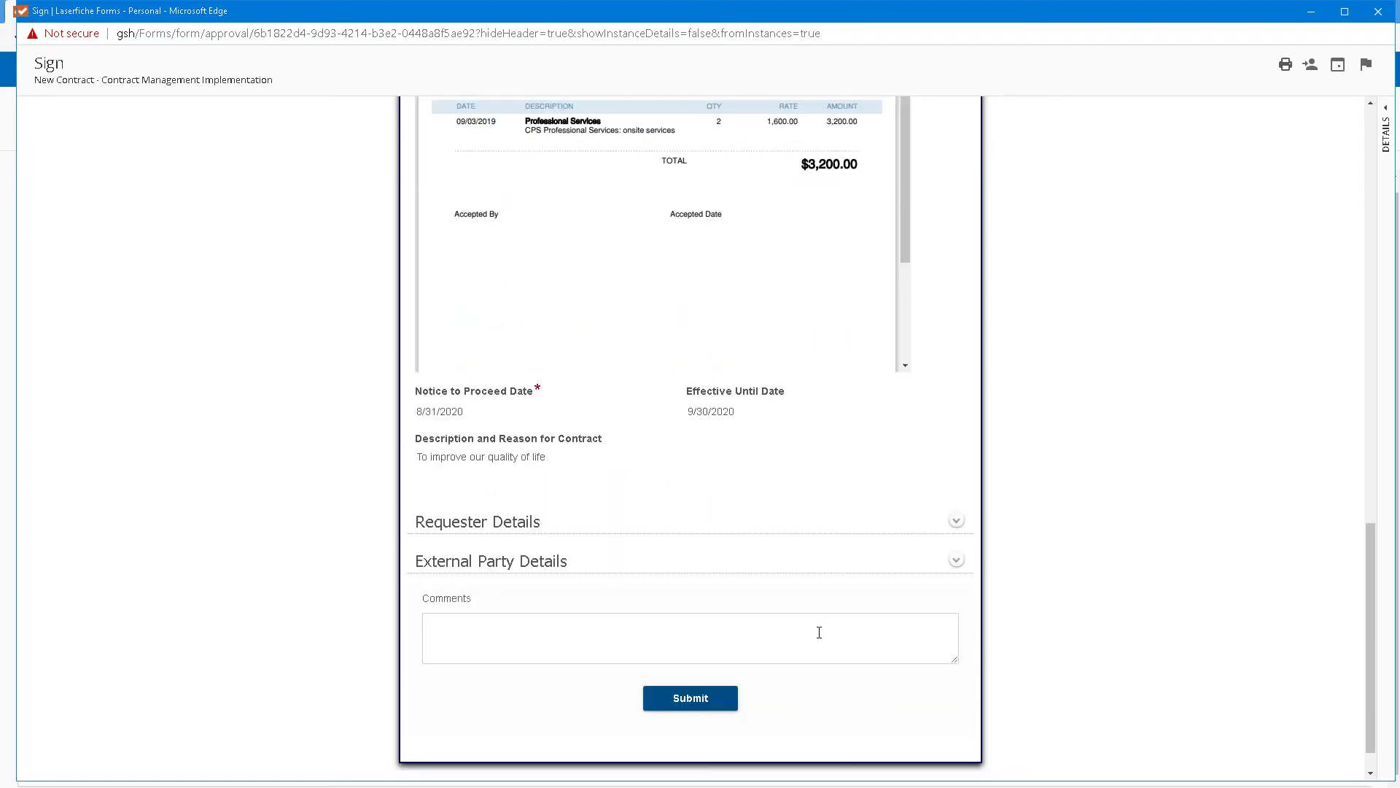
{"action": "left_click", "coordinate": [715, 700]}
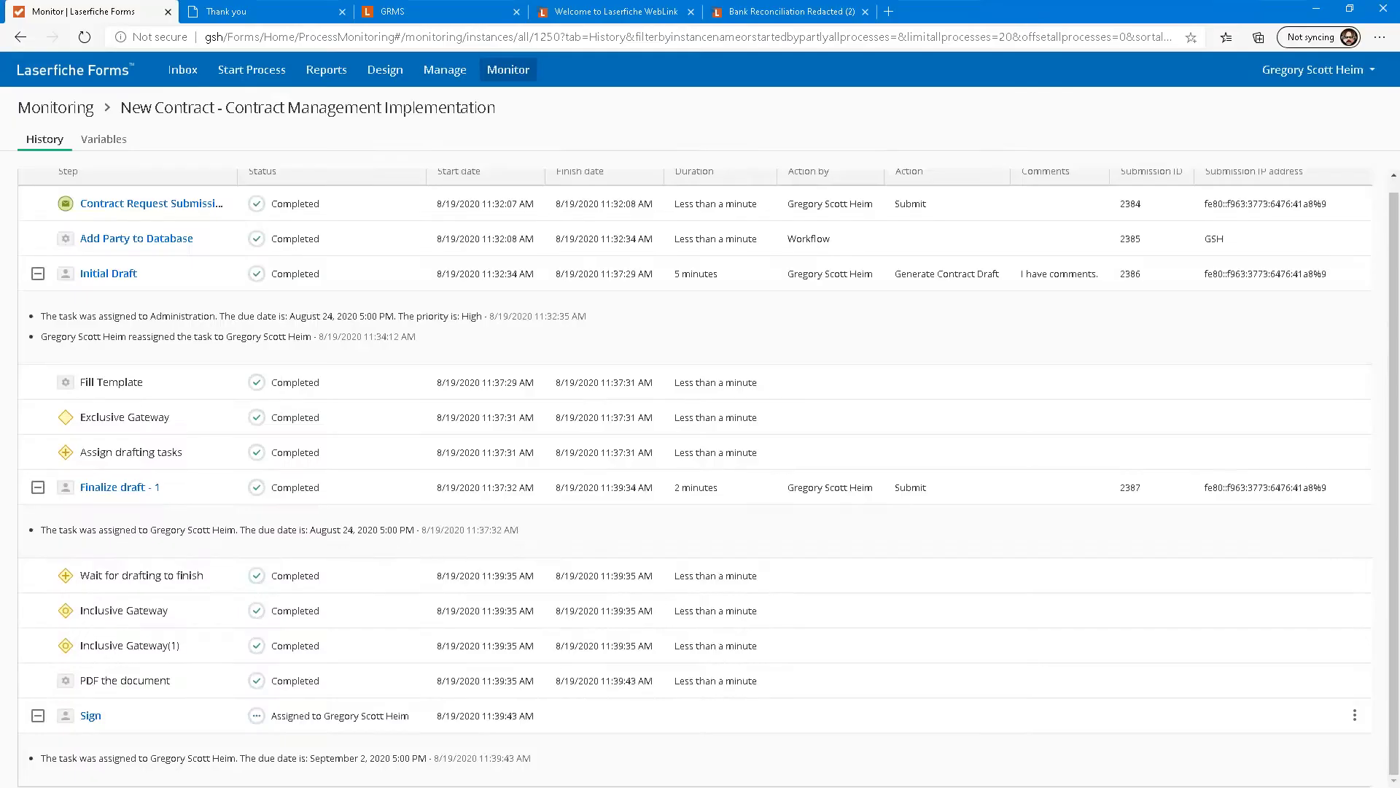
- Run signature validation on CONTRACTS, then confirm General Service Agreement 1250 shows 05 Pending Final Approval Signatures
{"action": "left_click", "coordinate": [1317, 11]}
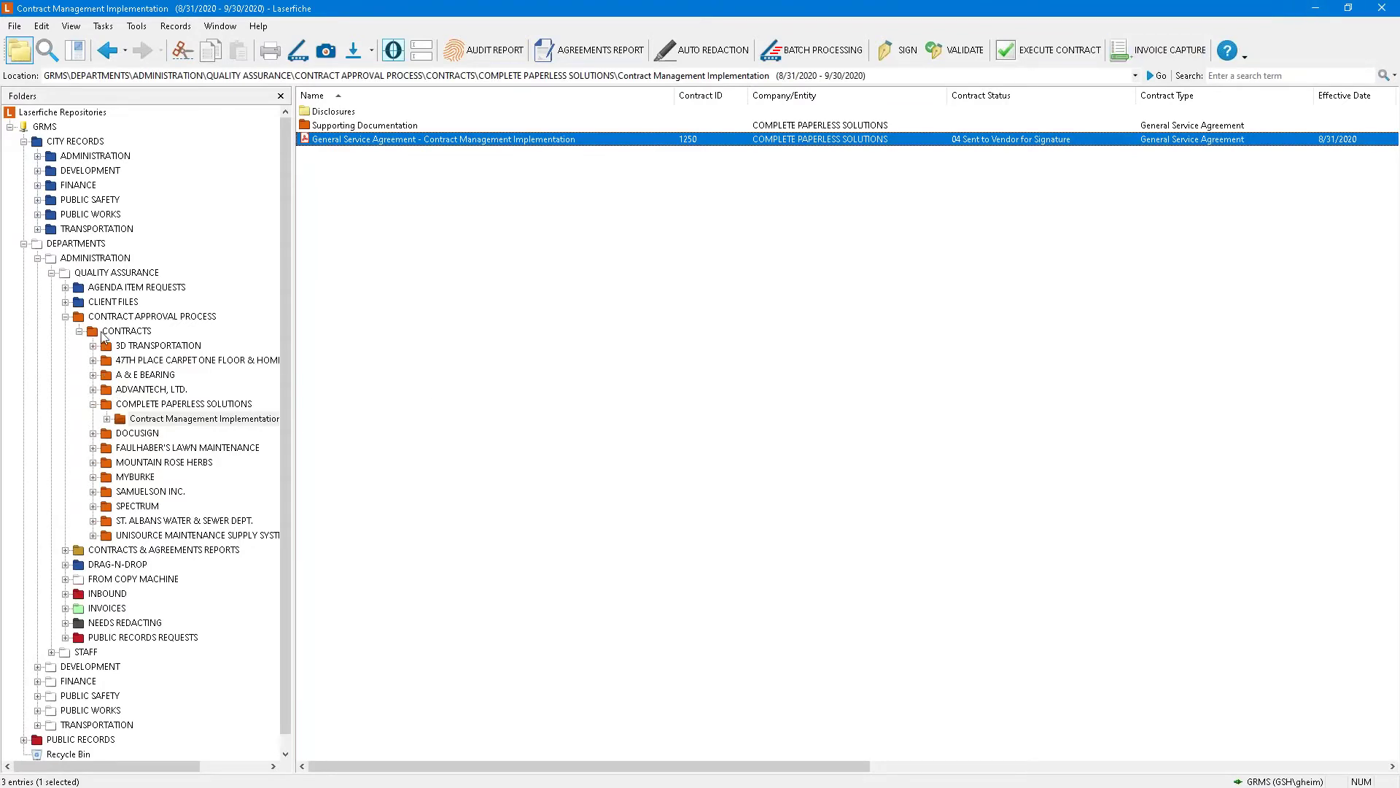
{"action": "left_click", "coordinate": [117, 331]}
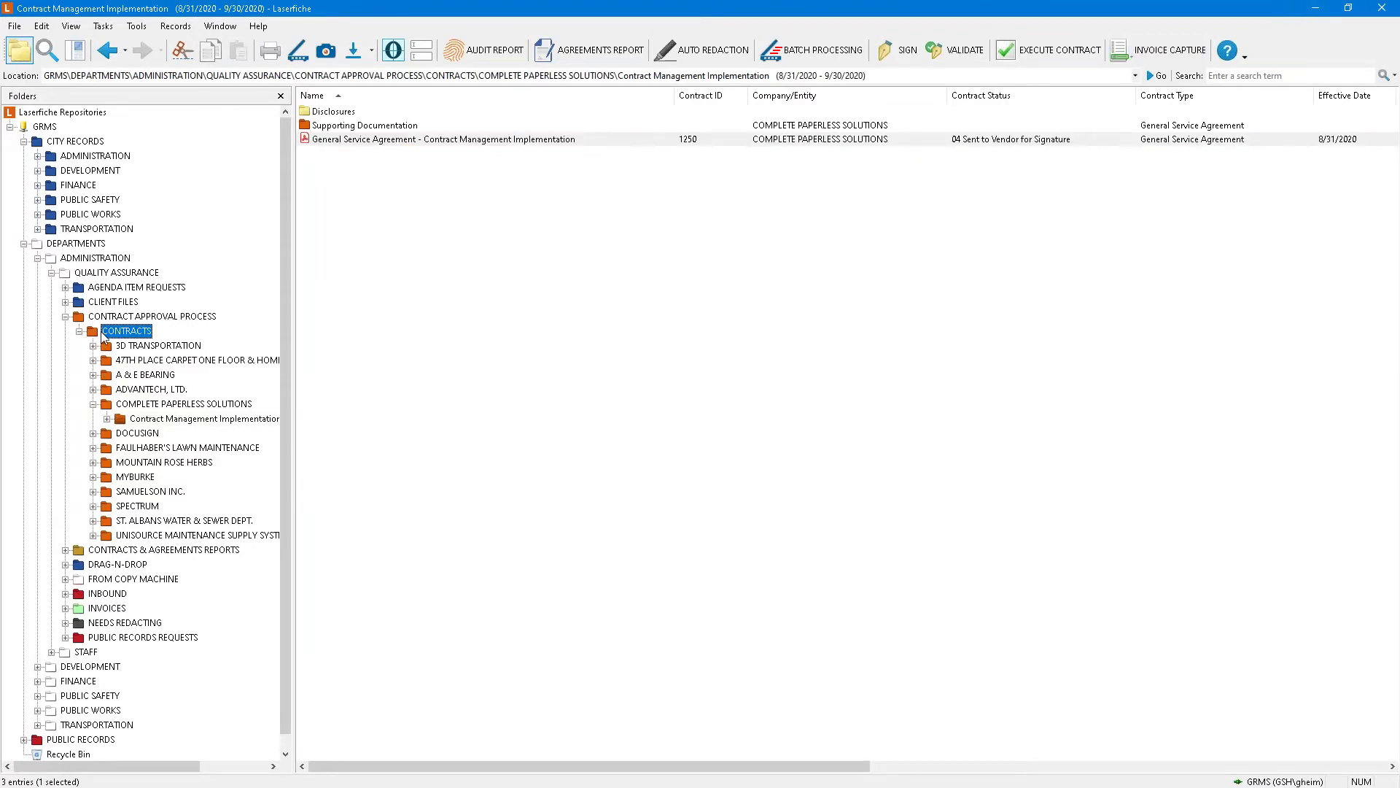
{"action": "left_click", "coordinate": [953, 51]}
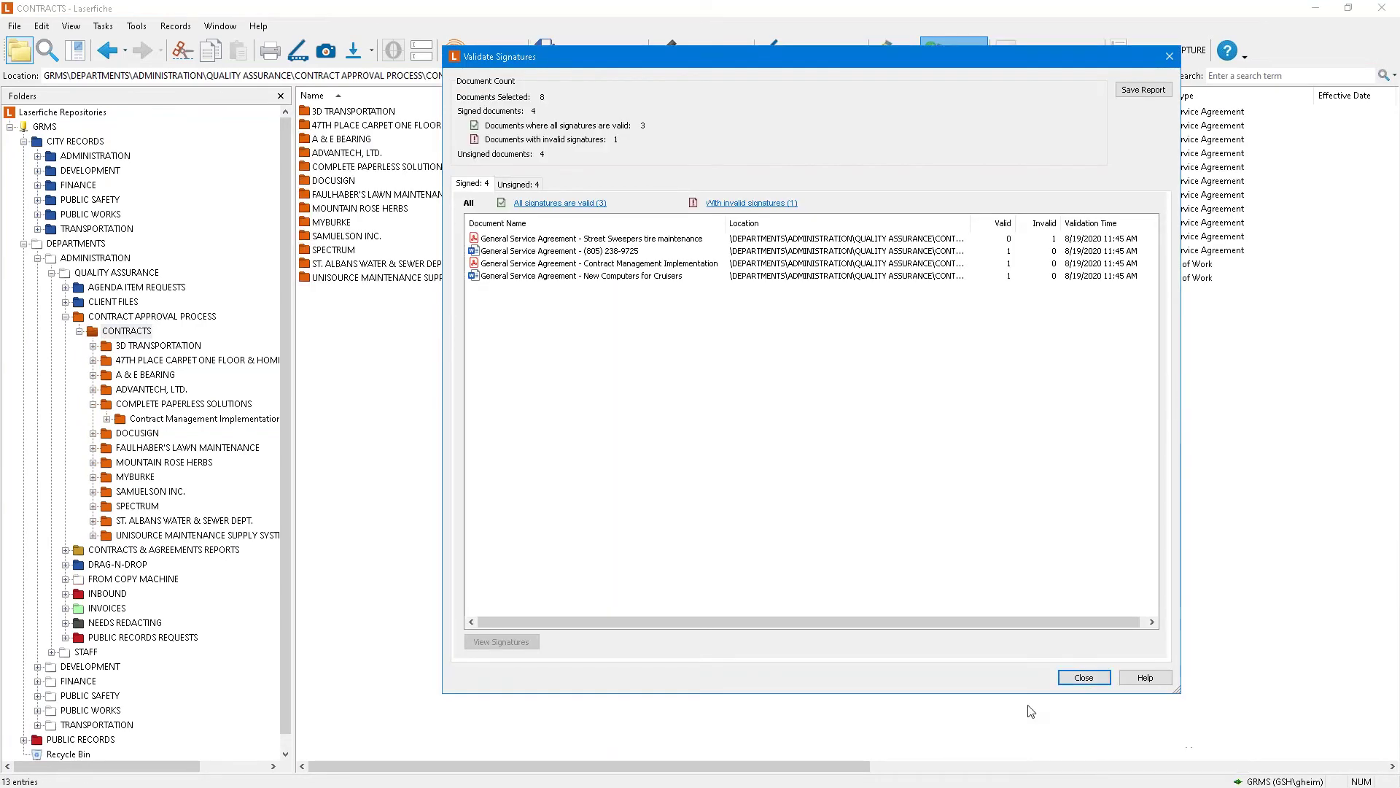
{"action": "left_click", "coordinate": [1086, 678]}
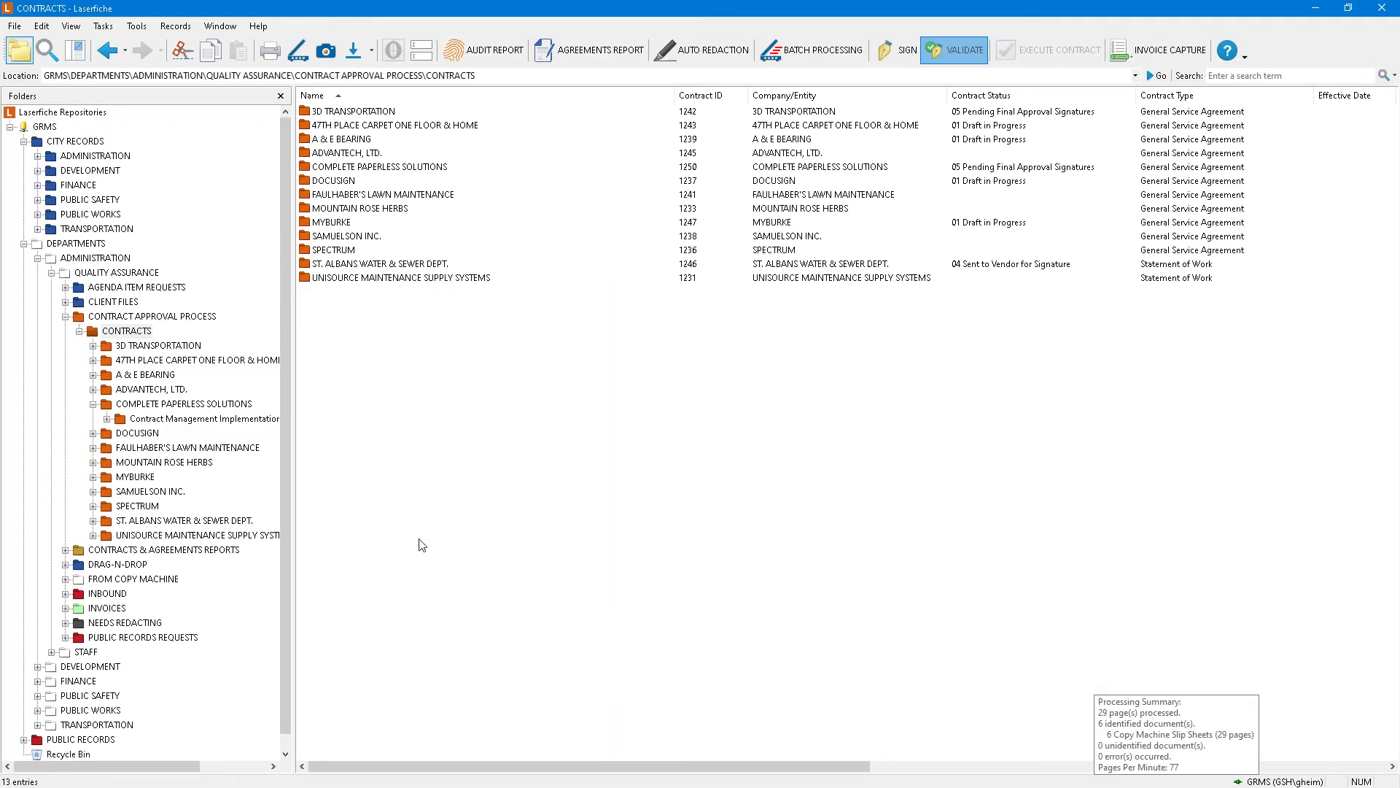
{"action": "left_click", "coordinate": [207, 420]}
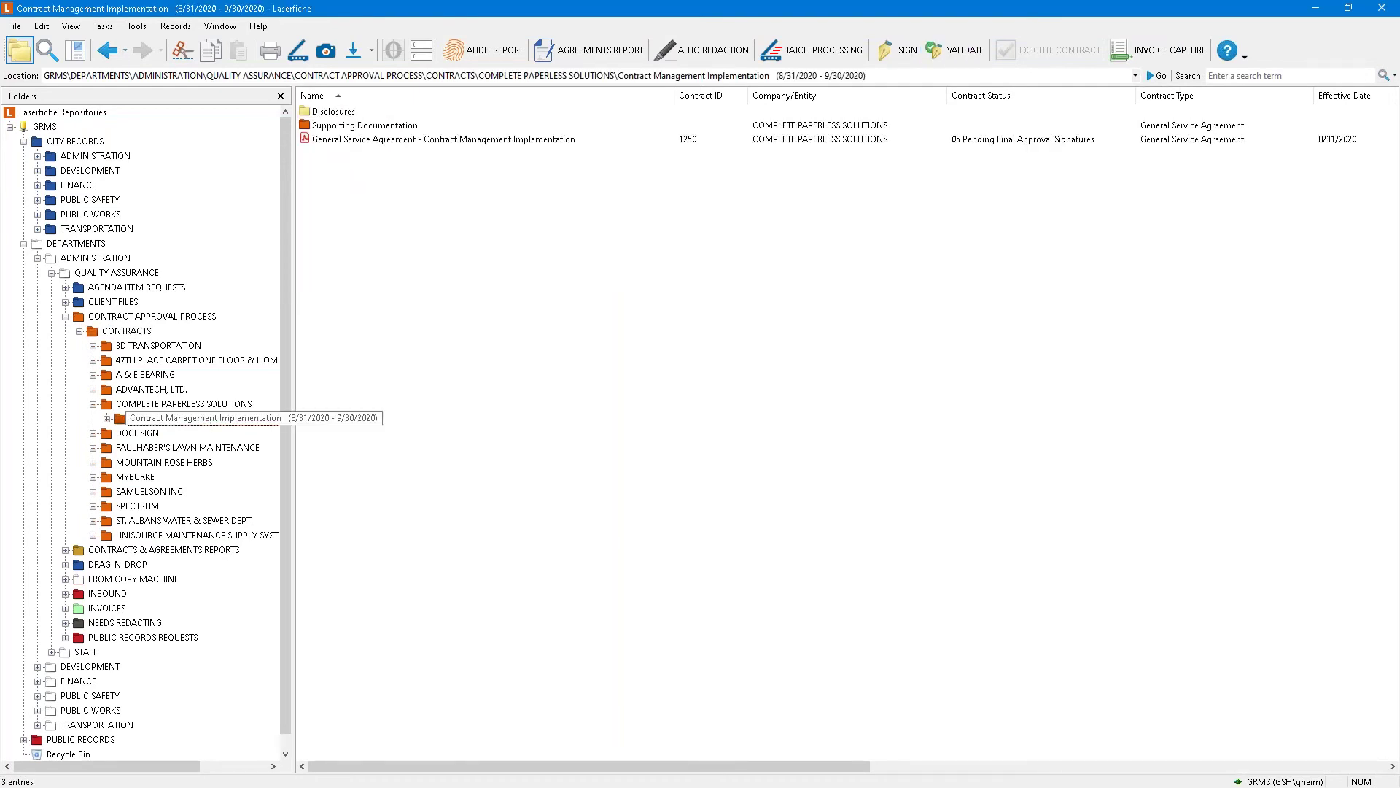
{"action": "left_click", "coordinate": [511, 140]}
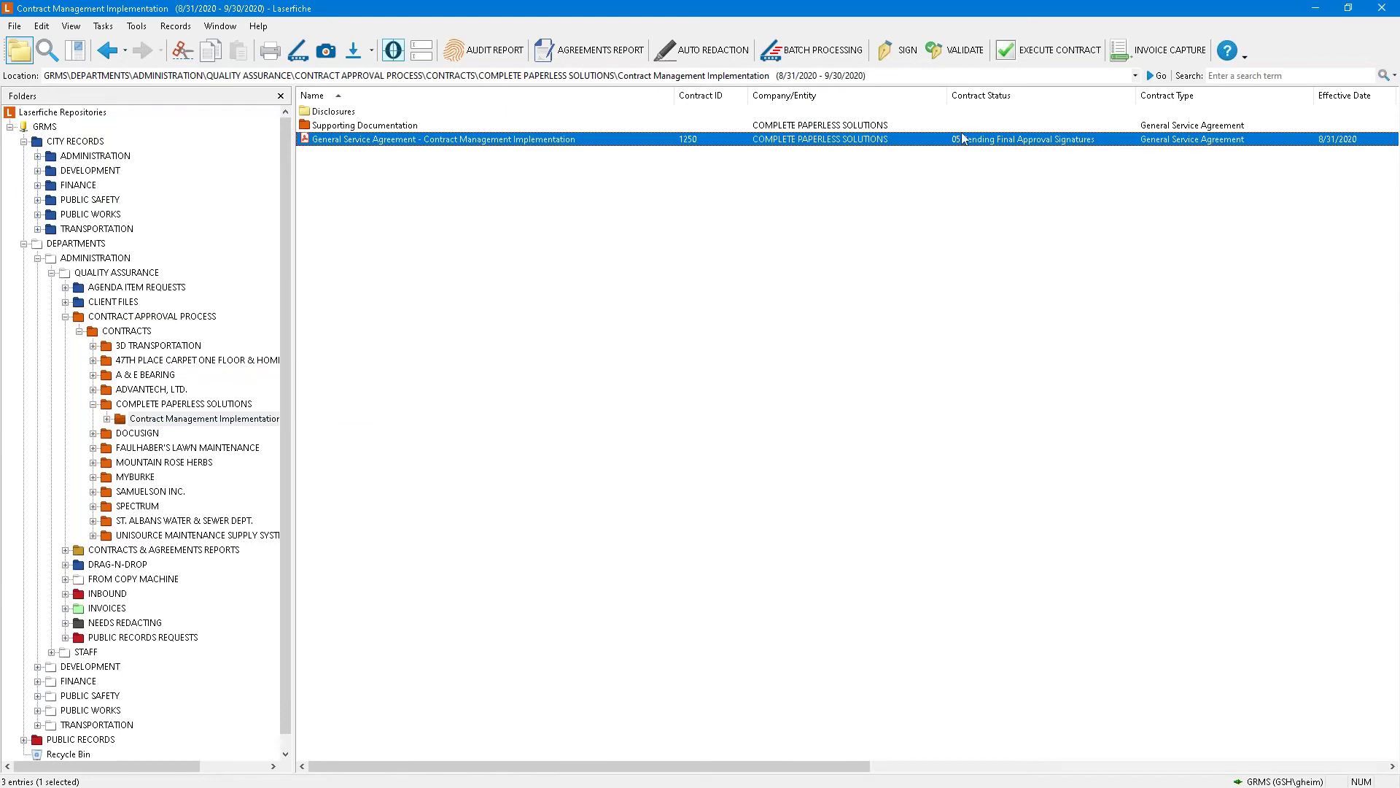